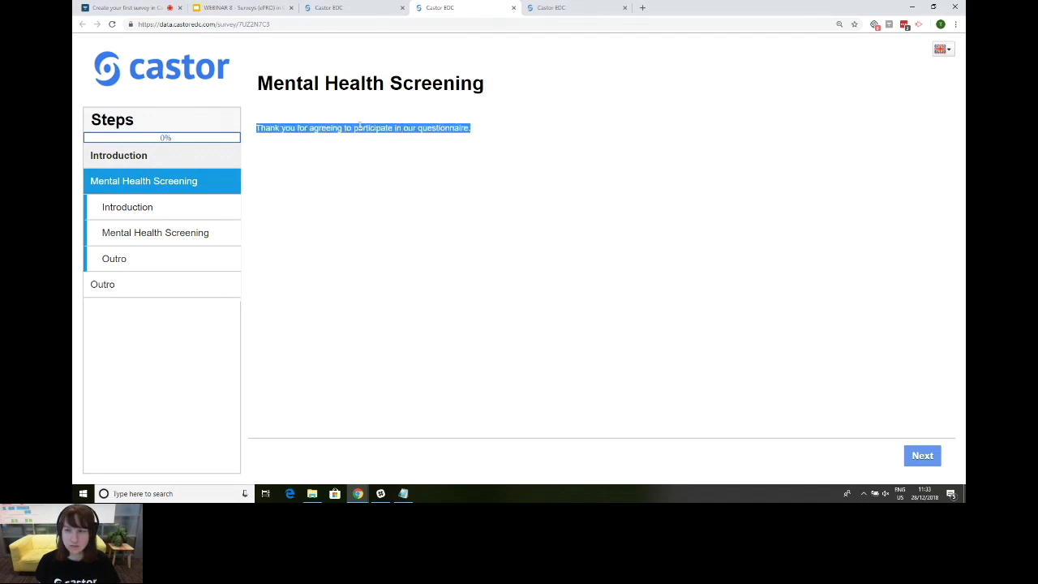
click(359, 126)
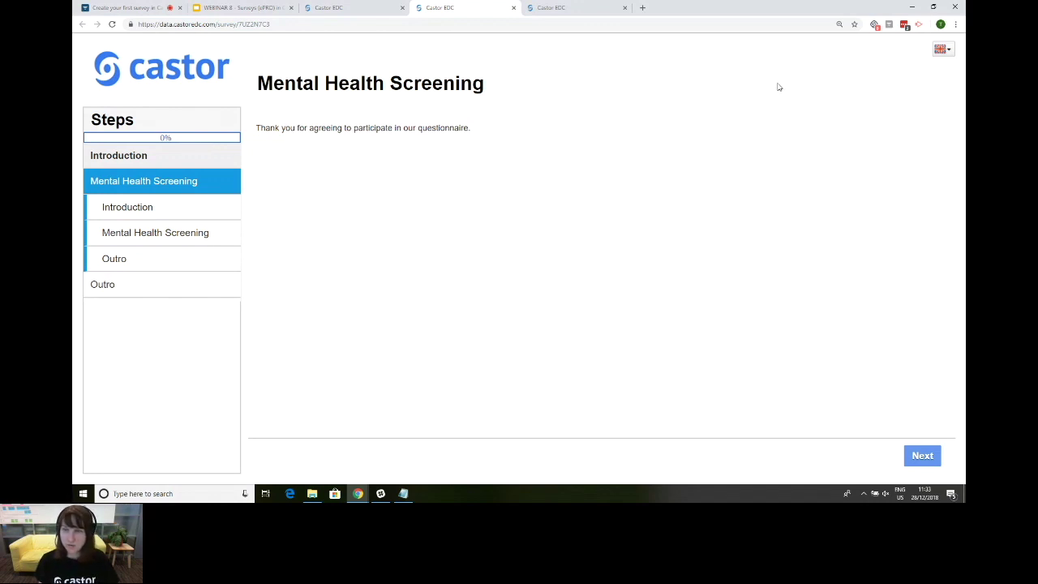
click(947, 51)
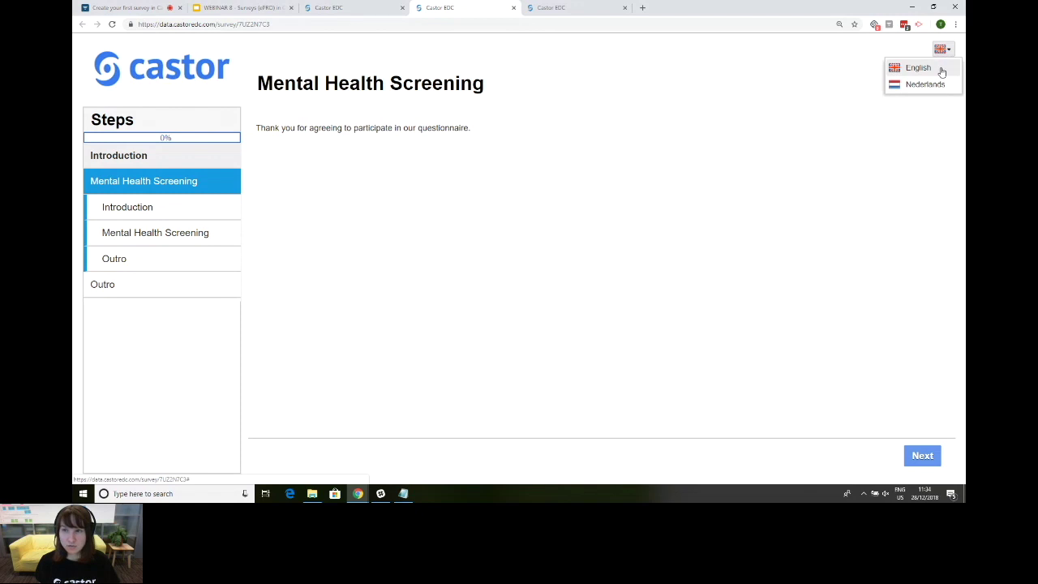
click(941, 72)
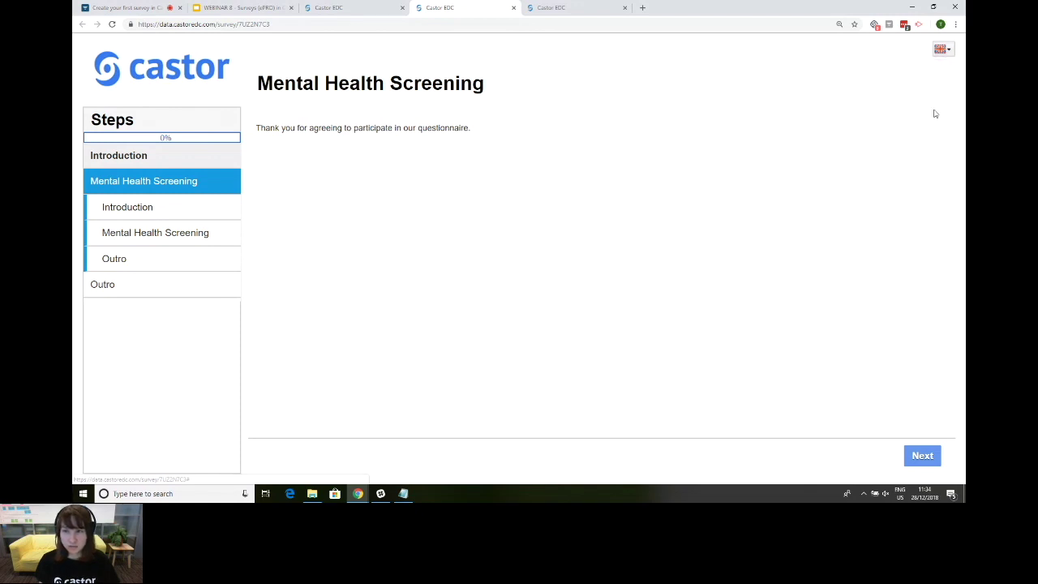
click(943, 50)
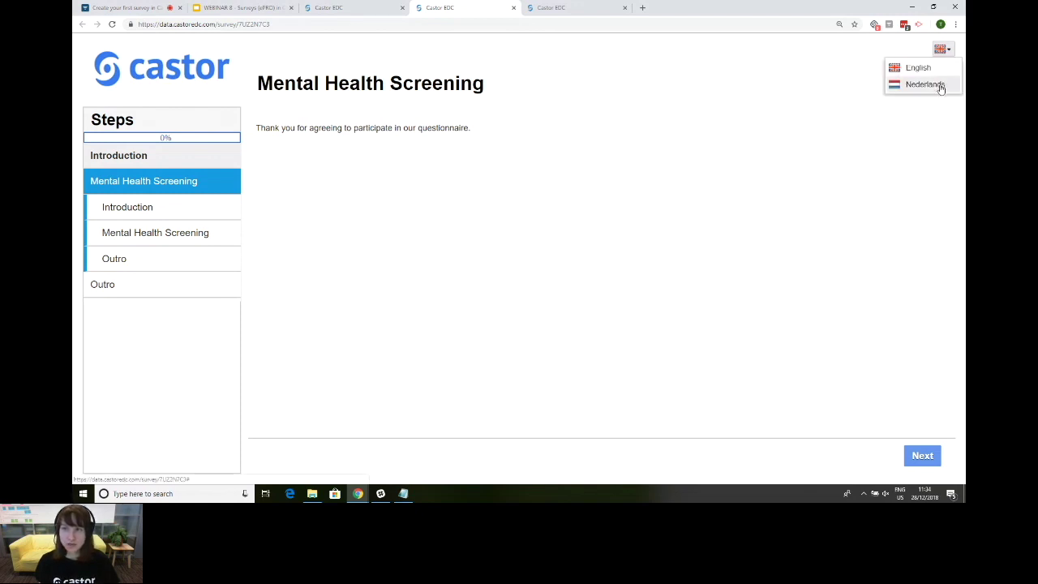
click(941, 85)
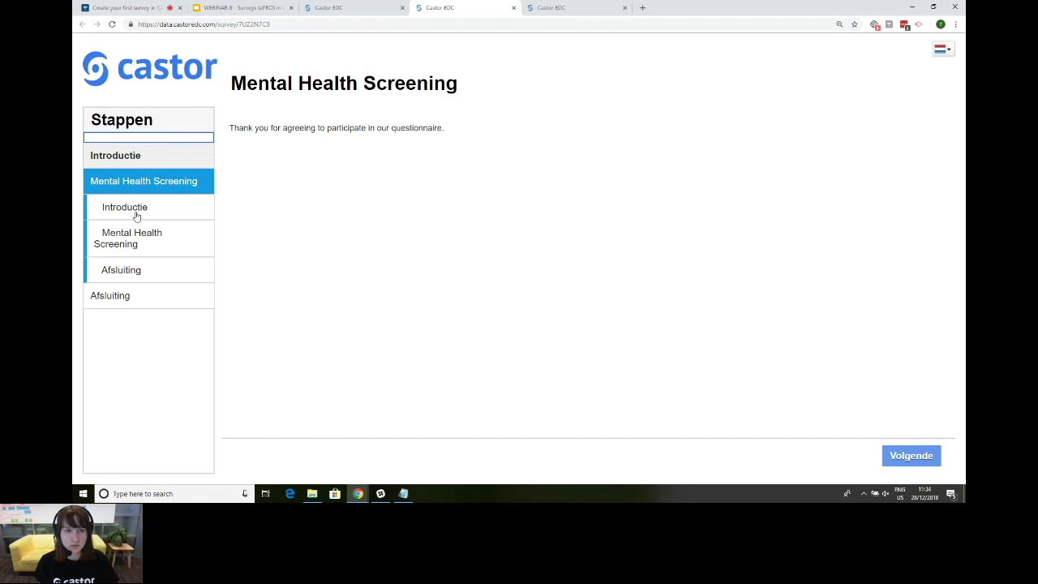
click(941, 51)
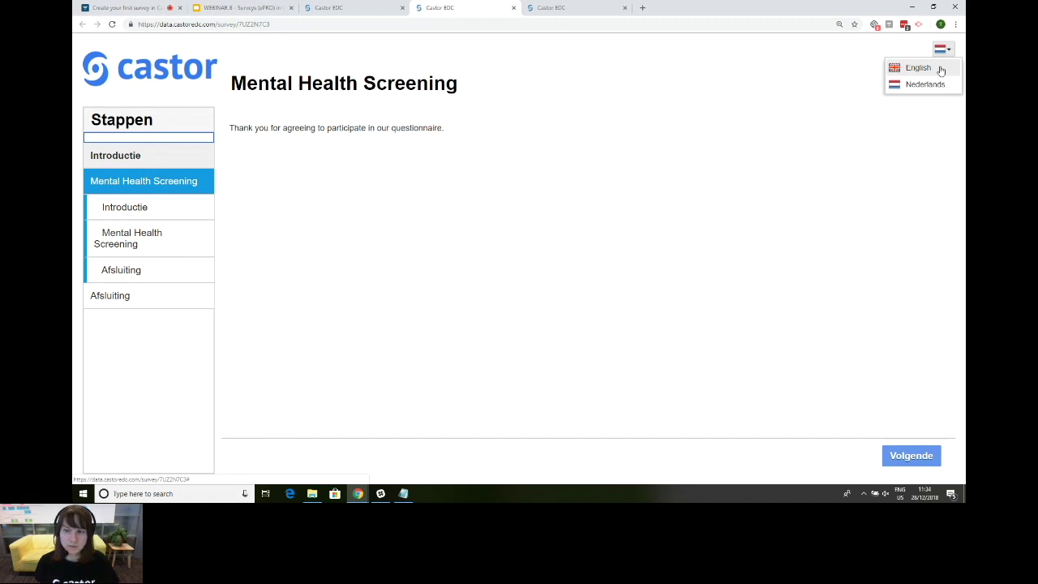
click(940, 70)
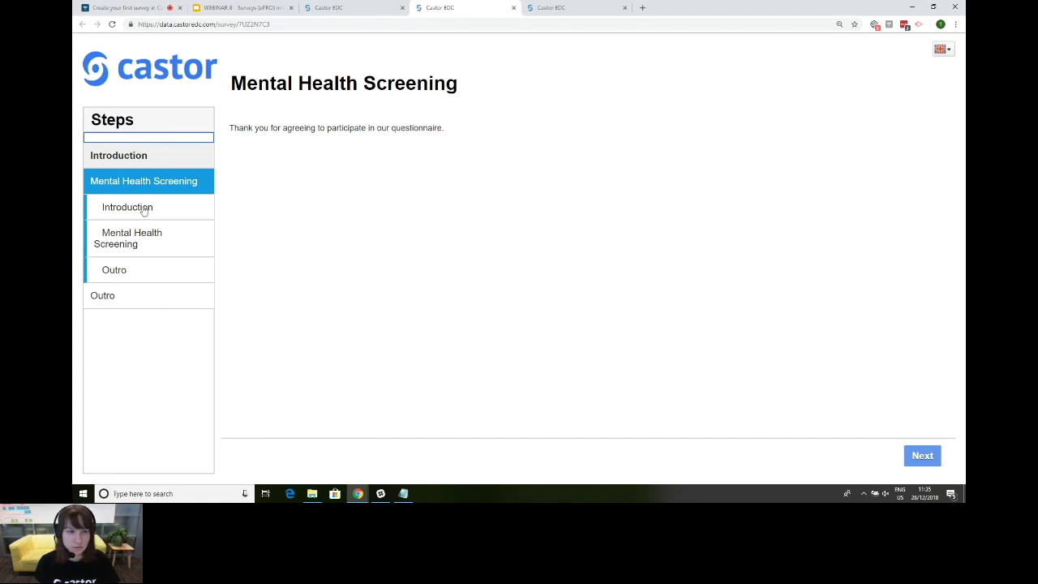
Step: Try jumping to the Introduction sub-step and dismiss the two notices that block it
click(143, 209)
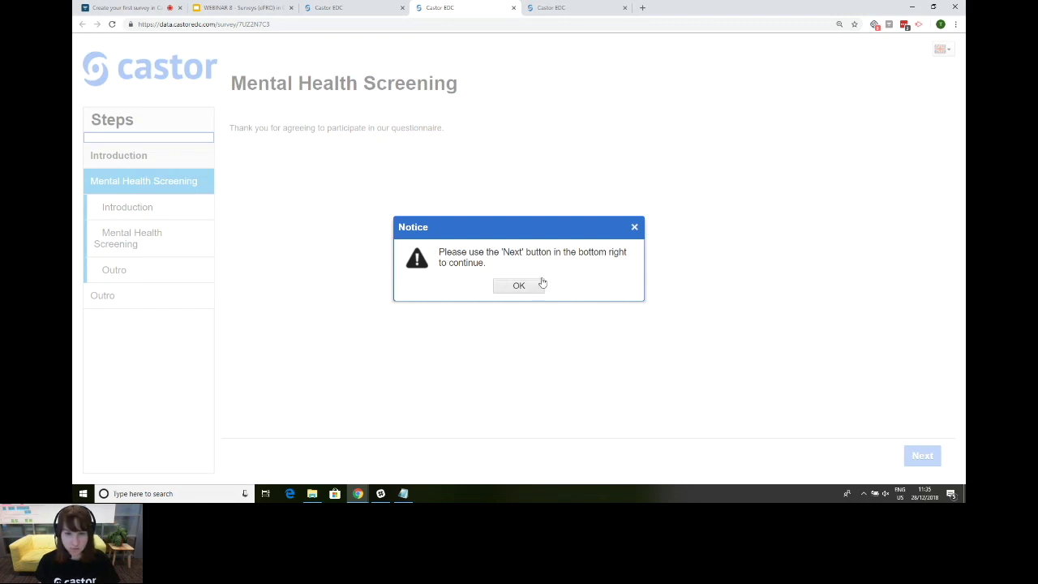
click(634, 227)
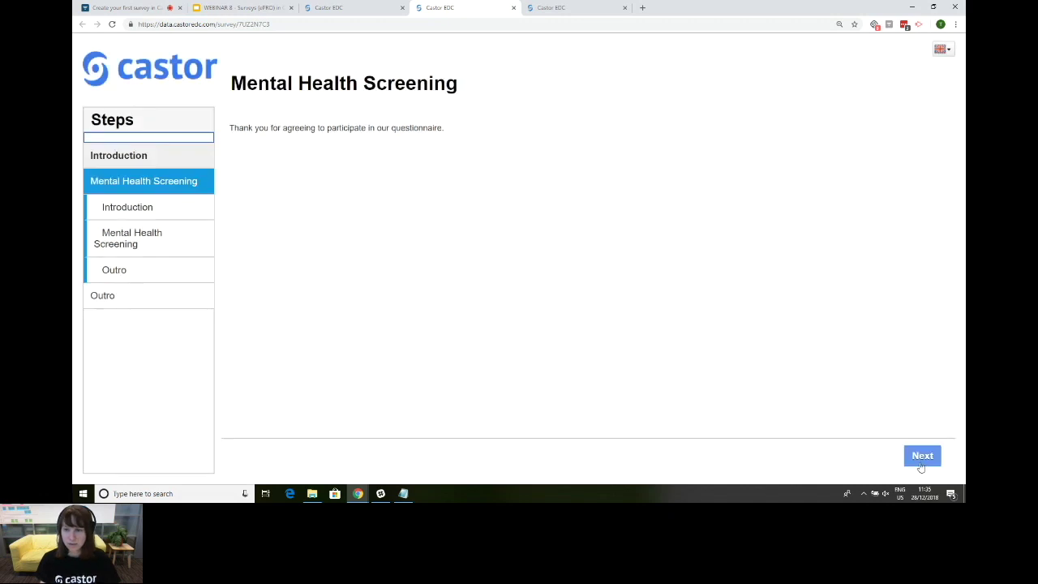
click(164, 210)
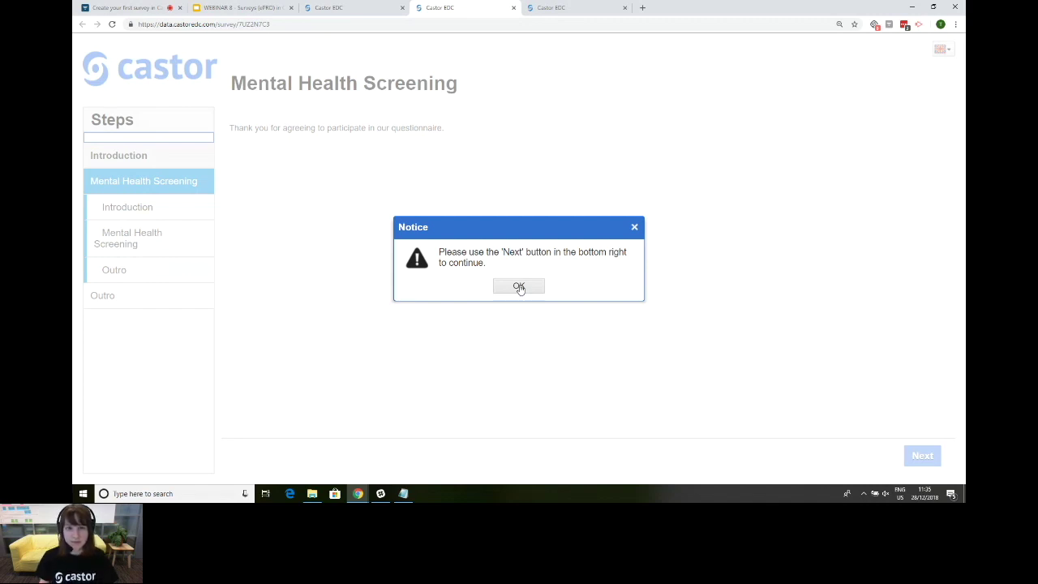
click(519, 288)
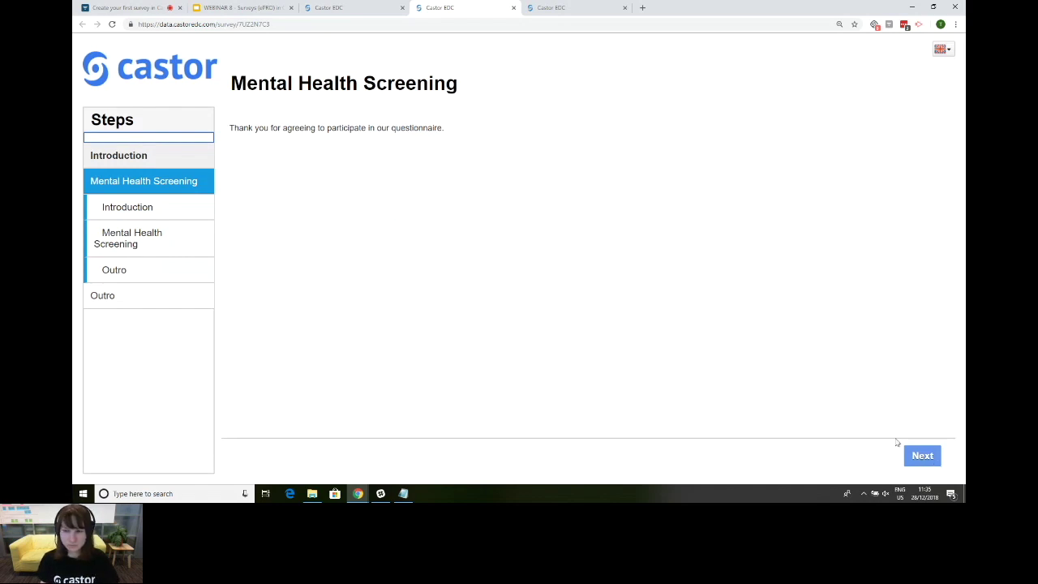
Step: Advance past the thank-you page, revisit the Introduction page, and continue to the screening questions
click(922, 457)
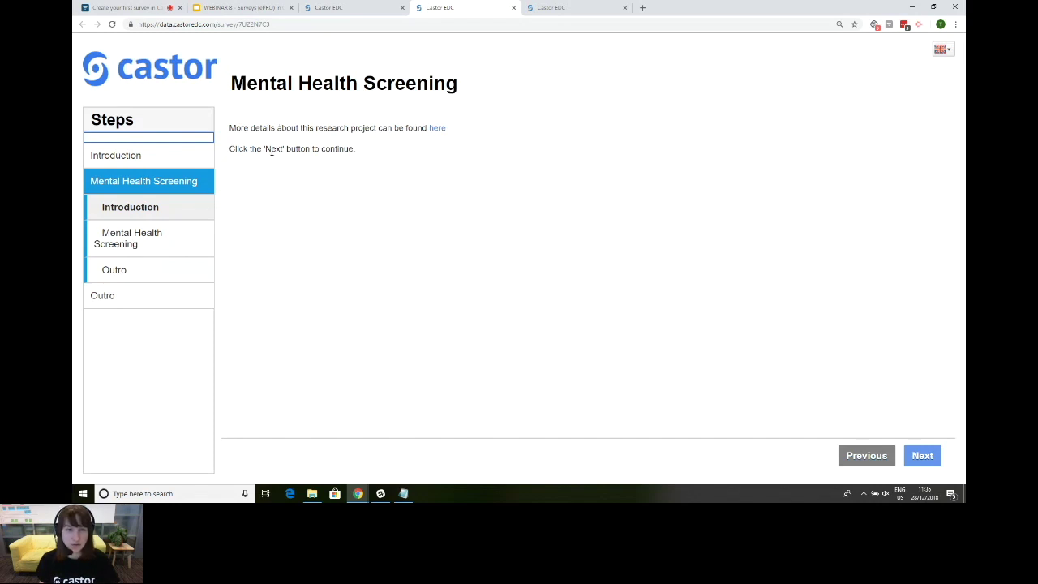
click(117, 157)
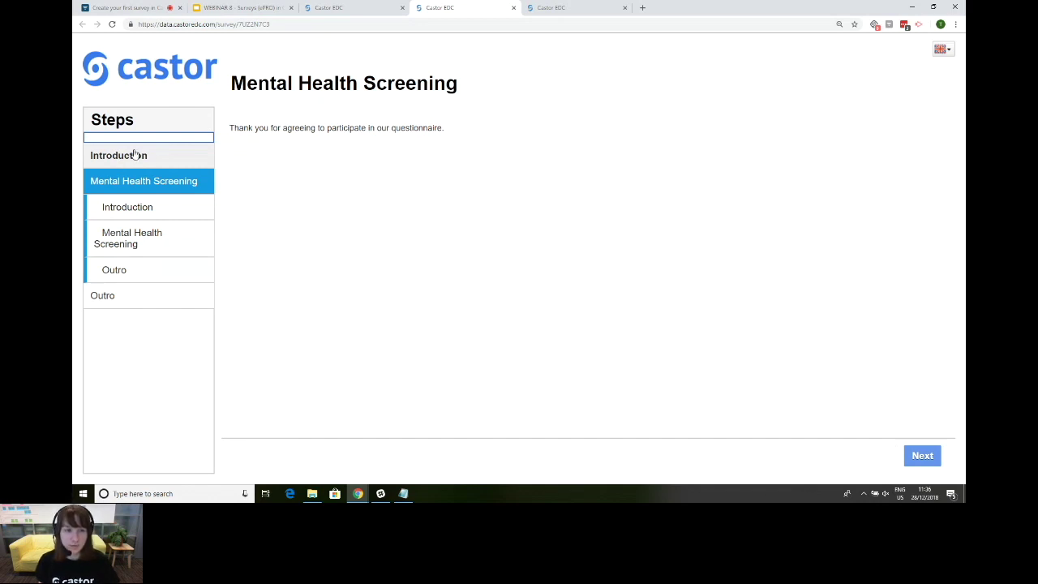
click(145, 206)
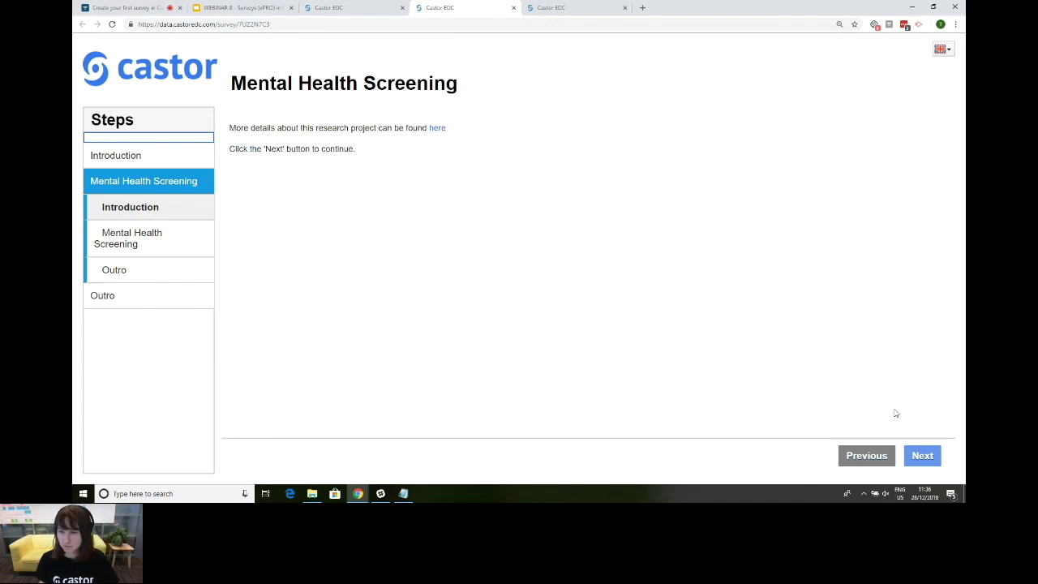
click(932, 460)
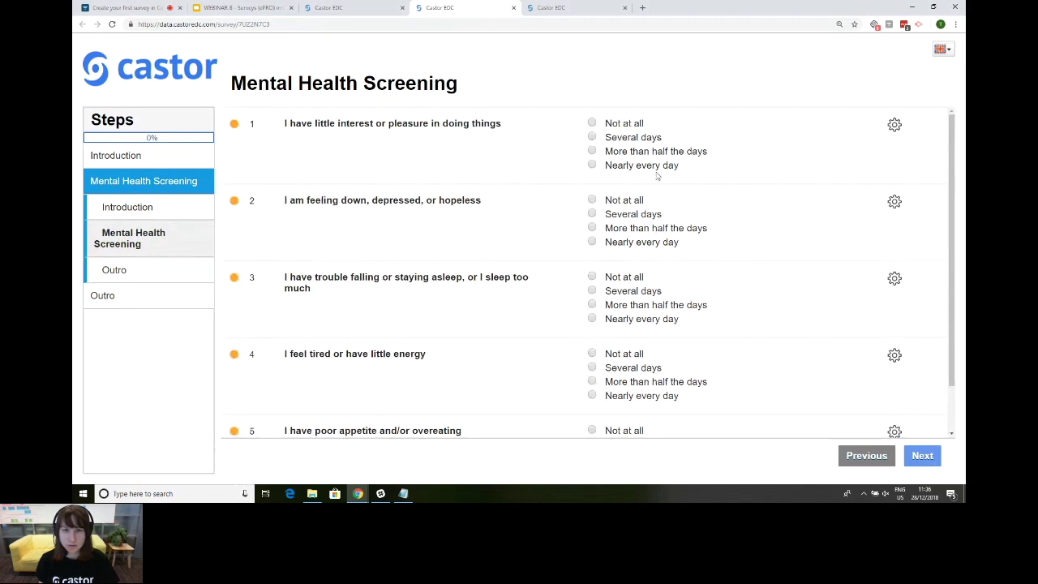
Step: Answer question 1 with 'Not at all' and try continuing, triggering the 'Step not completed' warning
scroll(643, 183, down, 1)
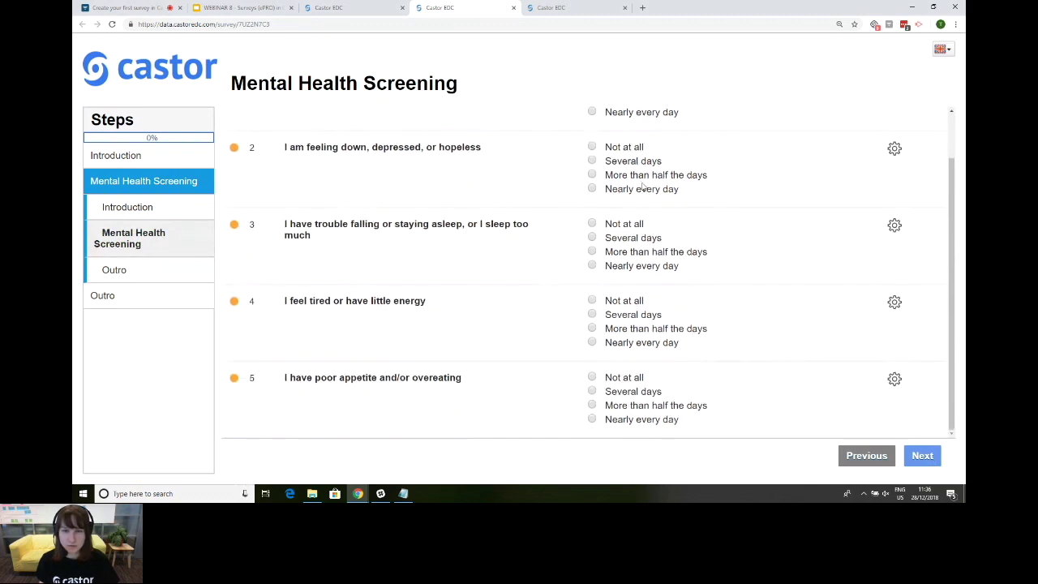
scroll(637, 229, up, 1)
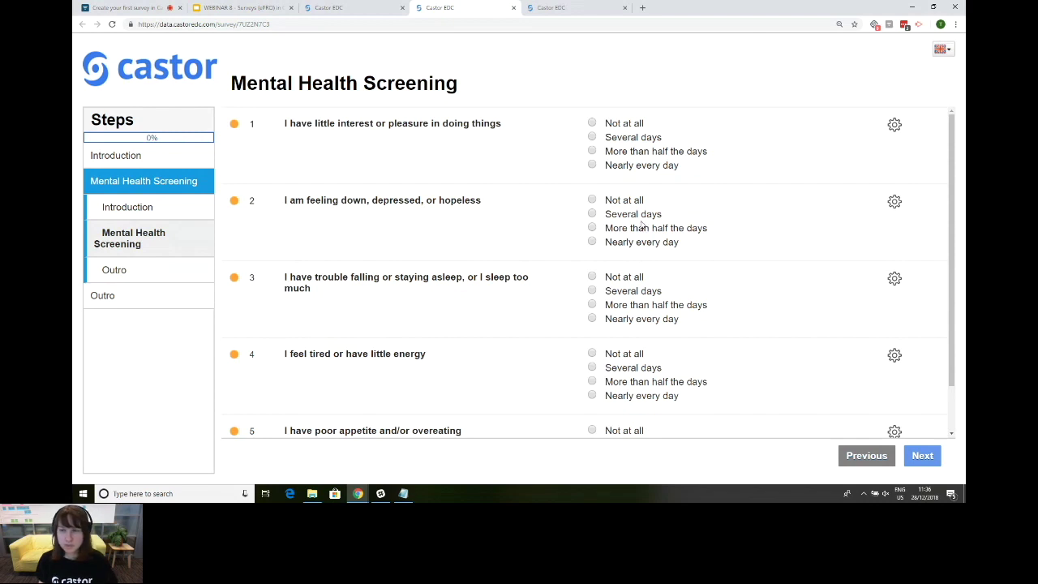
mouse_move(236, 125)
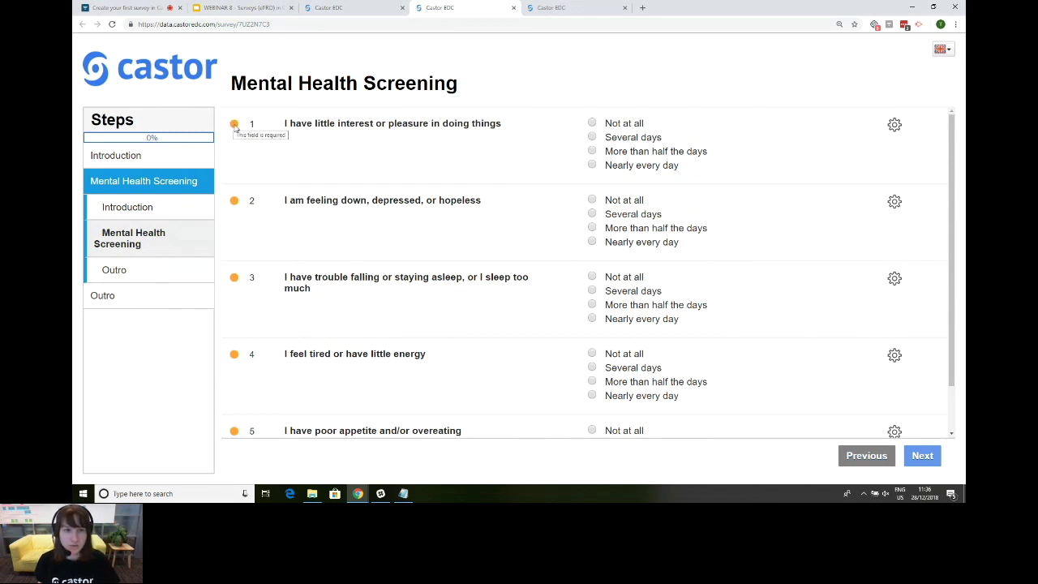
click(592, 124)
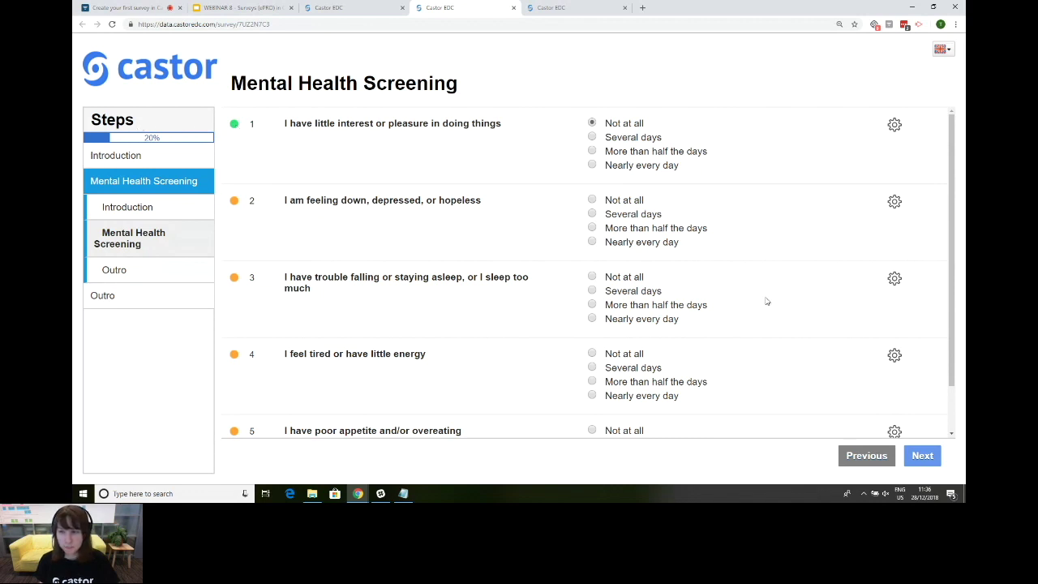
scroll(767, 302, down, 1)
scroll(776, 324, up, 1)
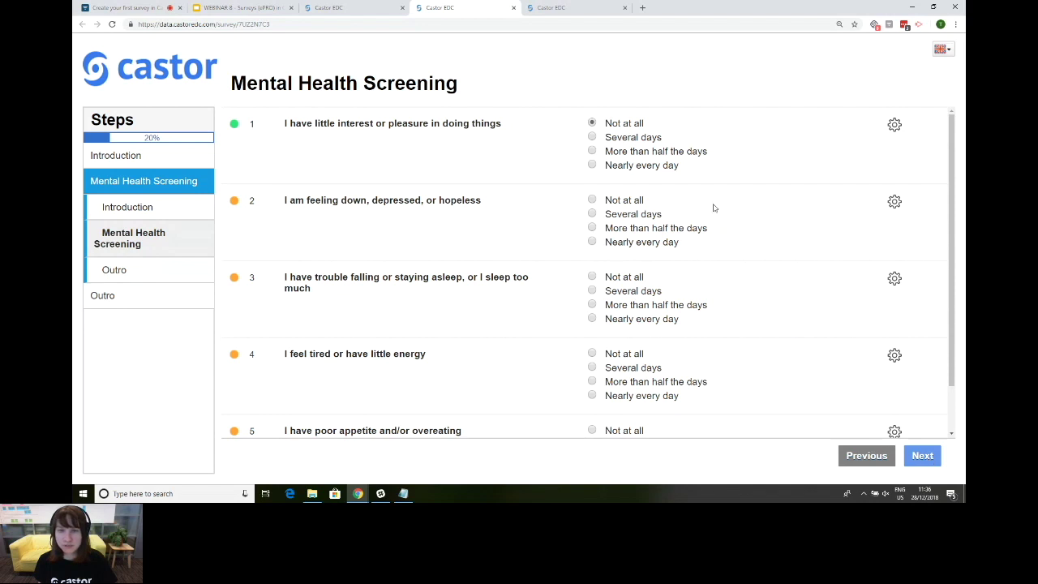
click(932, 459)
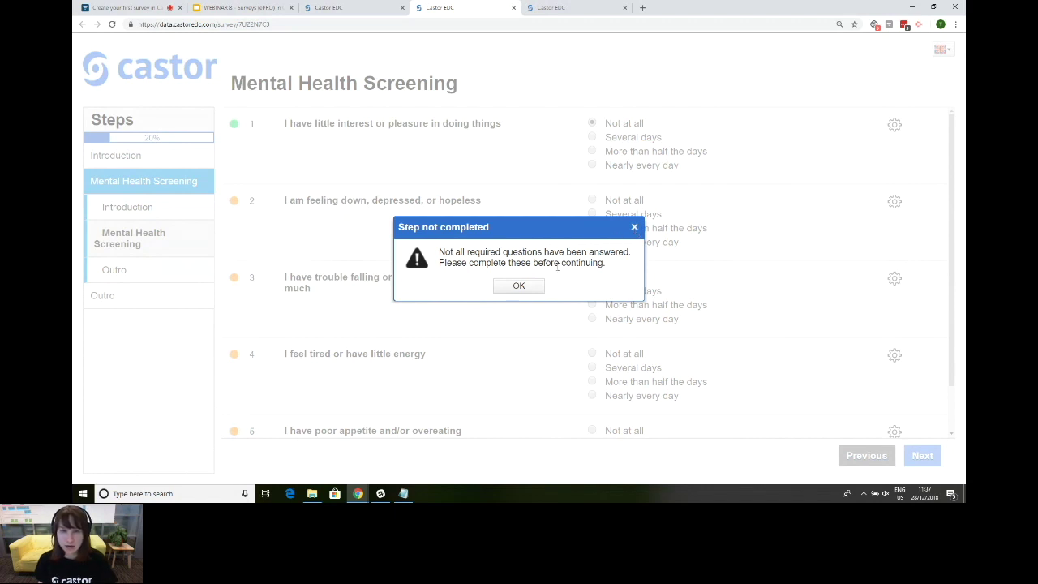
Step: Close the warning, answer question 2 'Several days' and questions 3–5 'Not at all'
click(635, 230)
click(633, 213)
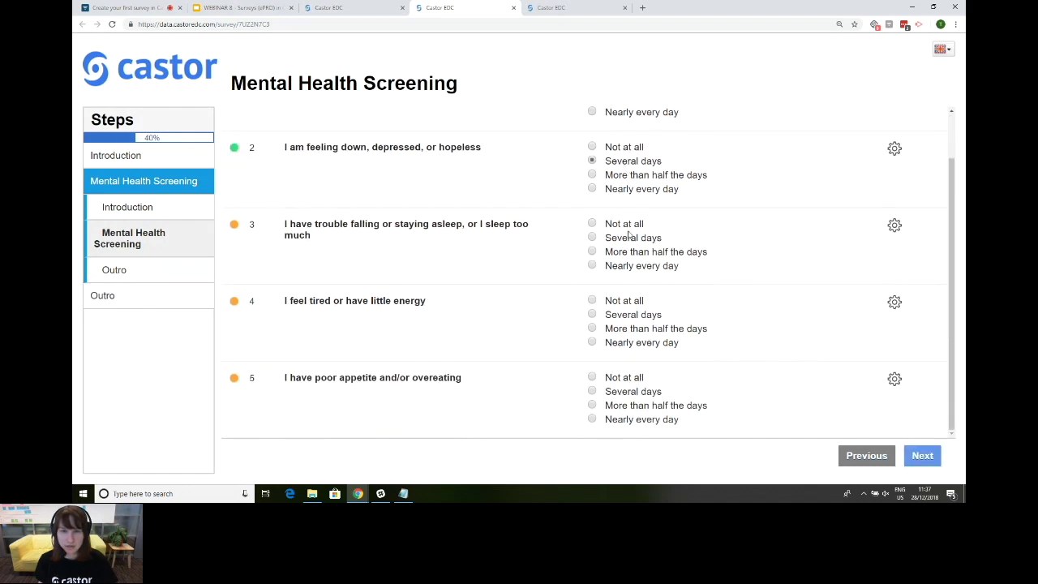
click(623, 227)
click(628, 306)
click(626, 380)
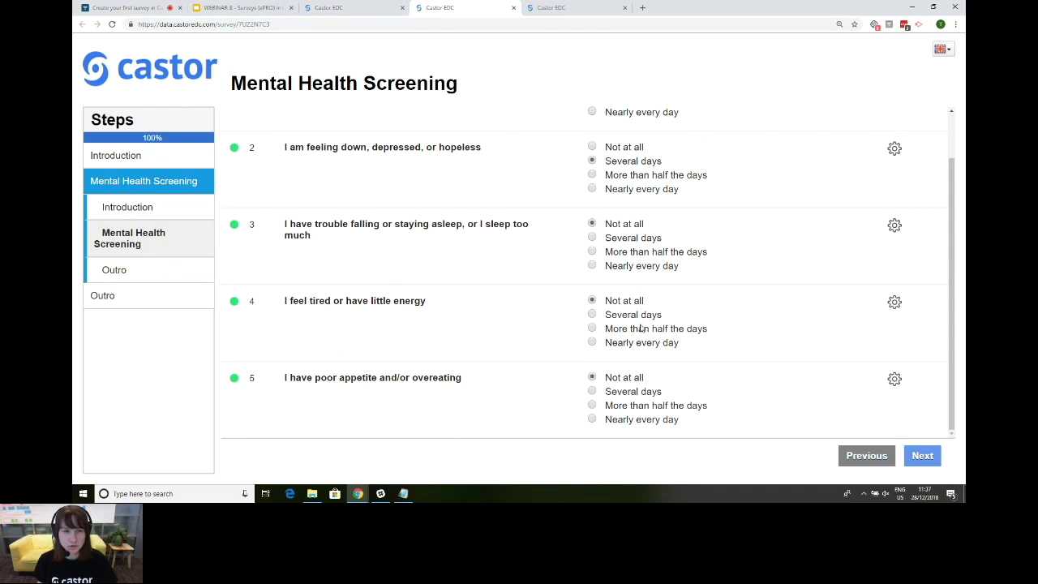
Step: Clear question 5's answer, change it to 'Several days', and advance to the outro page
scroll(639, 332, up, 1)
scroll(764, 377, down, 1)
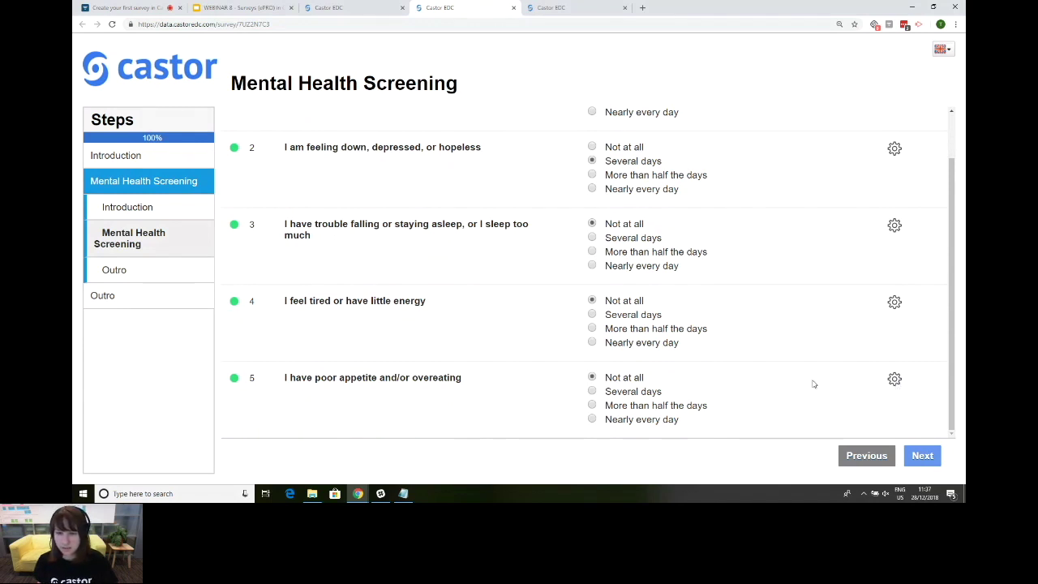
click(895, 380)
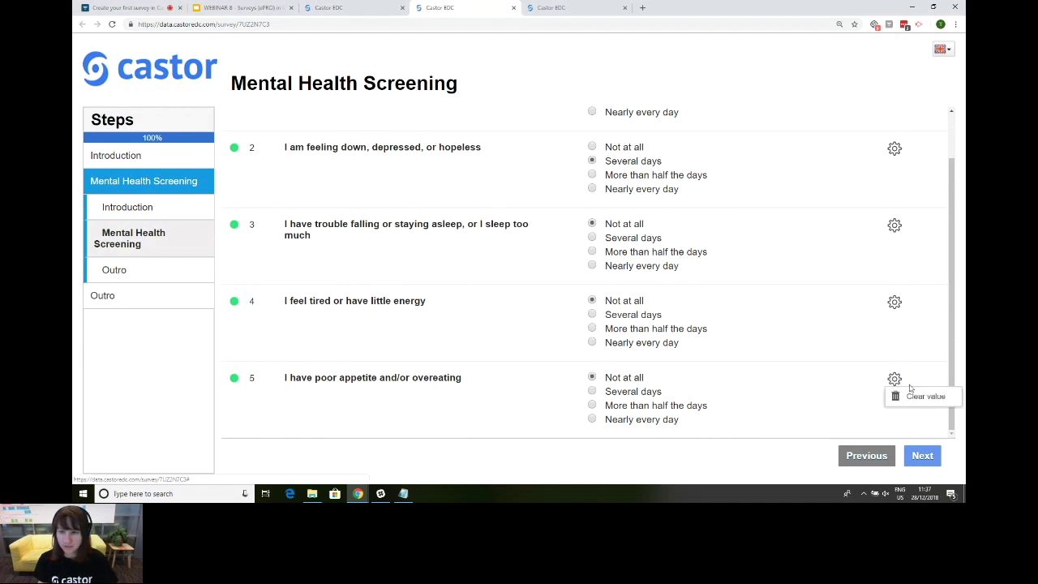
click(916, 399)
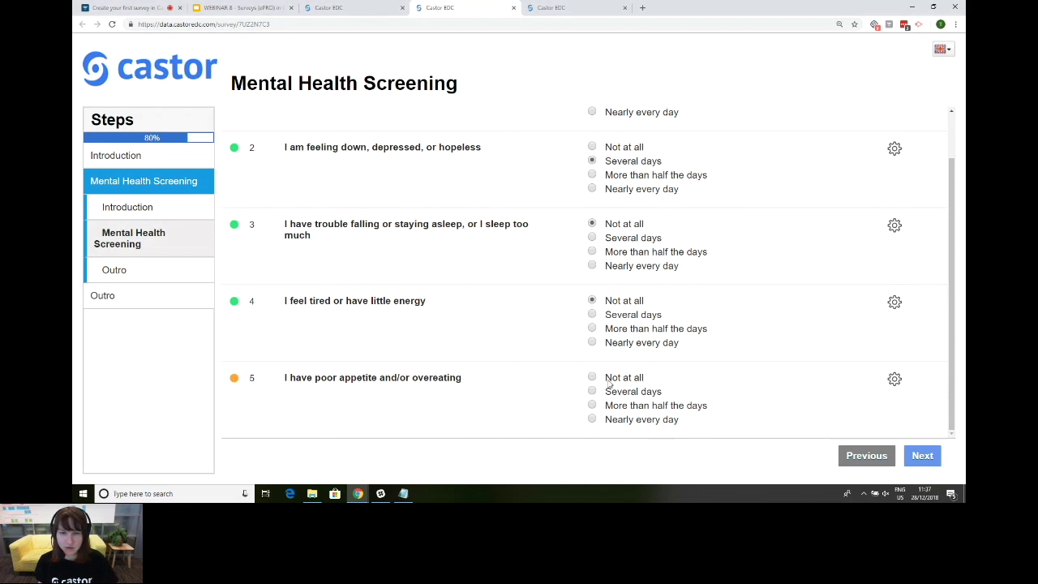
click(634, 394)
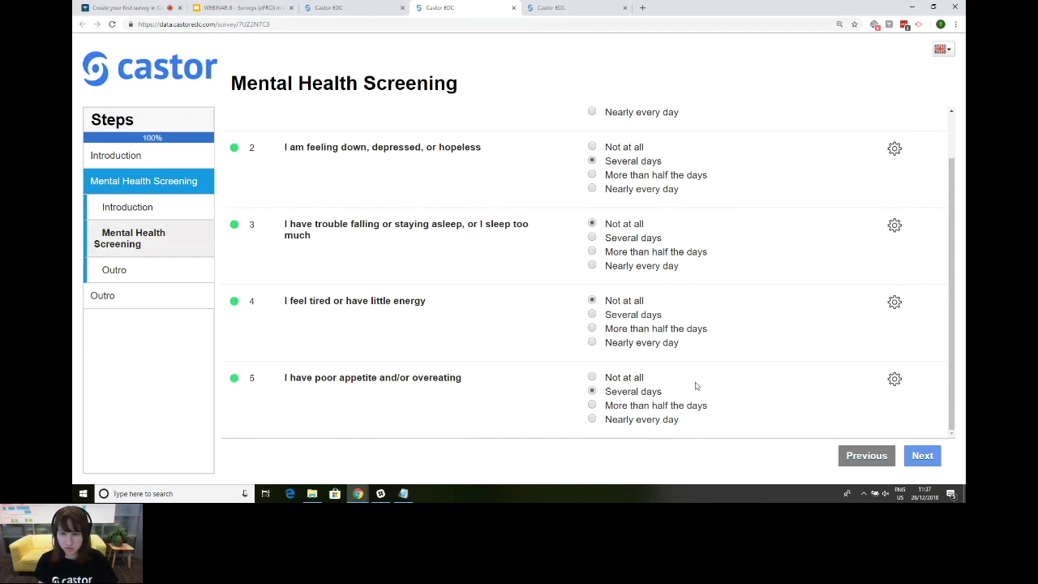
click(922, 457)
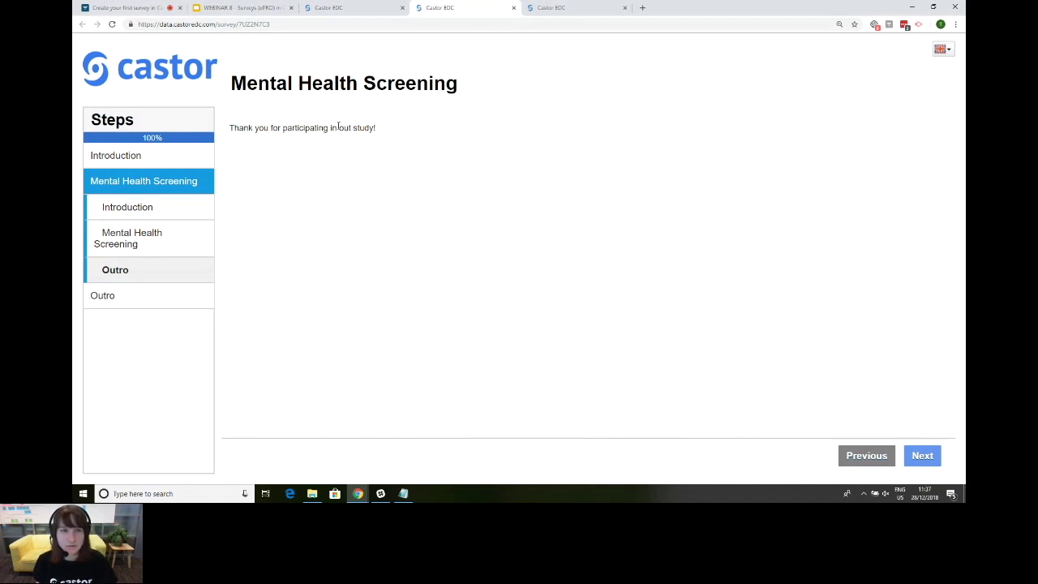
Step: Finish the survey, confirm with Yes and OK, then close the castoredc.com tab
triple_click(346, 127)
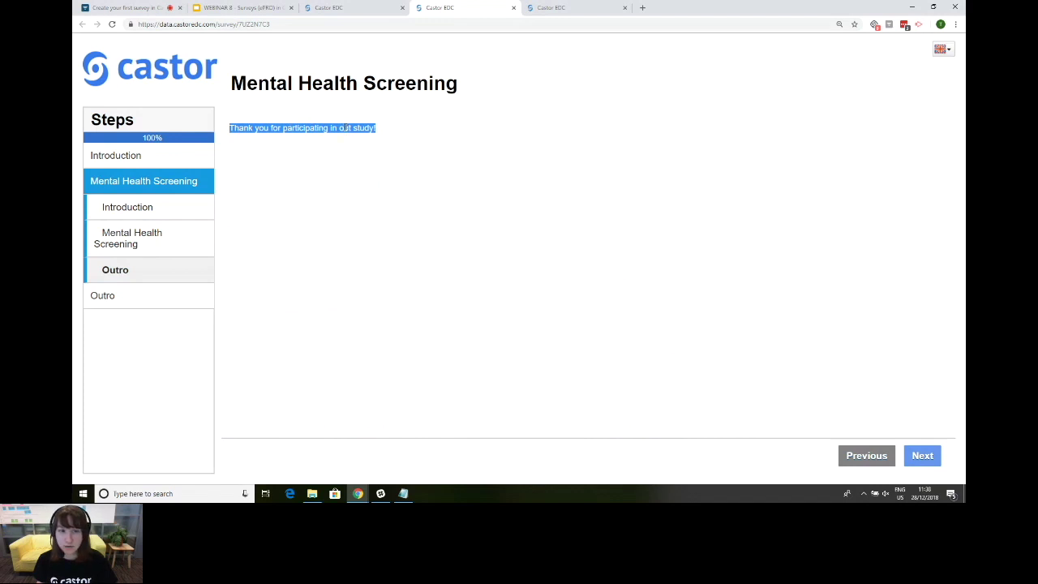
click(922, 457)
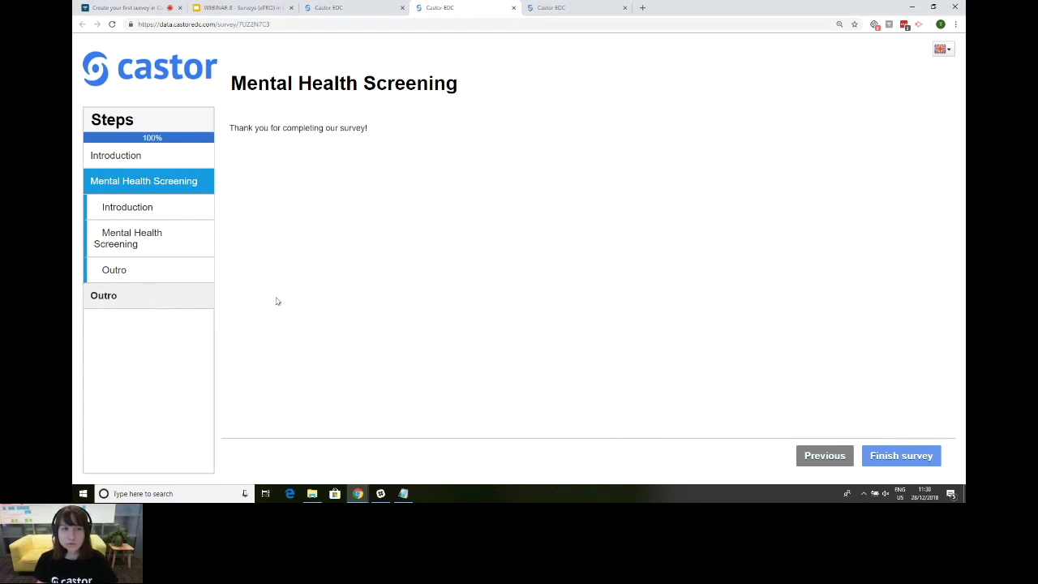
click(900, 457)
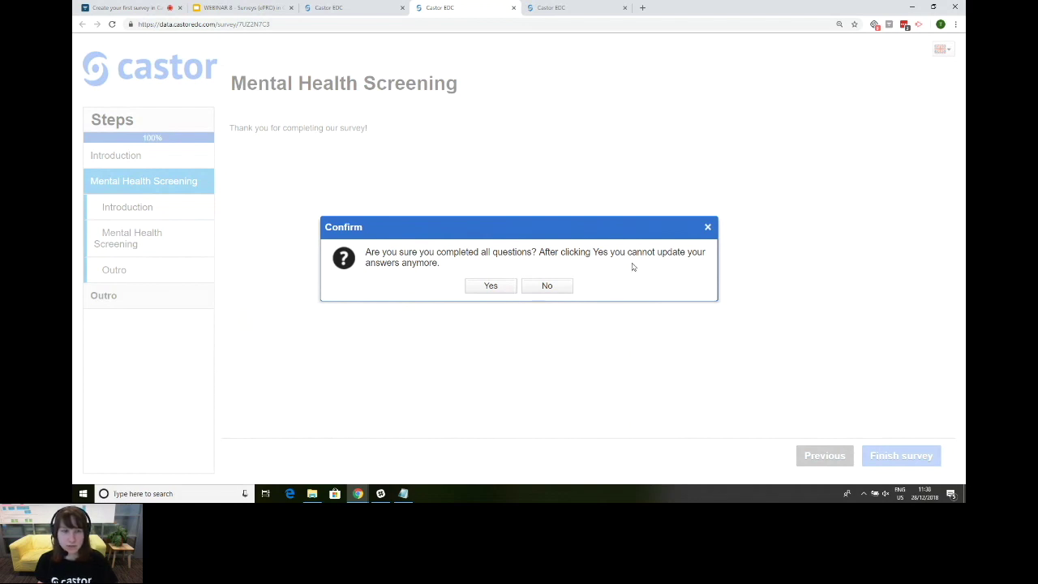
click(492, 286)
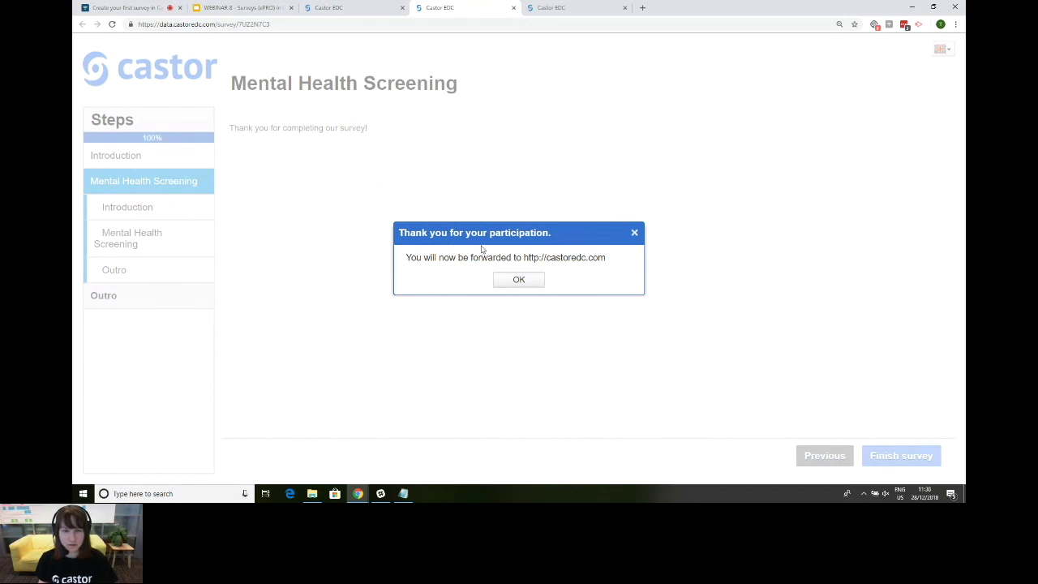
click(530, 285)
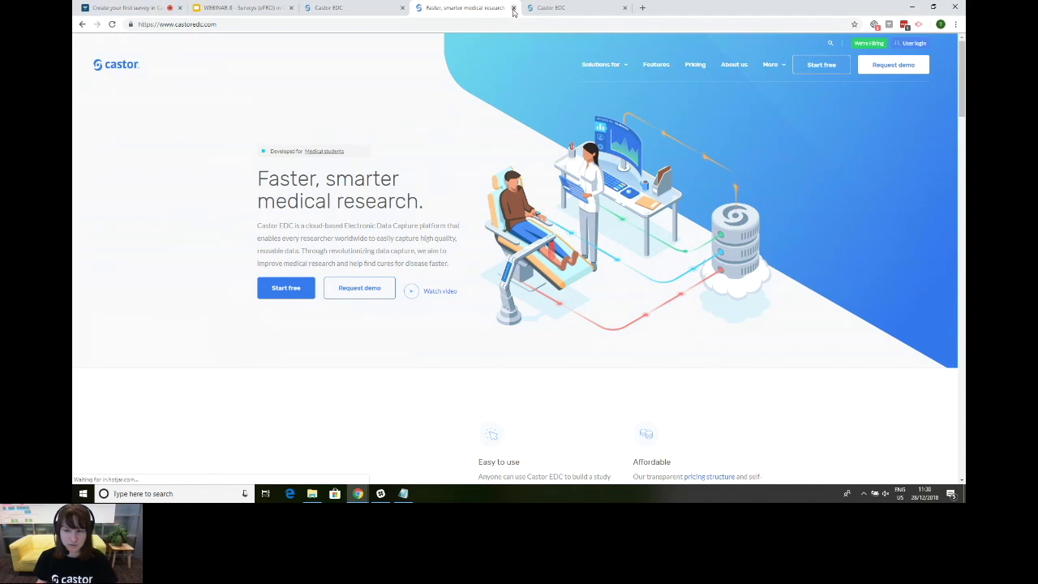
click(513, 8)
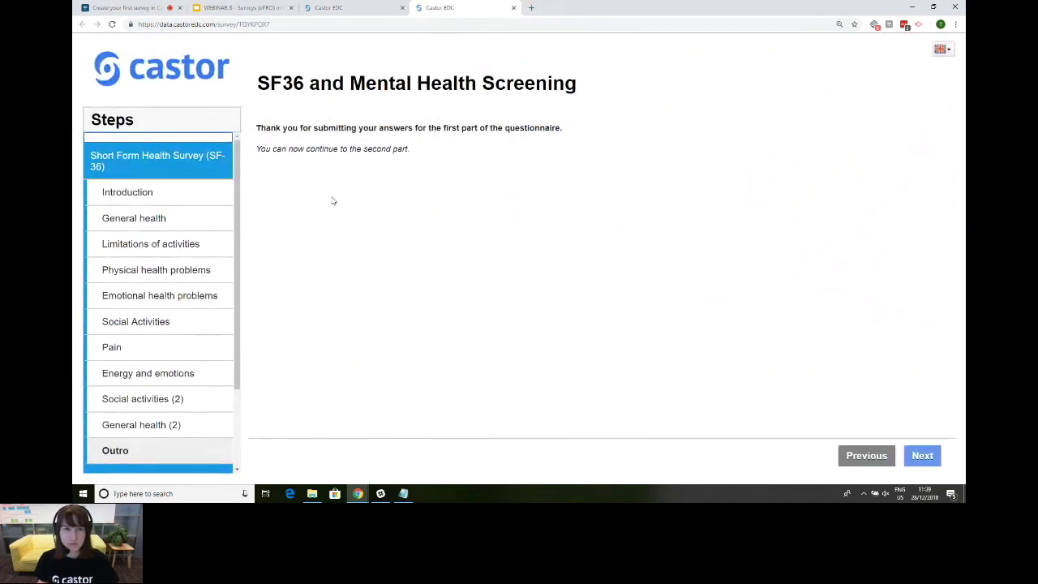
Step: Scroll the Steps sidebar and open Introduction under Short Form Health Survey (SF-36)
scroll(222, 200, down, 3)
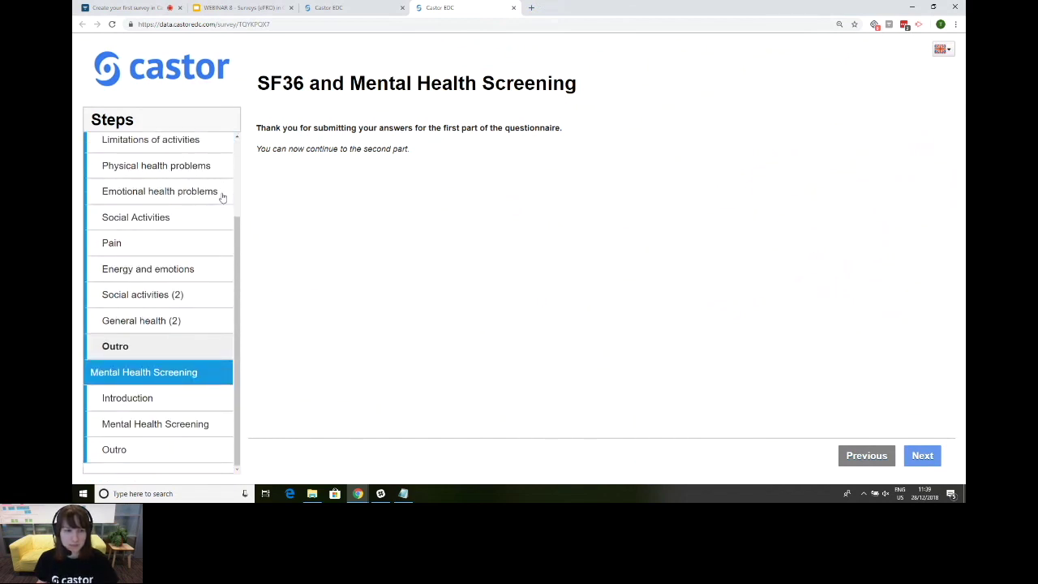
scroll(222, 197, up, 3)
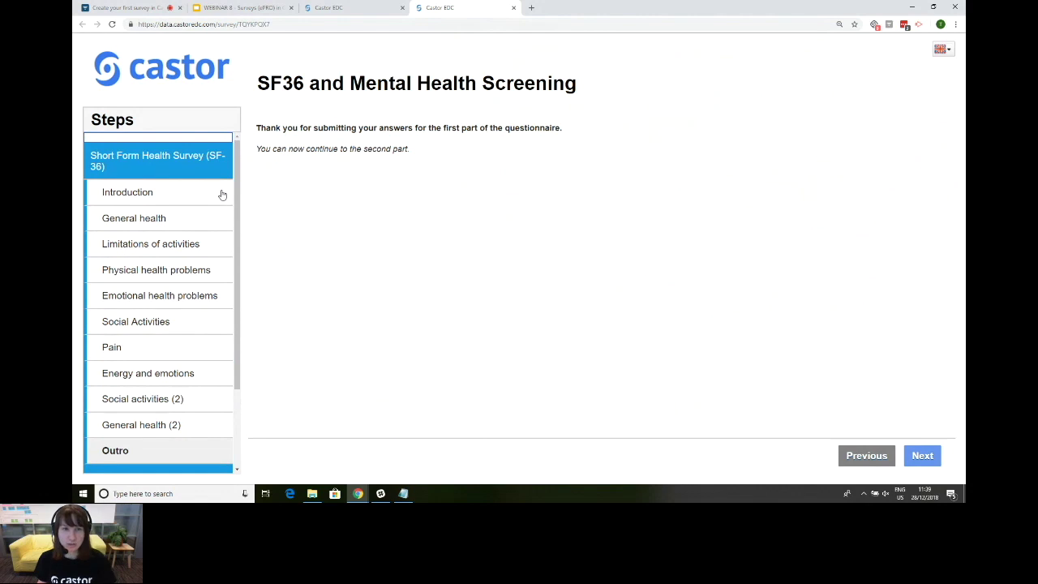
scroll(211, 177, down, 3)
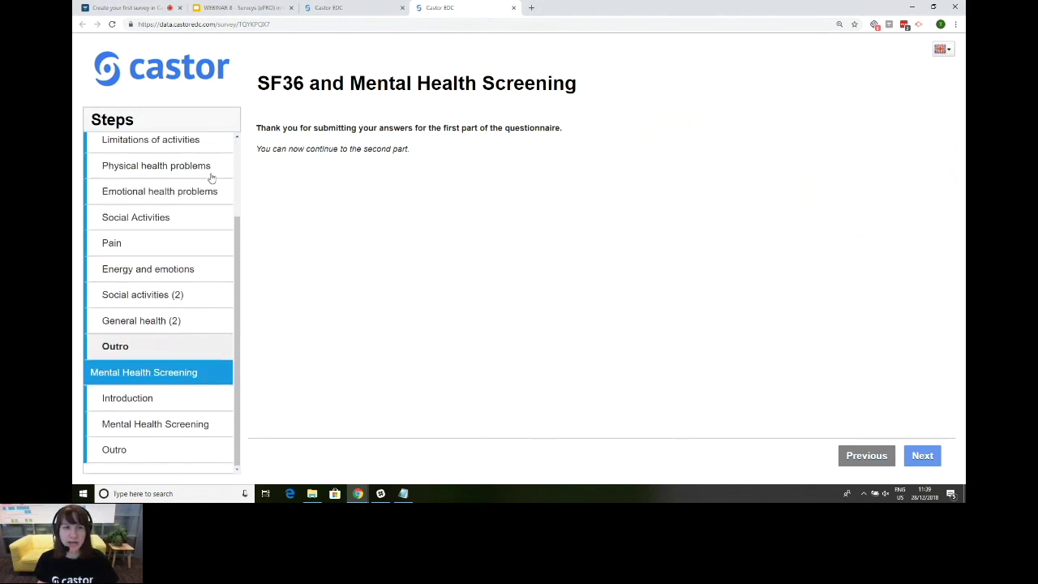
scroll(210, 178, up, 3)
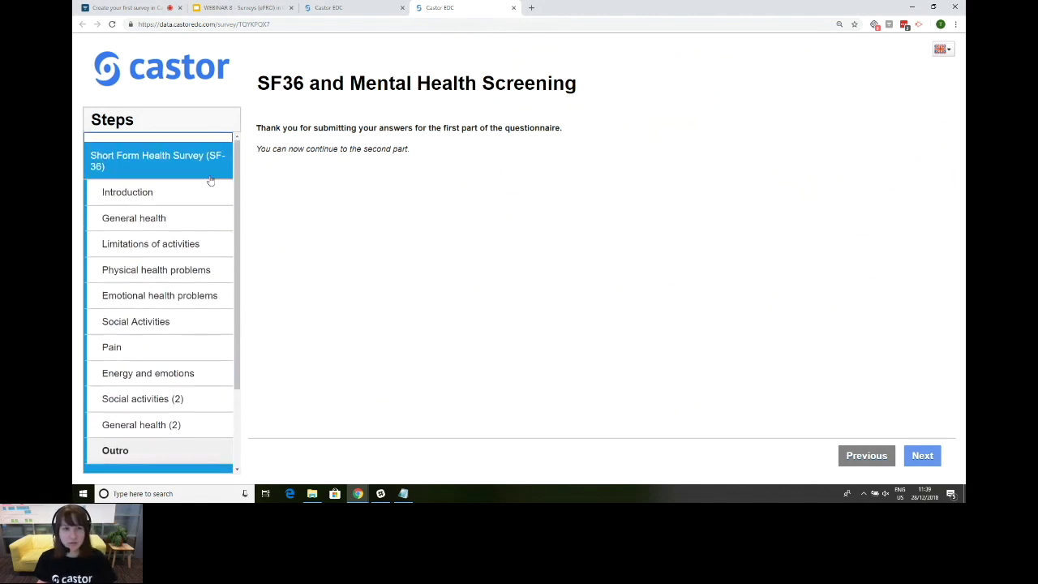
mouse_move(237, 151)
mouse_down()
mouse_move(241, 271)
mouse_move(237, 138)
mouse_move(243, 243)
mouse_up()
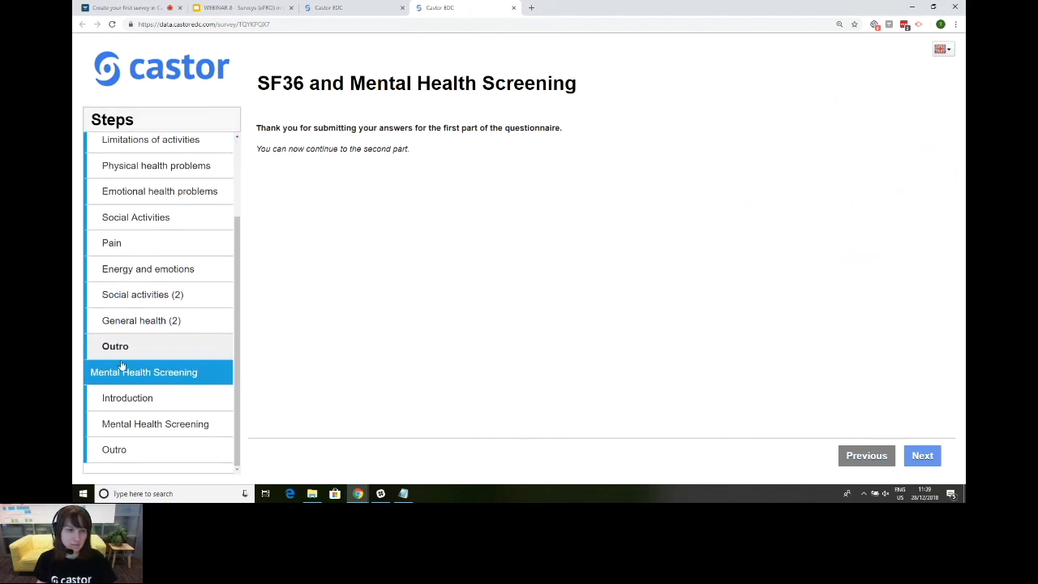
scroll(190, 370, up, 3)
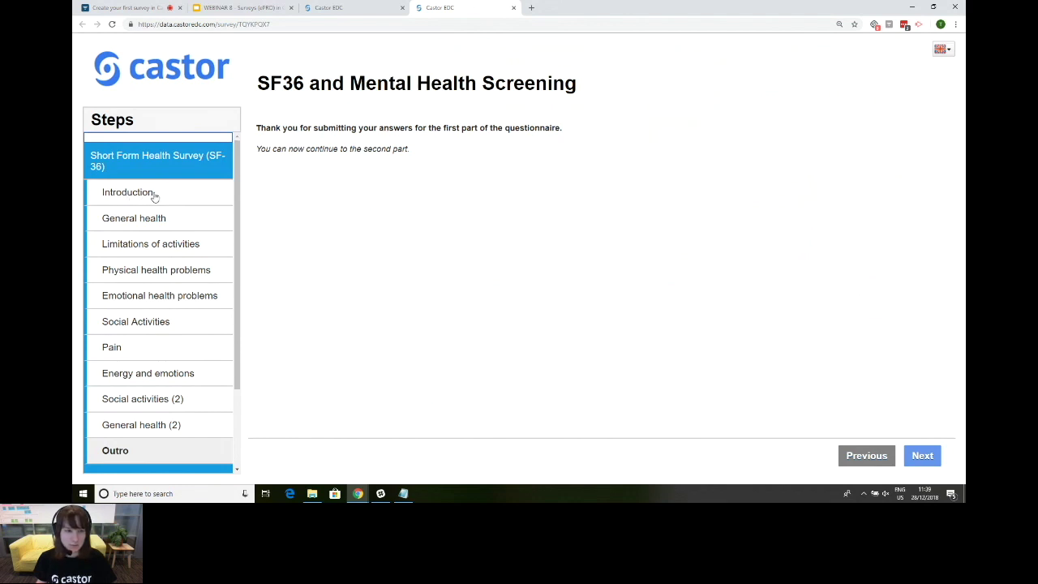
drag(239, 343, 243, 433)
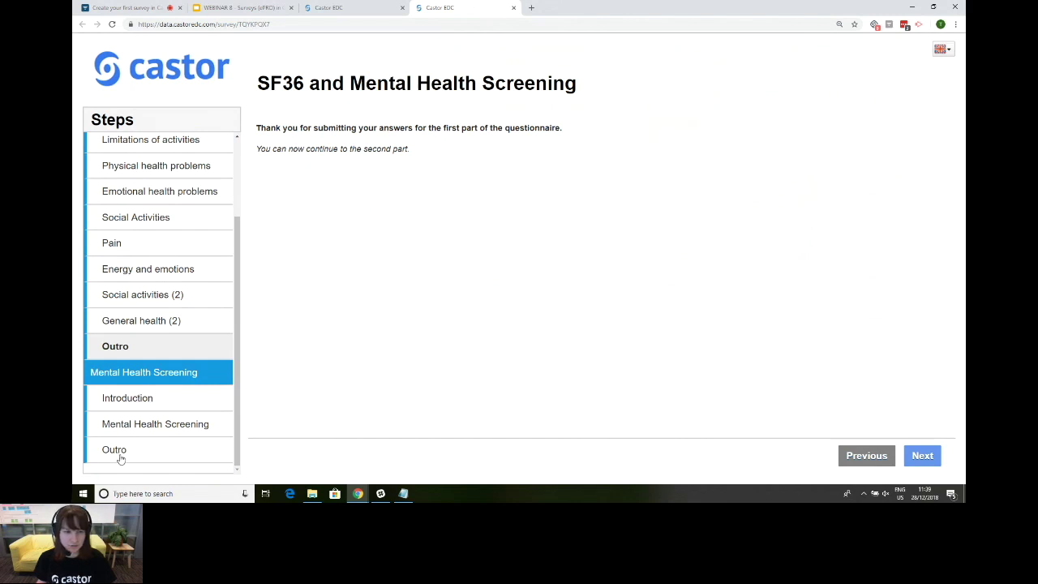
scroll(137, 459, up, 3)
click(142, 195)
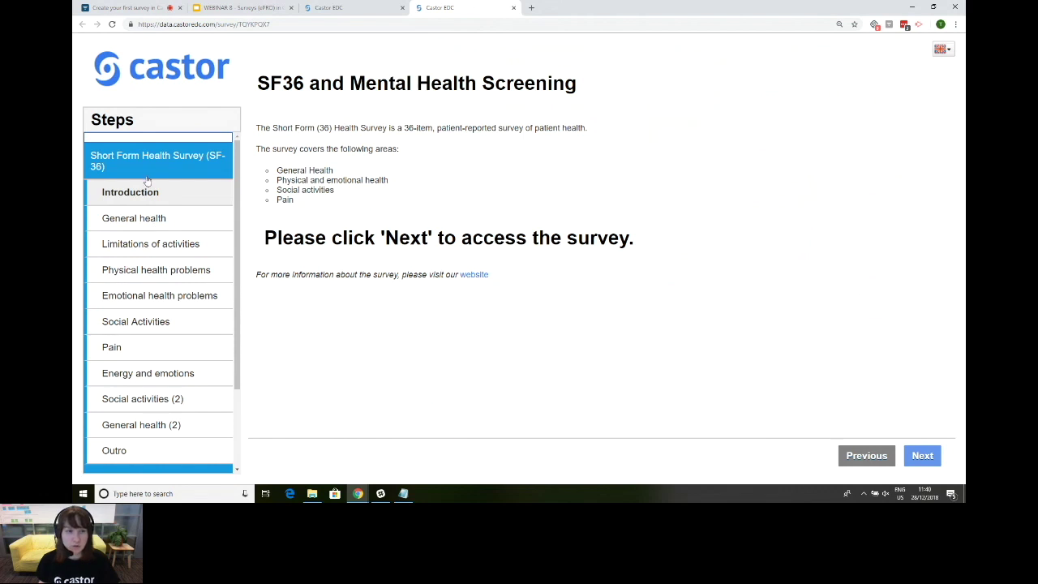
Step: Visit the Social Activities and Emotional health problems steps, then review the survey Introduction text
click(127, 324)
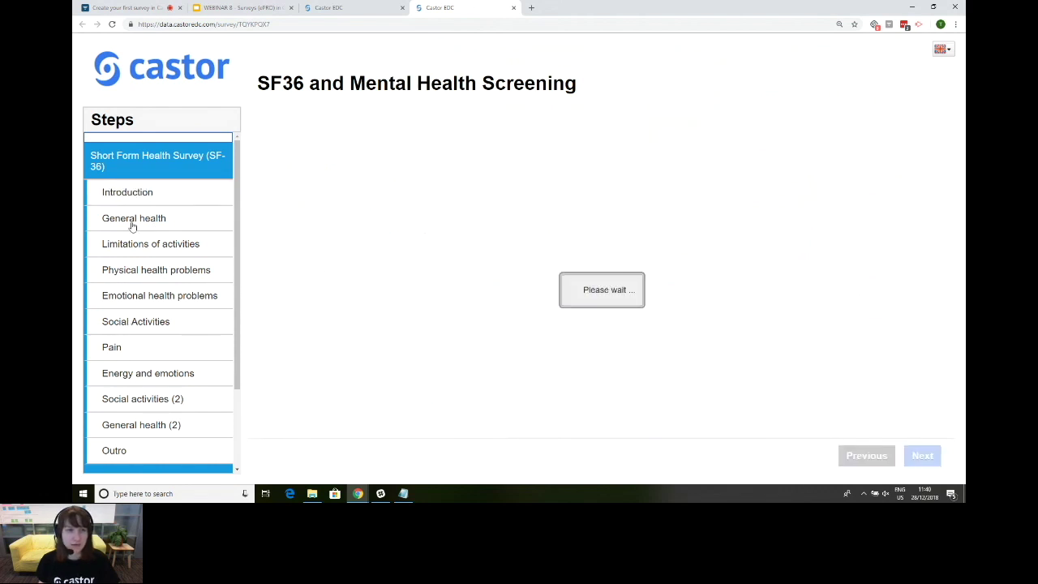
click(142, 296)
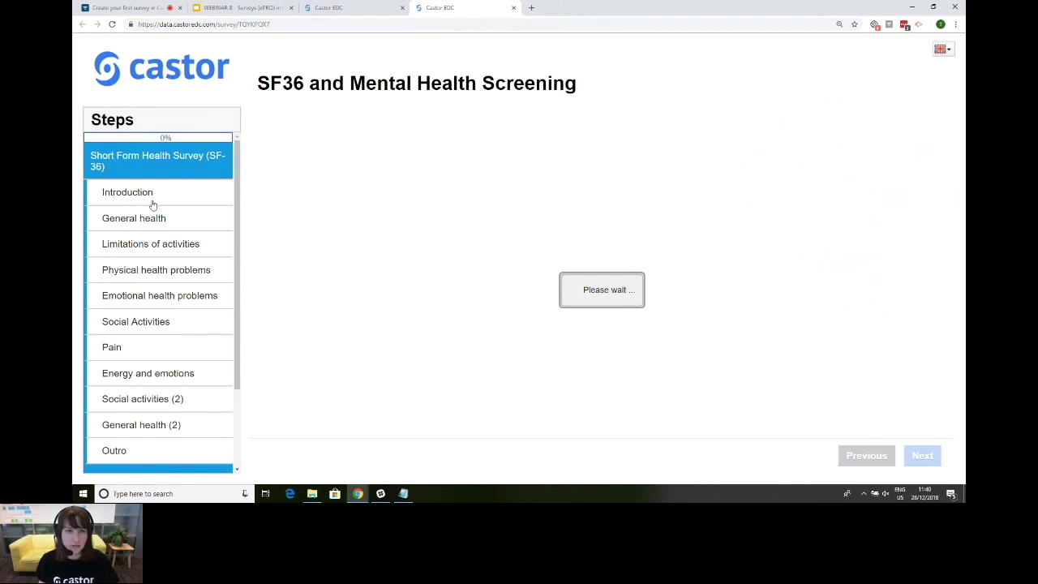
click(152, 203)
scroll(157, 313, down, 3)
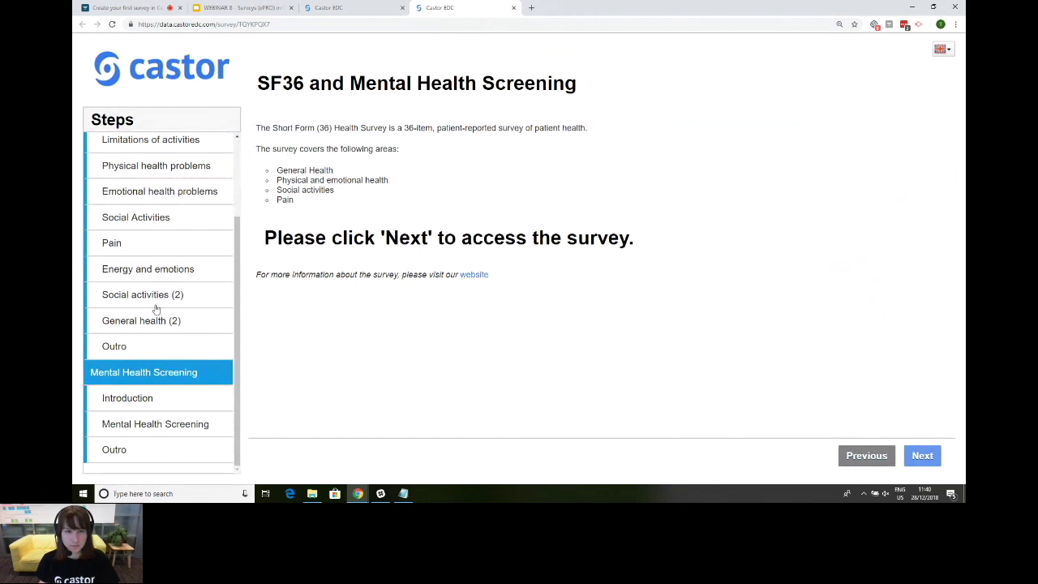
scroll(156, 309, up, 3)
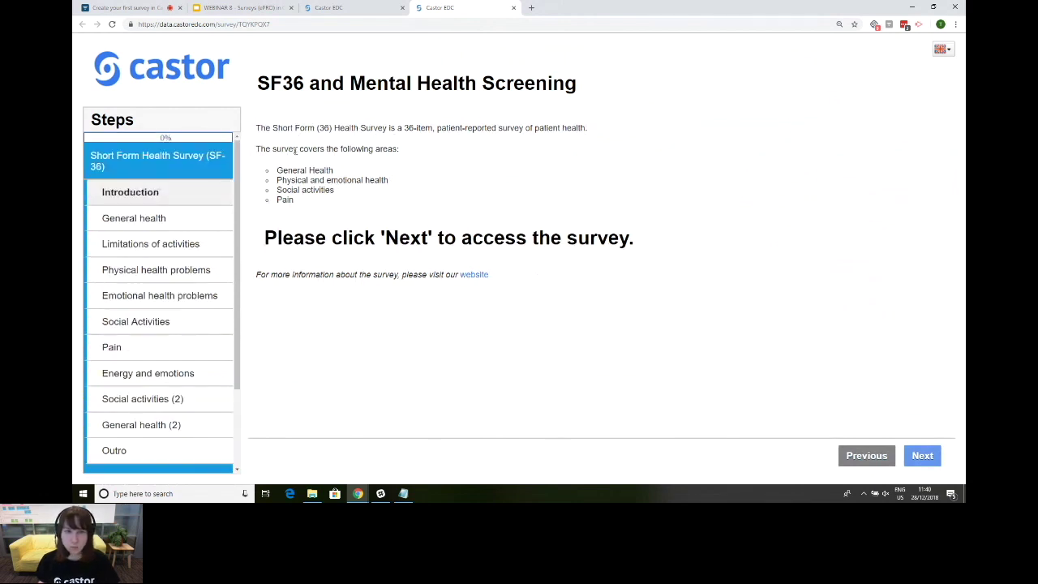
drag(294, 198, 269, 171)
click(331, 252)
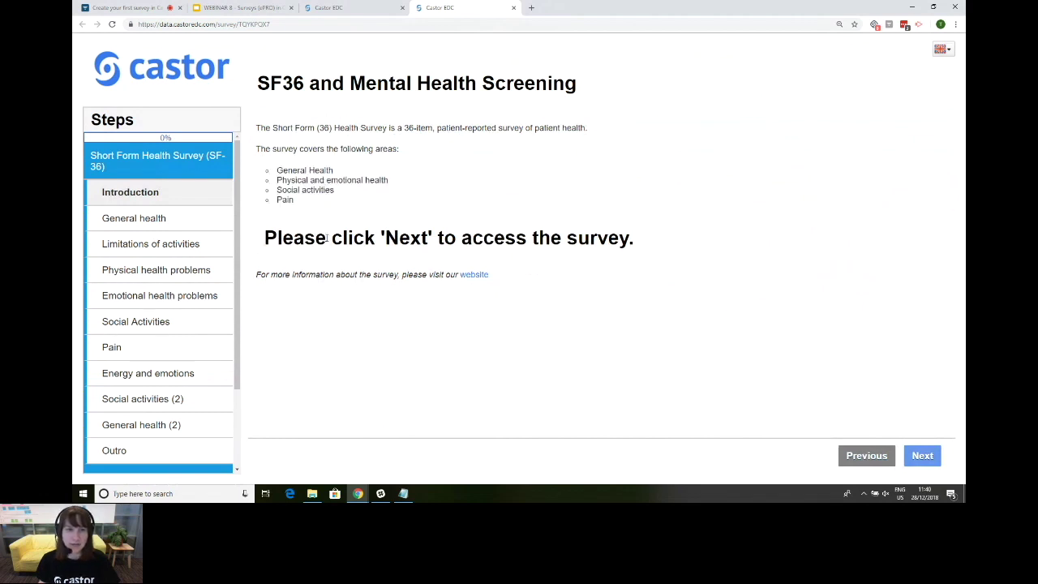
triple_click(327, 237)
triple_click(362, 237)
click(338, 233)
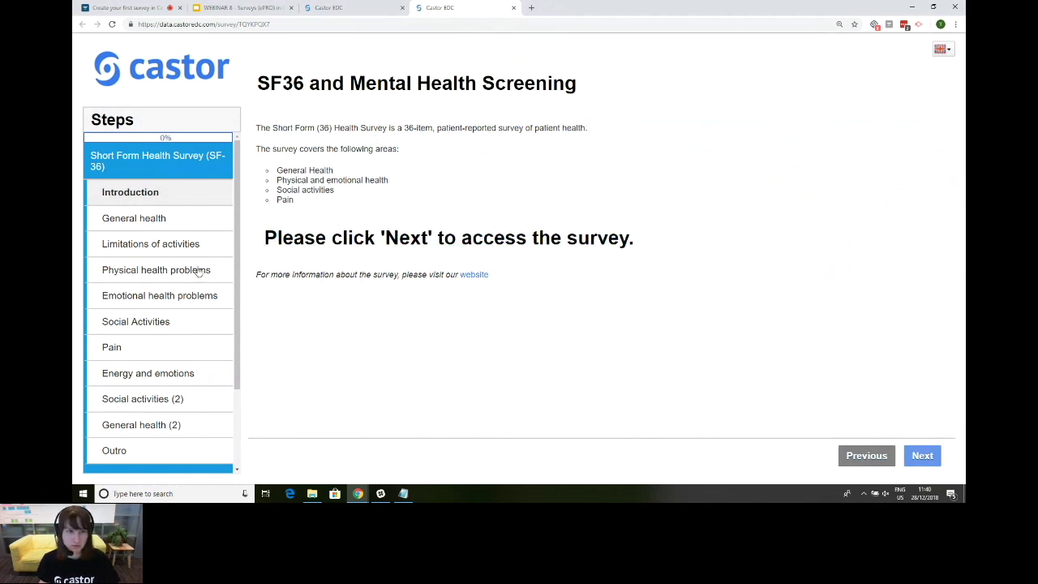
Step: Step through the SF-36 Outro and Mental Health Screening Introduction to the screening questions
scroll(178, 316, down, 2)
click(151, 347)
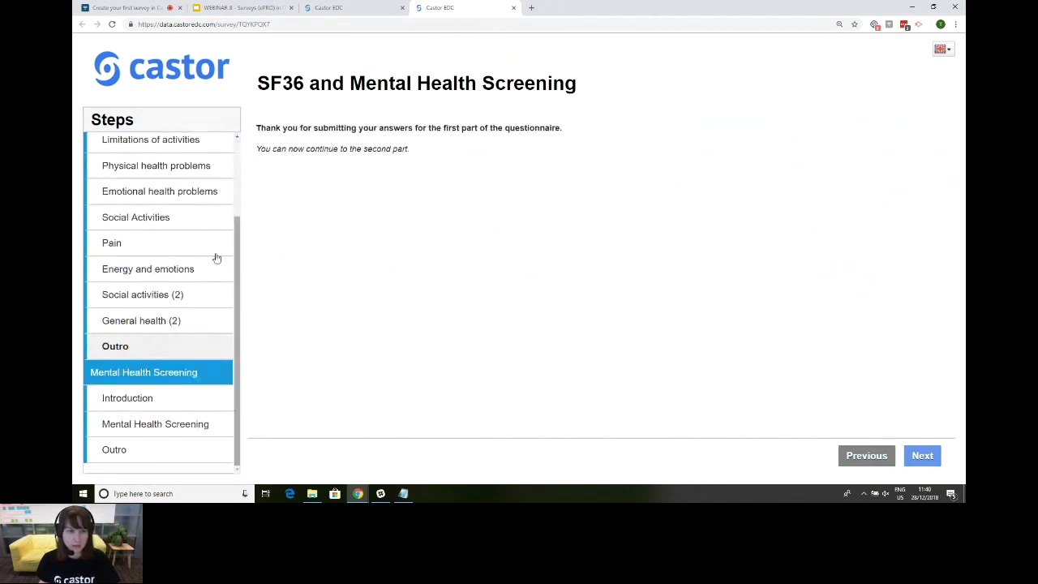
click(151, 398)
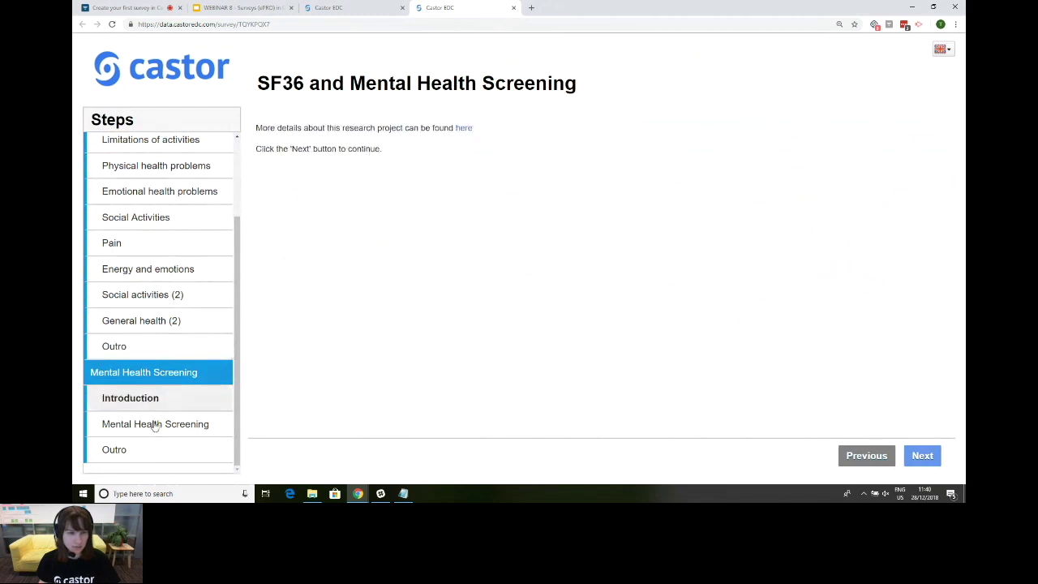
click(154, 424)
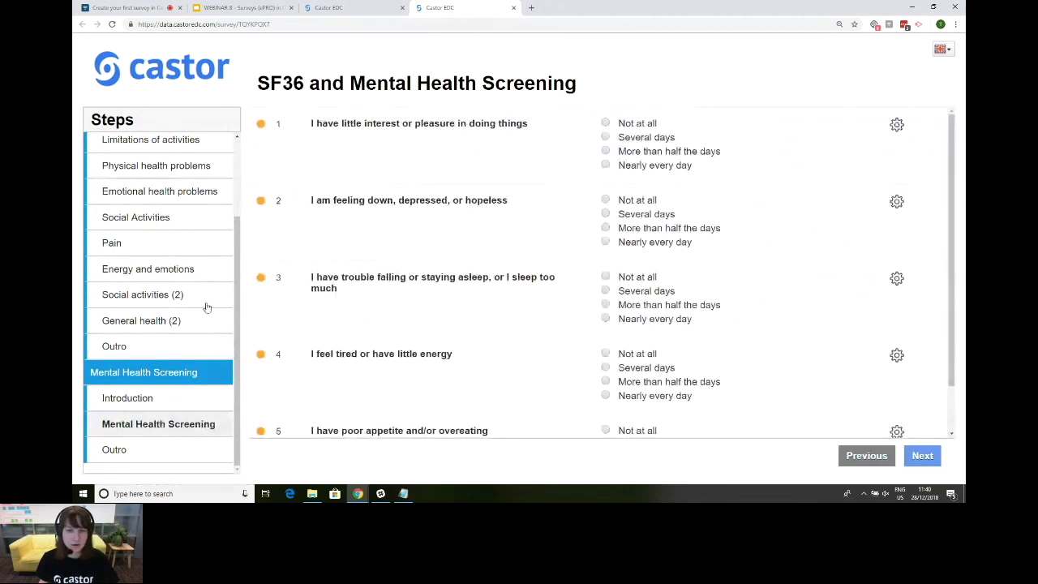
Step: Answer question 1 'Not at all', then review the General health and Limitations of activities steps
scroll(186, 309, up, 2)
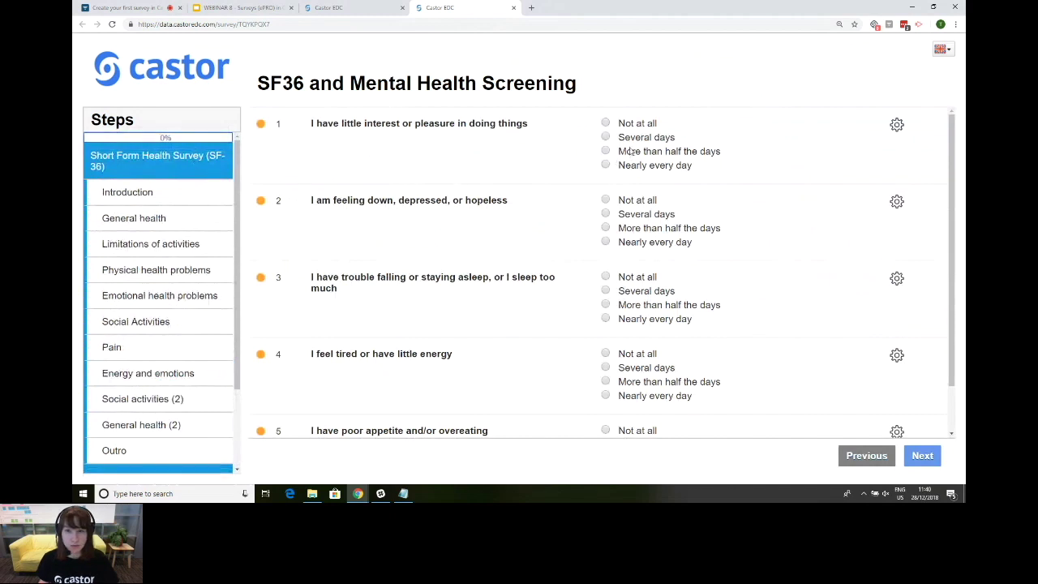
click(605, 123)
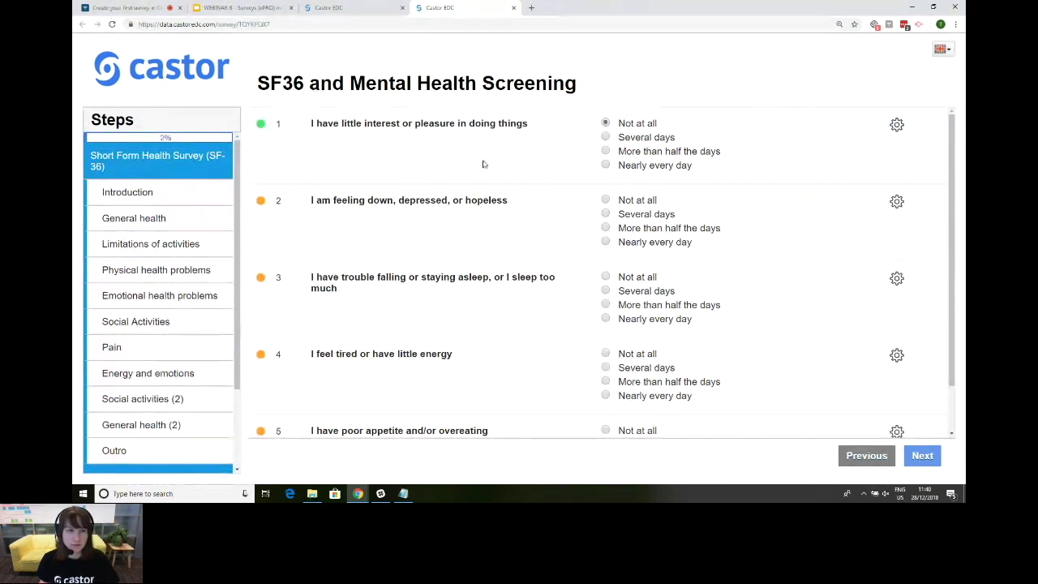
click(144, 215)
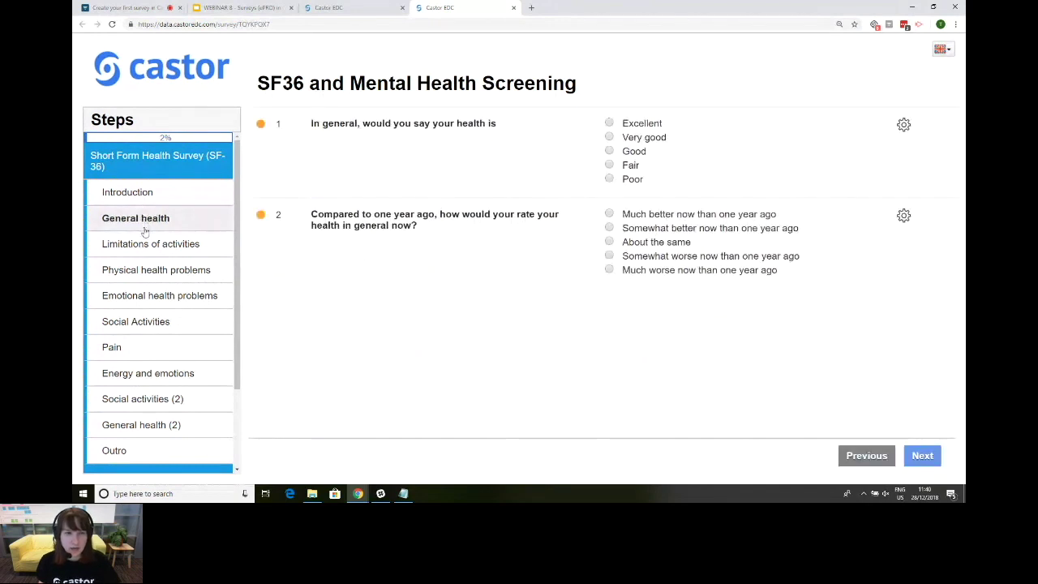
click(144, 252)
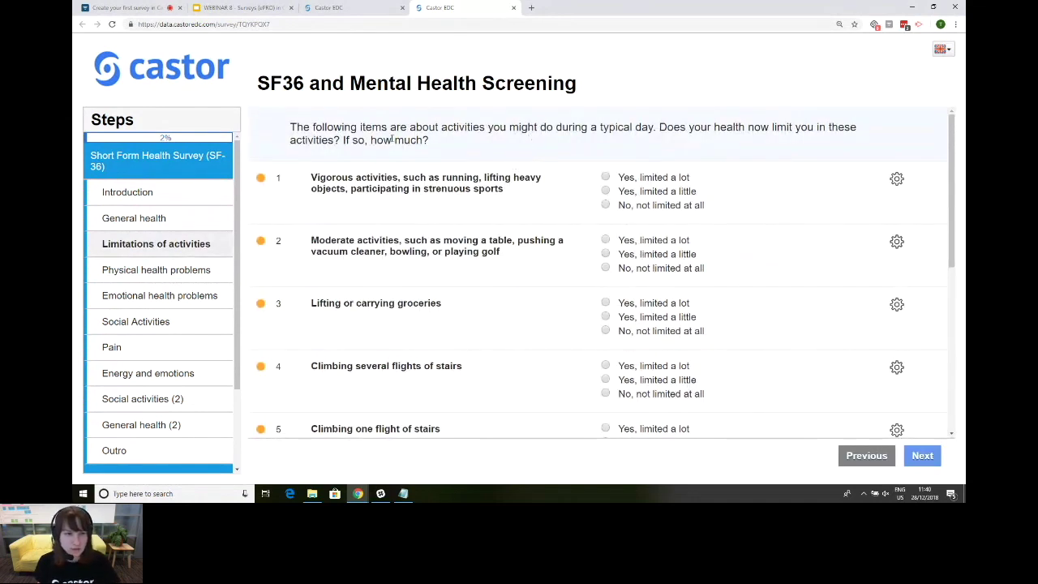
drag(290, 127, 444, 143)
click(450, 142)
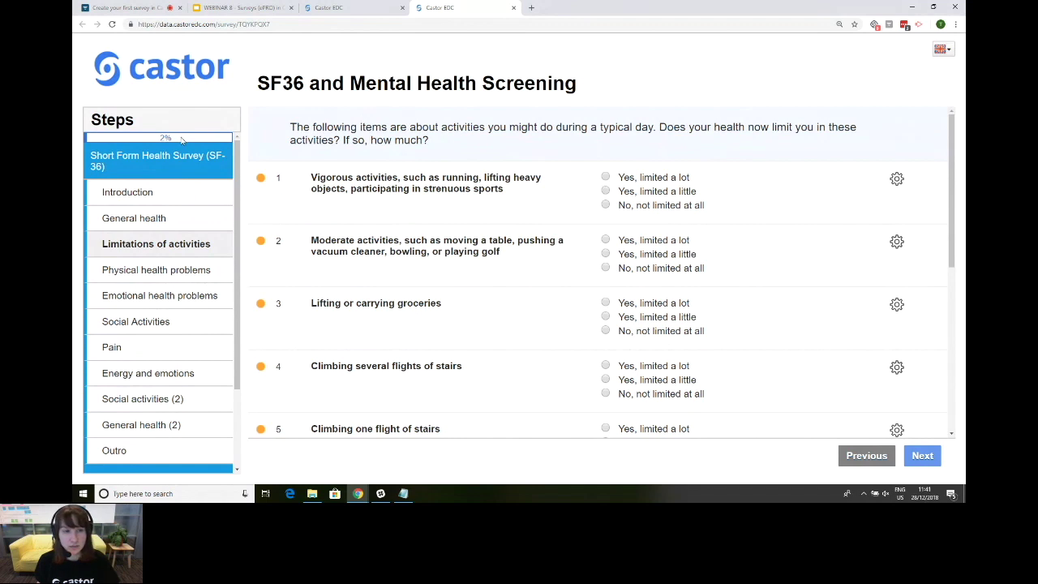
triple_click(392, 131)
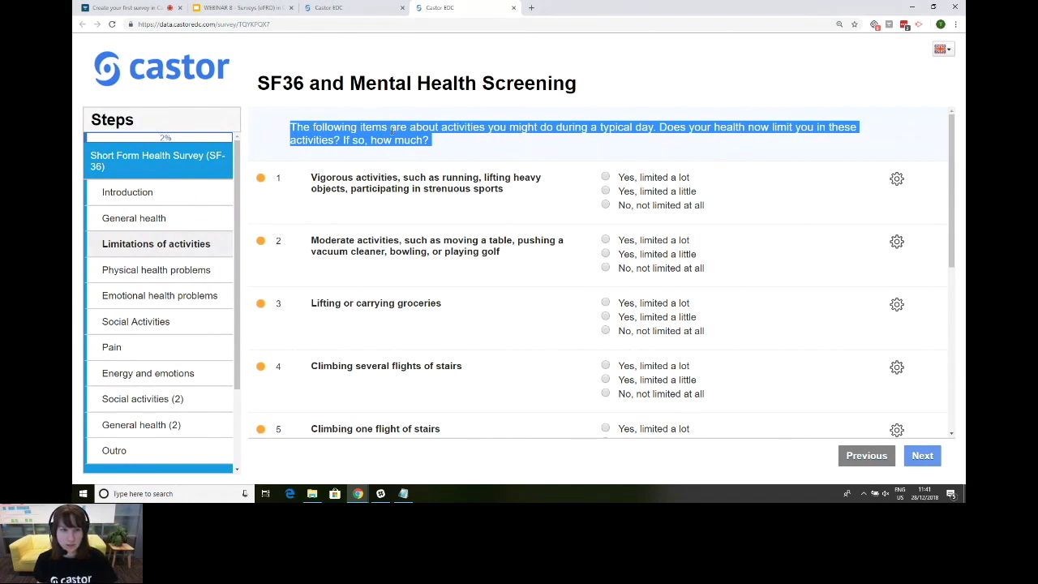
click(392, 131)
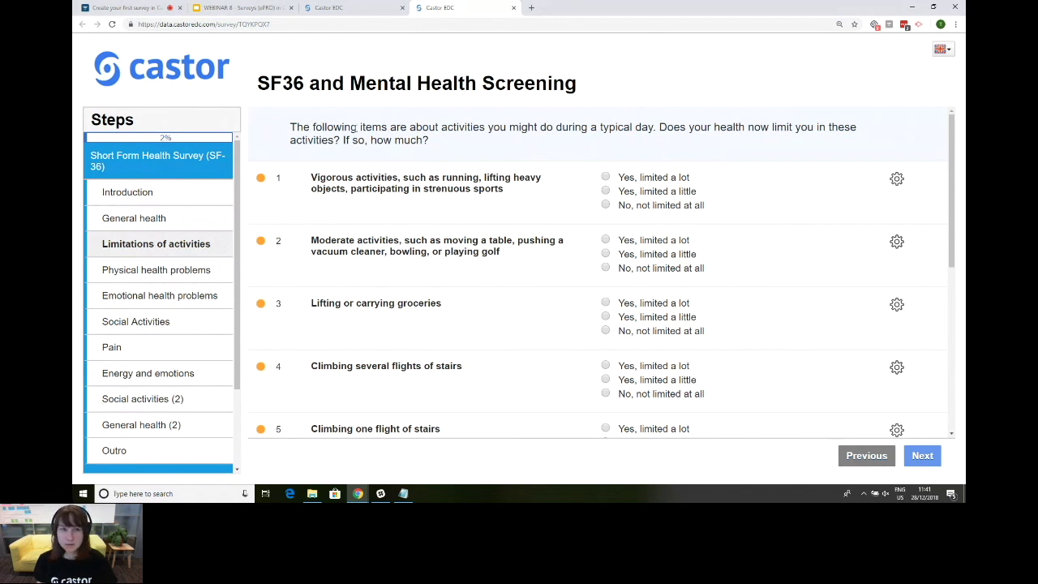
scroll(374, 134, down, 5)
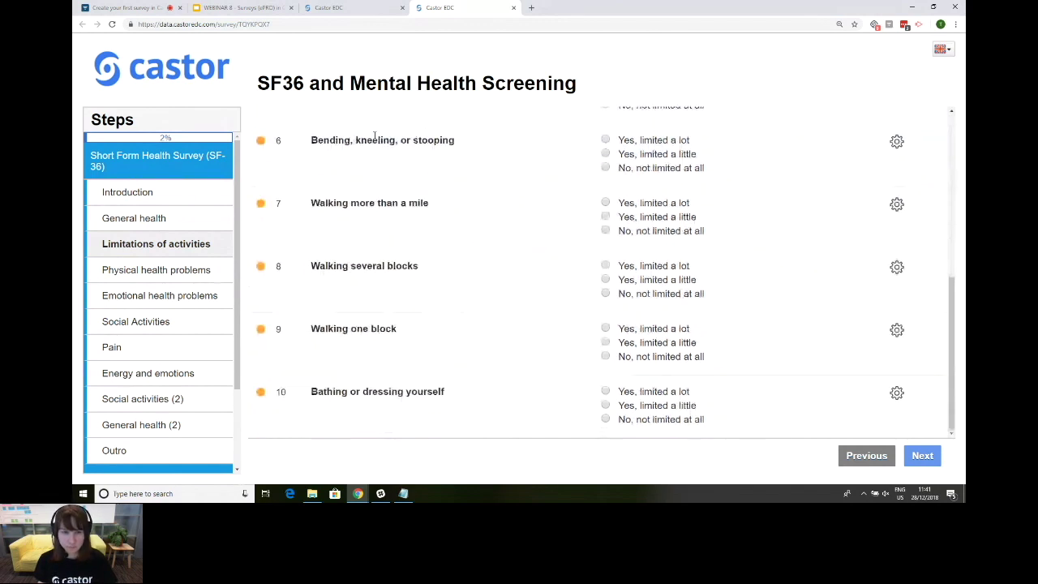
scroll(138, 253, down, 3)
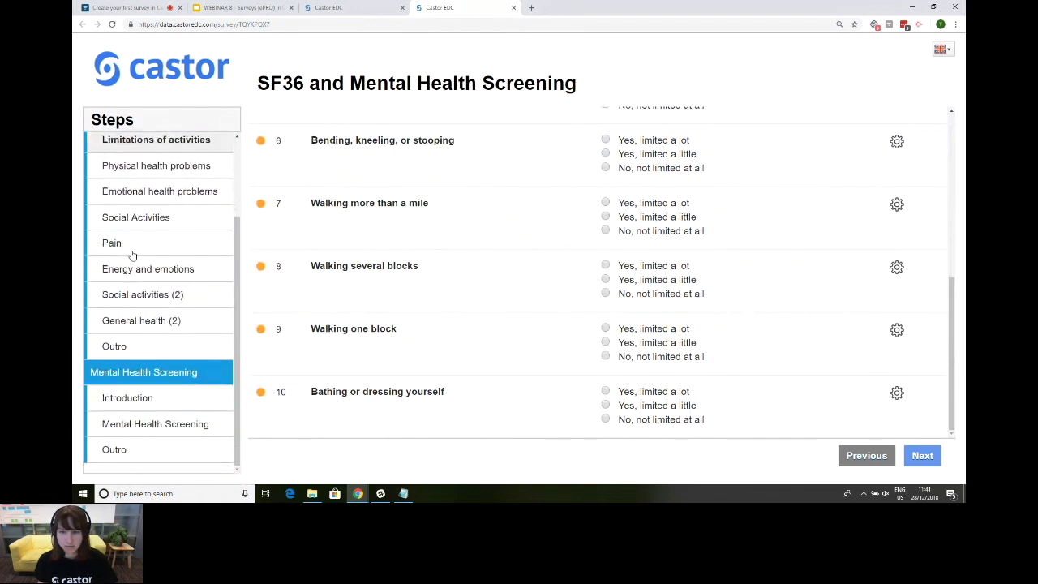
scroll(210, 257, up, 1)
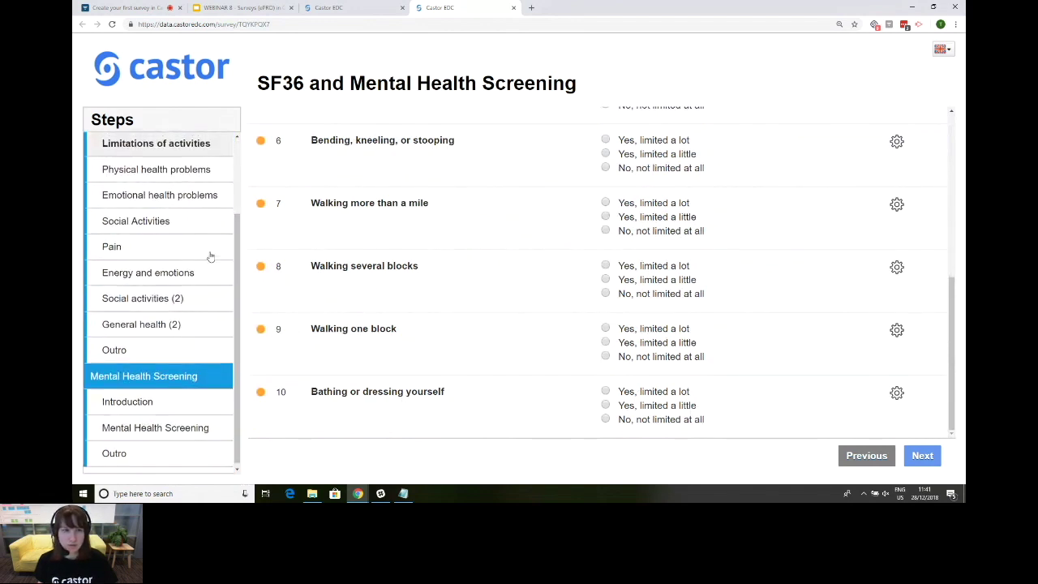
scroll(210, 257, up, 3)
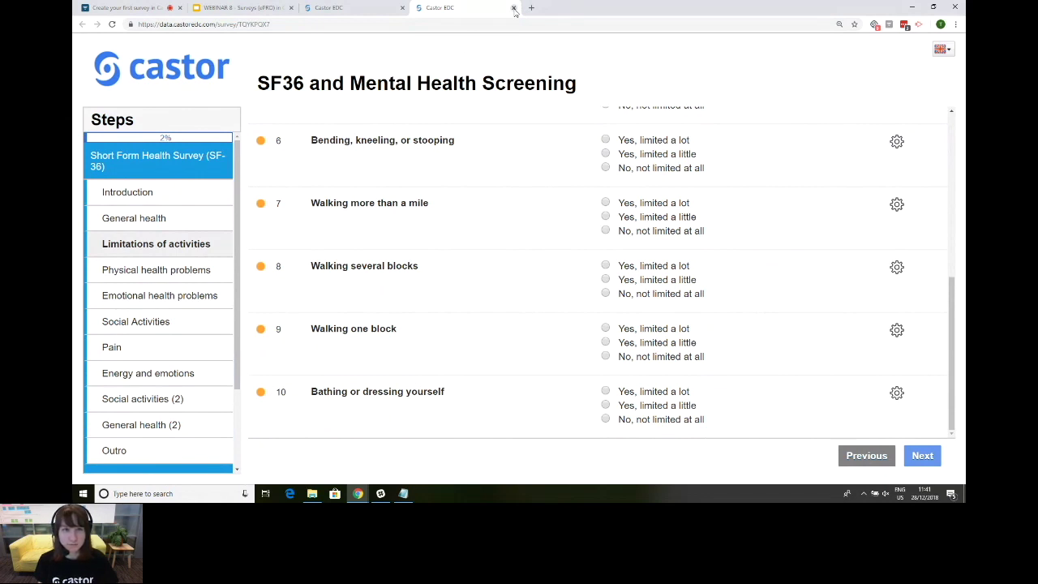
Step: Close the survey tab and show the 'What does a survey look like' slide
click(514, 8)
click(243, 7)
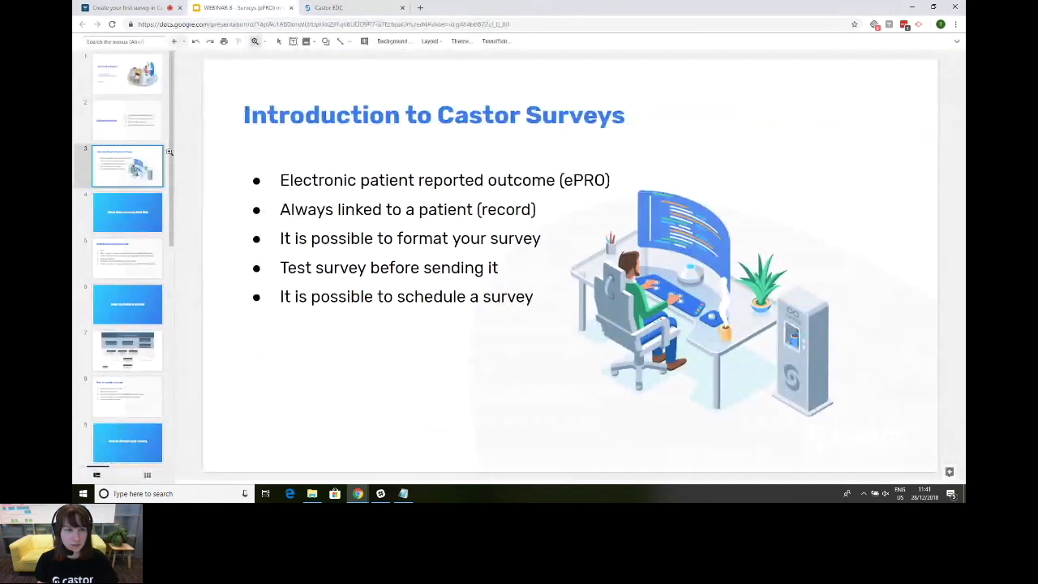
click(131, 225)
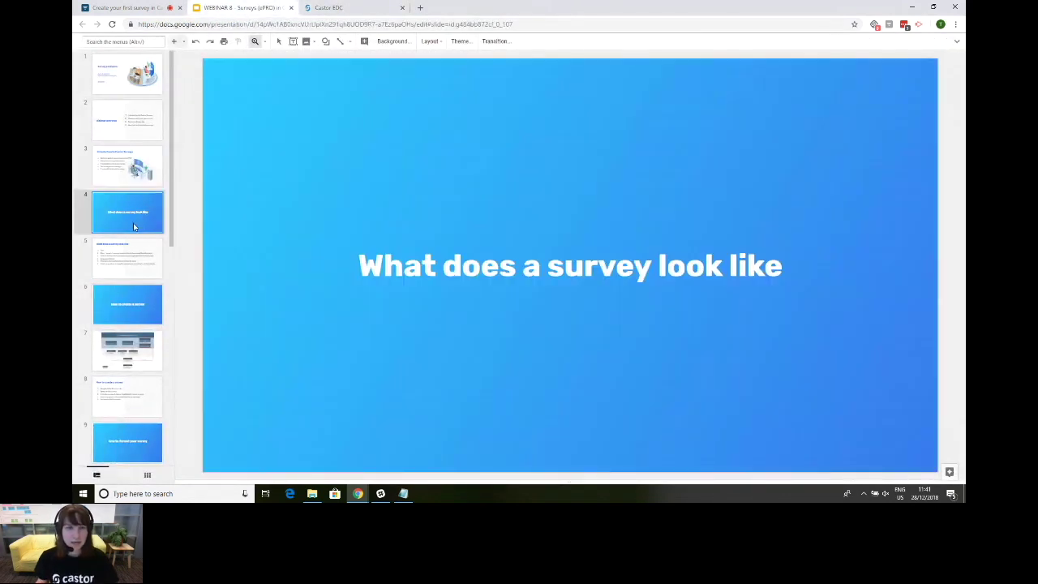
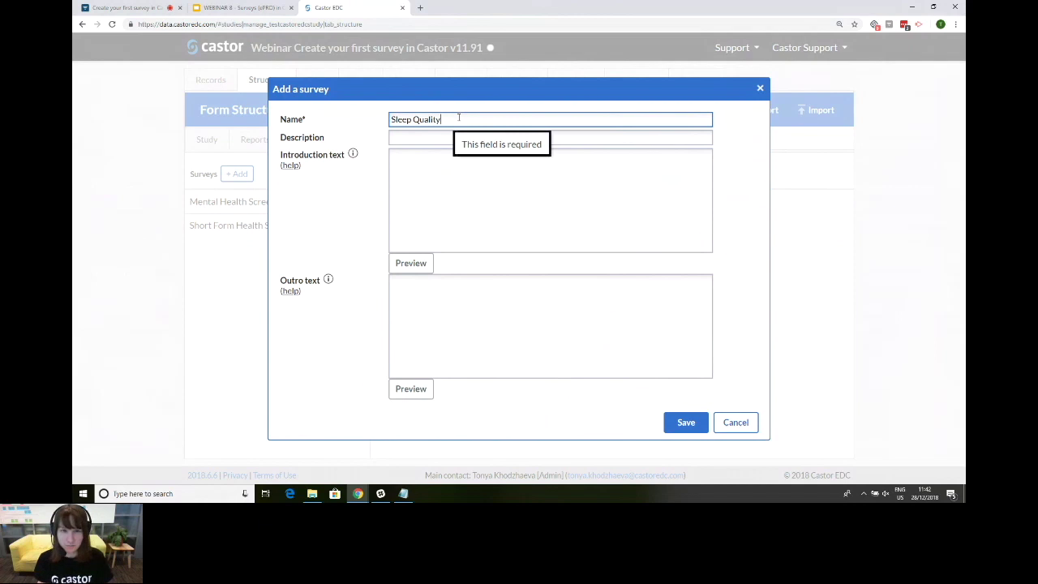
Step: Enter 'Consists of 3 items' as the survey description
click(421, 137)
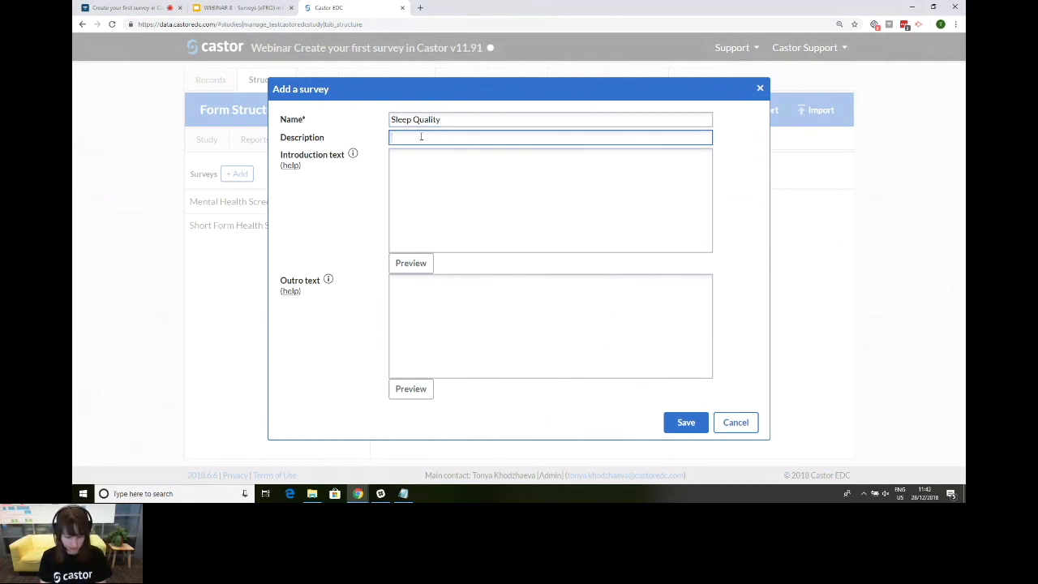
text(Qu)
key(BackSpace)
key(BackSpace)
key(BackSpace)
text(Consis)
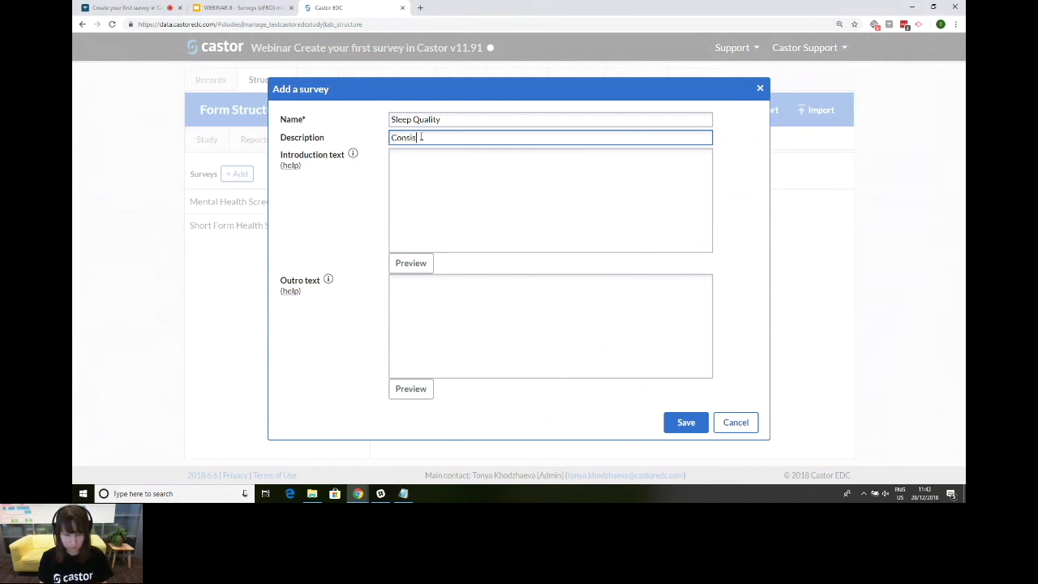
text(ts of 3 items)
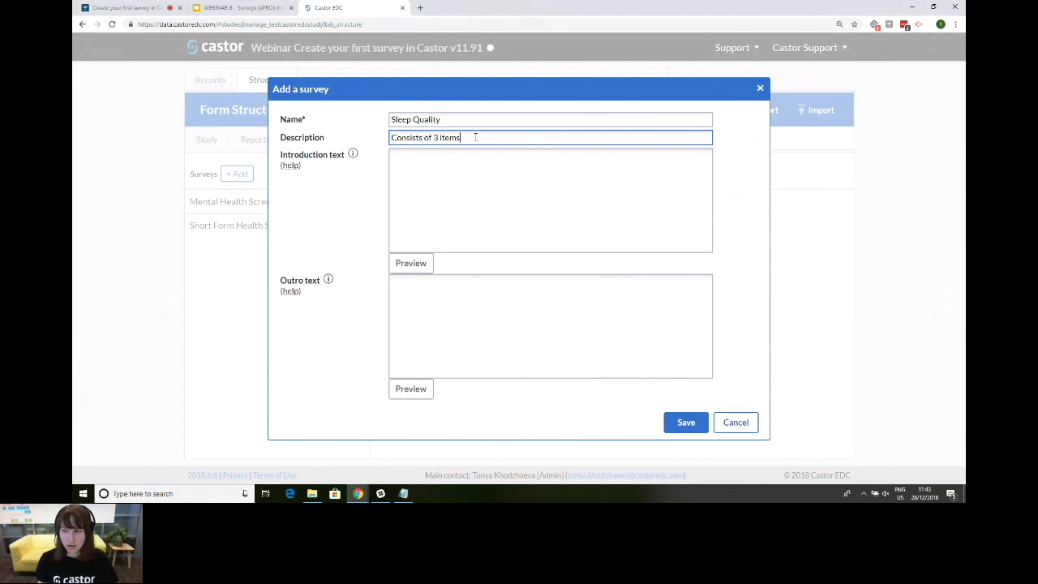
Step: Enter 'Welcome to the Sleep Quality Study!' as the introduction text
click(466, 168)
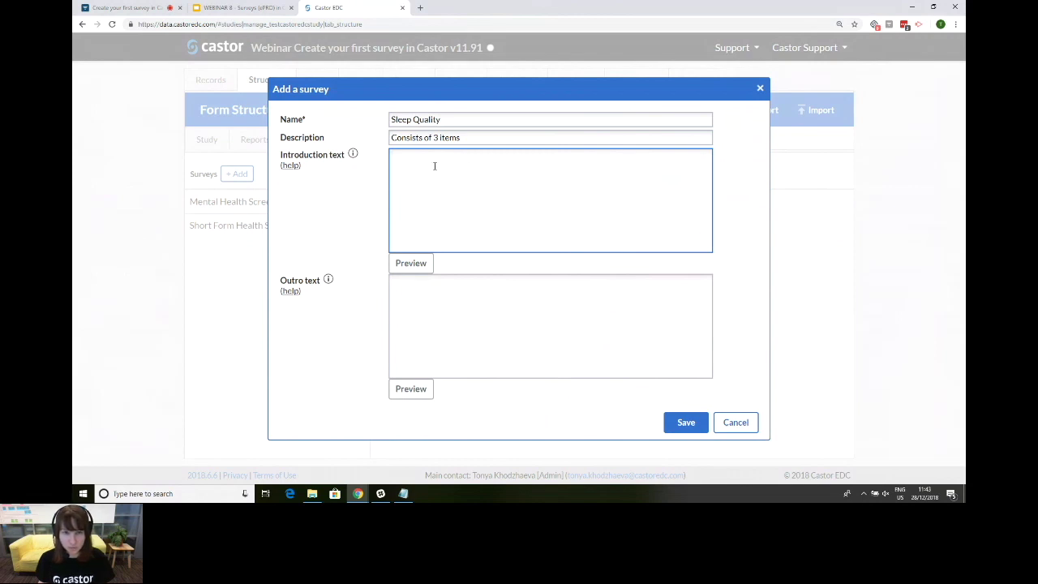
text(Welco)
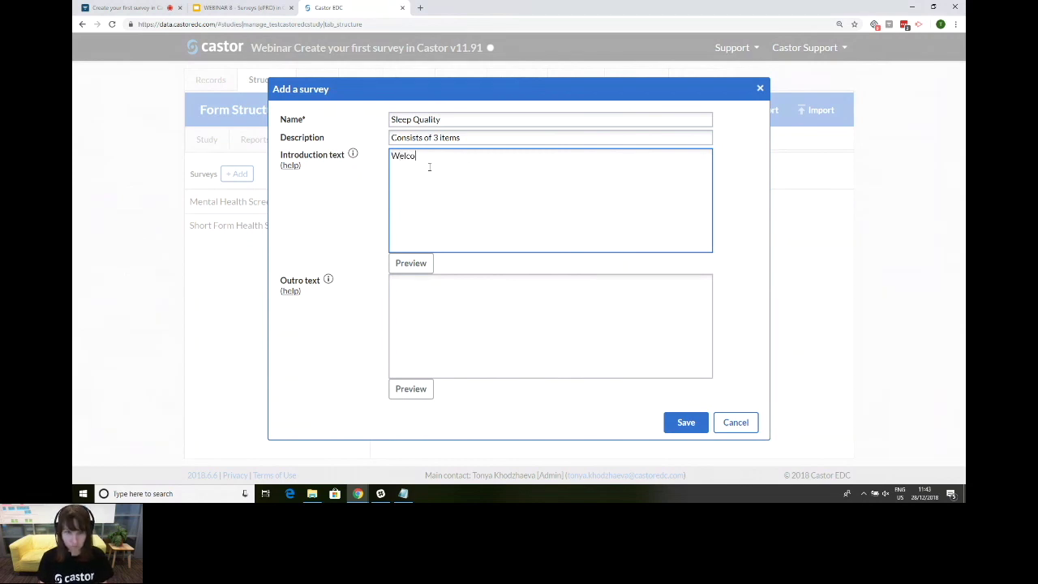
text(me to the Sleep Quality Study)
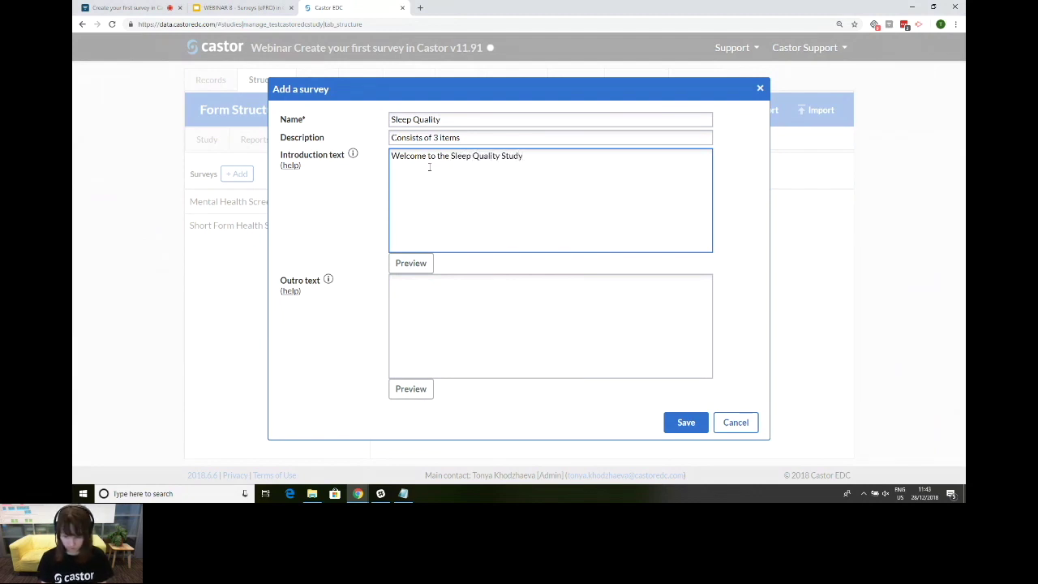
text(!)
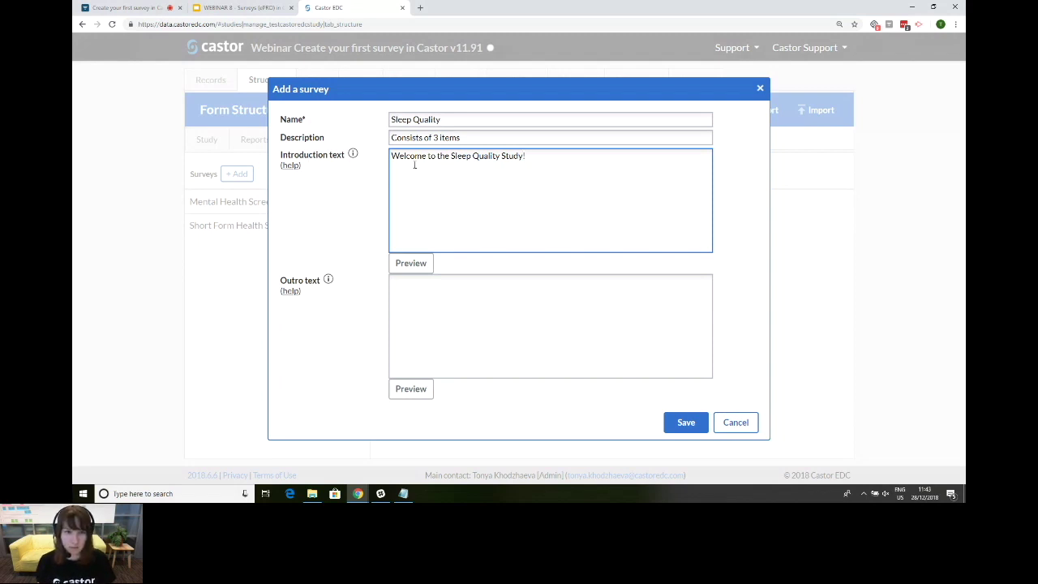
mouse_move(353, 155)
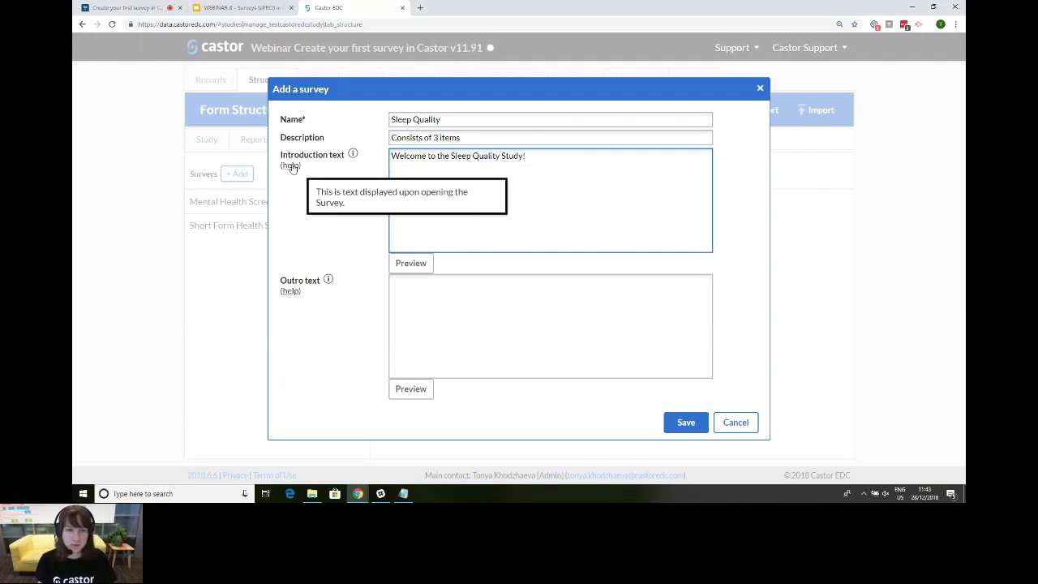
click(292, 166)
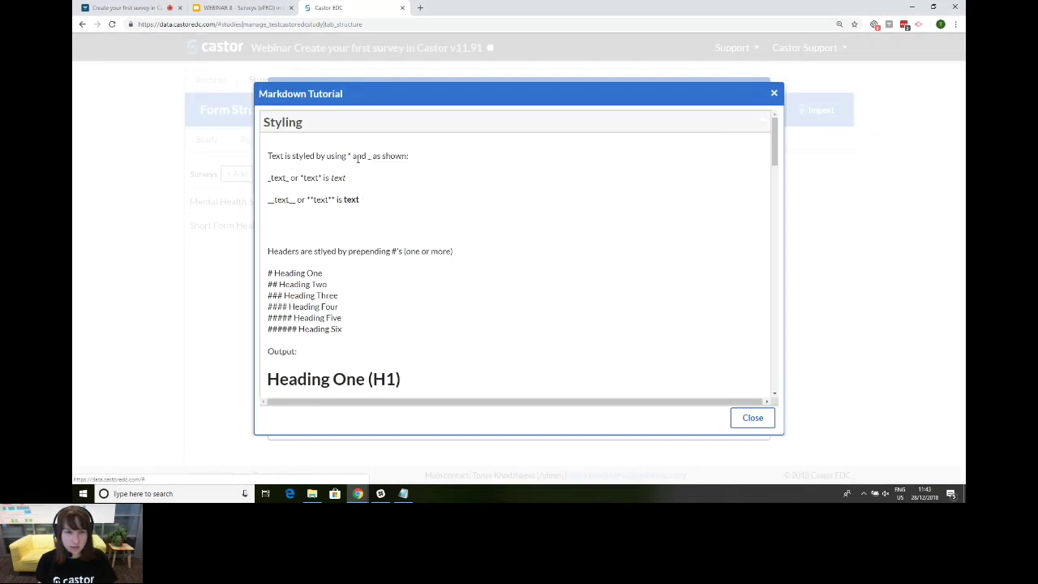
scroll(351, 198, down, 15)
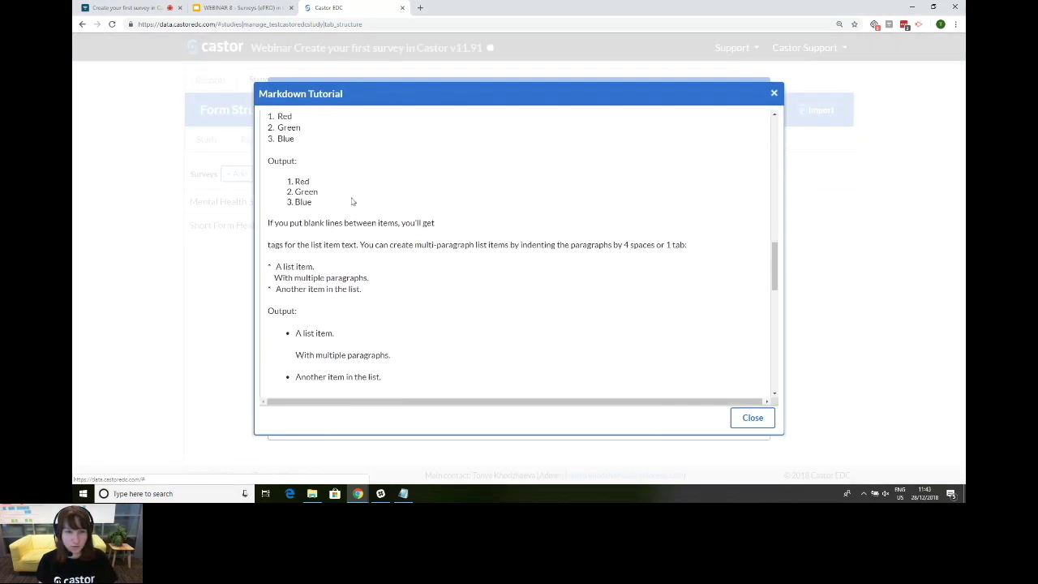
scroll(351, 198, down, 1)
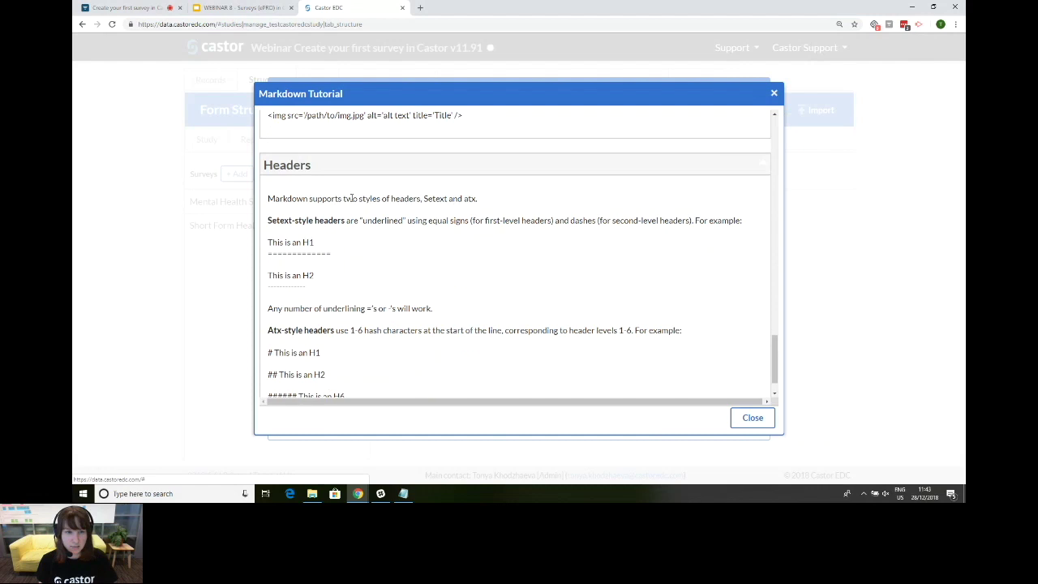
scroll(351, 198, up, 15)
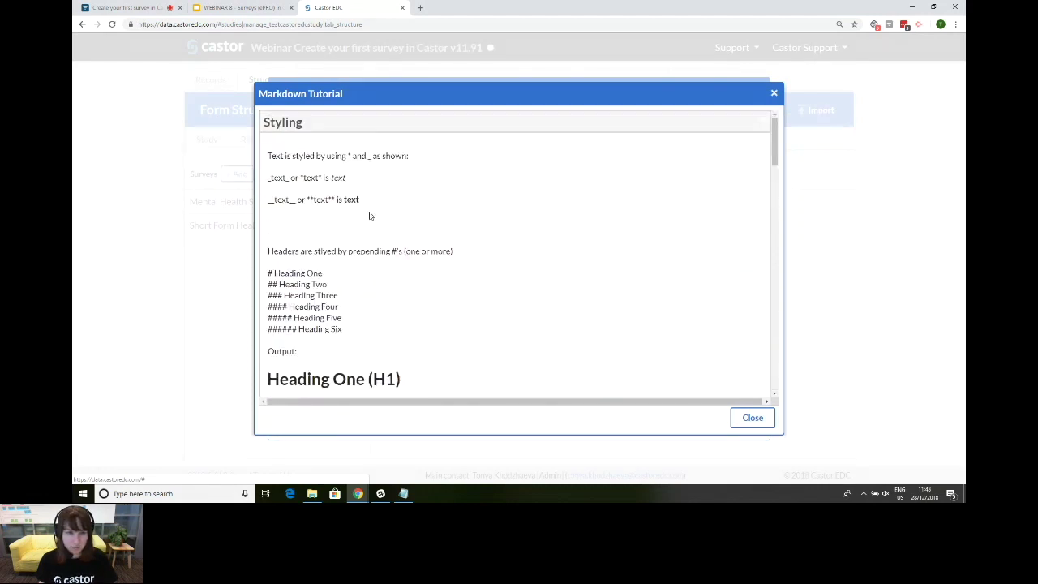
scroll(409, 179, down, 2)
scroll(411, 212, down, 8)
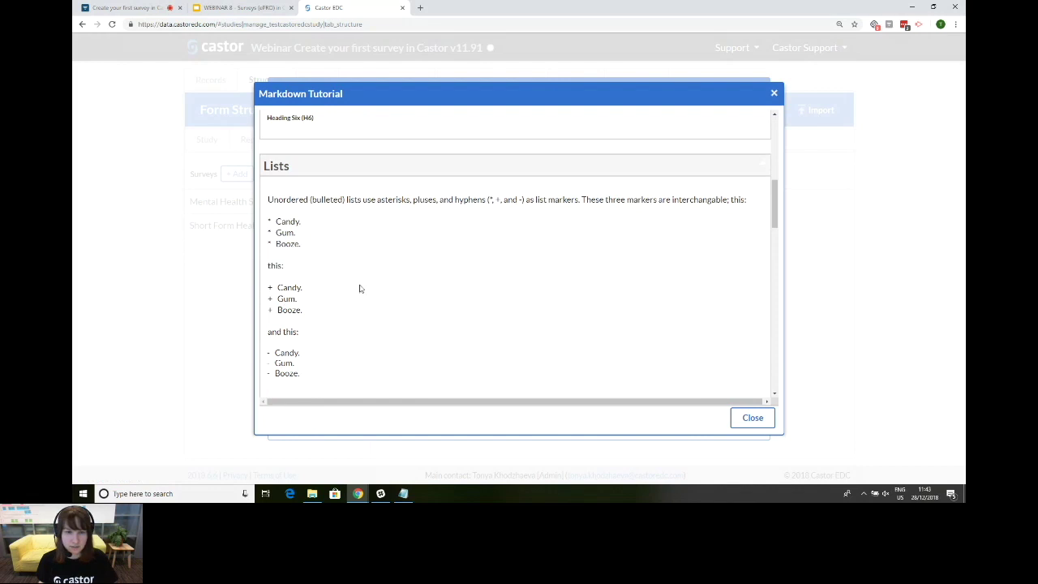
scroll(317, 294, down, 5)
scroll(322, 279, down, 10)
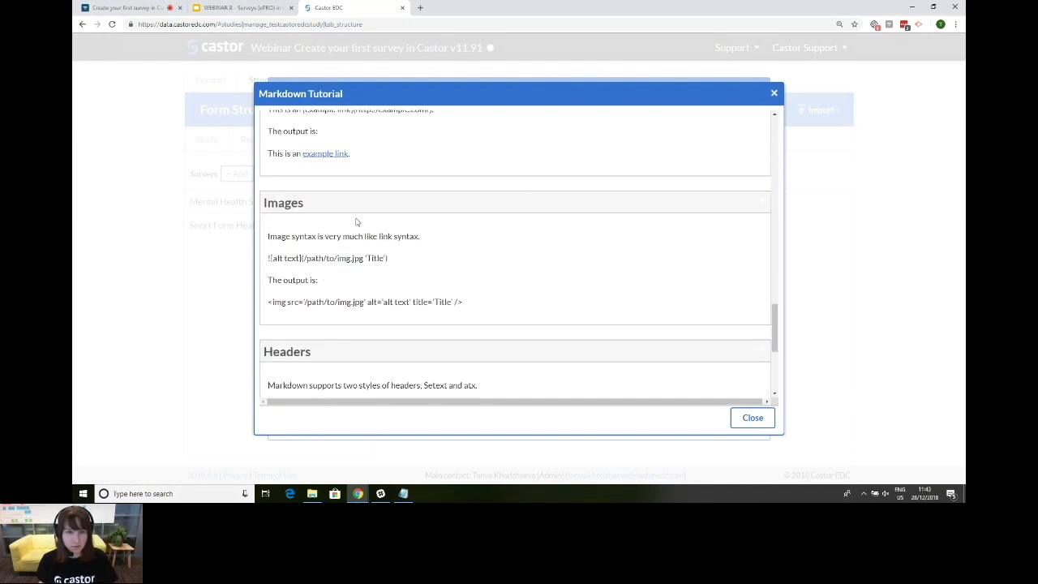
scroll(374, 240, up, 5)
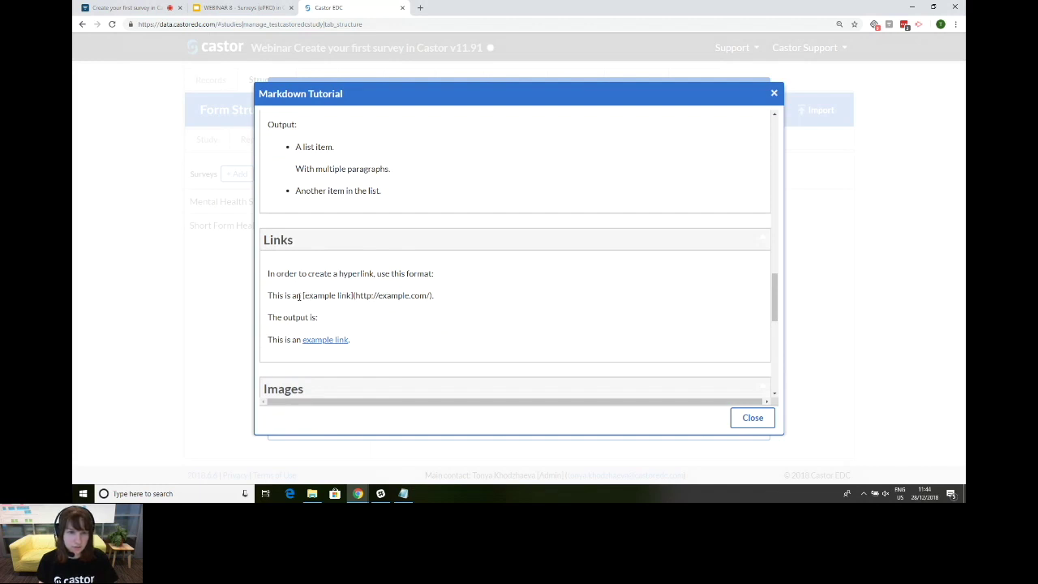
drag(301, 296, 433, 296)
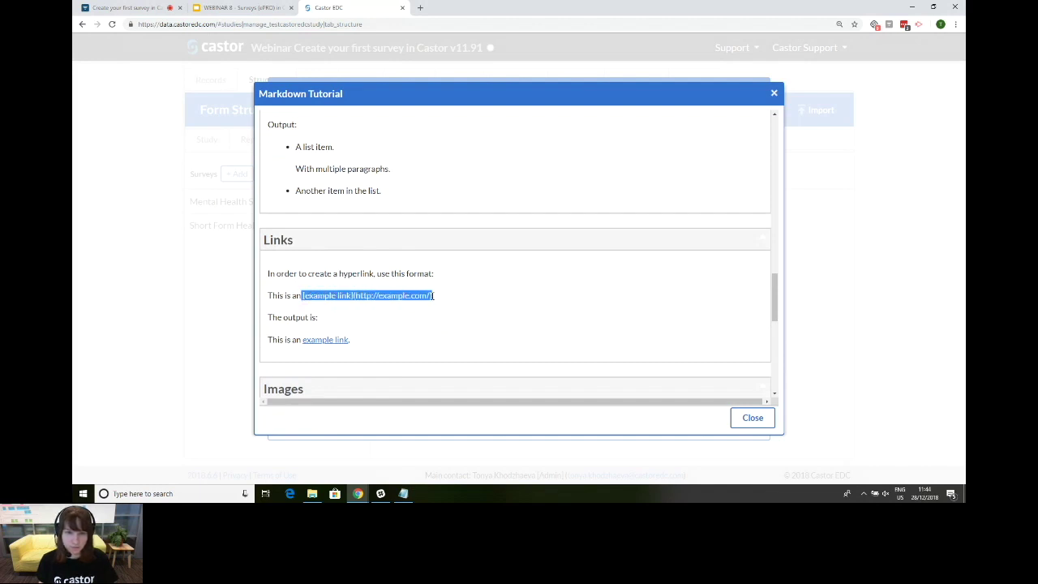
right_click(404, 294)
click(413, 305)
click(753, 418)
click(402, 181)
text(More information about the study can b)
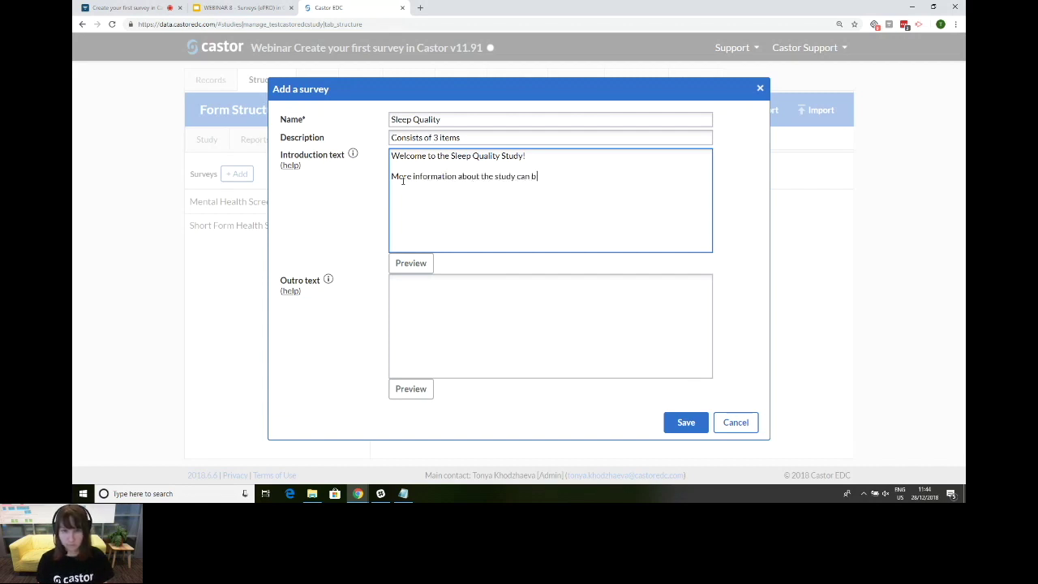
text(e found here)
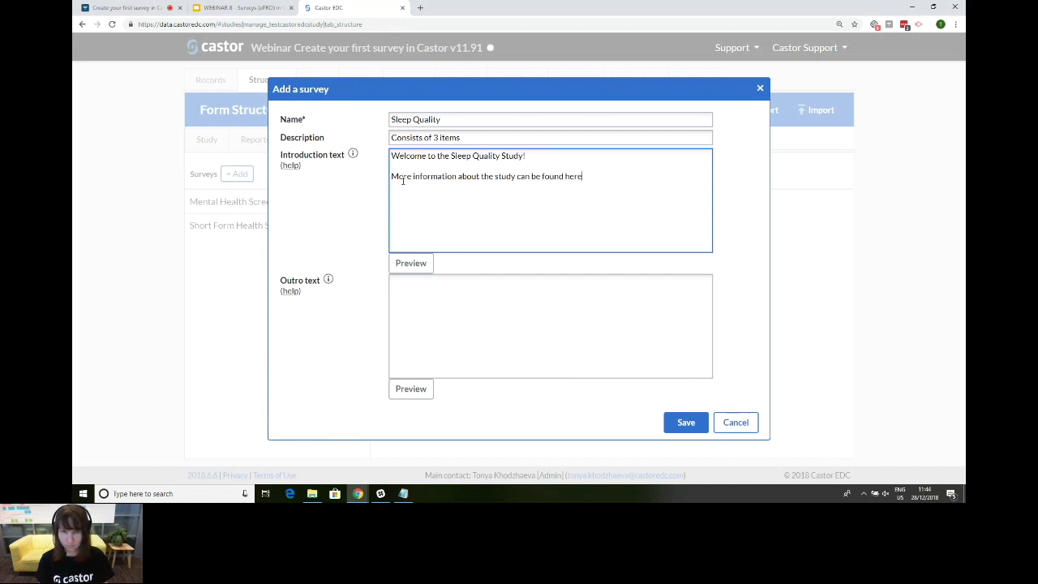
key(ctrl+v)
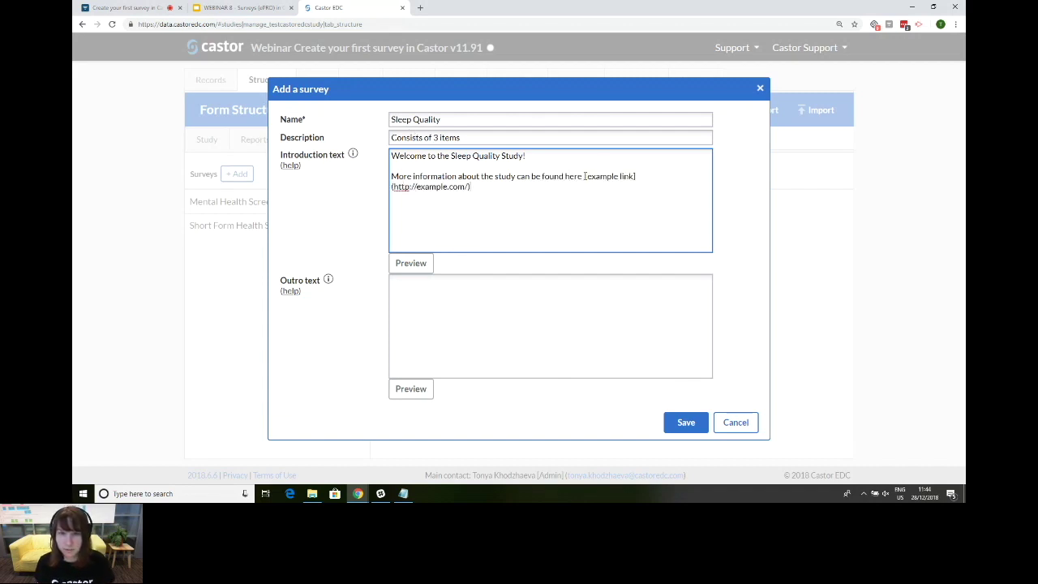
double_click(593, 176)
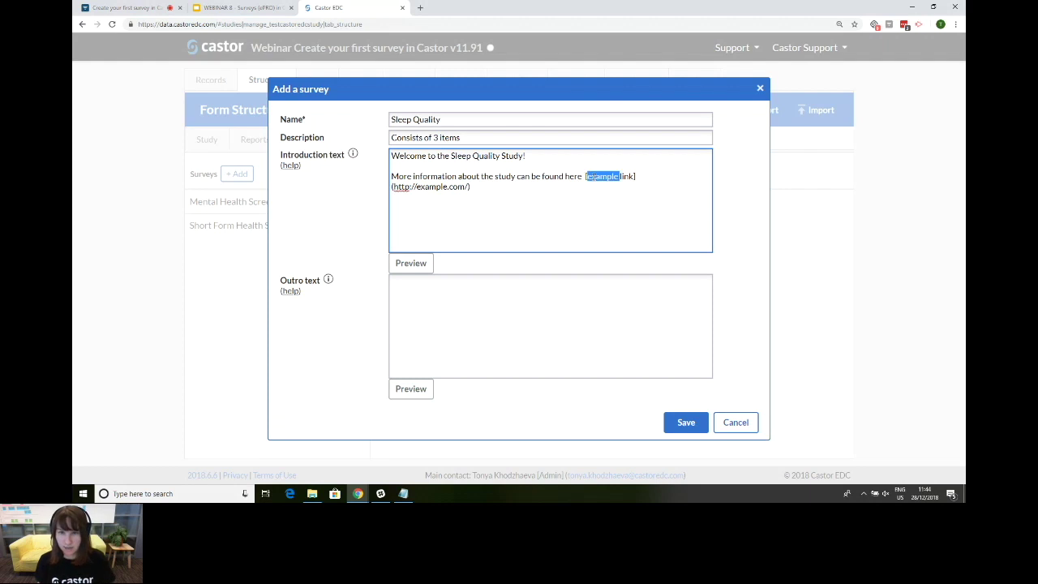
double_click(574, 176)
key(BackSpace)
double_click(582, 176)
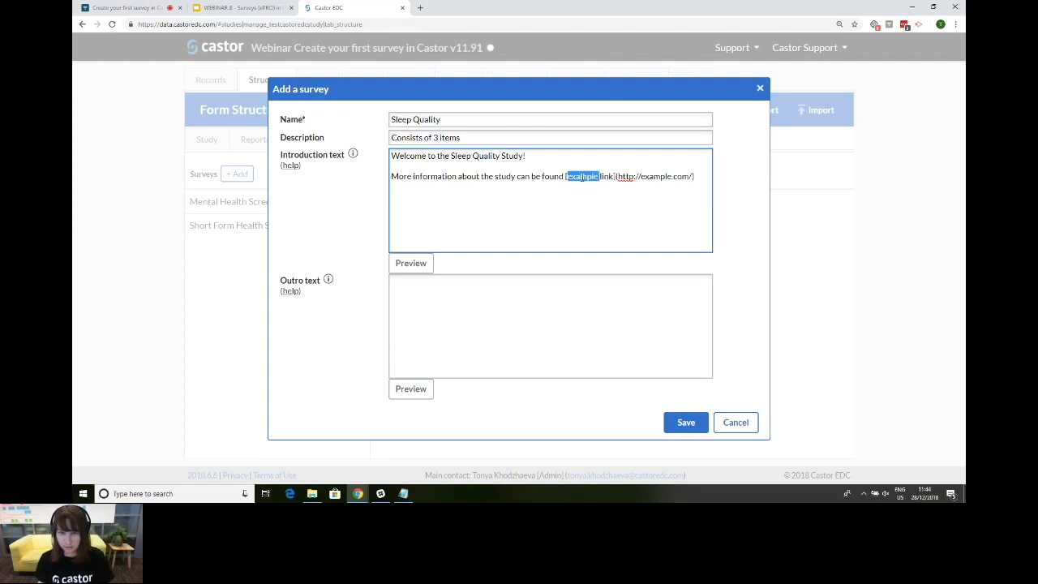
key(BackSpace)
key(Delete)
key(Delete)
key(Delete)
key(Delete)
text(here)
double_click(631, 176)
key(BackSpace)
text(castoredc)
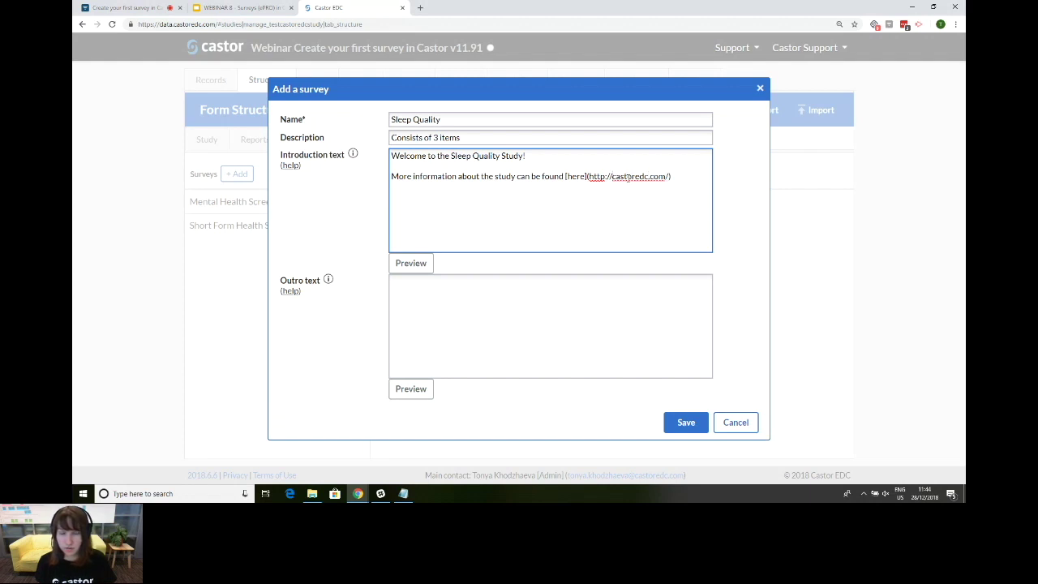
drag(613, 176, 589, 176)
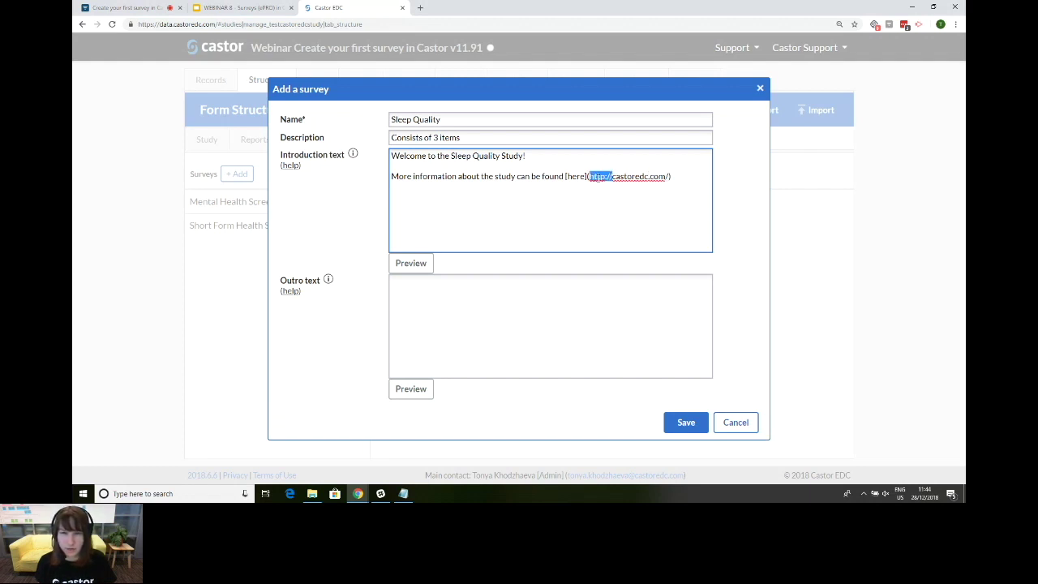
Step: Enter 'Thank you for participating in our survey!' as the outro text
click(621, 178)
click(449, 333)
text(Thank)
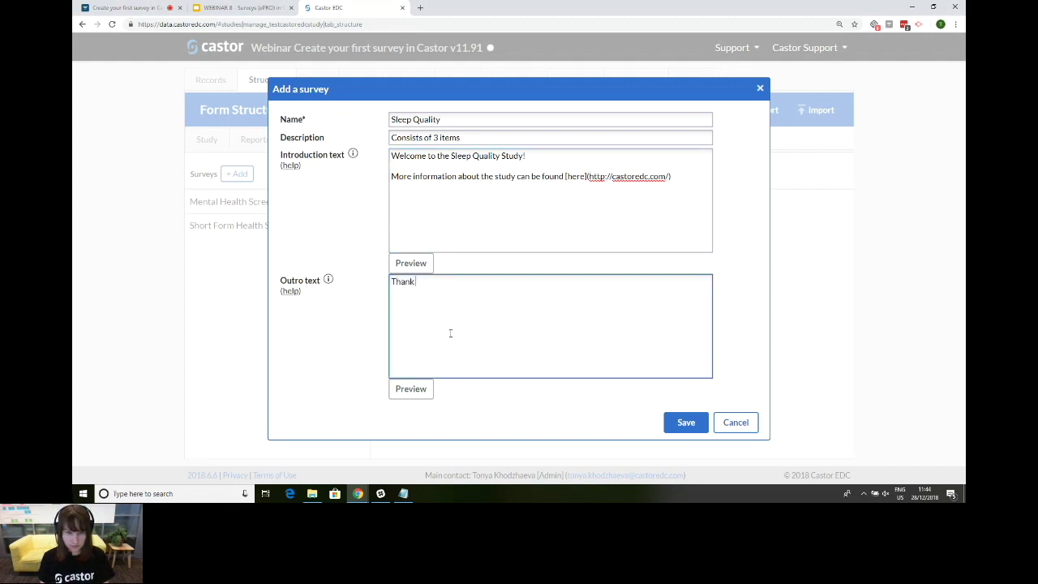
text( you)
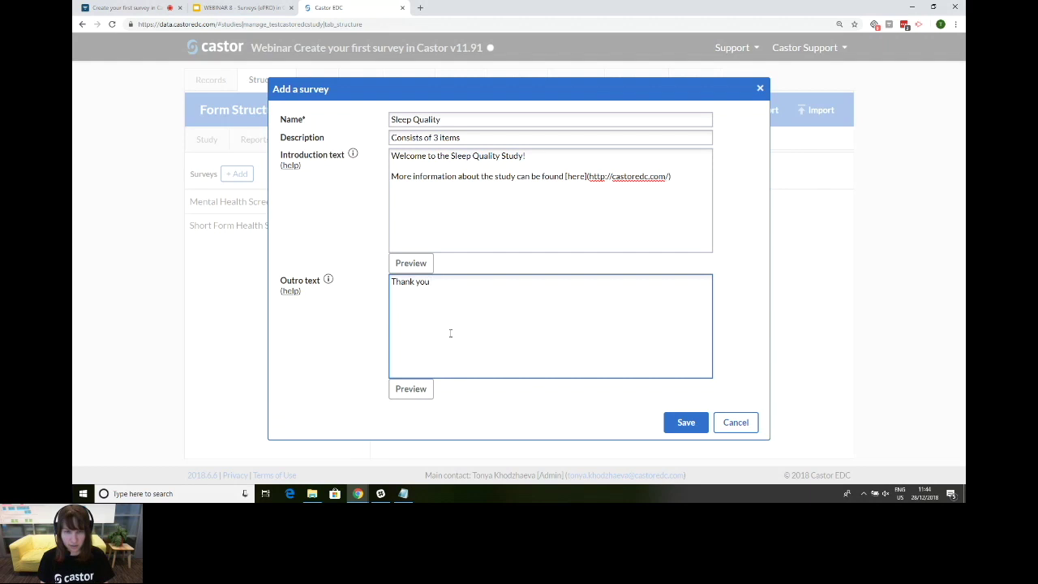
text( for participating in our survey!)
key(BackSpace)
key(BackSpace)
key(BackSpace)
key(BackSpace)
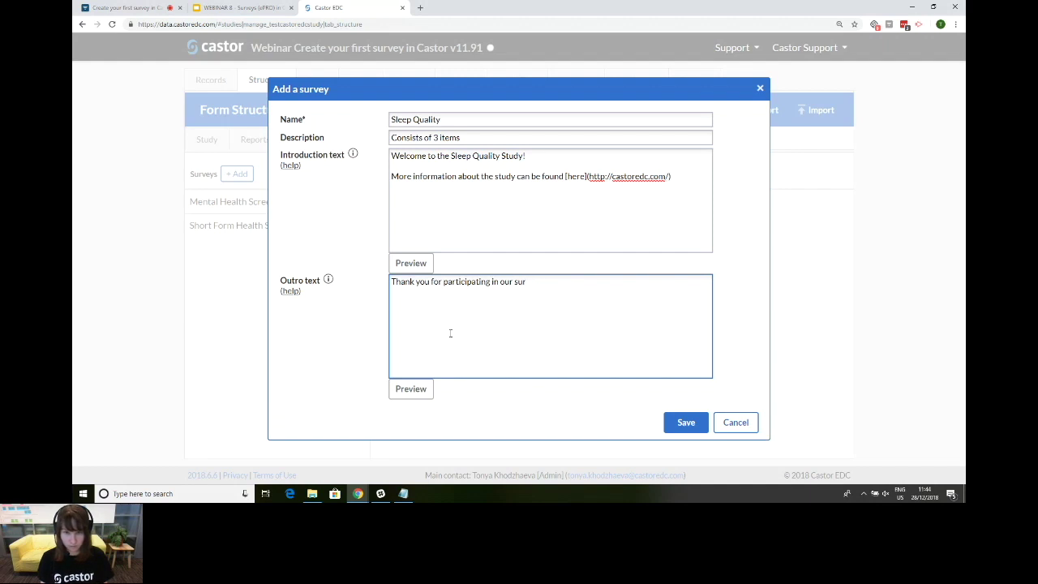
text(vey!)
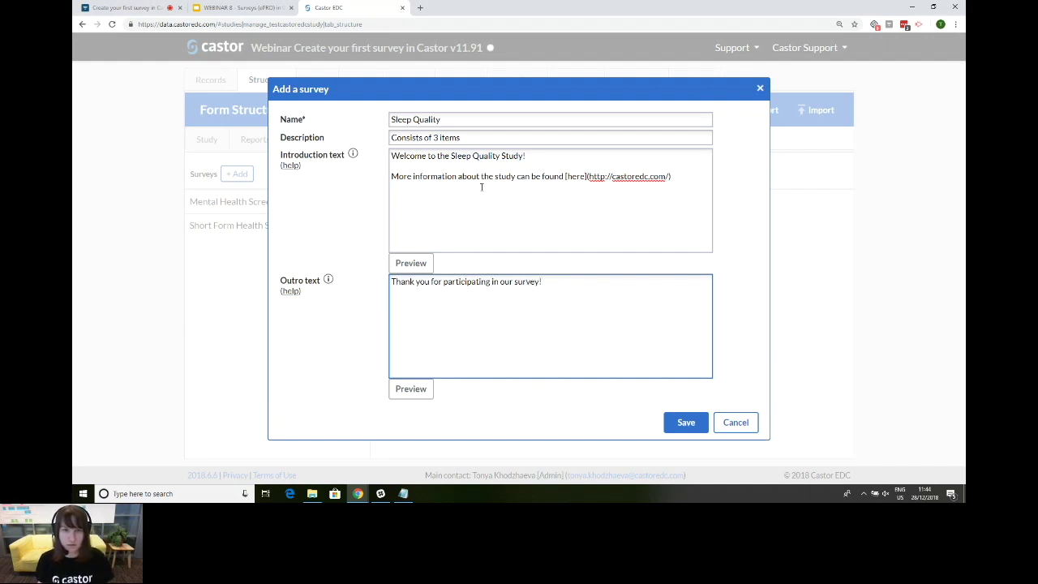
Step: Review the description, introduction and outro, then save the Sleep Quality survey
triple_click(461, 135)
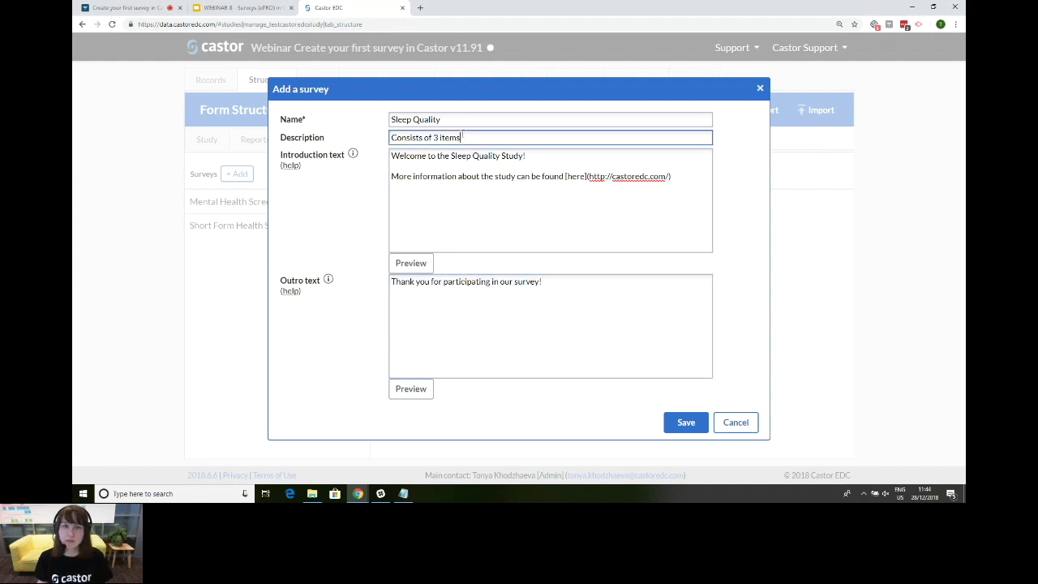
triple_click(445, 176)
triple_click(468, 282)
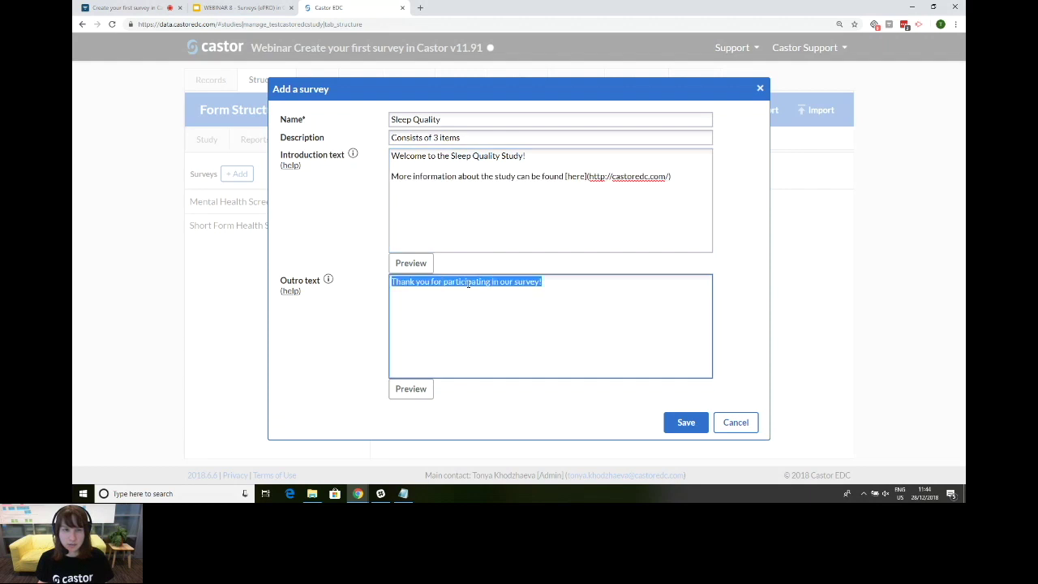
click(501, 226)
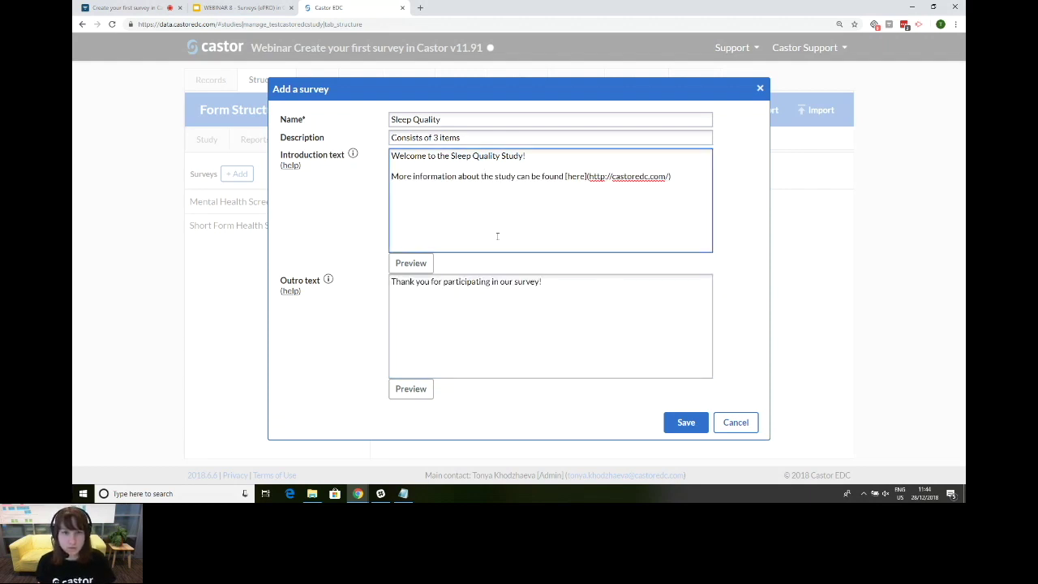
click(686, 422)
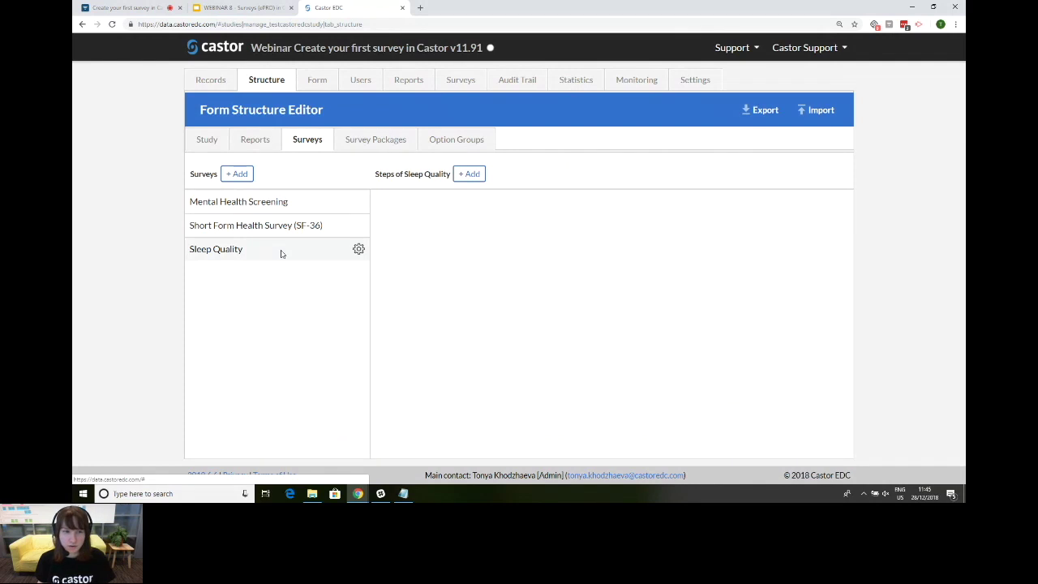
Step: Add and save a survey step named 'Sleep Quality', then switch to the webinar slides
click(472, 176)
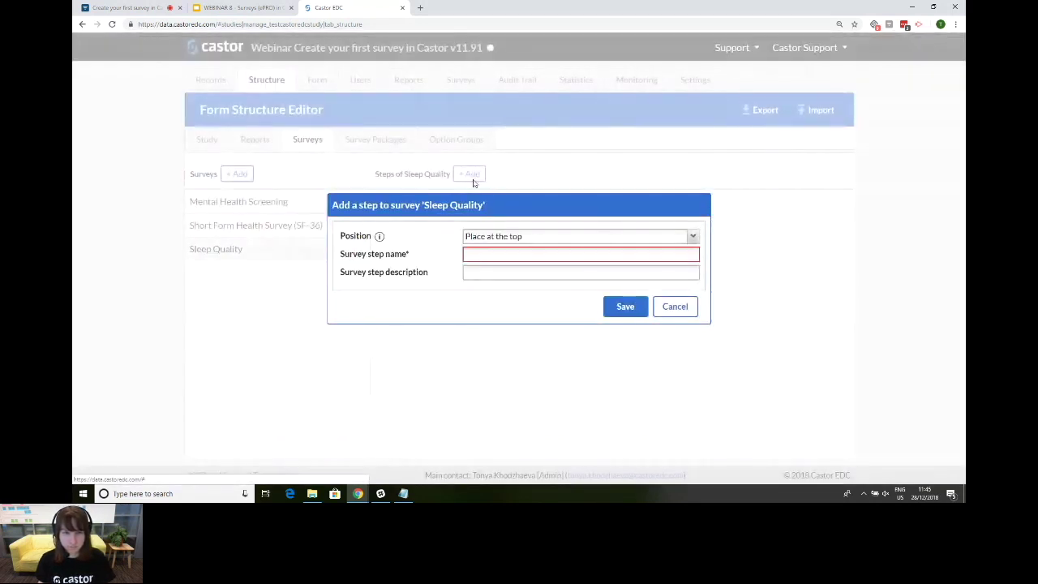
click(491, 256)
text(Sleep)
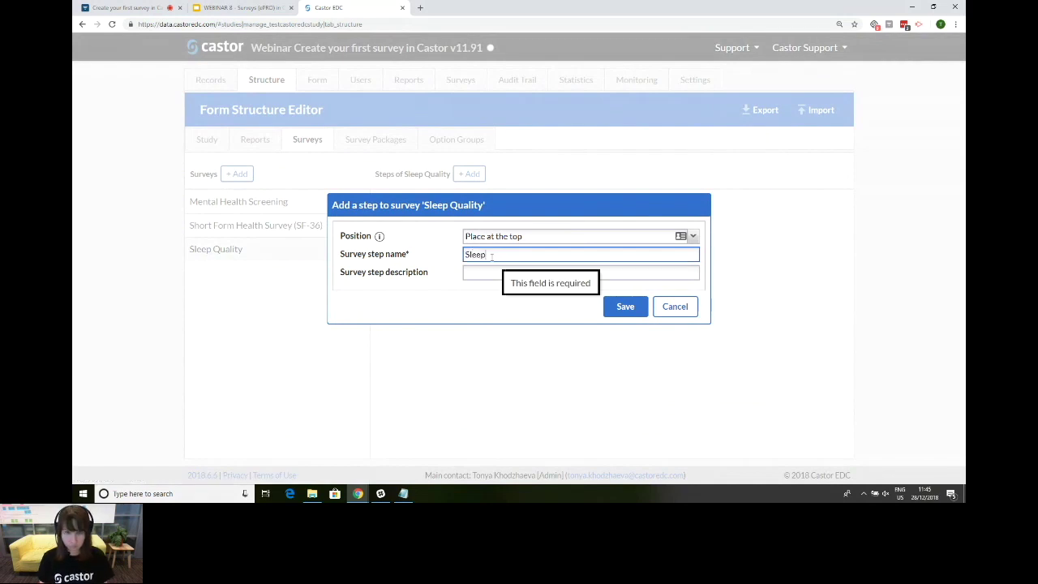
text( Quality)
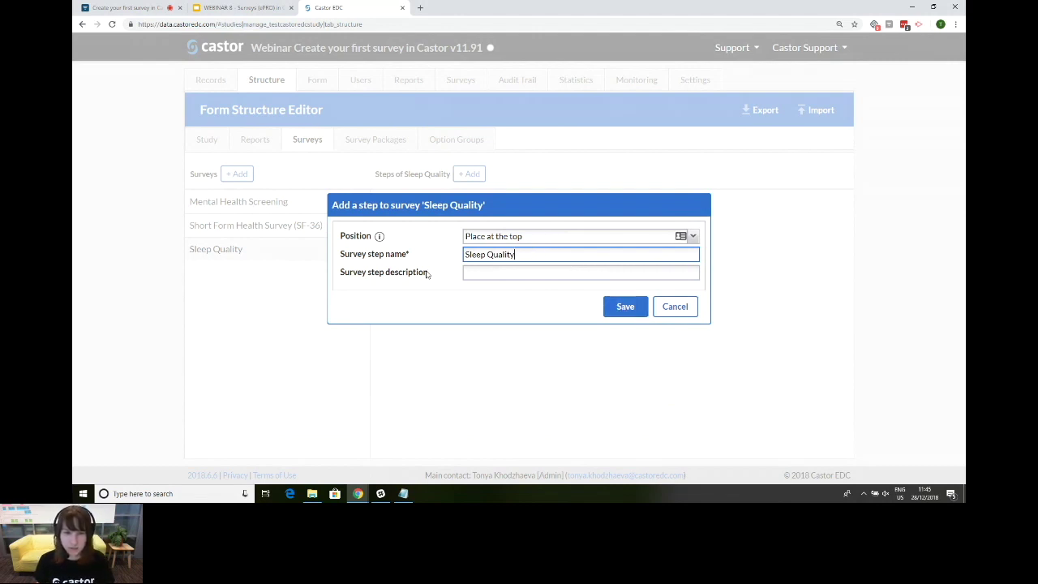
triple_click(386, 273)
click(476, 272)
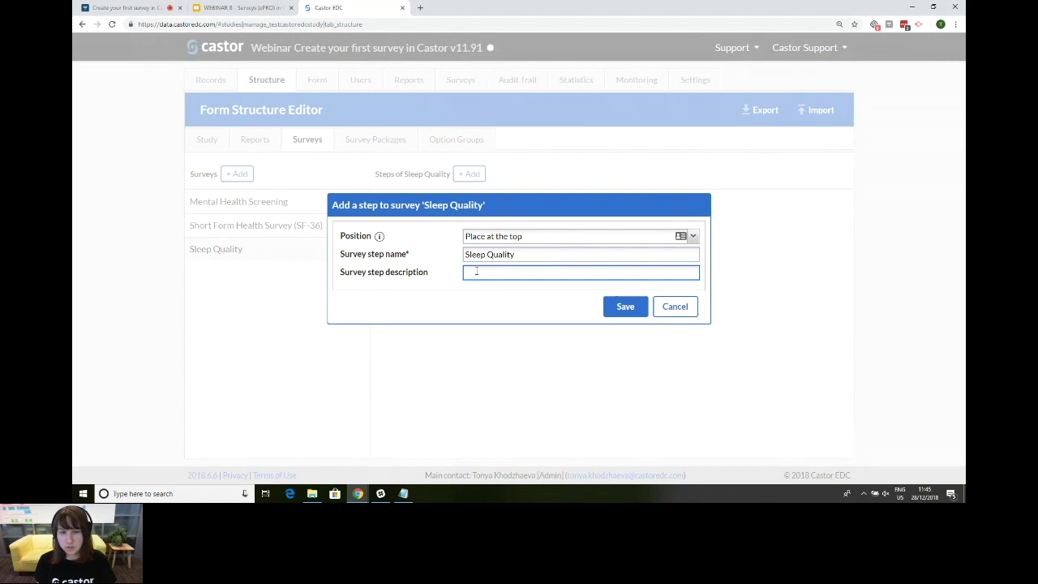
click(626, 308)
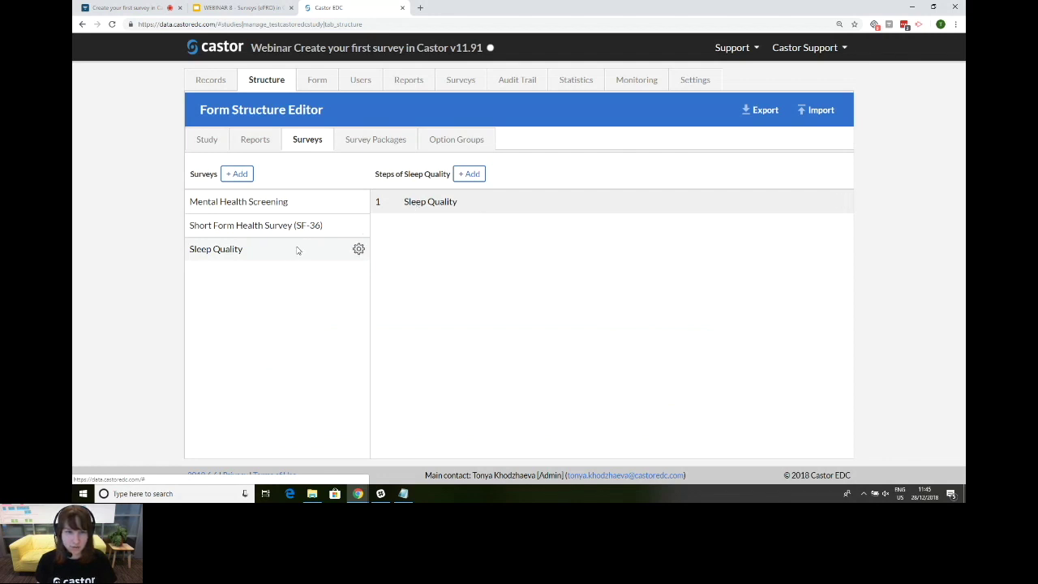
click(242, 8)
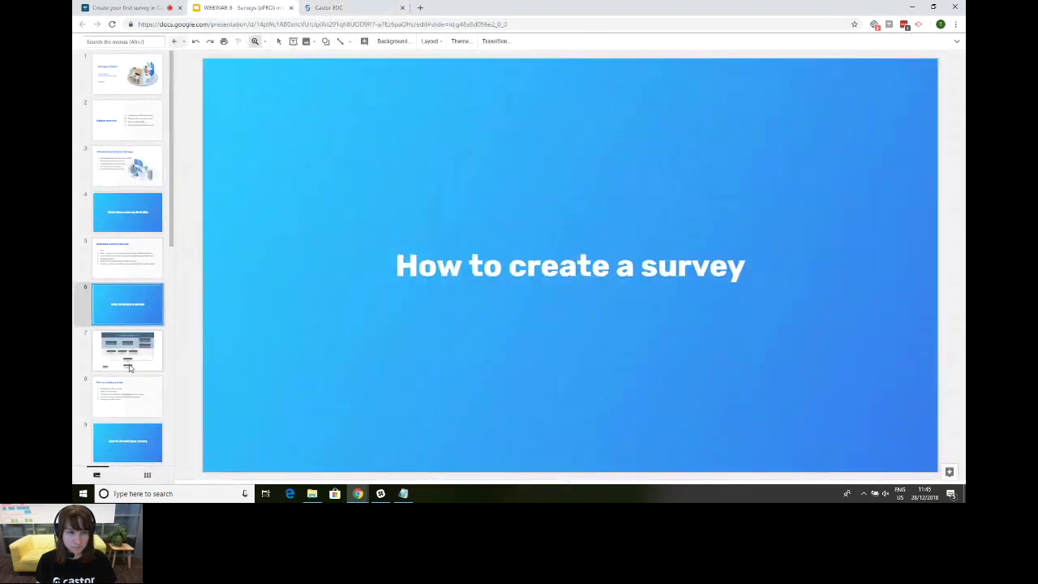
Step: Return to the Castor EDC study and open its Form builder
click(330, 8)
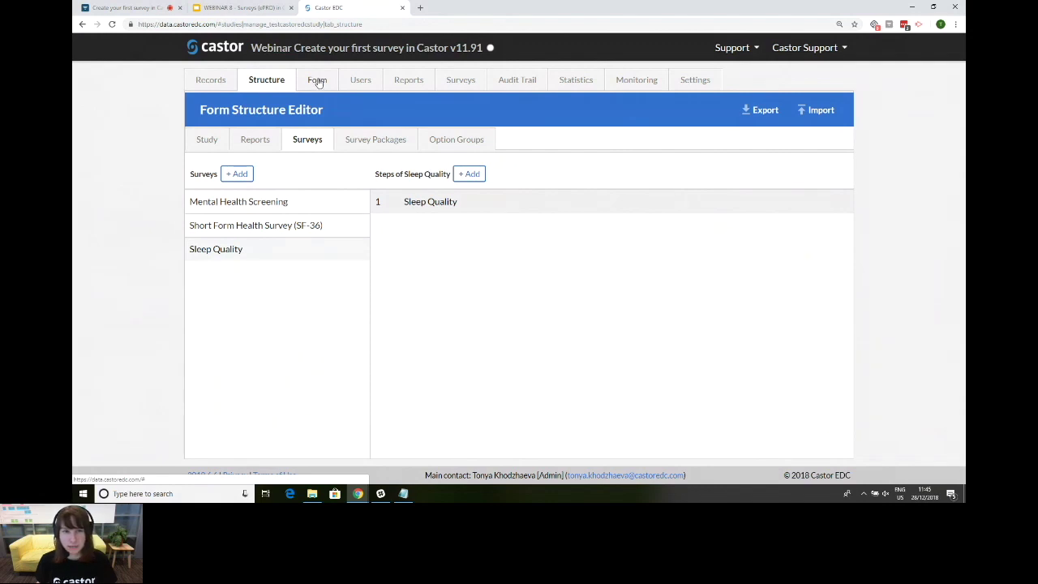
click(317, 81)
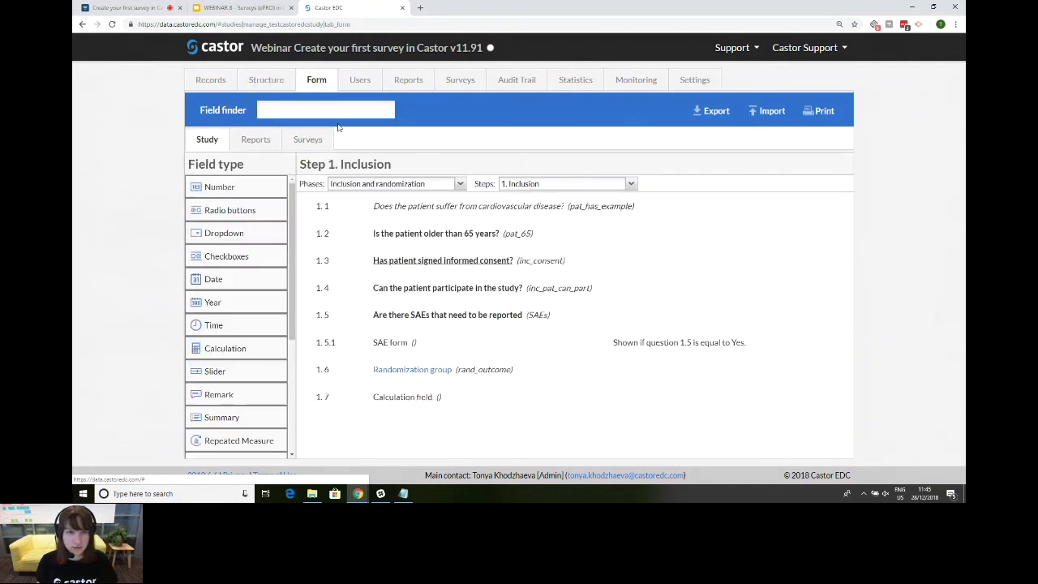
Step: Open step 1 'Sleep Quality' of the Sleep Quality survey in the form editor
click(309, 140)
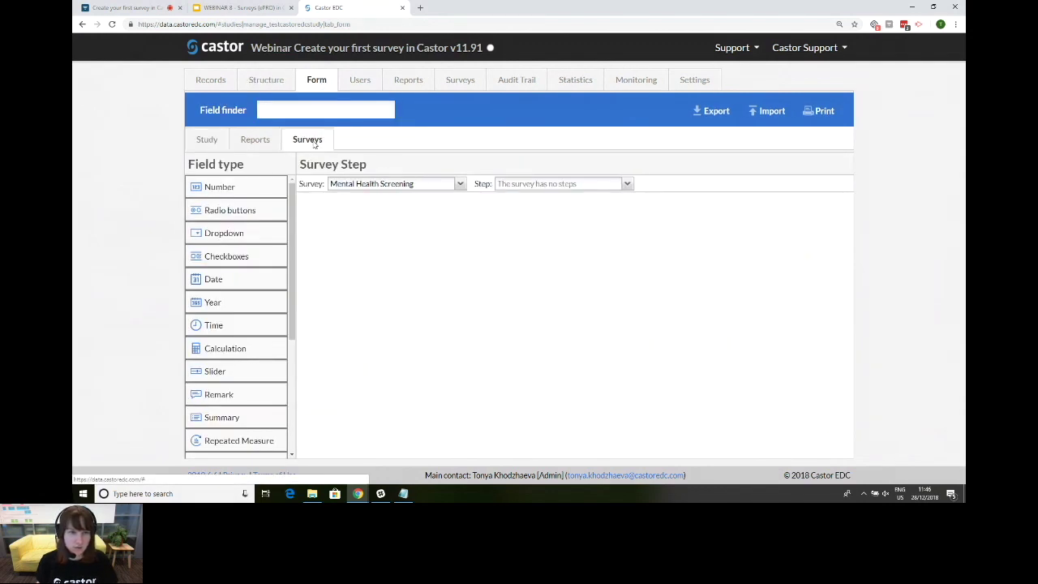
click(398, 185)
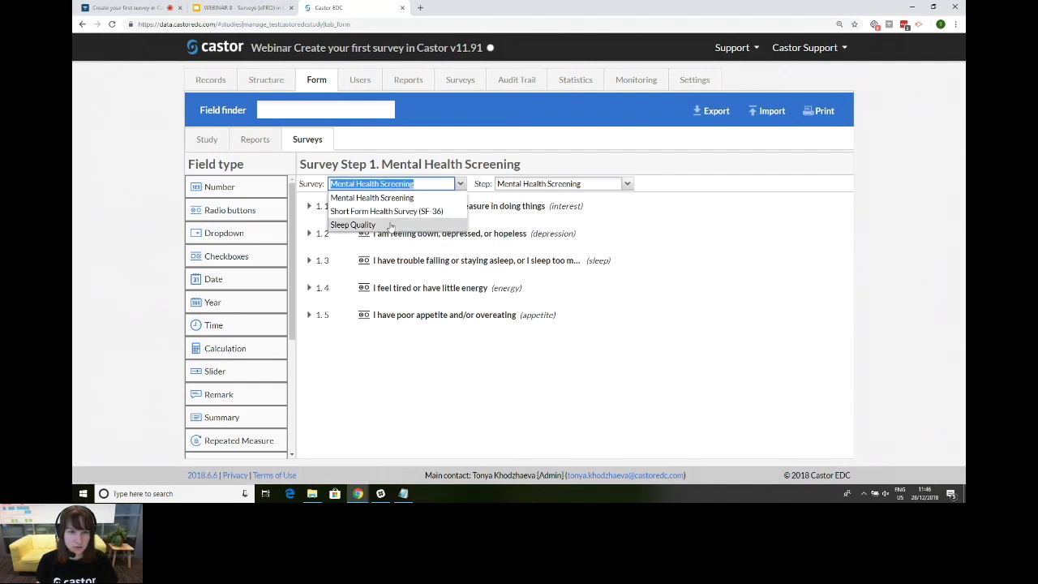
click(399, 225)
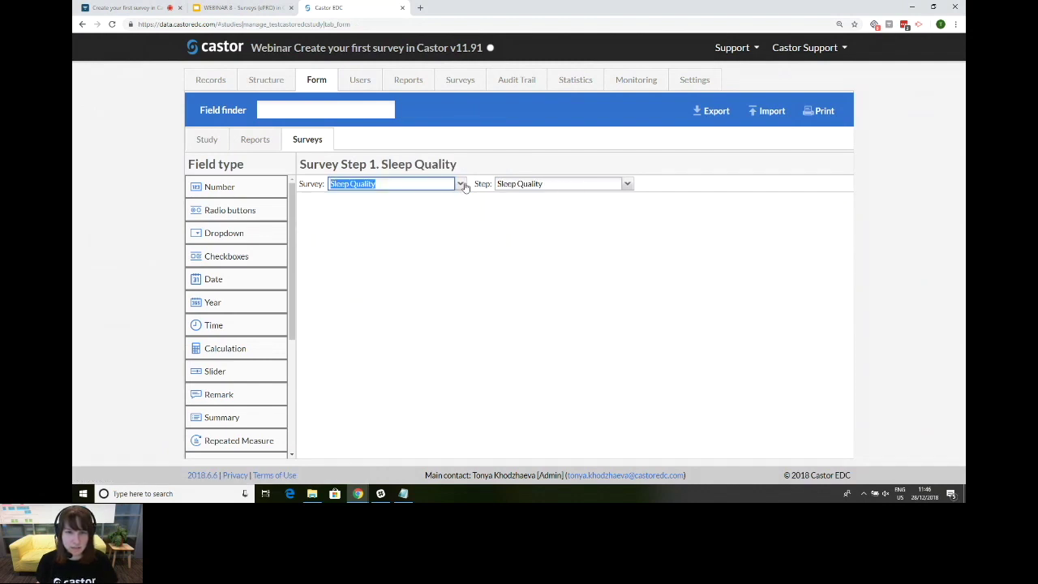
click(266, 79)
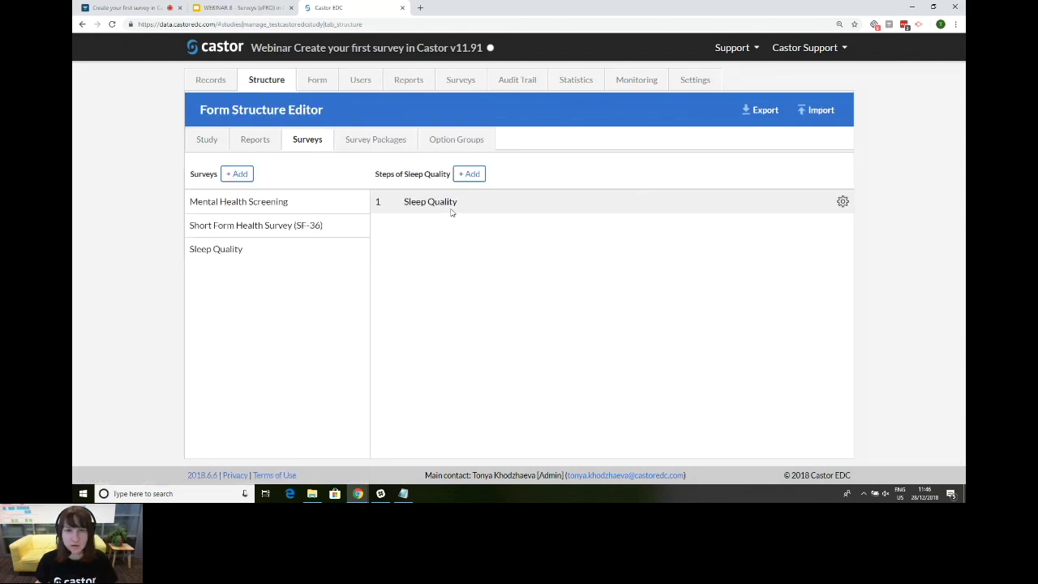
click(322, 247)
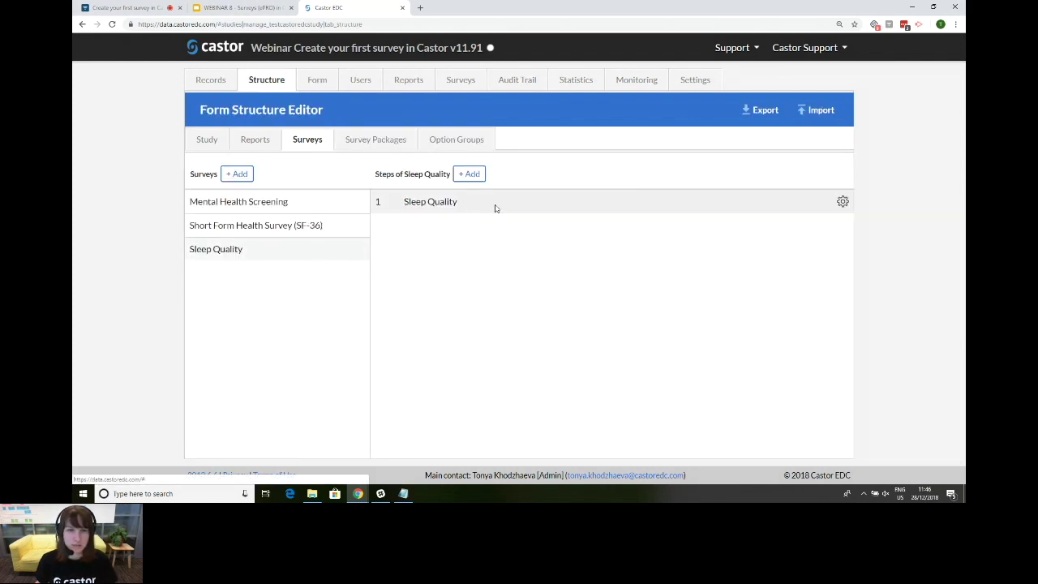
mouse_move(445, 203)
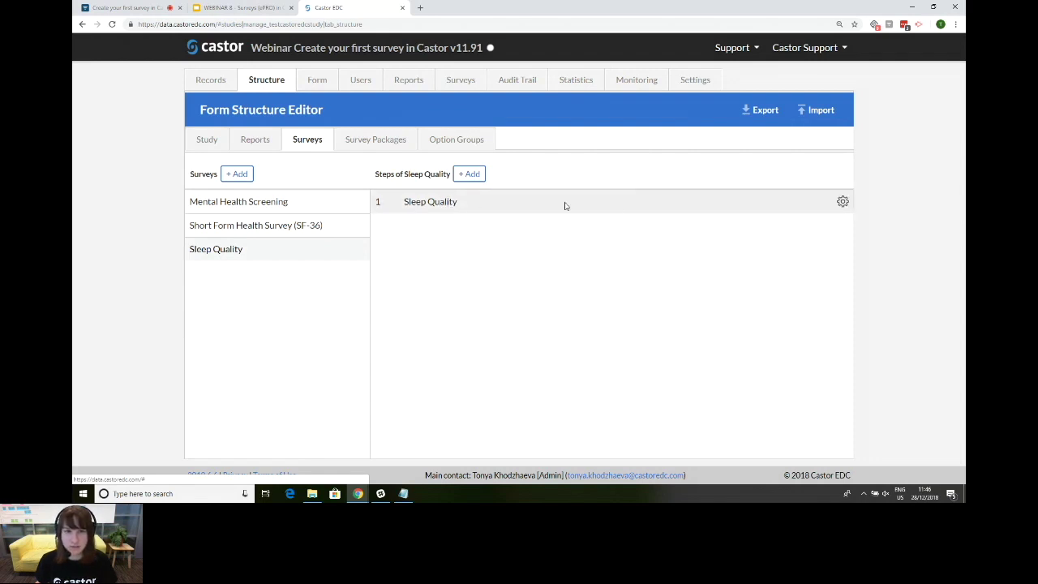
click(843, 202)
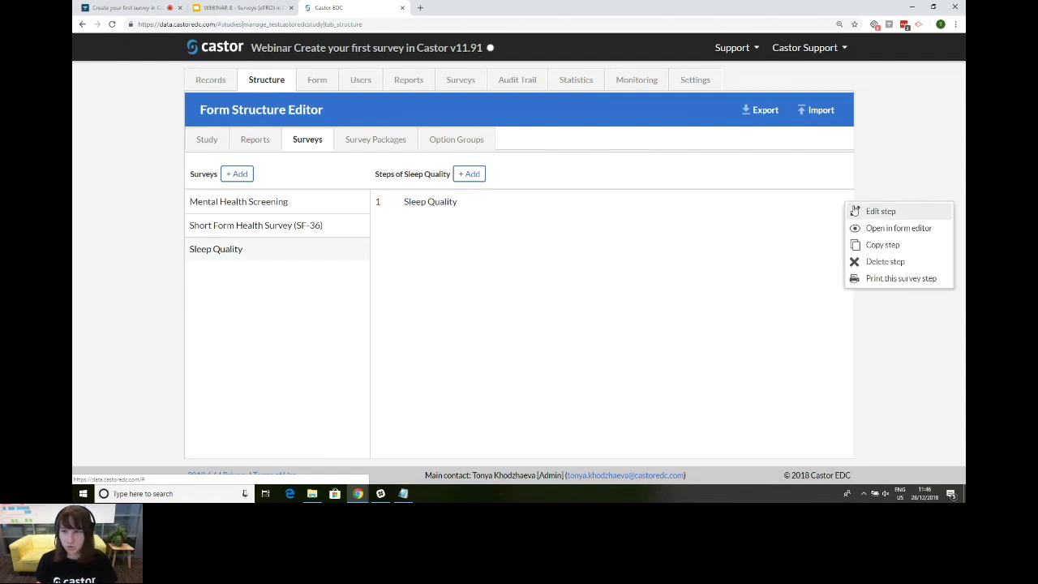
click(929, 232)
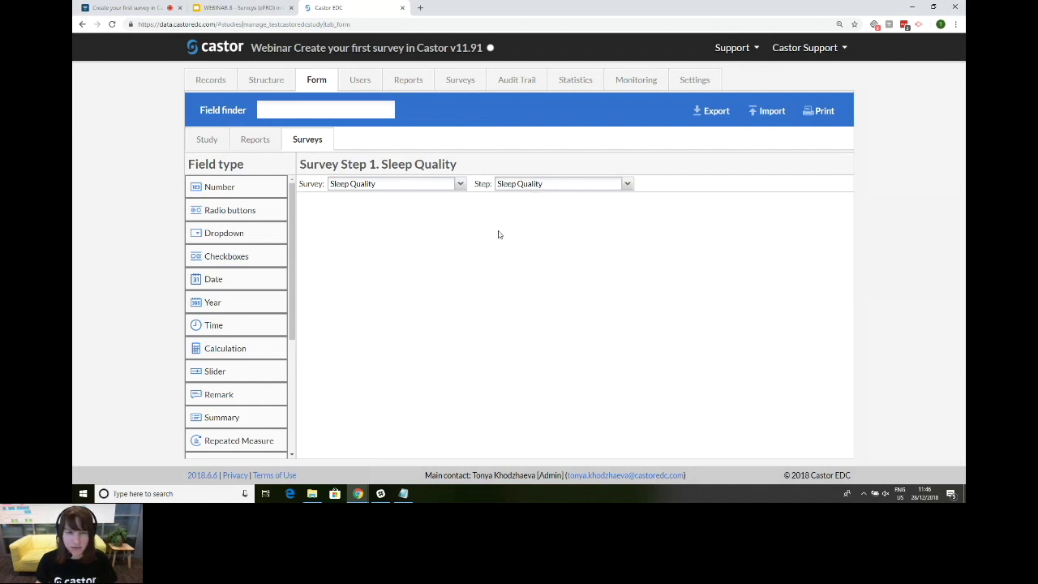
Step: Add a radio-button question with the pasted sleep-hours label and variable name sleep_days
key(alt+Tab)
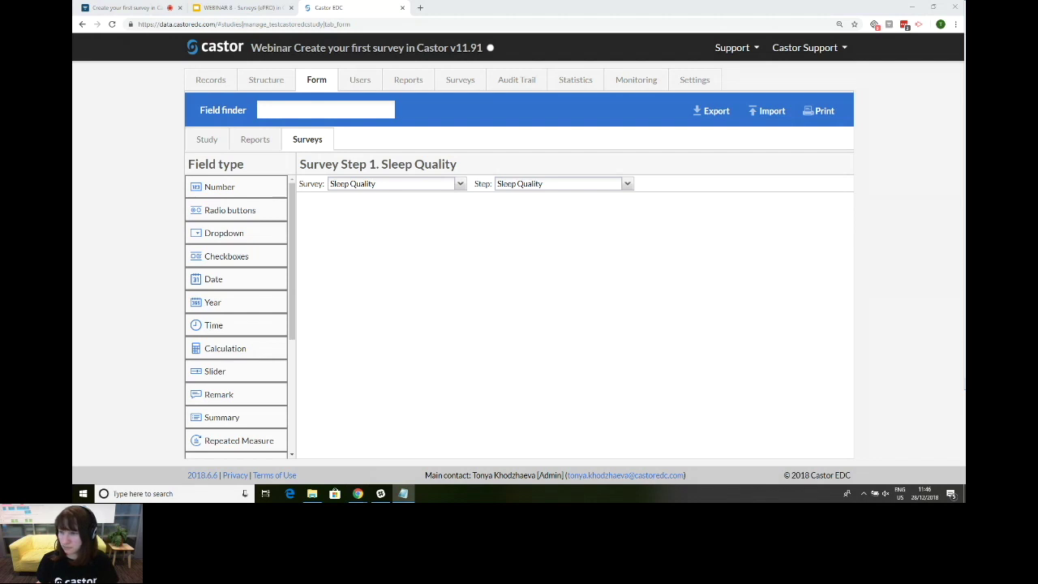
click(219, 215)
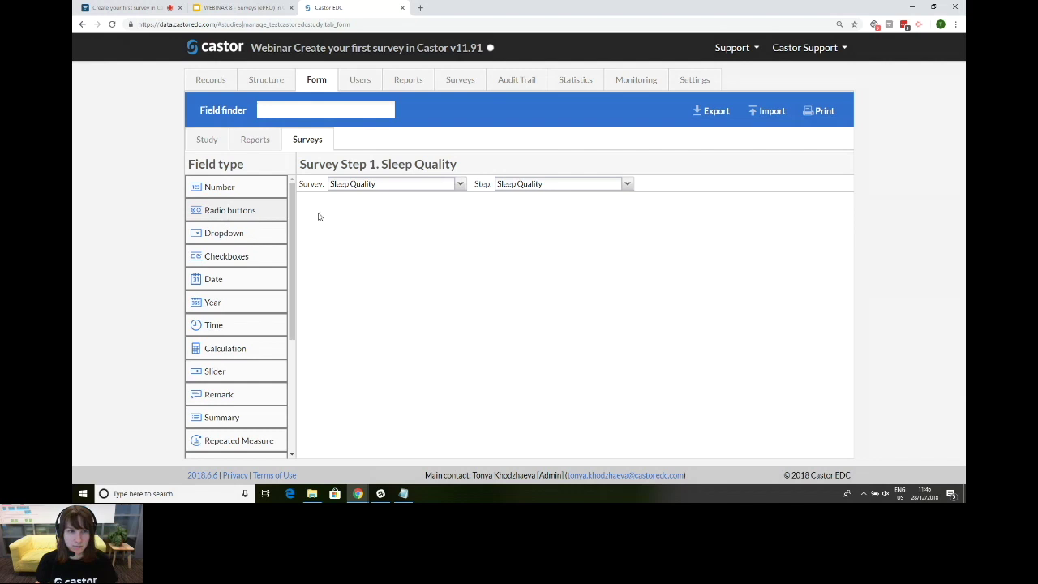
drag(318, 216, 320, 215)
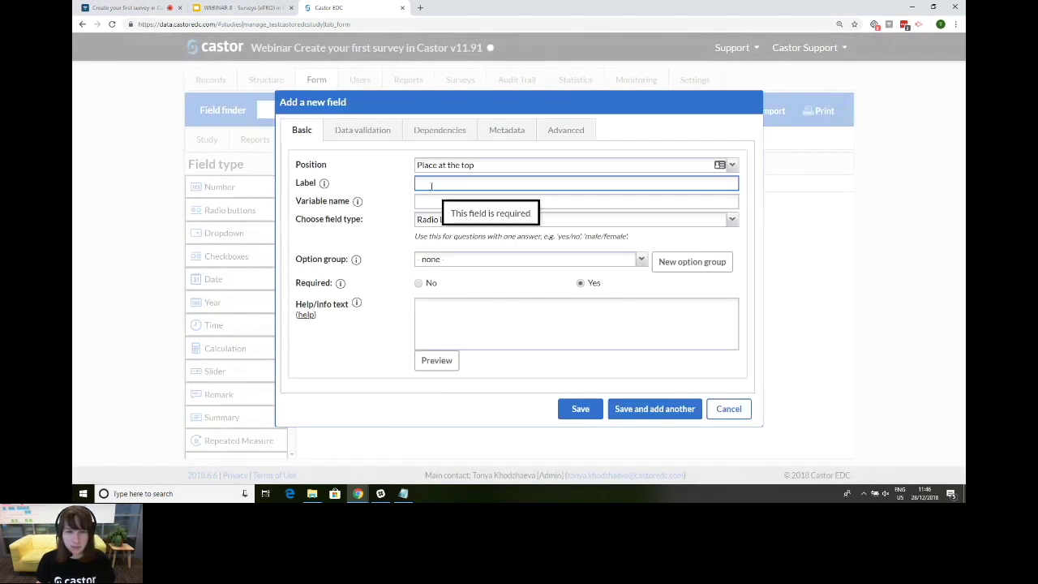
text(In the past 7 days, how many days have you had between 7 and 9 hours of sleep?)
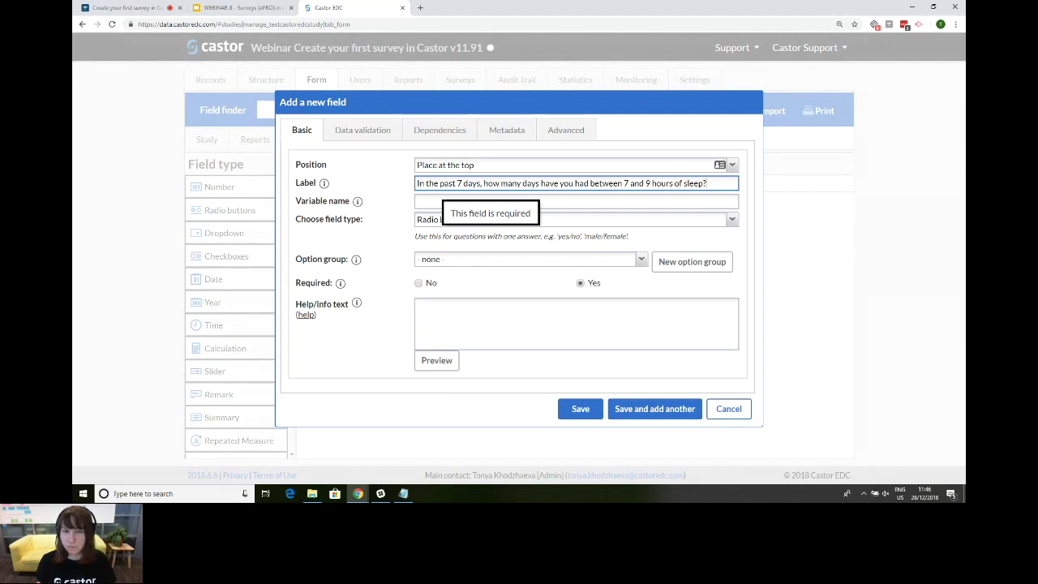
key(alt+Tab)
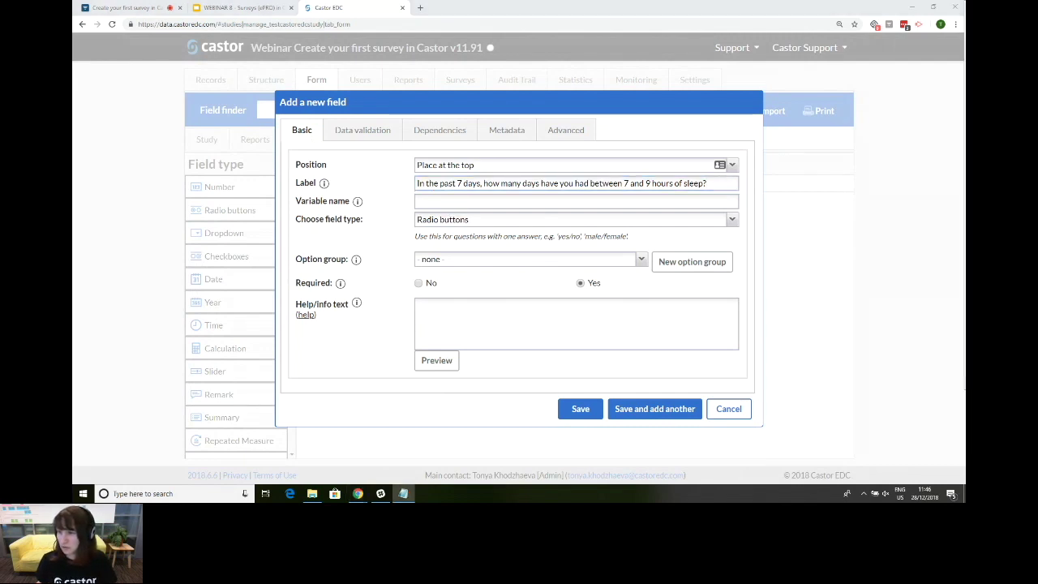
right_click(439, 203)
click(458, 271)
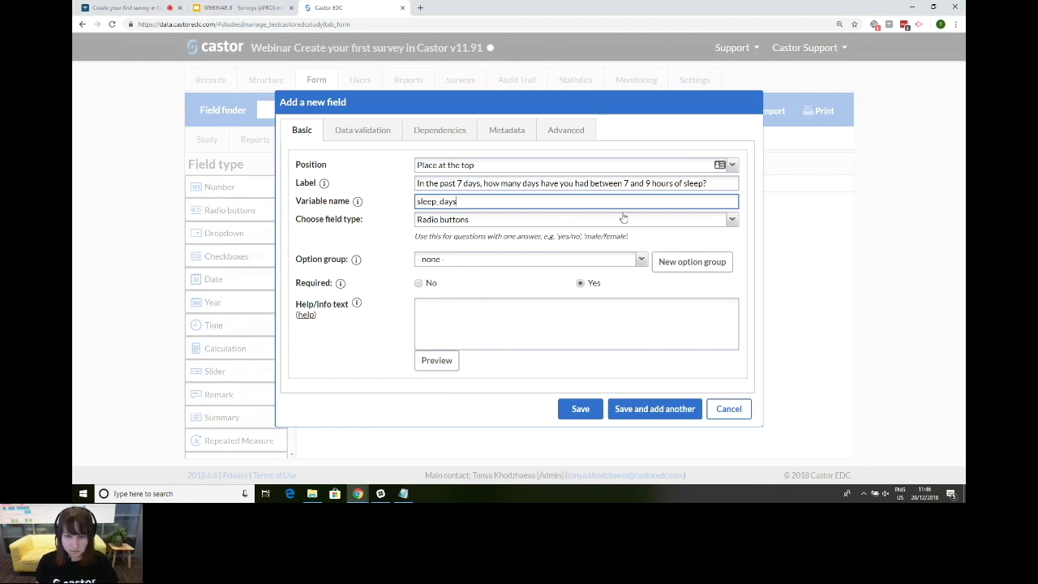
Step: Use the Likert option group for its answers and save, starting another question
click(641, 259)
drag(638, 294, 634, 371)
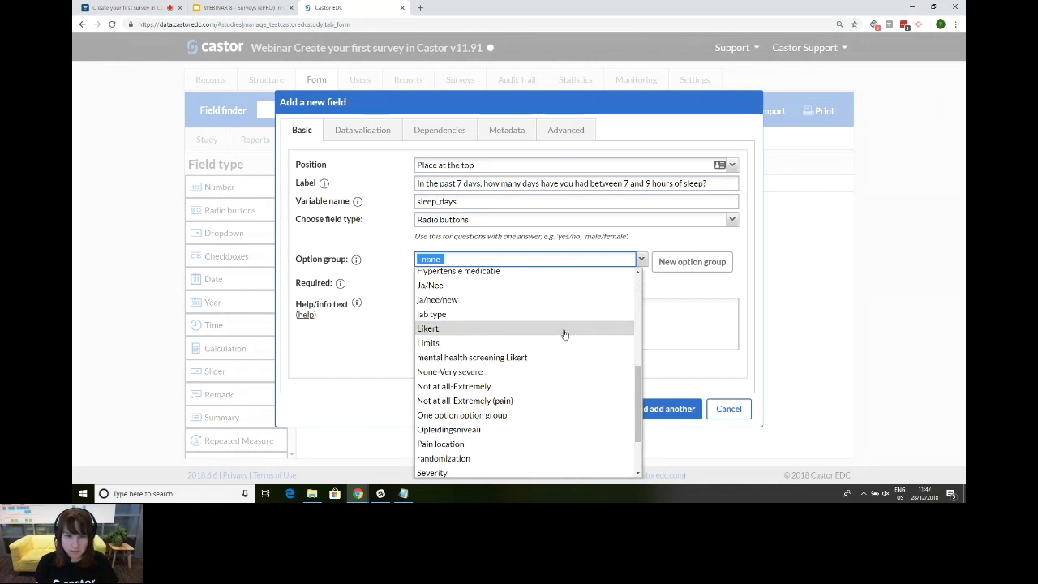
click(600, 329)
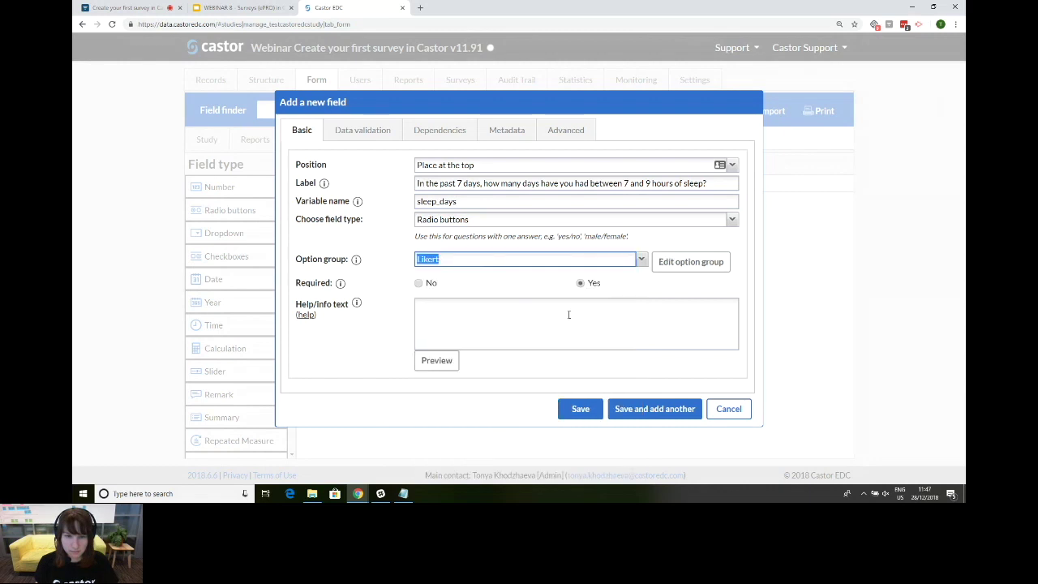
click(694, 266)
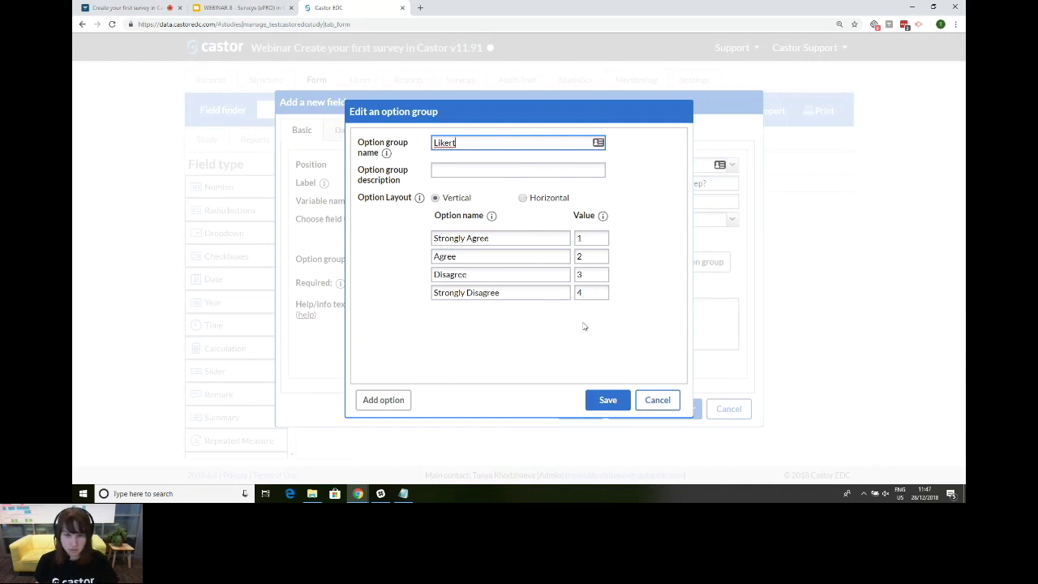
click(609, 397)
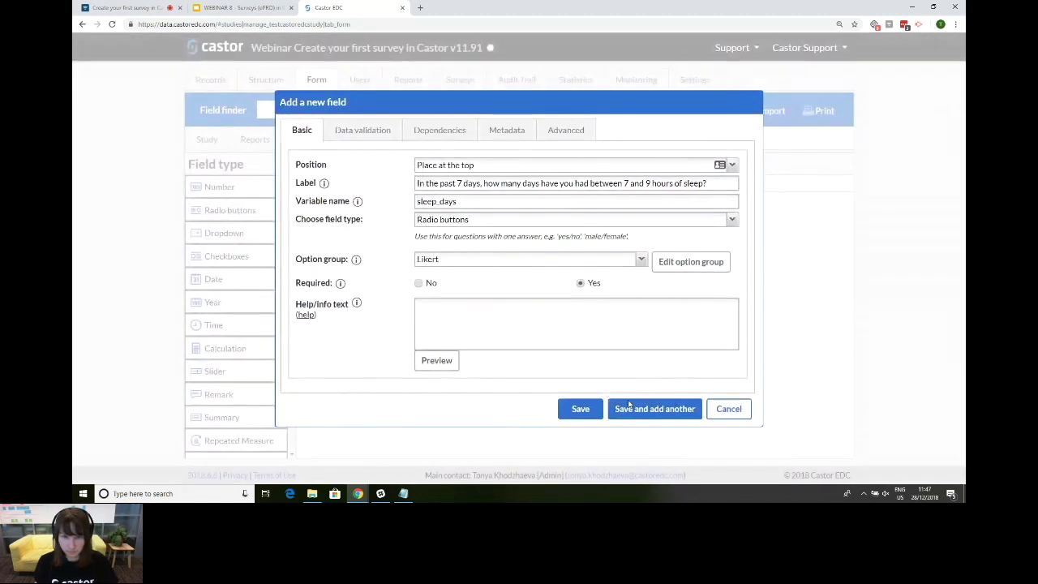
click(641, 417)
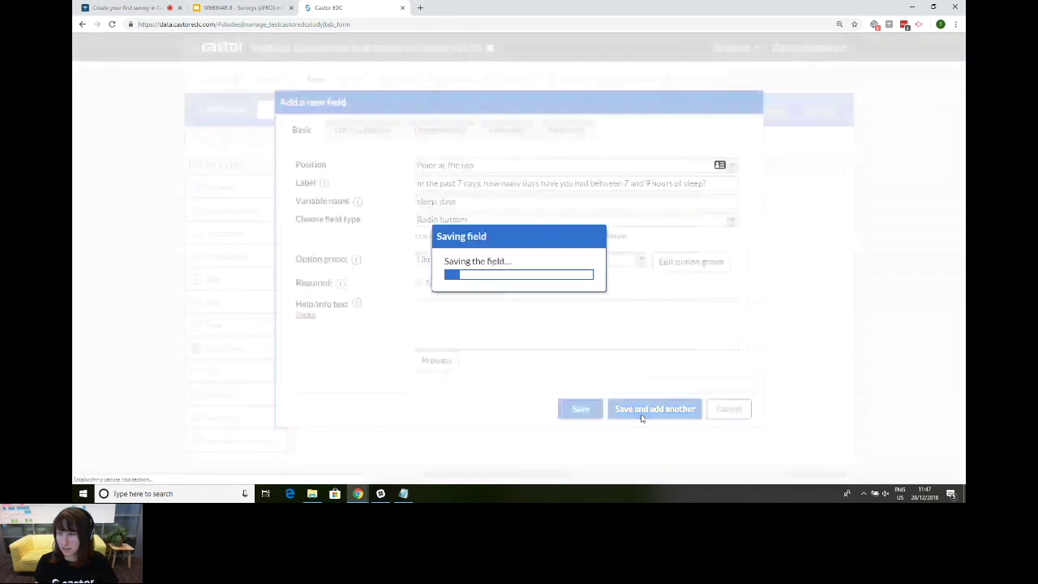
key(alt+Tab)
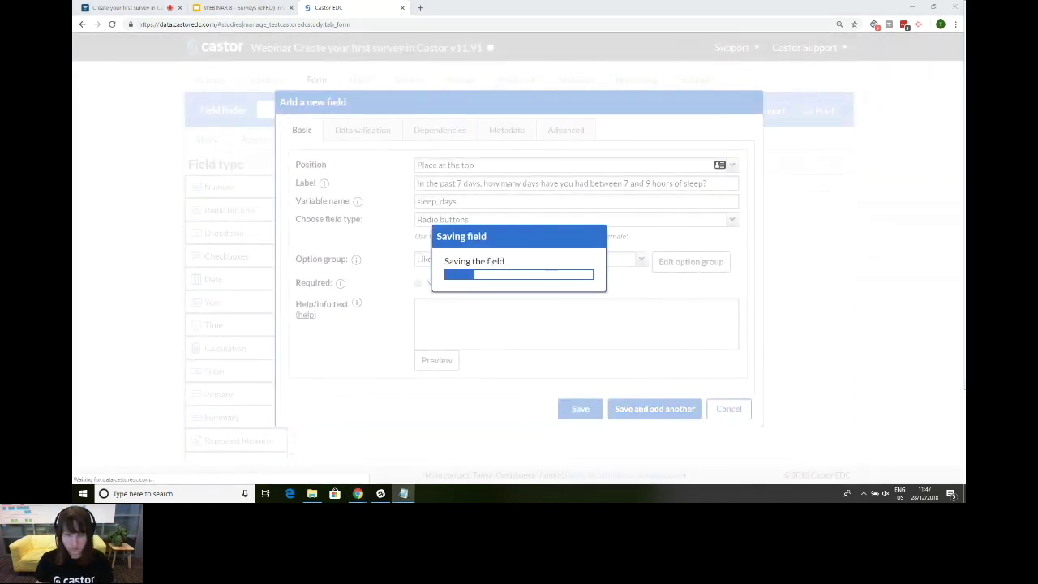
Step: Add the sleep quality statement question with variable name sleep_quality and save
click(455, 189)
text(In the past 7 days, the quality of my sleep has been very good)
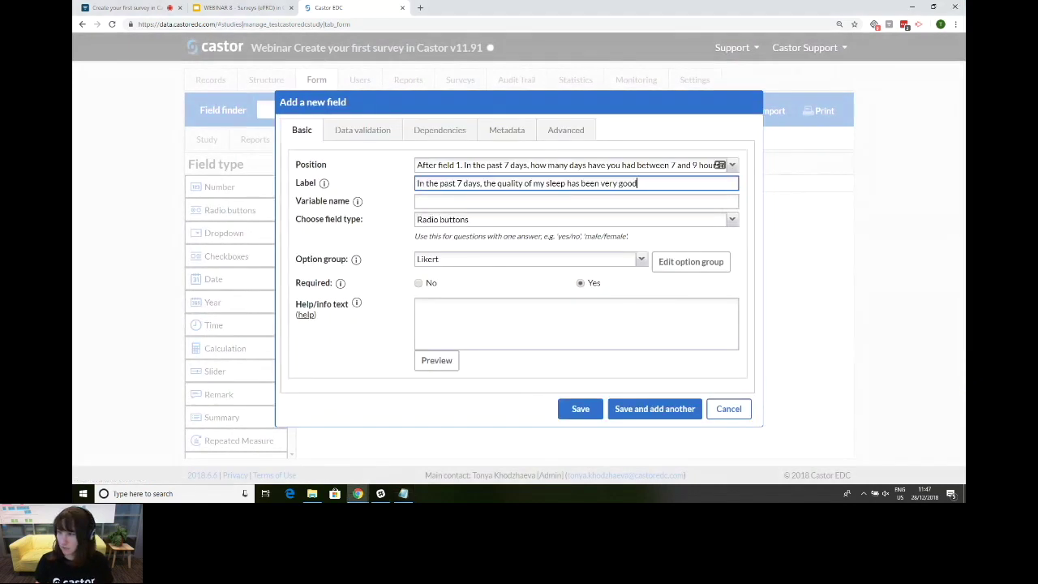
key(alt+Tab)
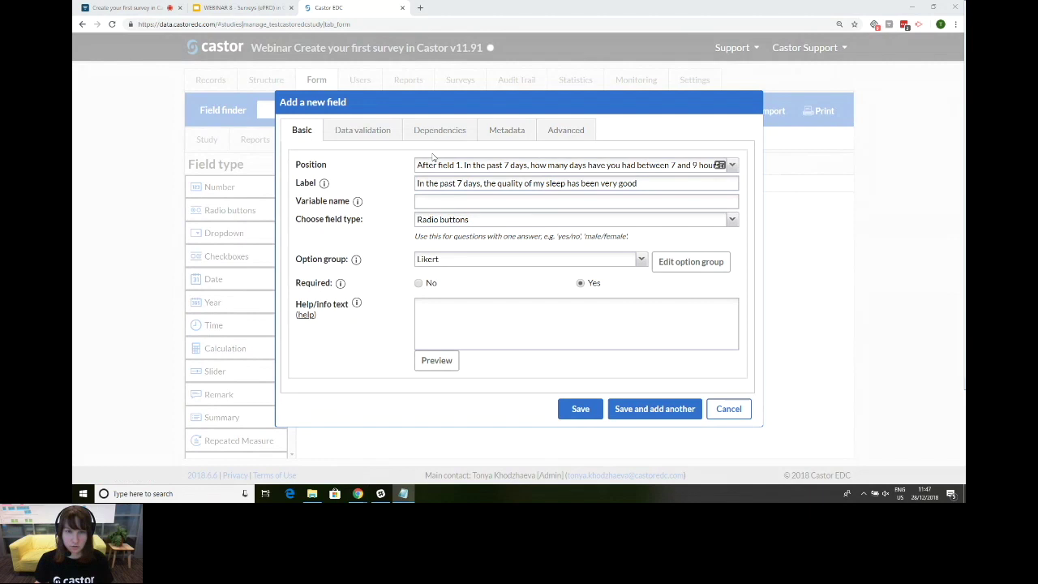
click(439, 201)
text(sleep_quality)
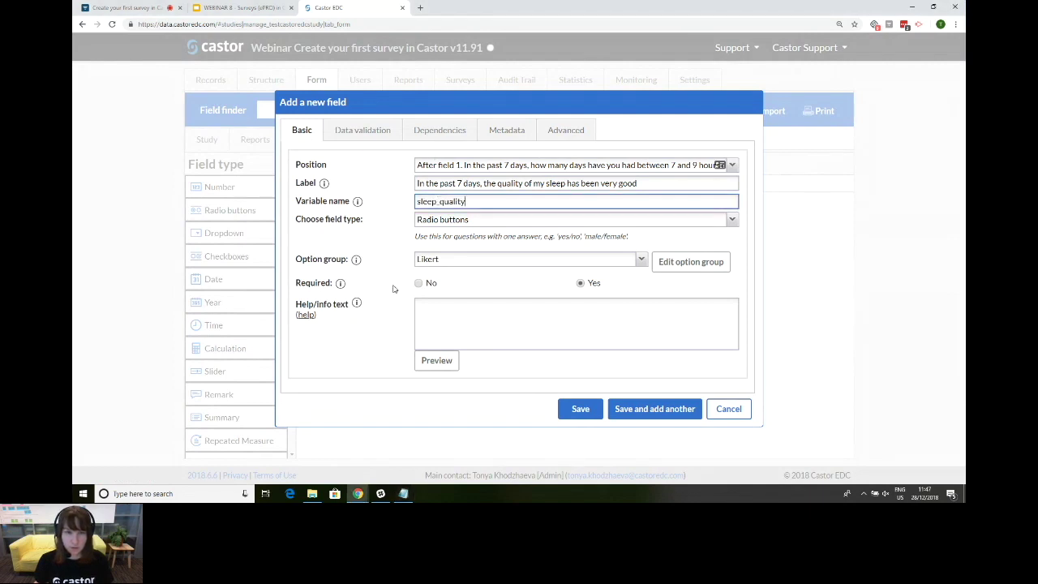
click(663, 415)
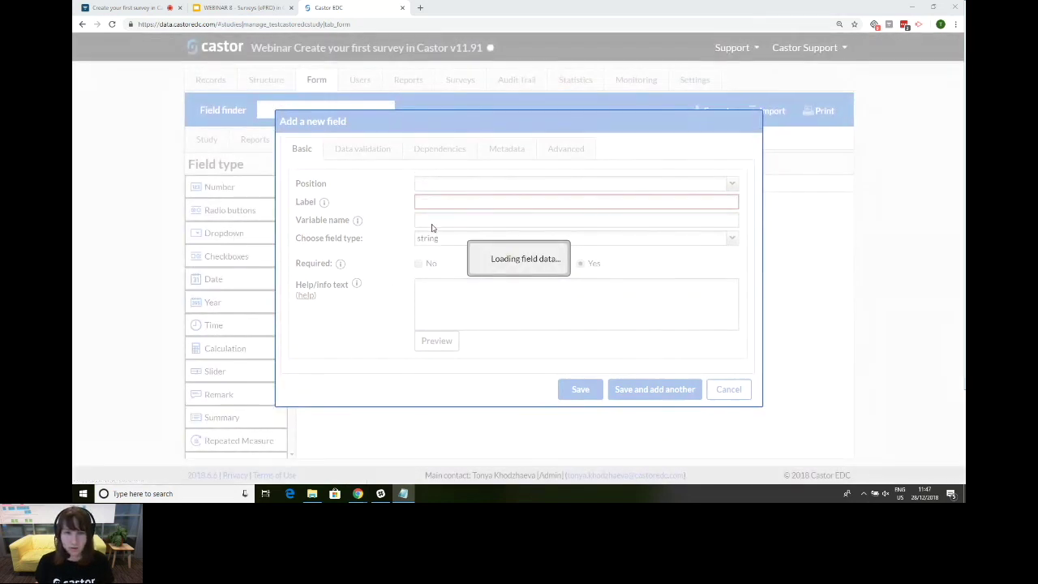
Step: Add the question 'The number of hours I work affects my sleep' and save it
click(432, 183)
text(The number of hours I work affects my sleep)
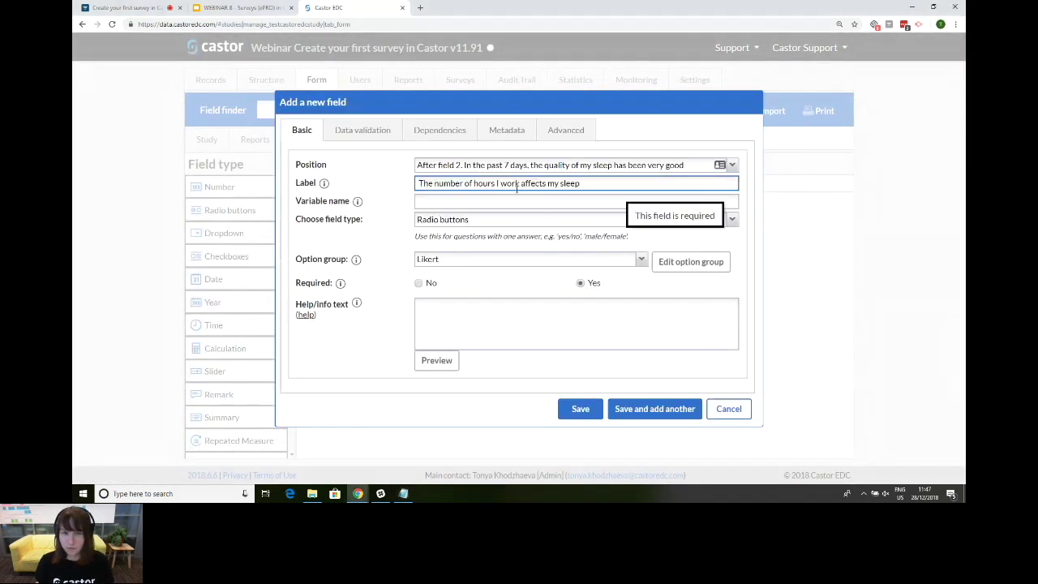
click(419, 183)
key(BackSpace)
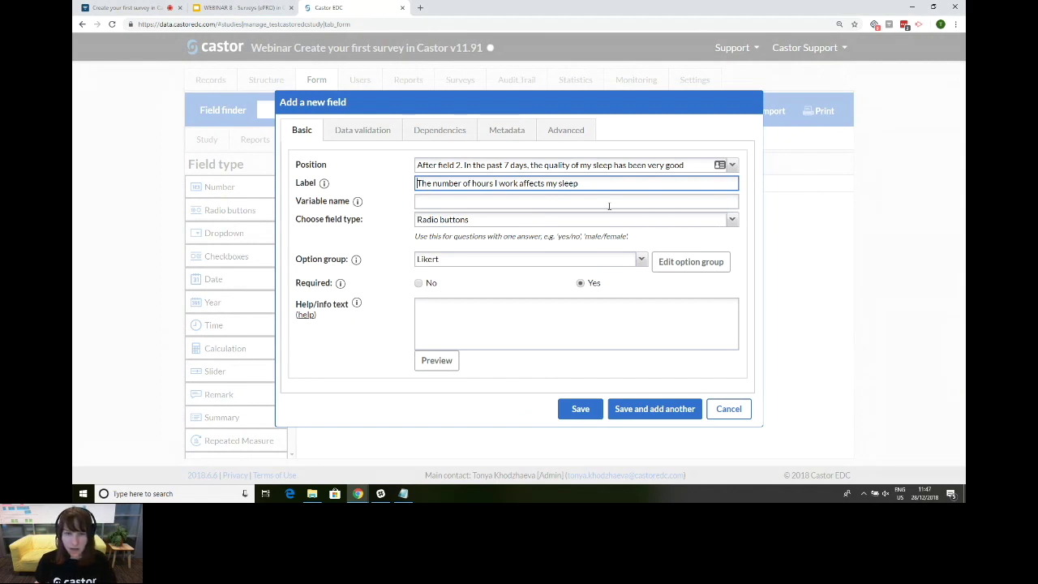
click(498, 206)
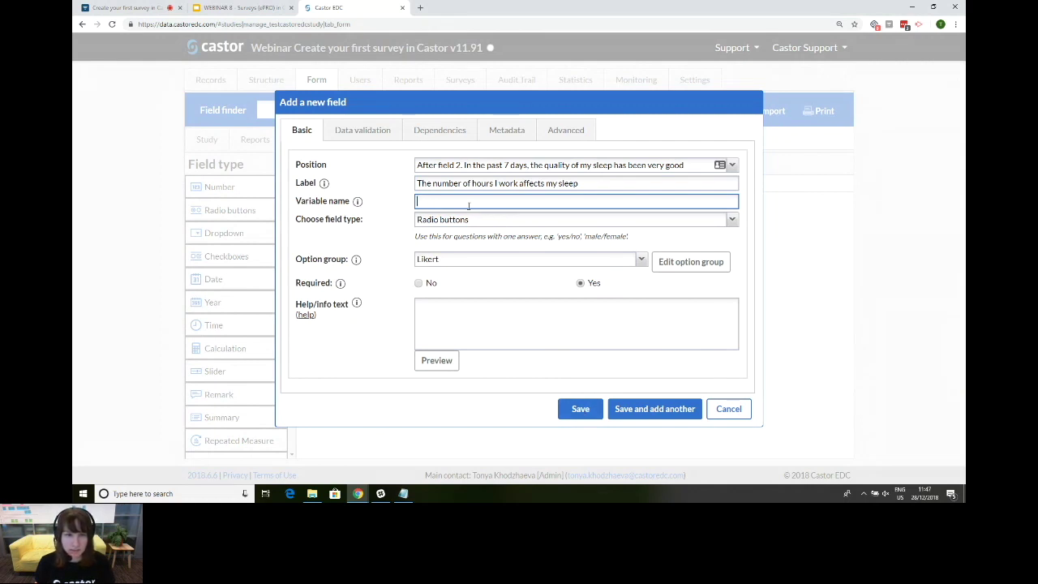
click(580, 409)
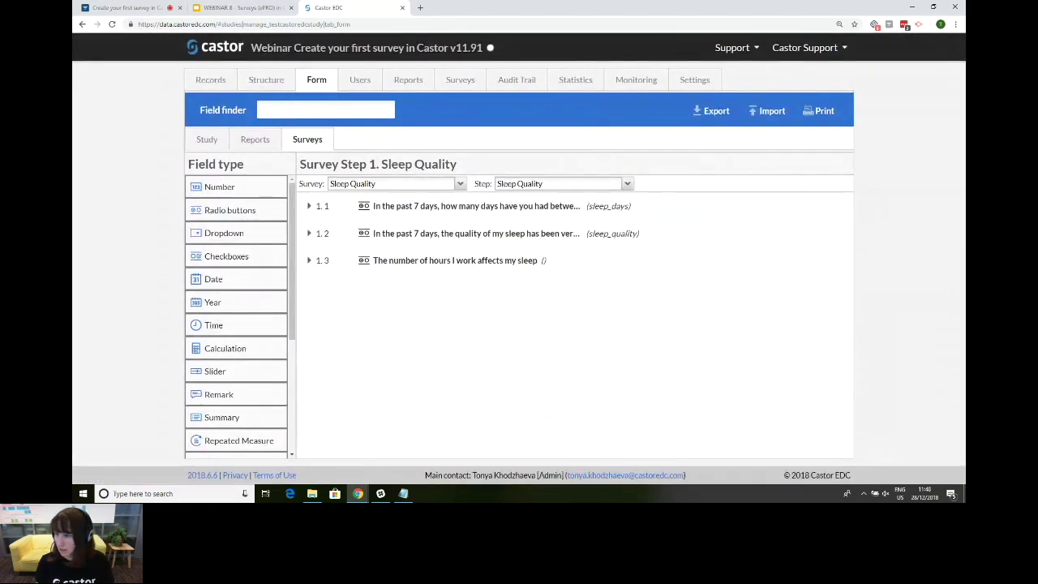
Step: Name question 1.3's variable work_sleep inline, leaving its label unchanged
key(alt+Tab)
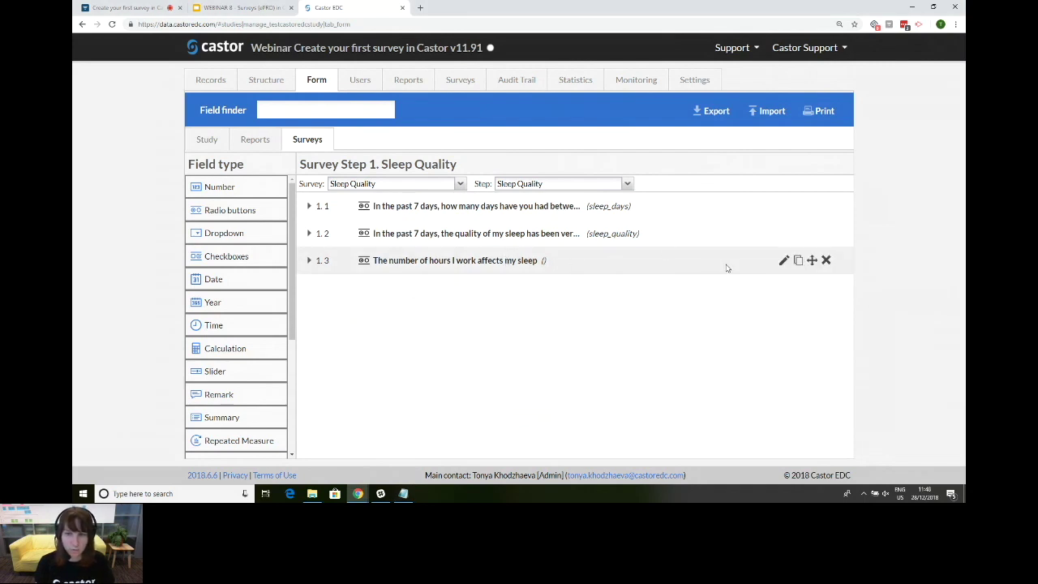
click(784, 261)
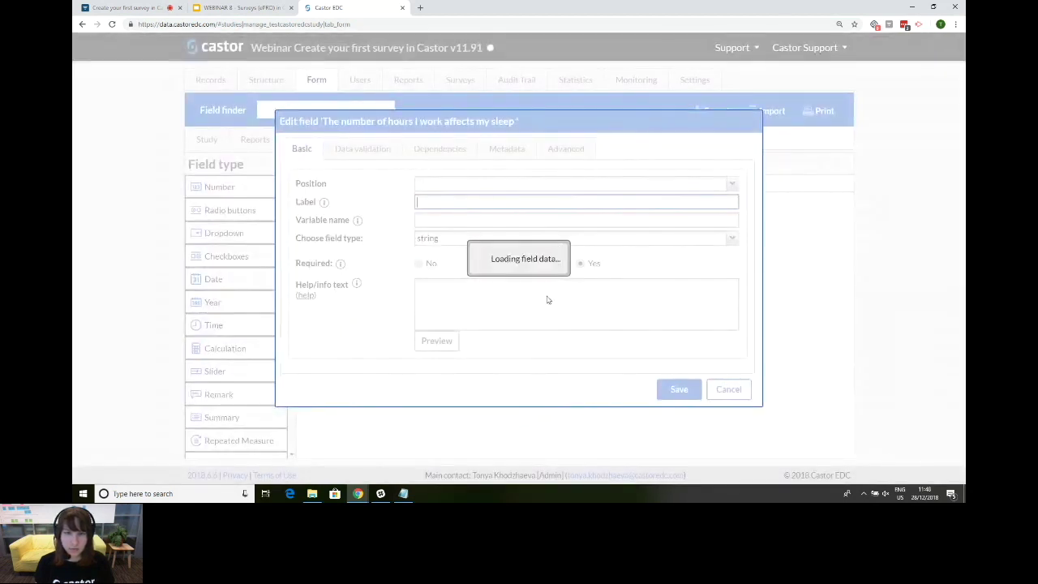
click(735, 412)
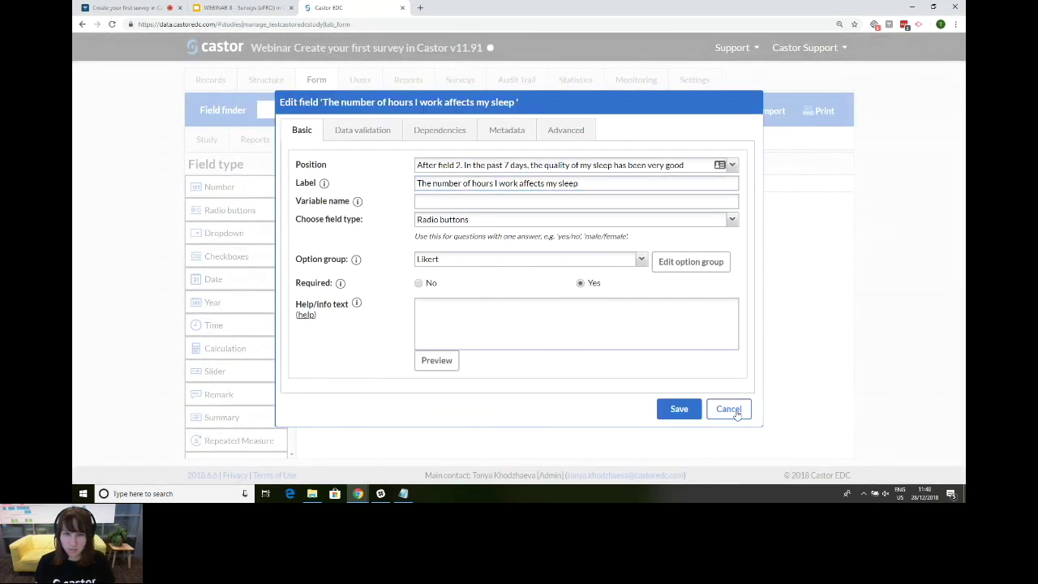
click(543, 259)
text(wprk_sleep)
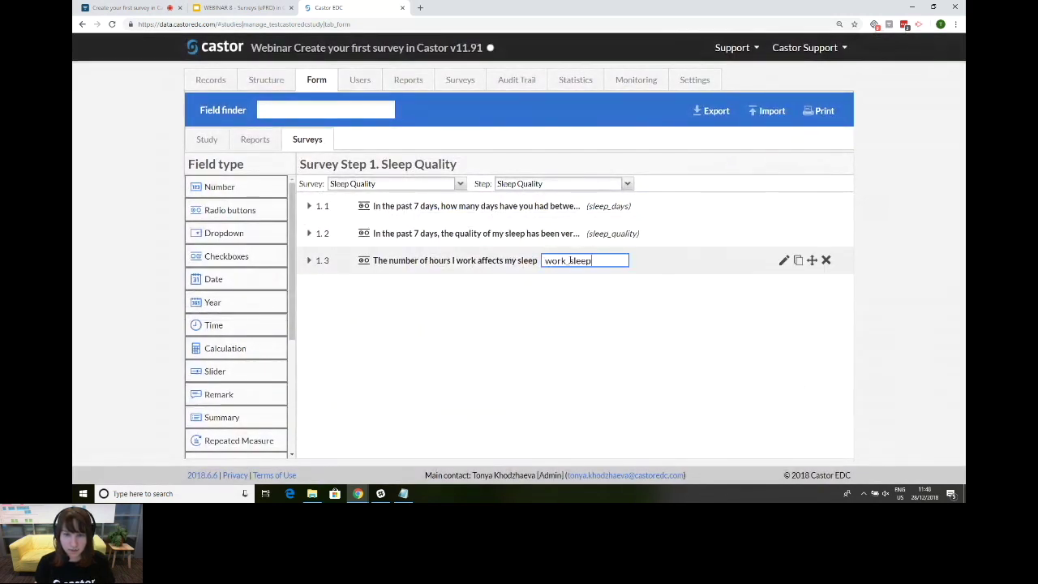
key(Return)
click(537, 261)
double_click(537, 260)
click(567, 262)
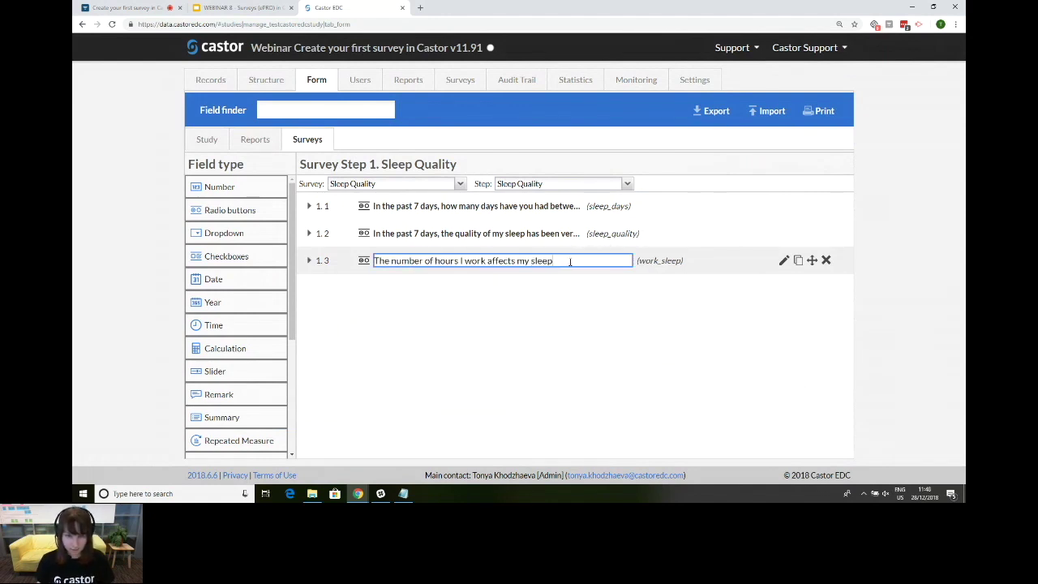
key(Return)
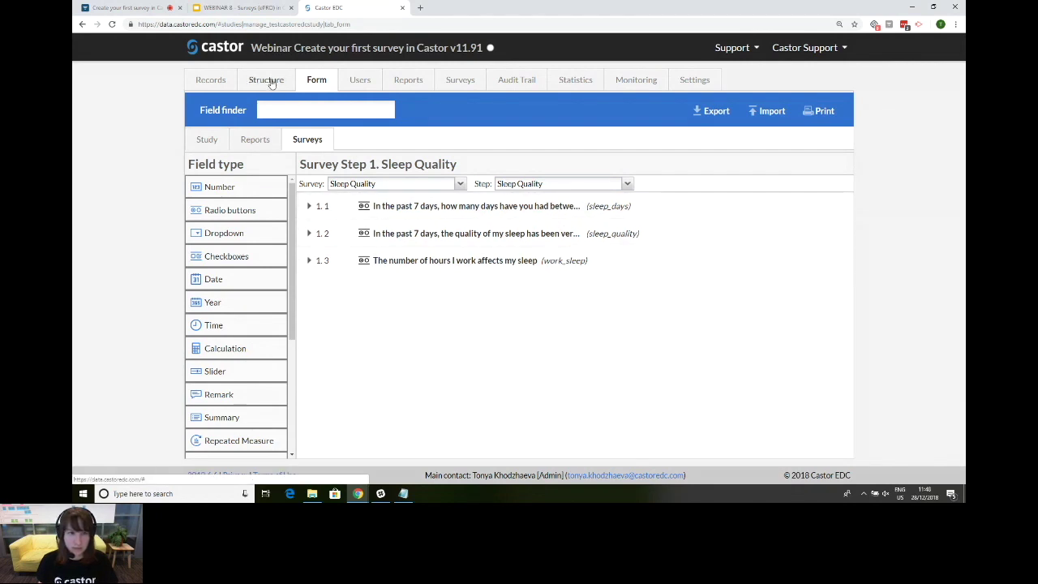
Step: Show slides 7, 8 and 9, ending on 'How to format your survey', then return to Castor EDC
click(268, 8)
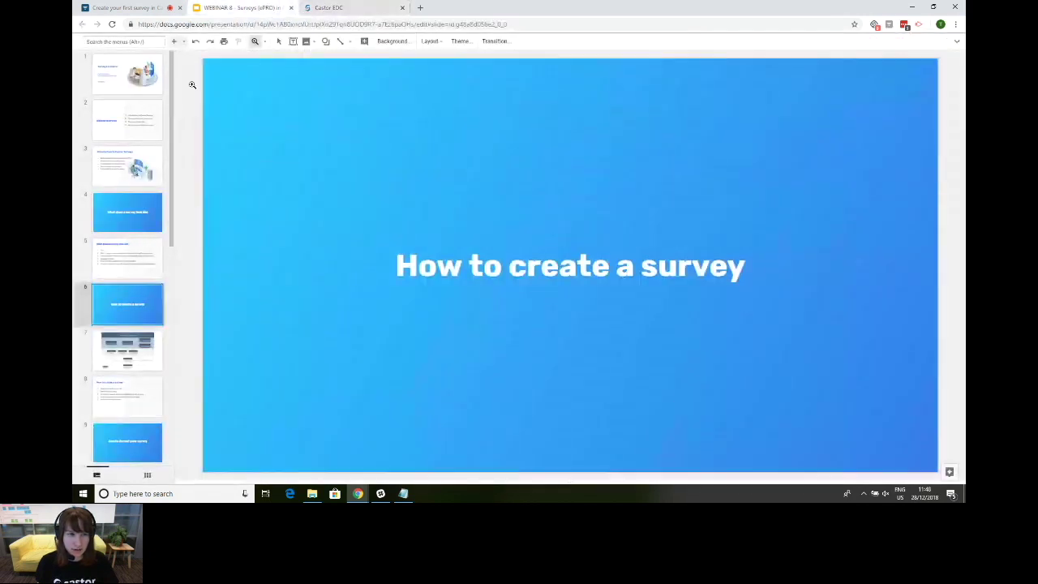
click(148, 344)
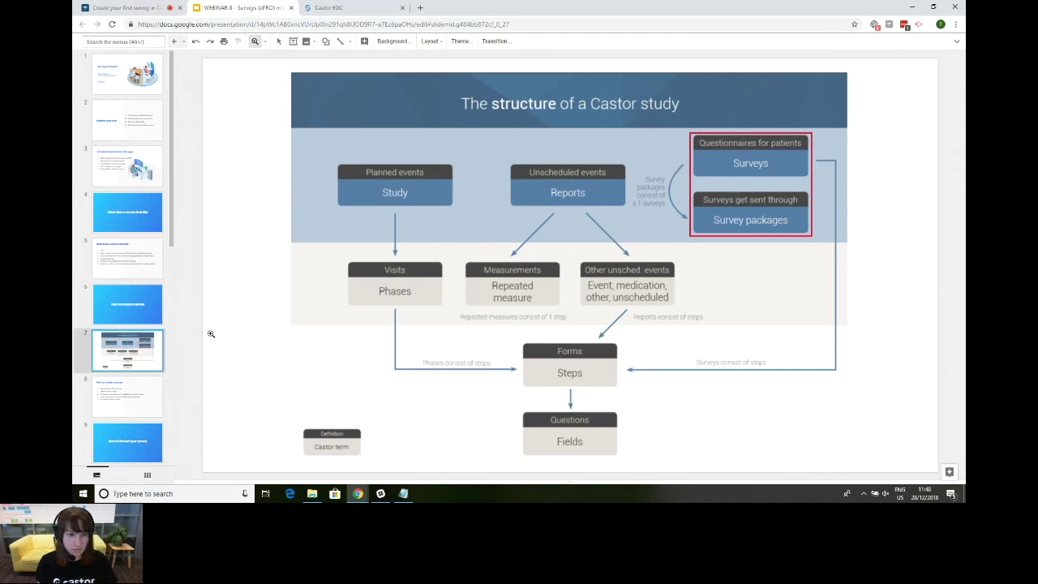
click(132, 399)
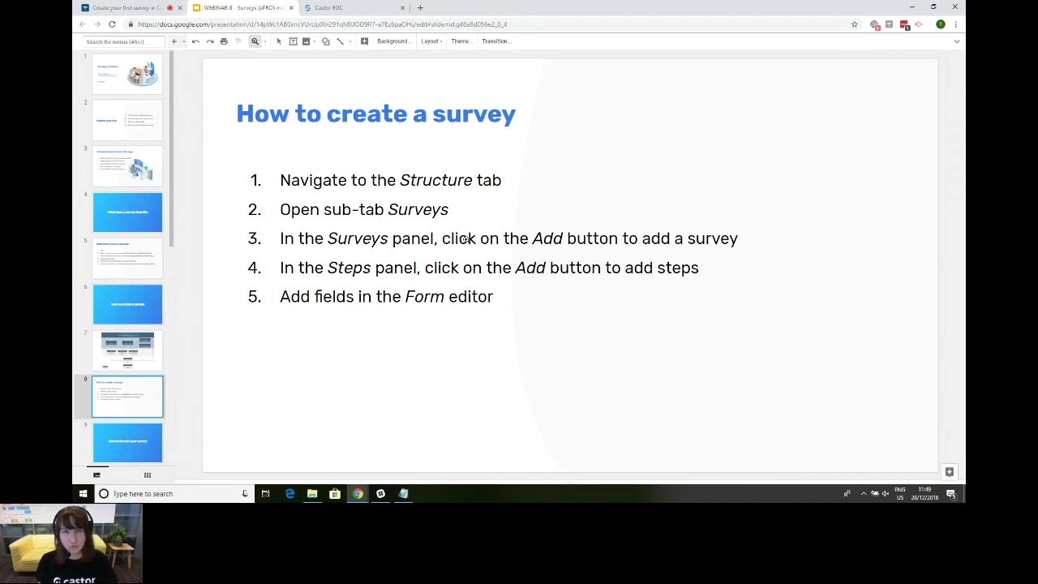
click(149, 450)
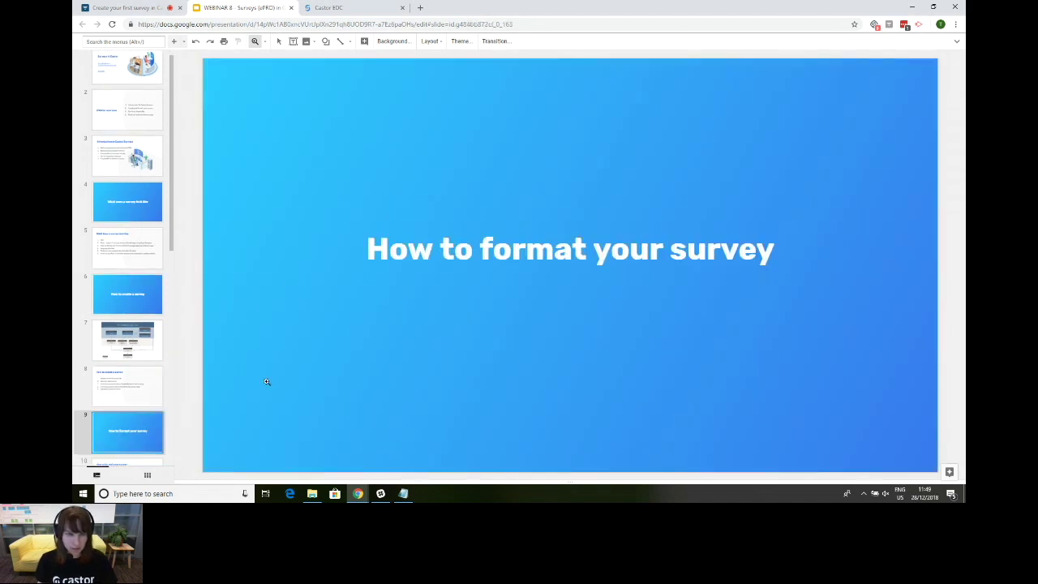
click(345, 9)
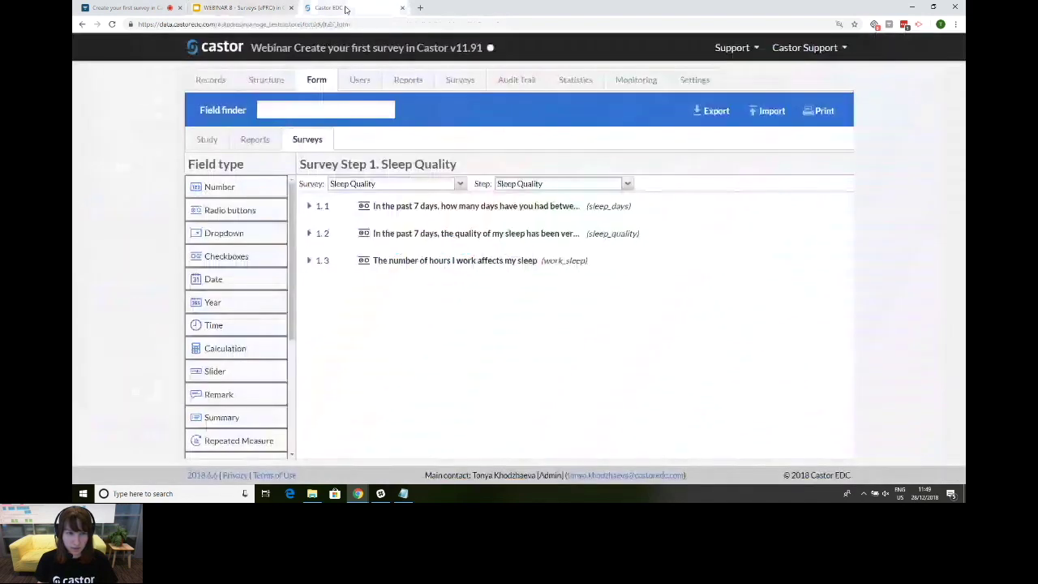
Step: Open the Edit survey form for Sleep Quality from the Structure editor
click(270, 81)
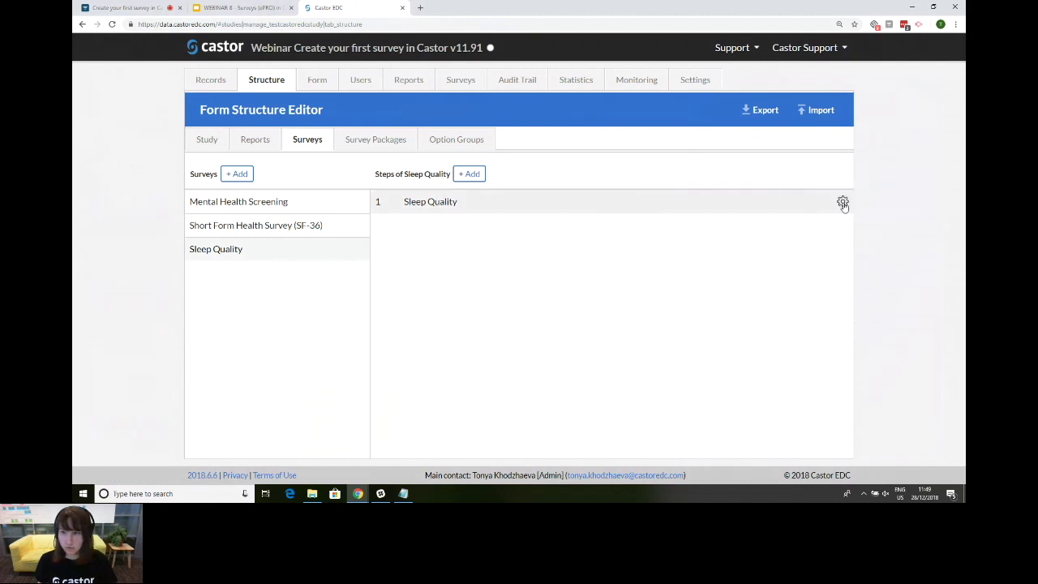
click(842, 202)
click(398, 273)
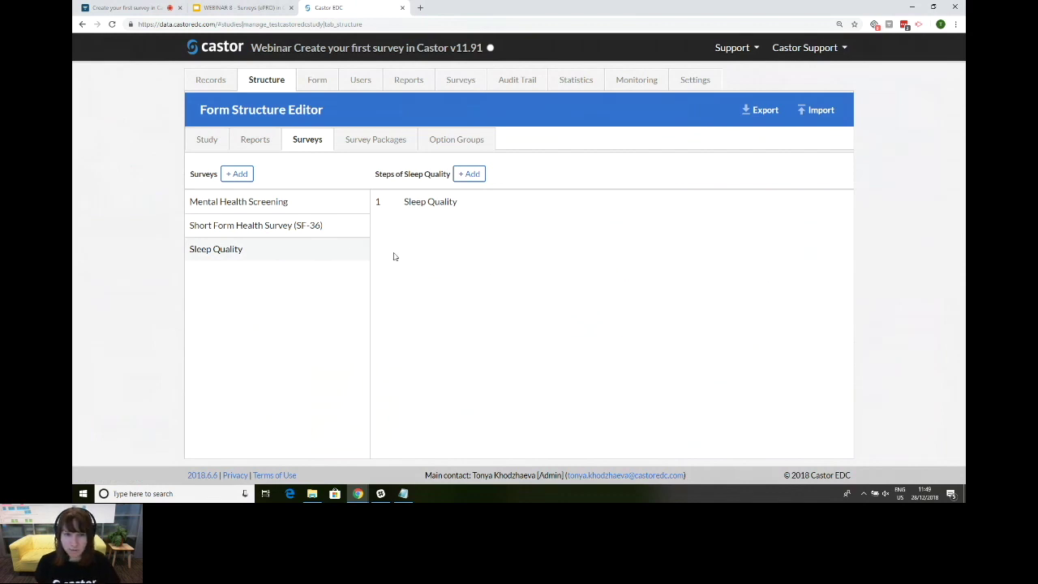
click(359, 250)
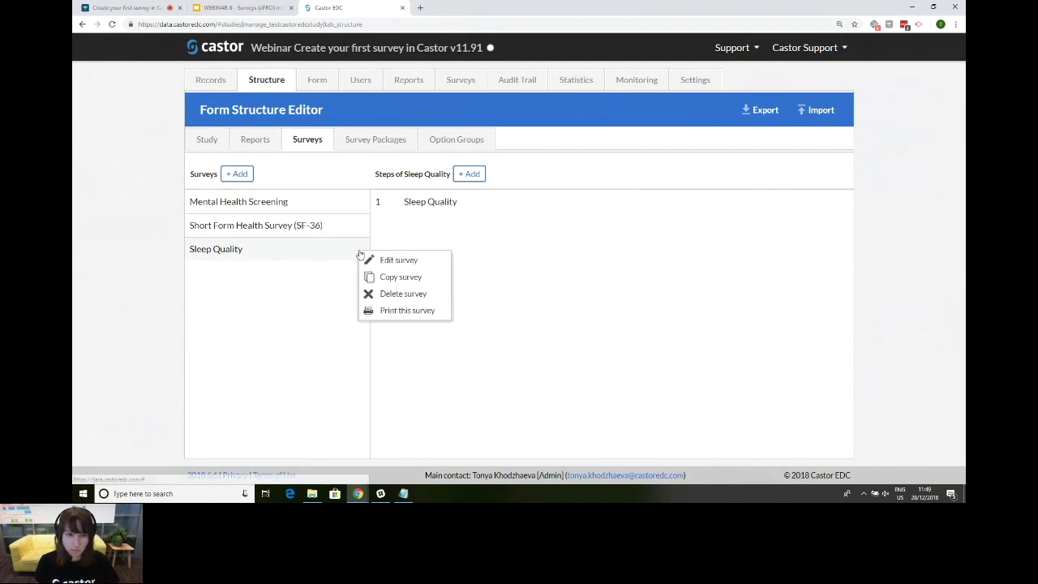
click(311, 259)
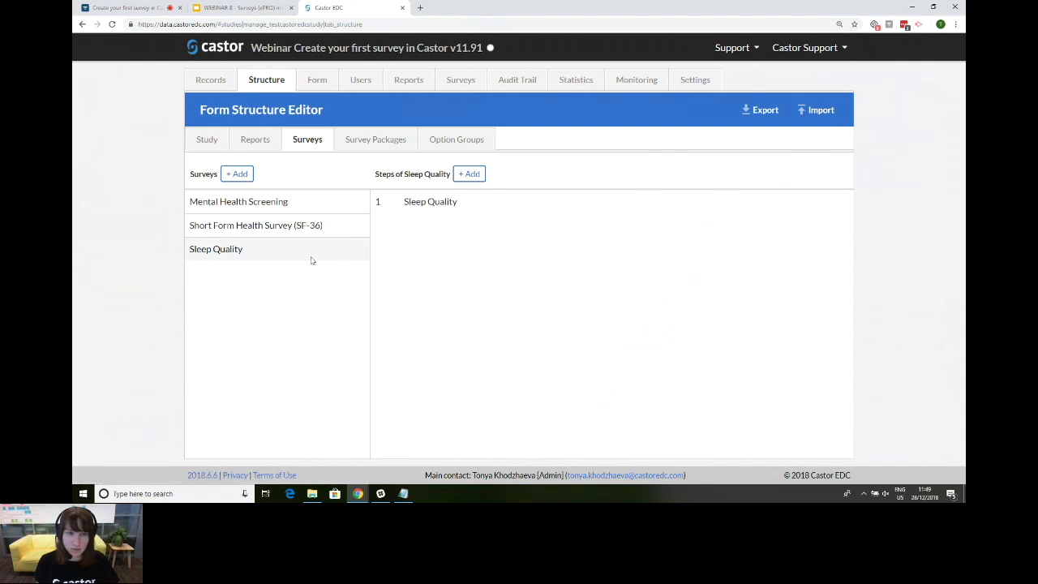
click(360, 251)
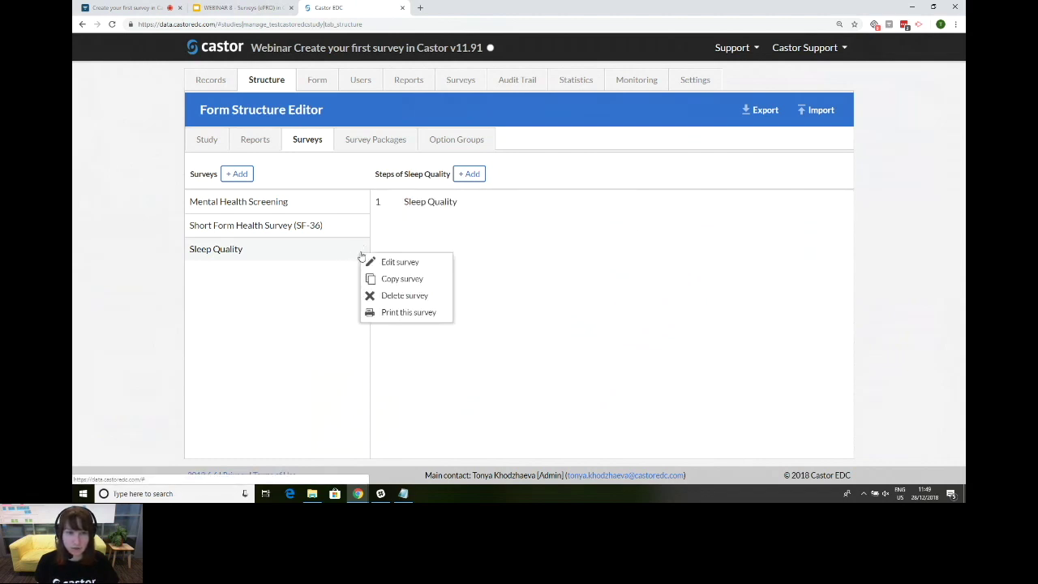
click(429, 267)
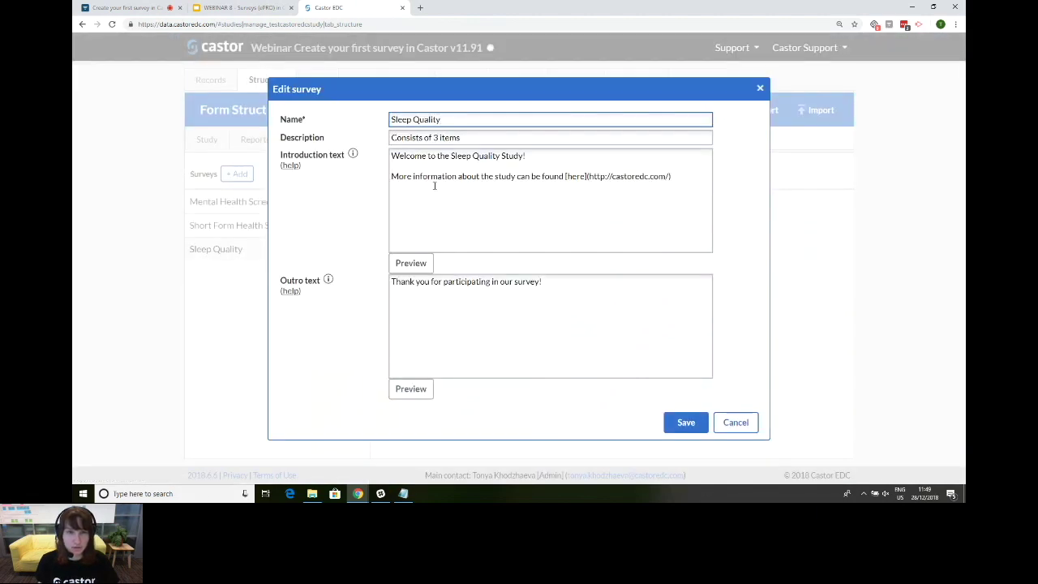
Step: Look over the markdown formatting guide for the survey introduction
click(685, 176)
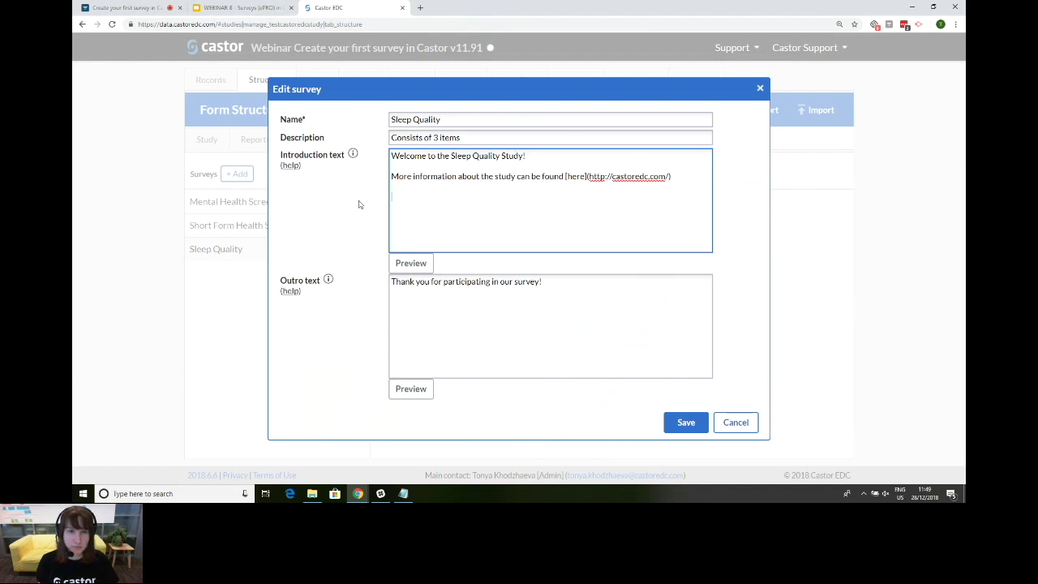
mouse_move(354, 155)
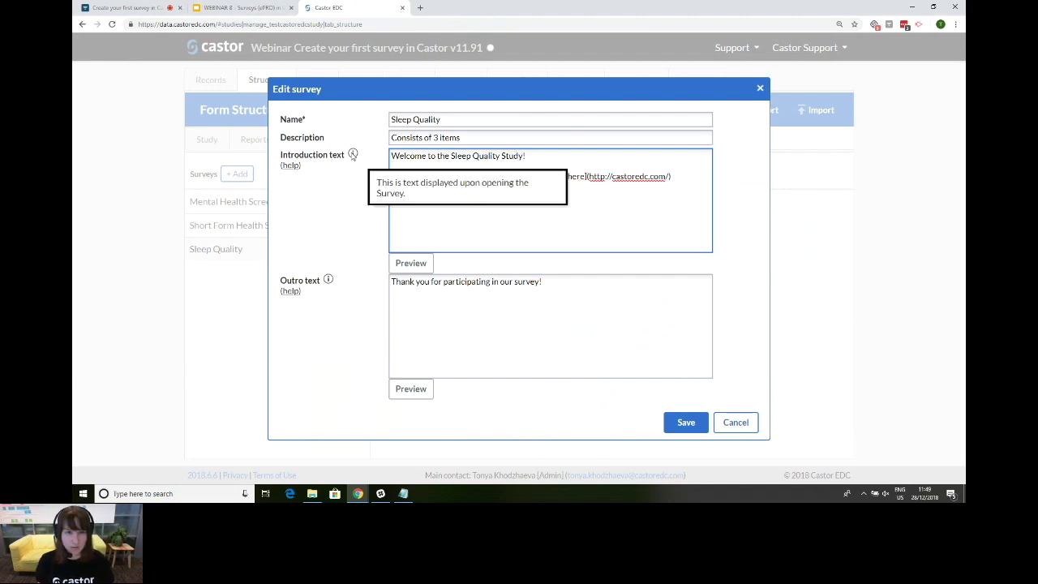
click(290, 166)
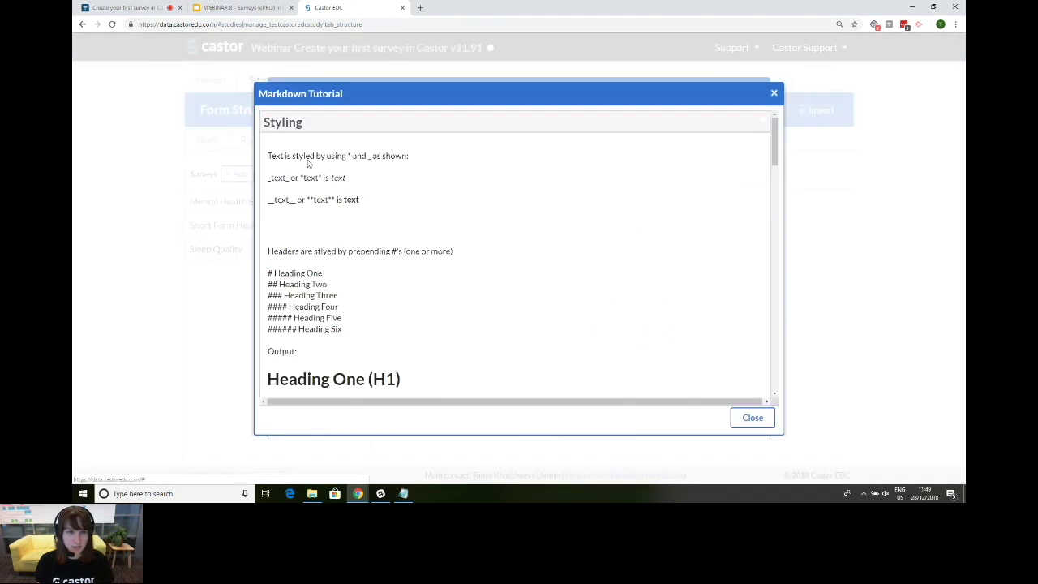
scroll(331, 169, down, 3)
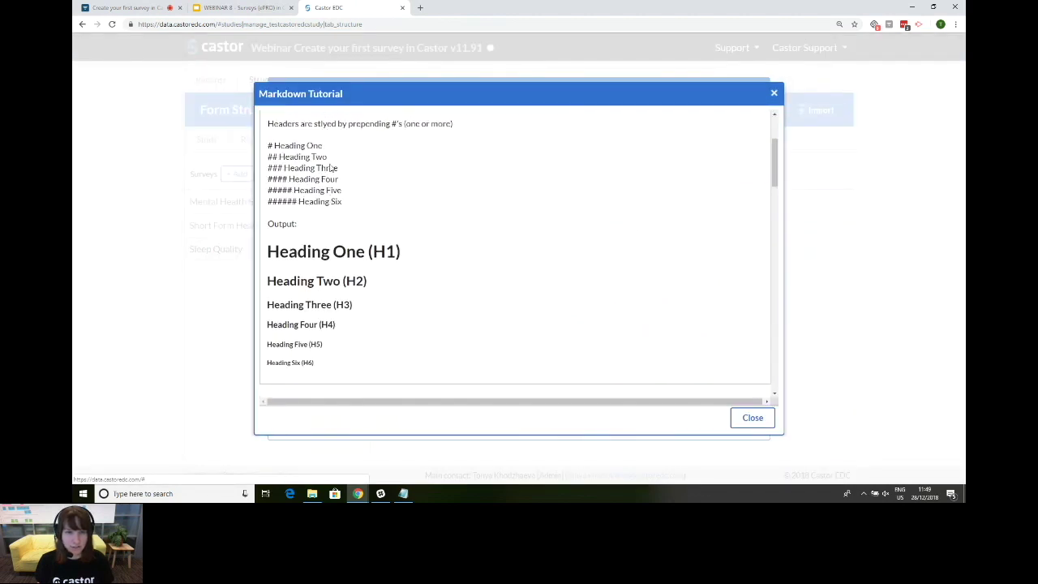
scroll(336, 178, up, 3)
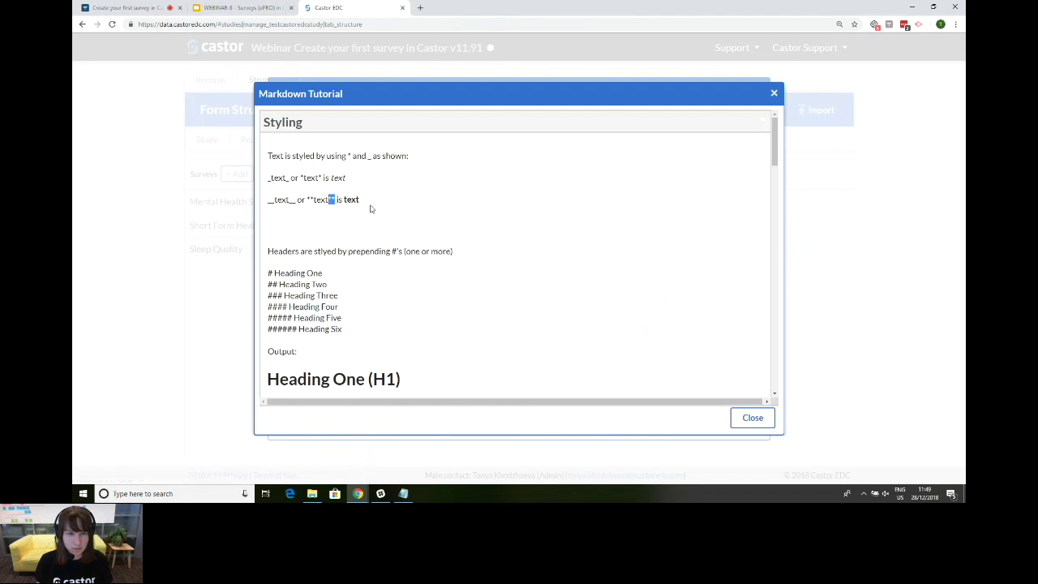
click(753, 418)
Step: Write 'In this survey, we would like to collect information about:' with bullets '+ sleep habits' and '+ sleep quality', then save
click(393, 156)
text(**)
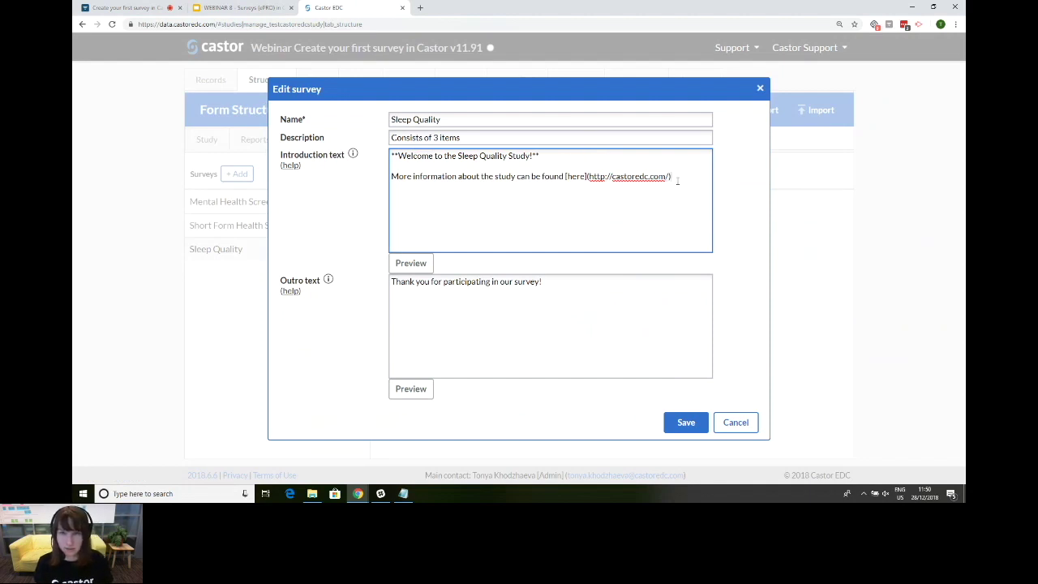
key(Return)
text(+)
key(BackSpace)
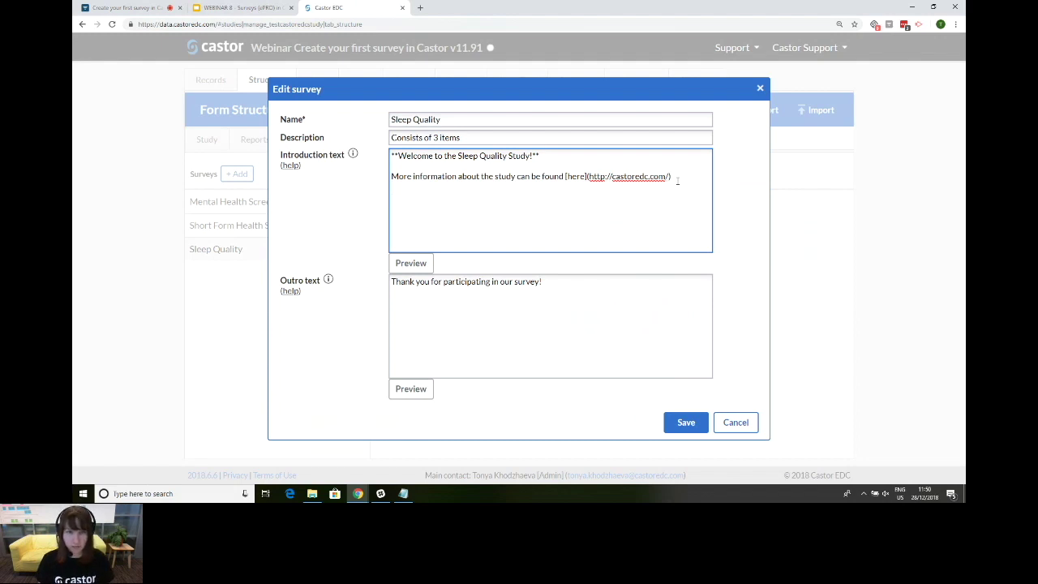
text(In this)
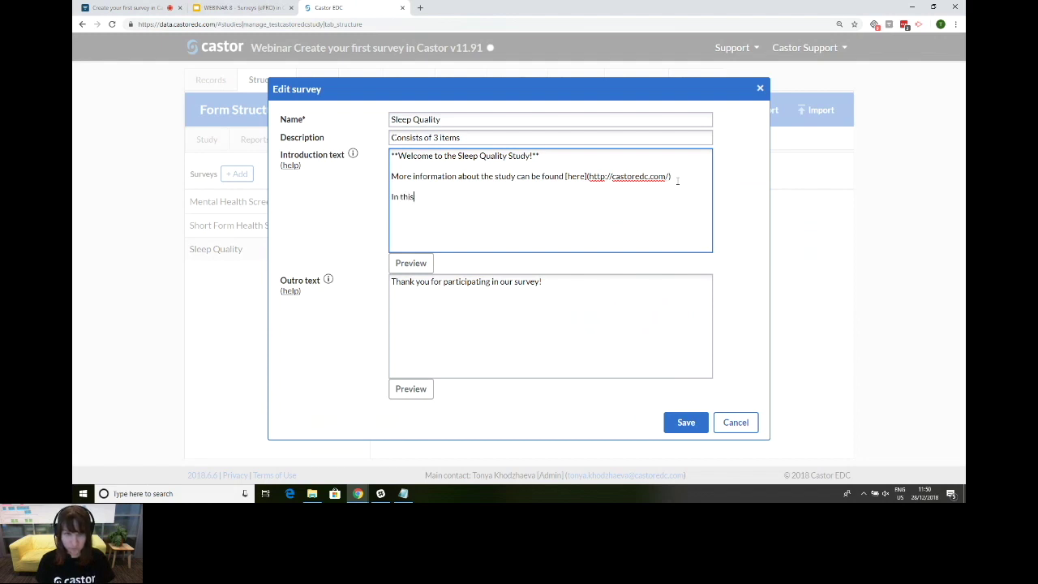
text( survey)
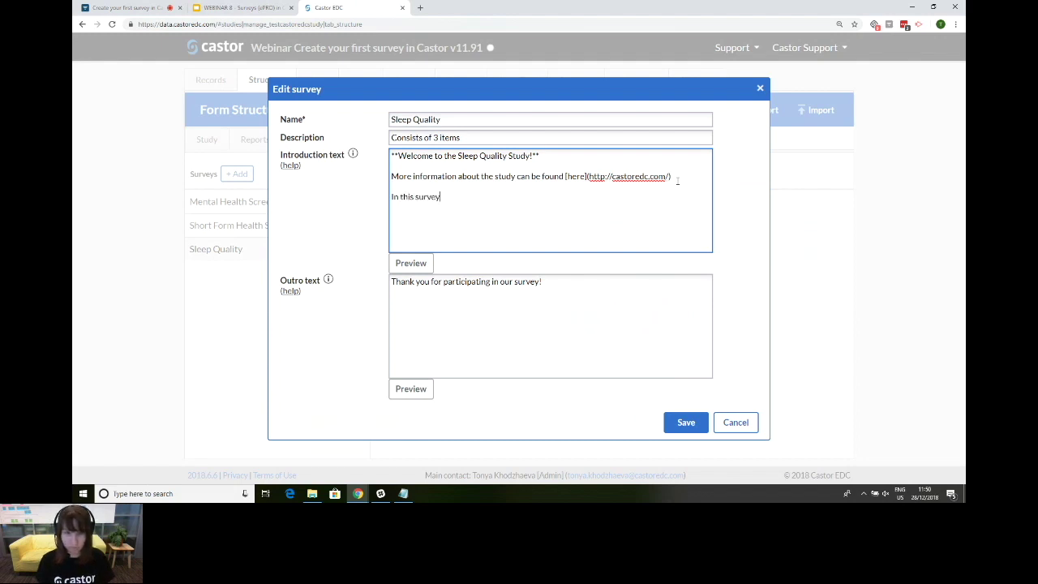
text(, we would like to collect information about:)
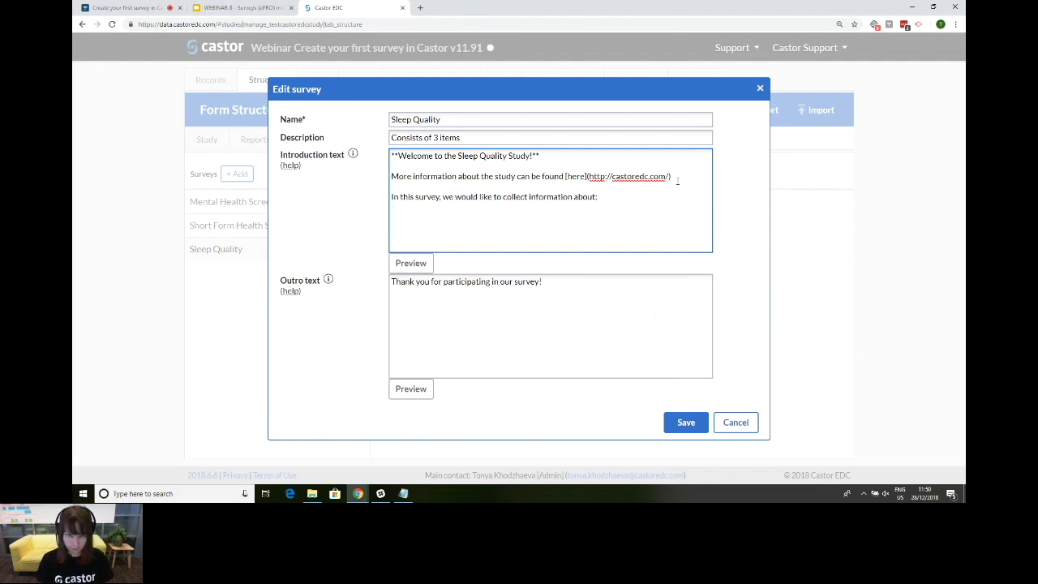
text(  + slee)
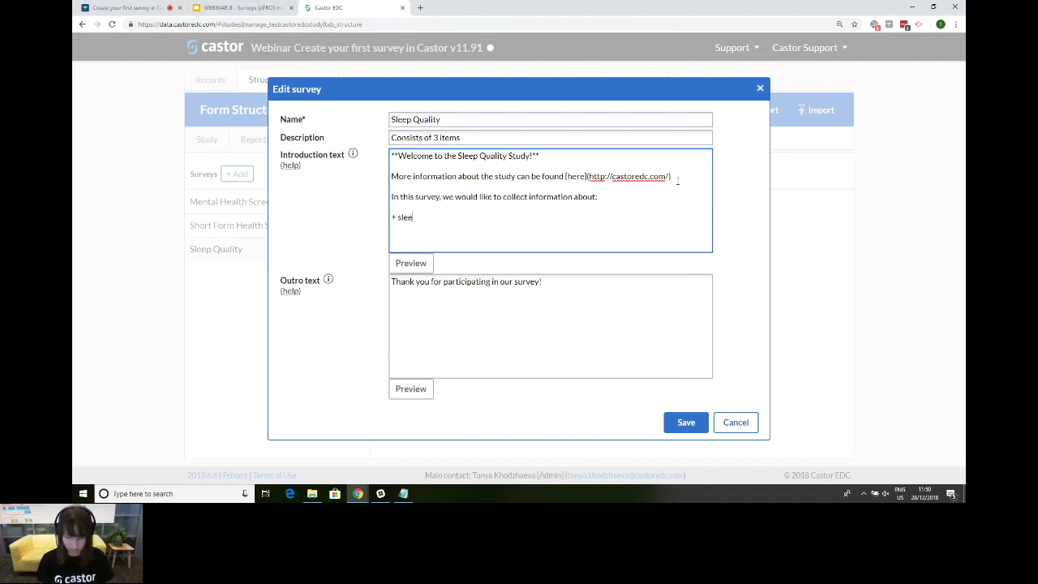
text(p habits)
key(Return)
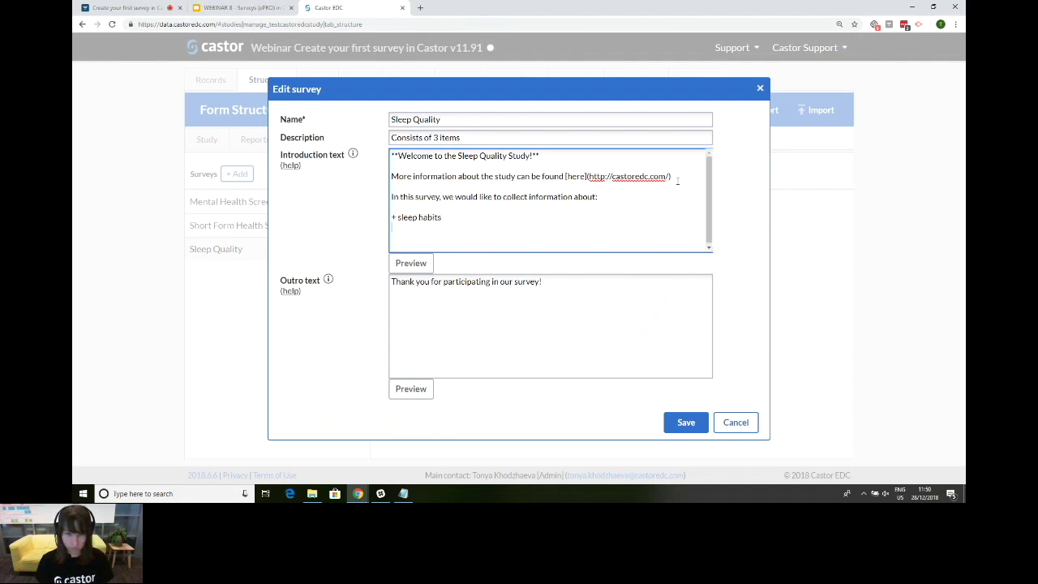
text(+ sleep quality)
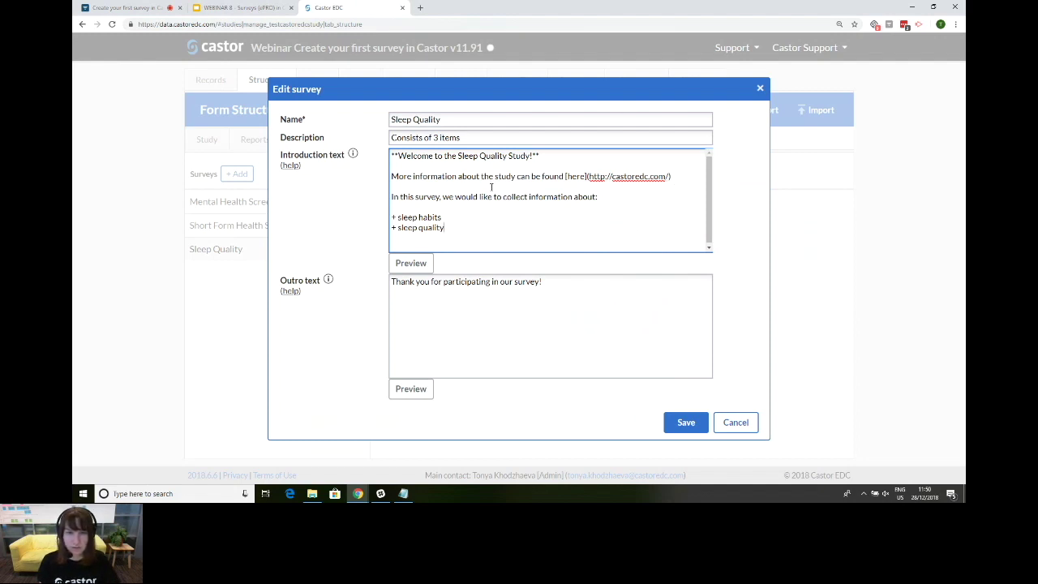
click(685, 423)
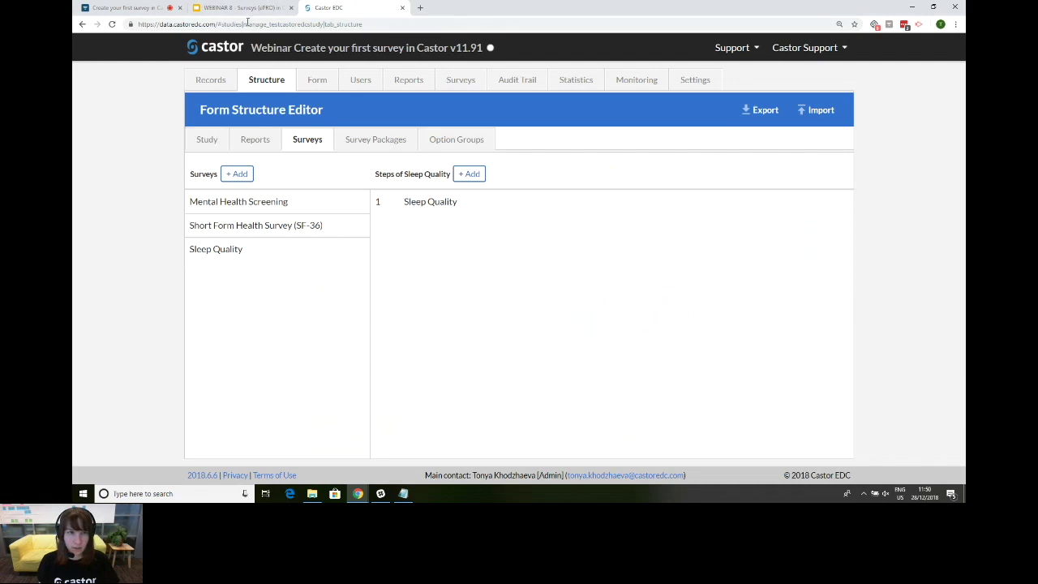
click(243, 8)
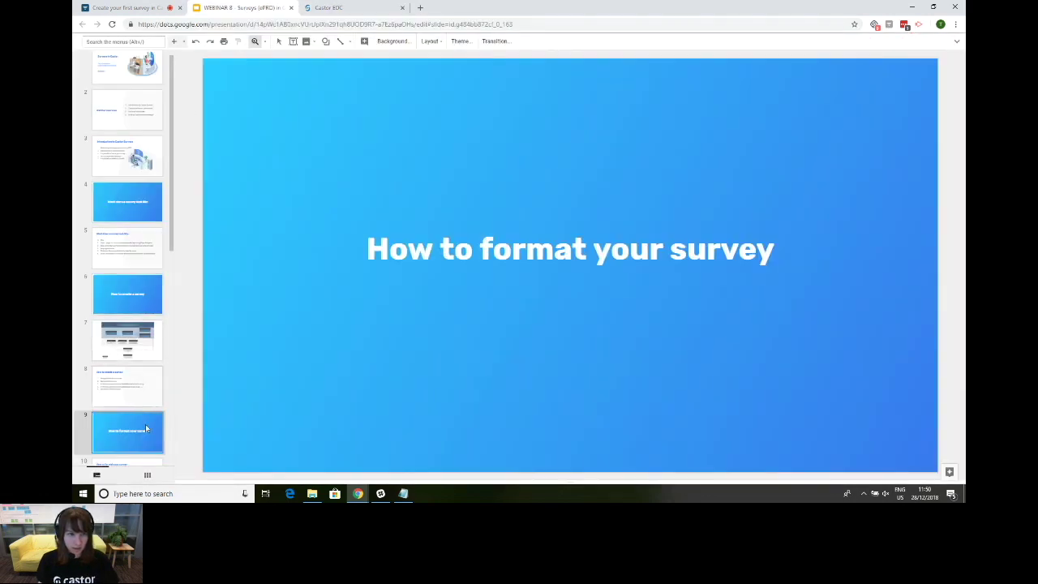
Step: Advance the deck to slide 10, 'How to format your survey', then return to Castor EDC
key(Down)
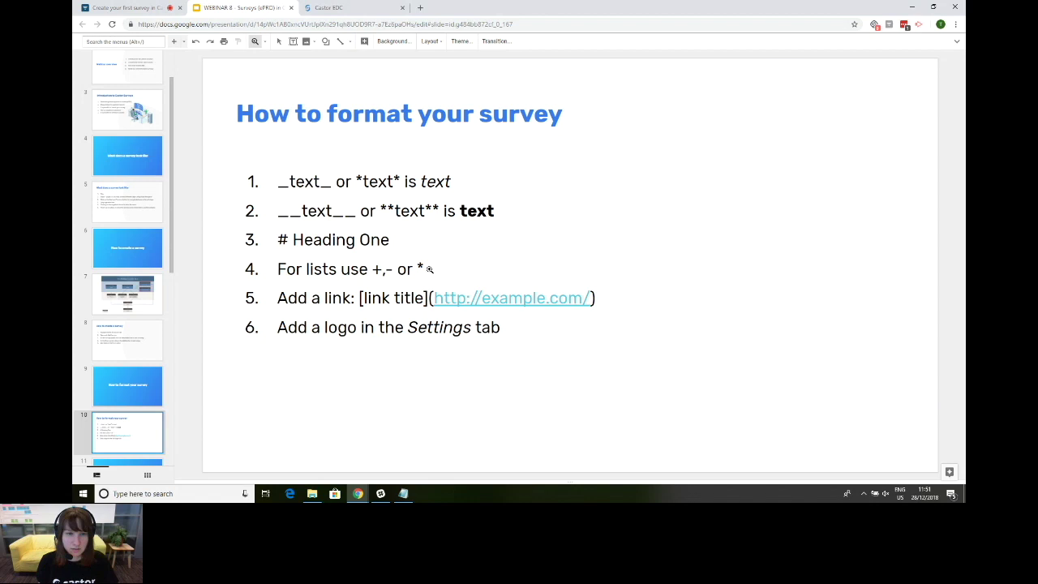
click(347, 4)
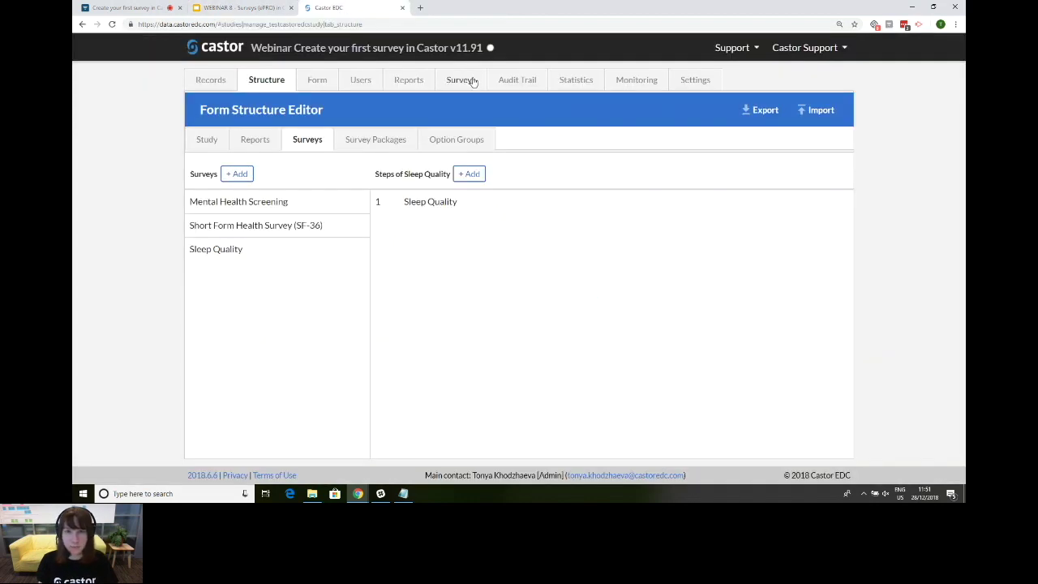
click(690, 79)
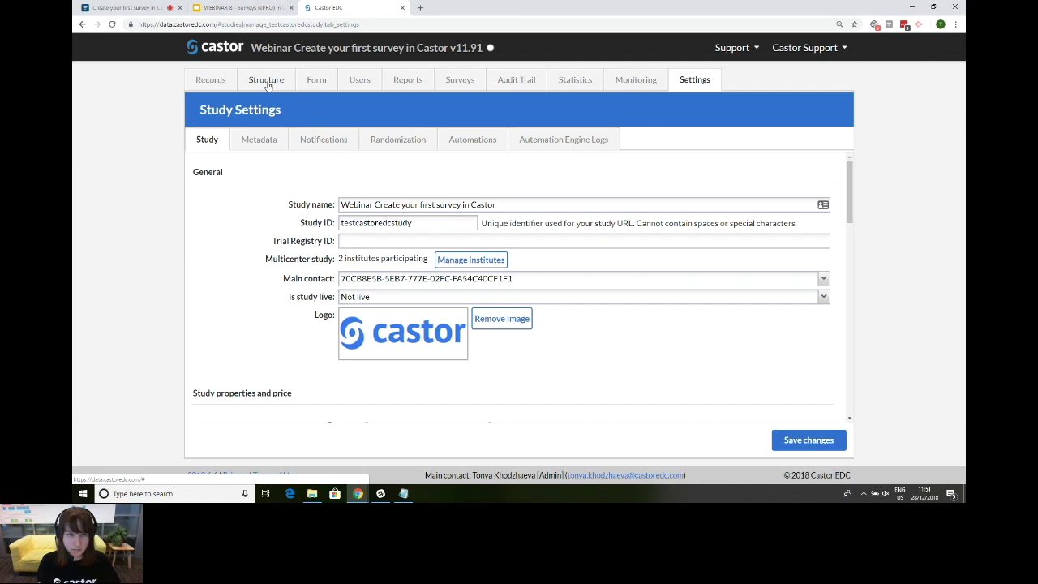
click(267, 86)
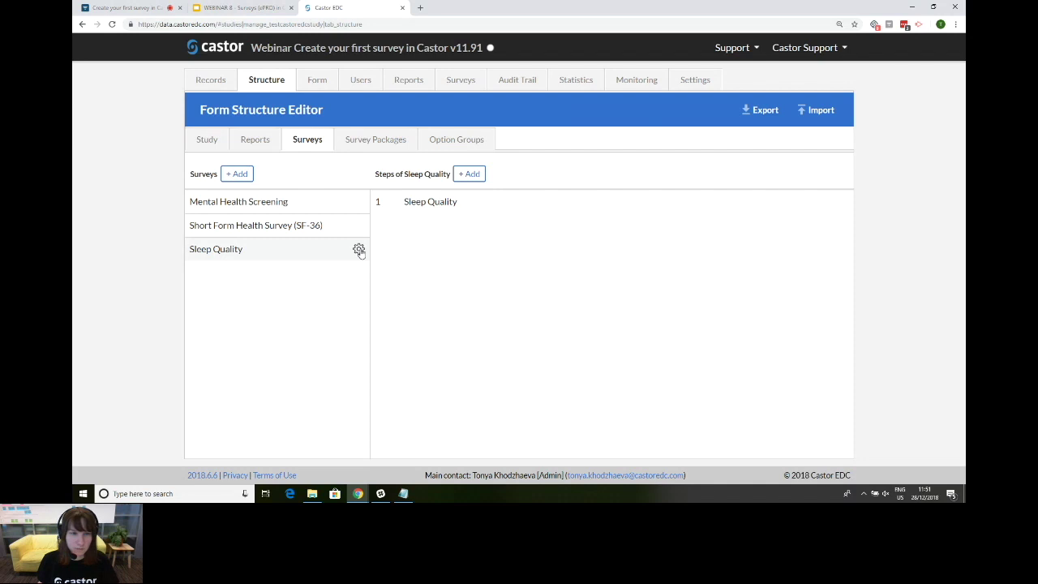
click(359, 250)
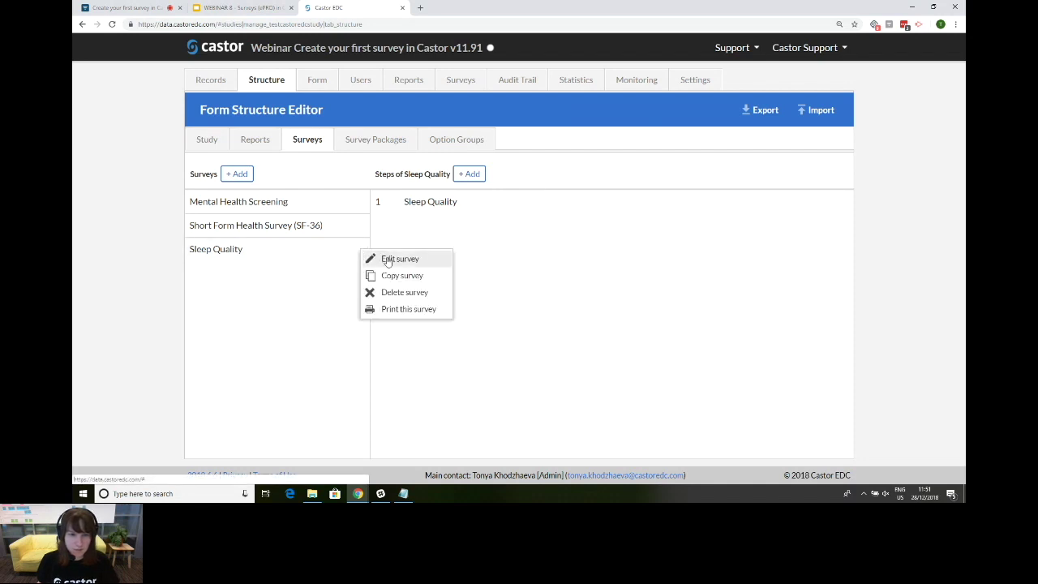
click(414, 261)
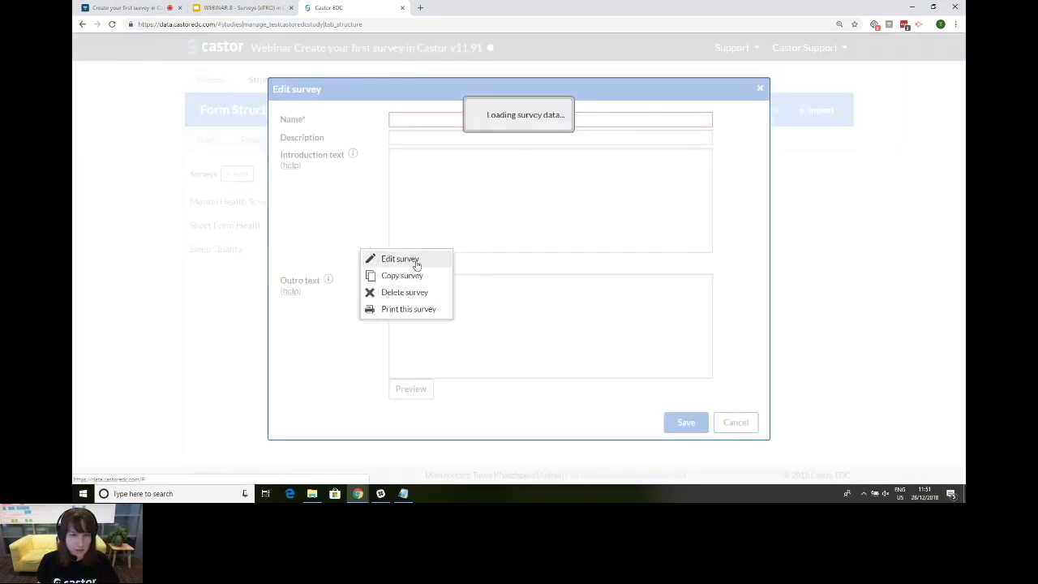
click(461, 227)
key(Return)
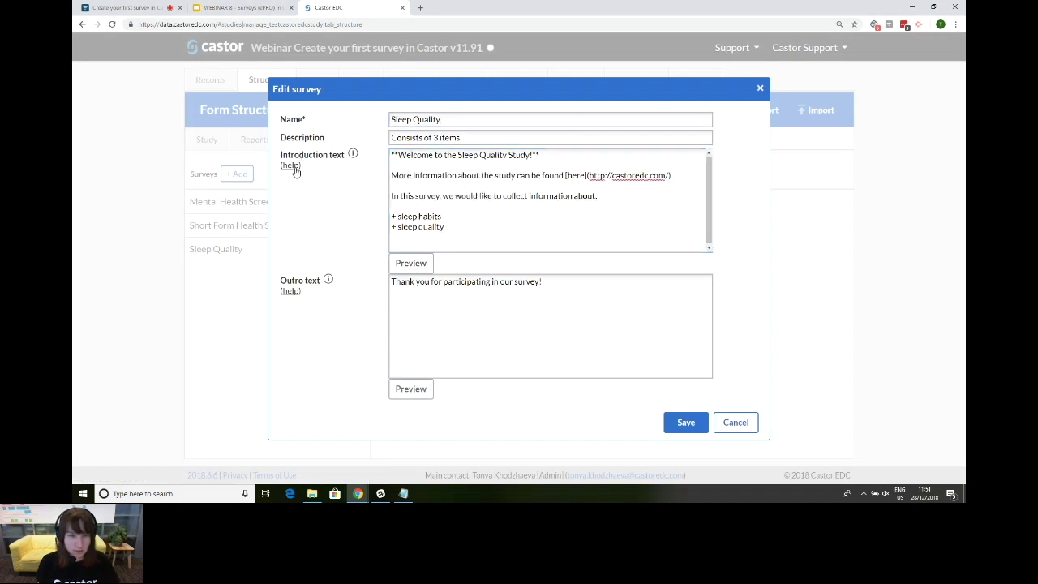
click(291, 166)
scroll(367, 228, down, 10)
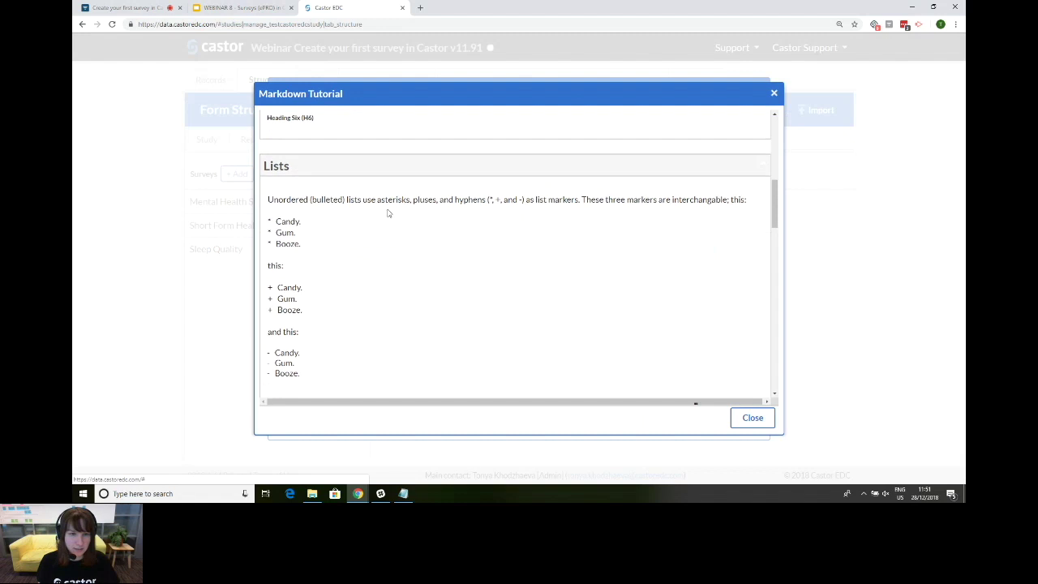
scroll(387, 219, down, 10)
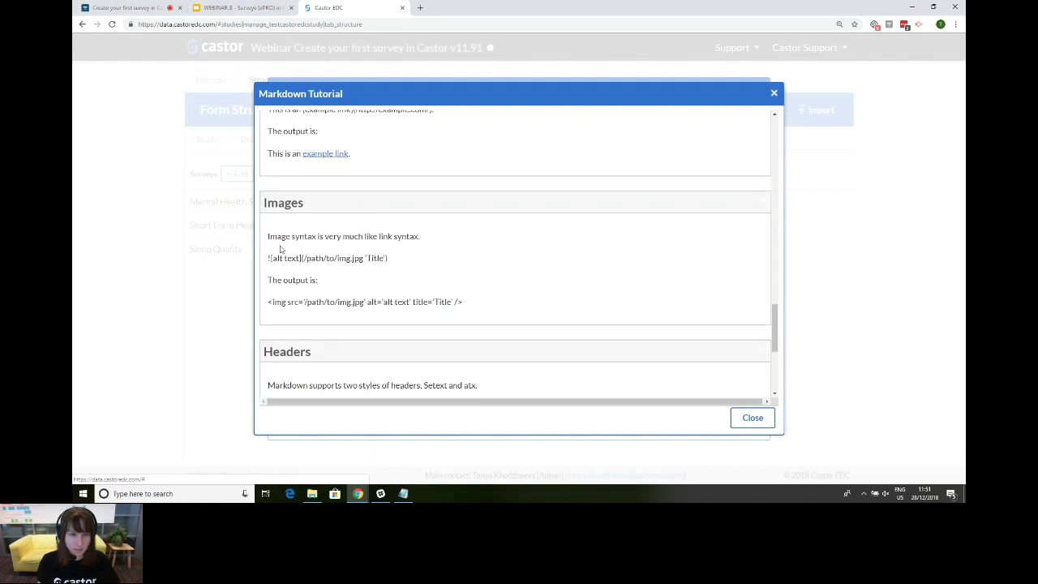
drag(389, 262, 267, 258)
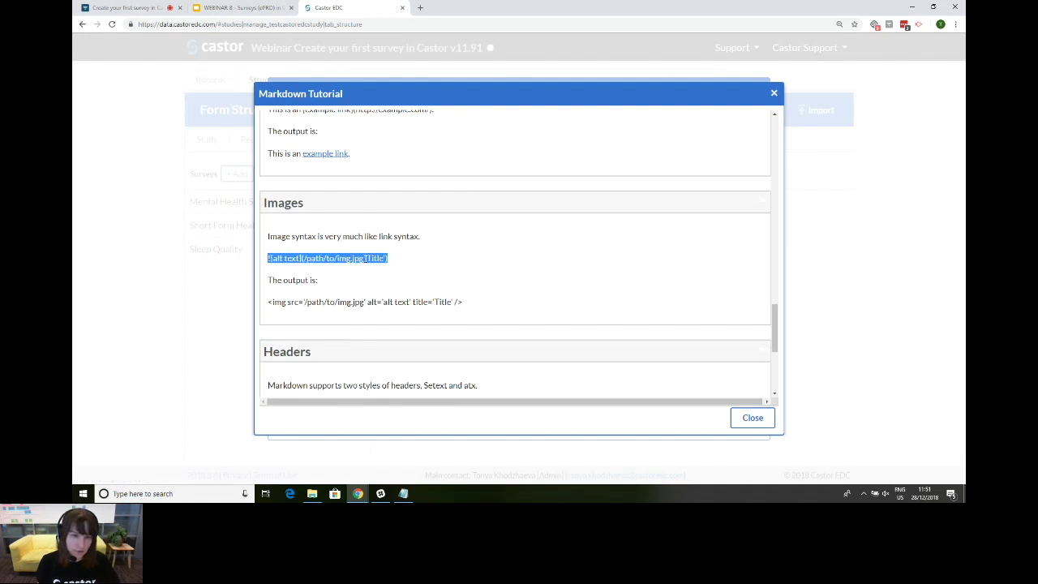
click(323, 258)
drag(306, 258, 383, 258)
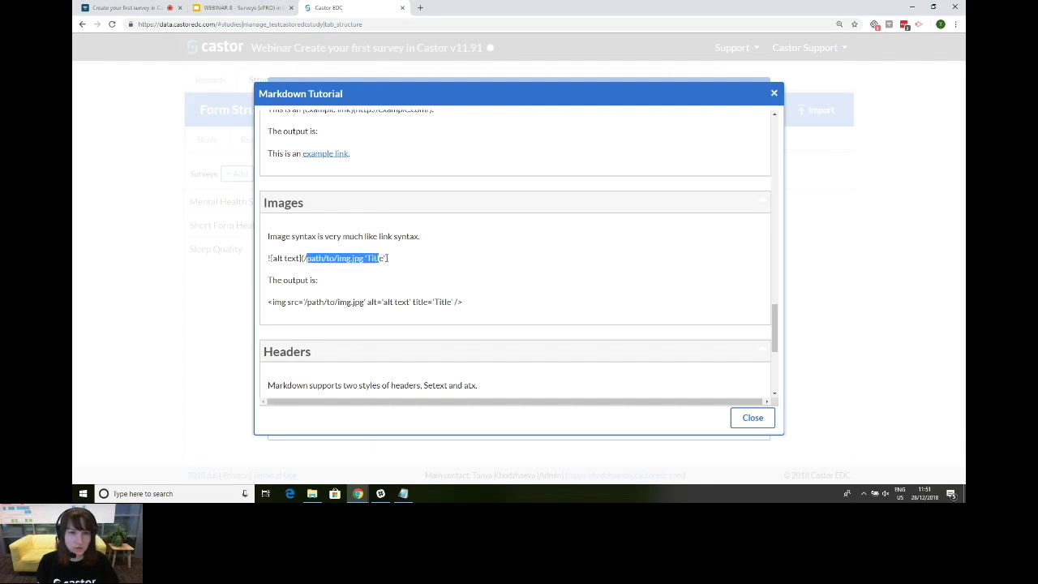
click(441, 262)
click(738, 419)
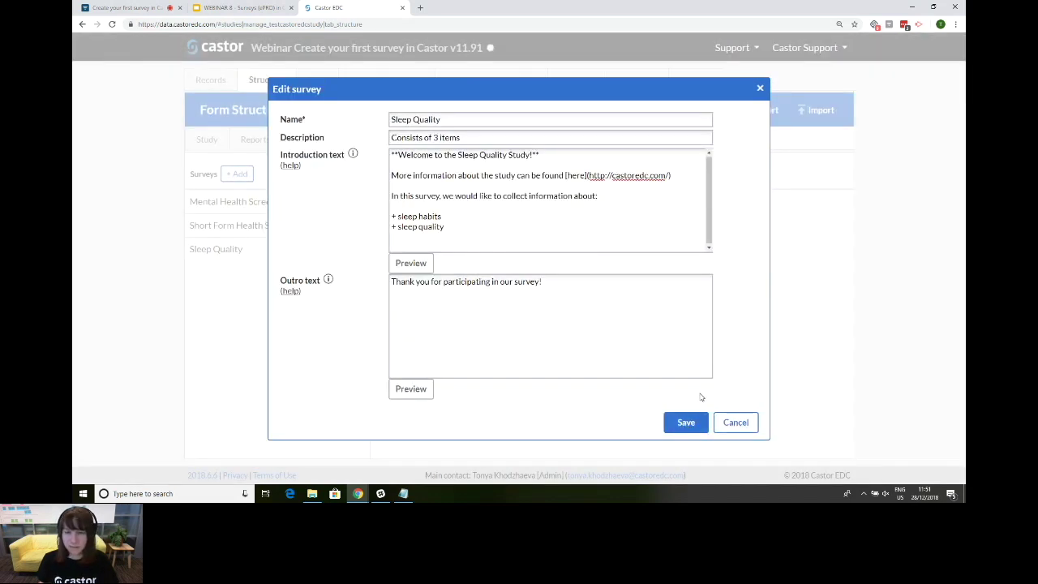
click(686, 422)
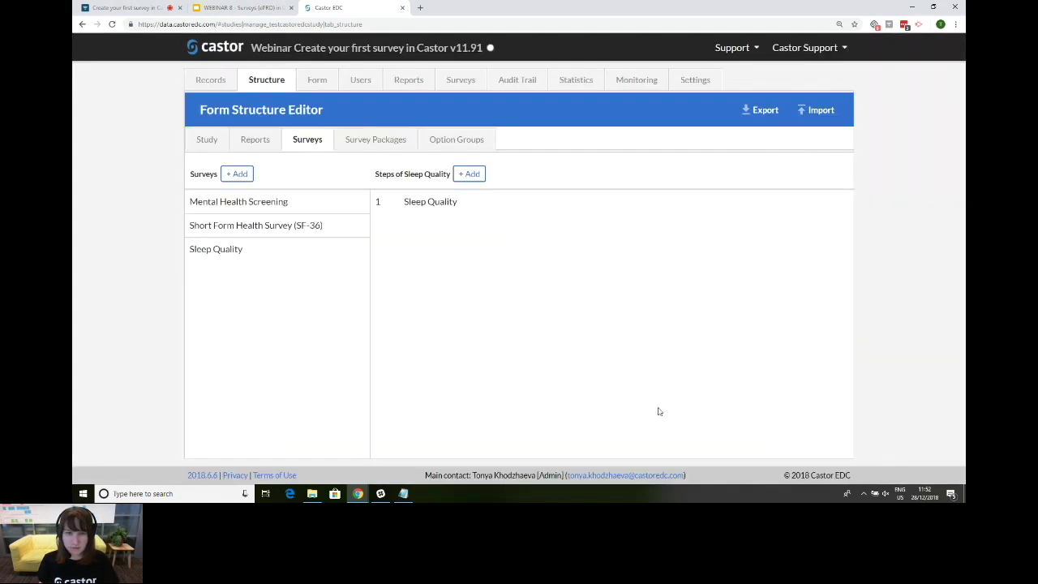
Step: Advance the webinar deck to slide 11, 'How to create a survey package', then return to Castor EDC
click(260, 8)
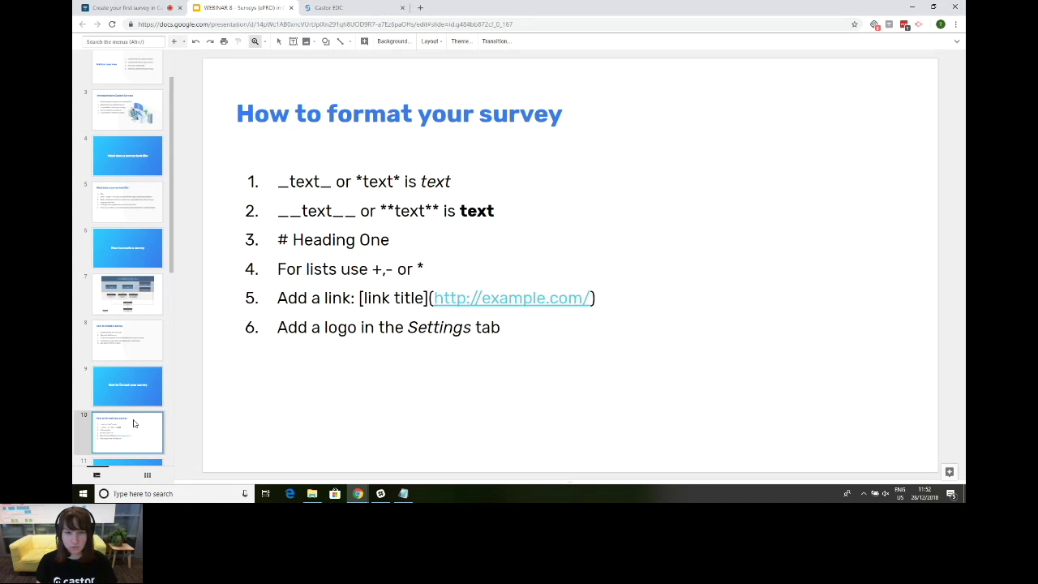
key(Down)
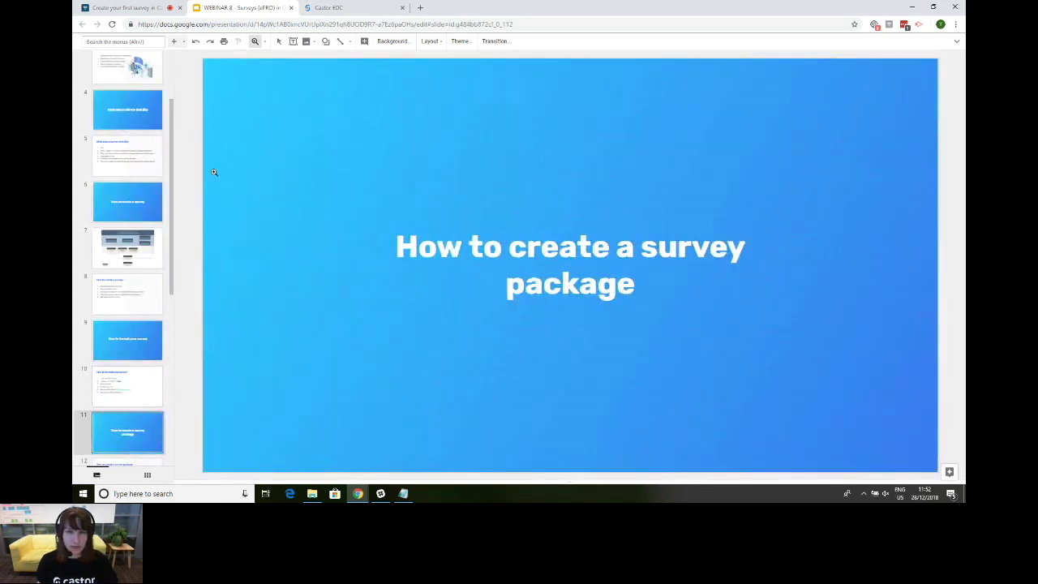
click(354, 7)
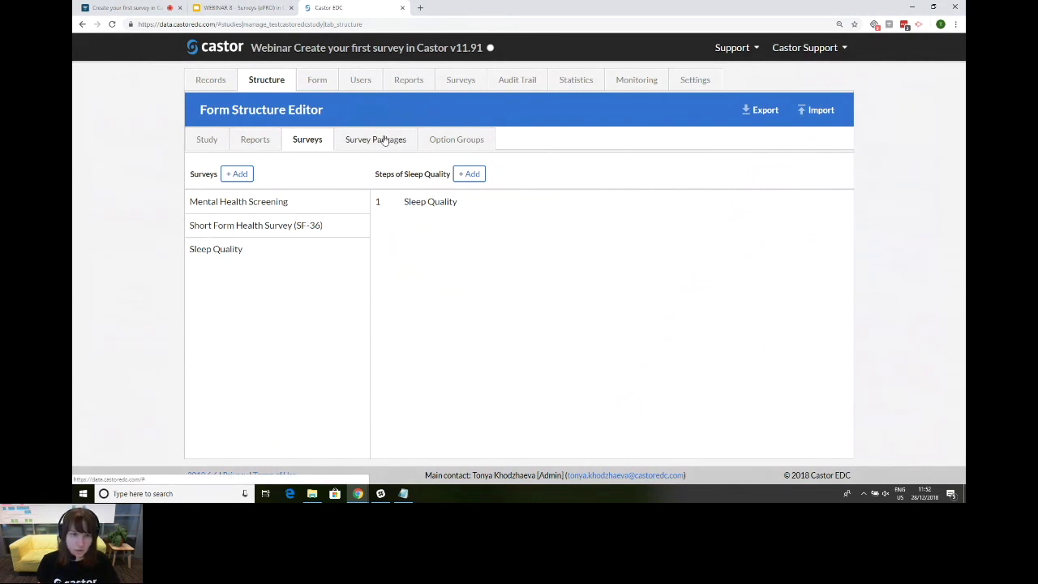
Step: Go to the Survey Packages list and bring up the Add a survey package dialog
click(386, 141)
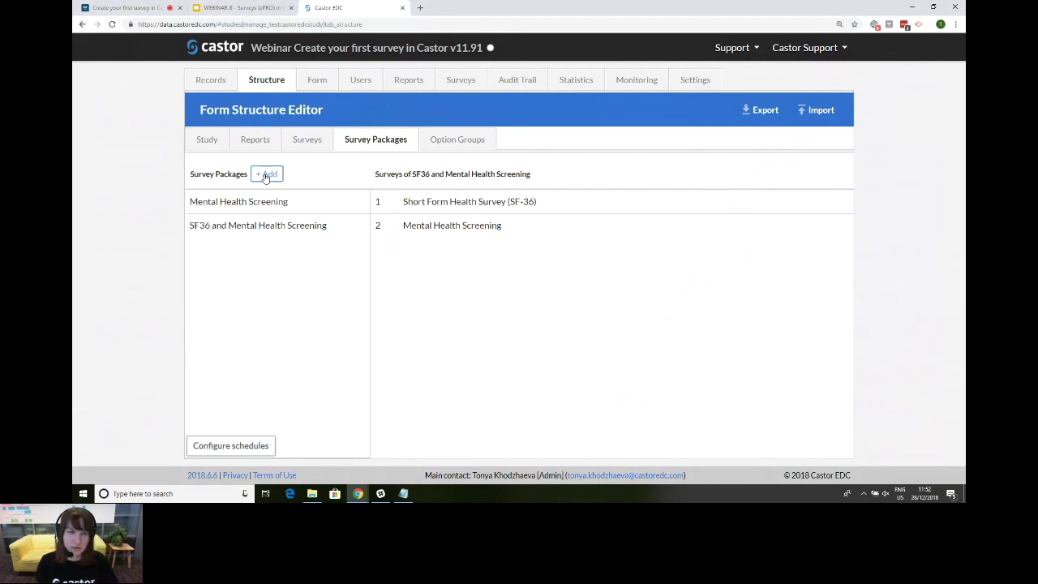
click(266, 176)
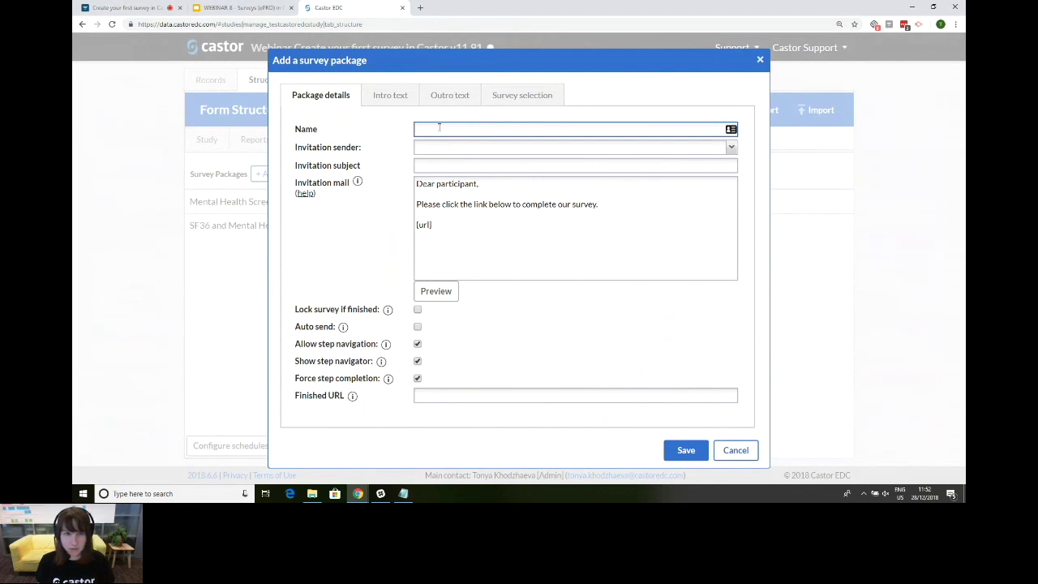
Step: Name the package 'Sleep Quality', set sender Castor Support and subject 'Participate in our survey'
text(leep)
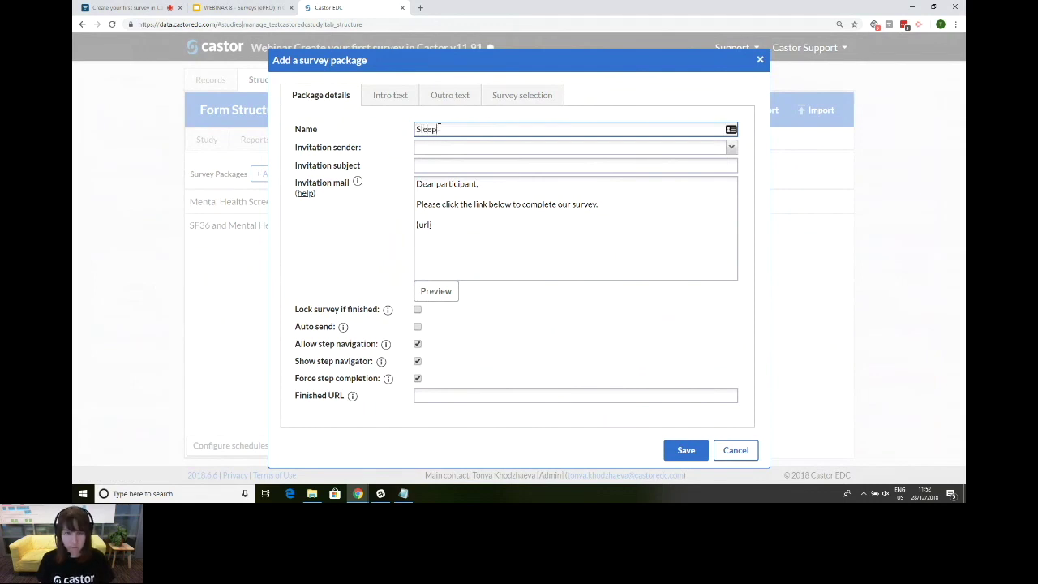
text( Quality)
click(440, 151)
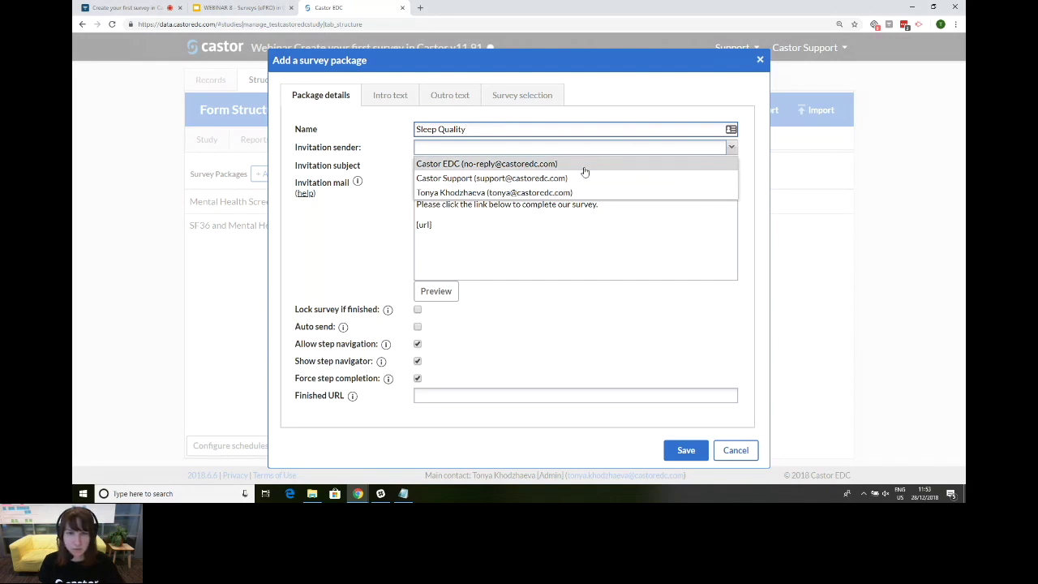
click(589, 179)
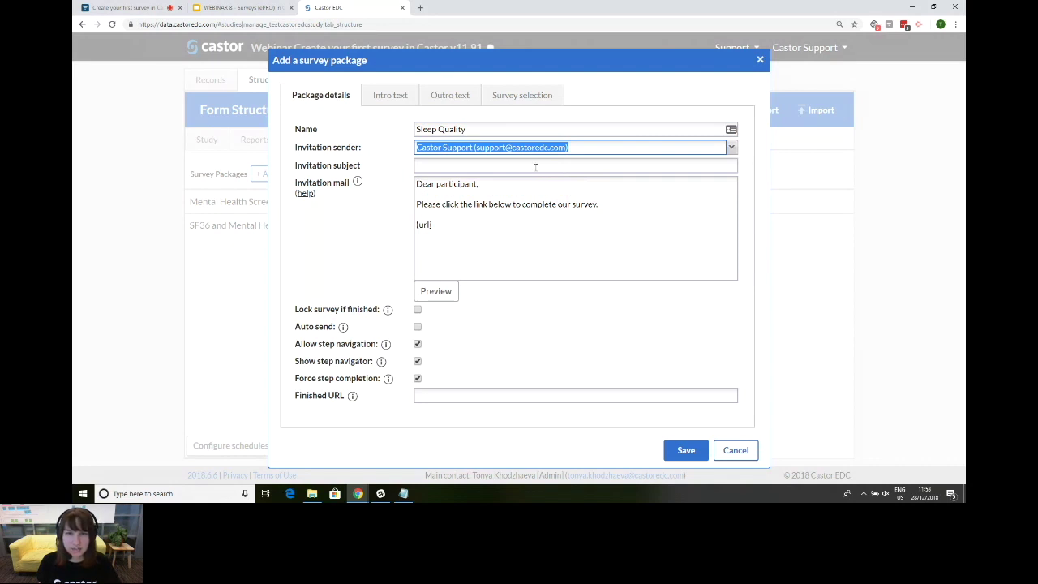
click(534, 166)
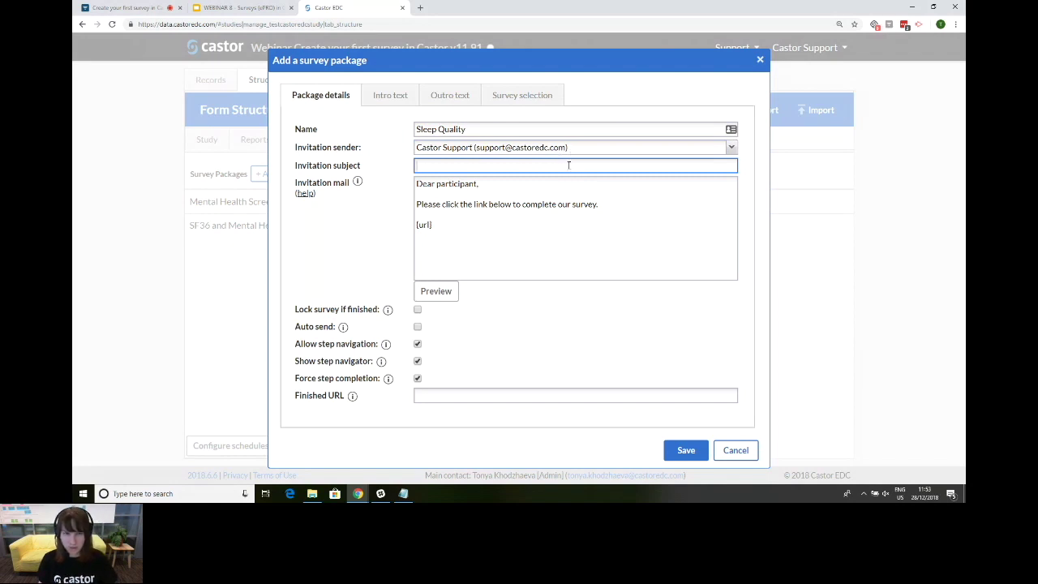
text(P)
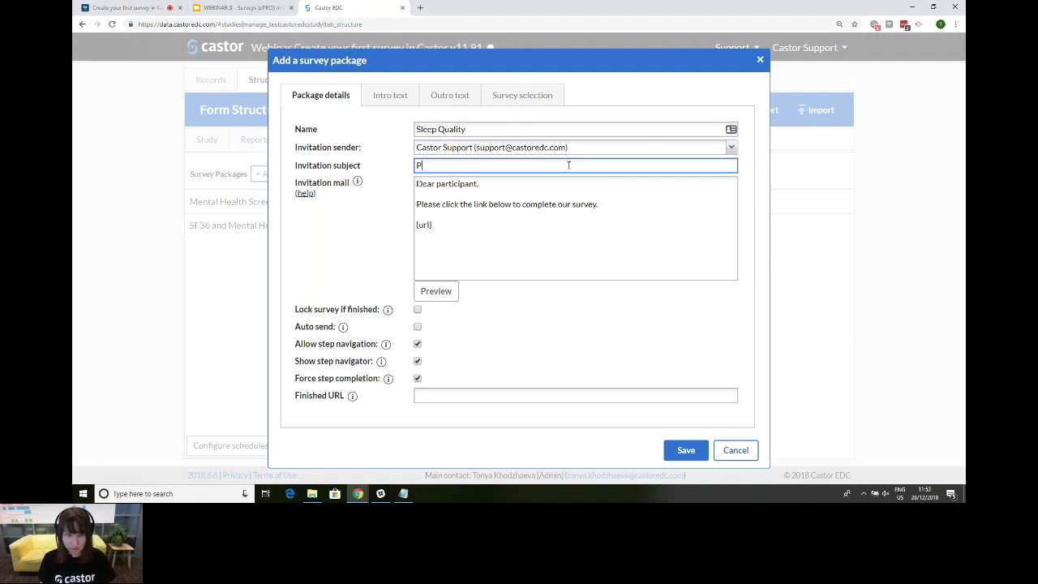
text(art)
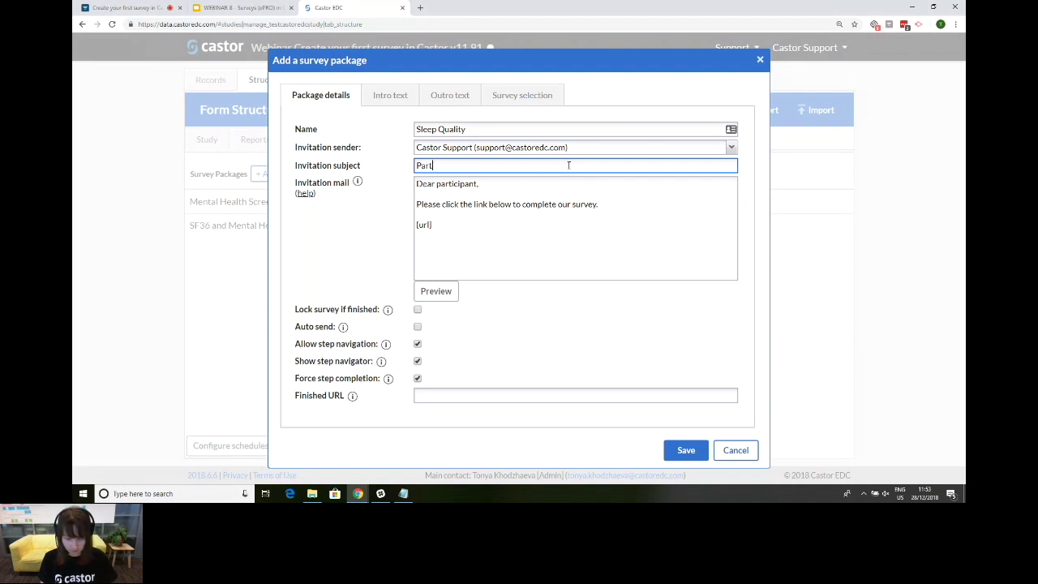
text(icipate in our su)
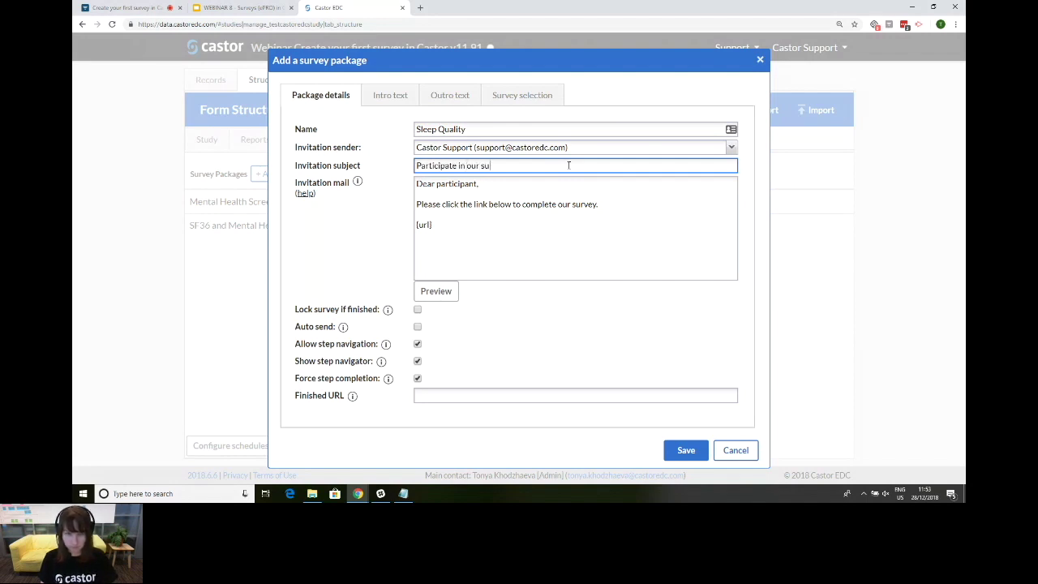
text(rvey)
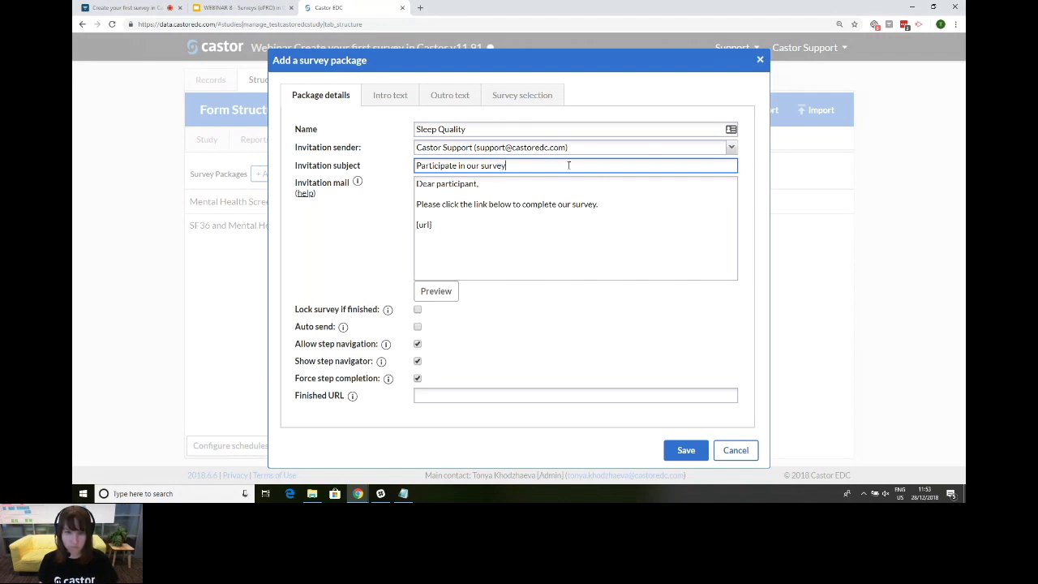
drag(439, 225, 411, 187)
click(422, 193)
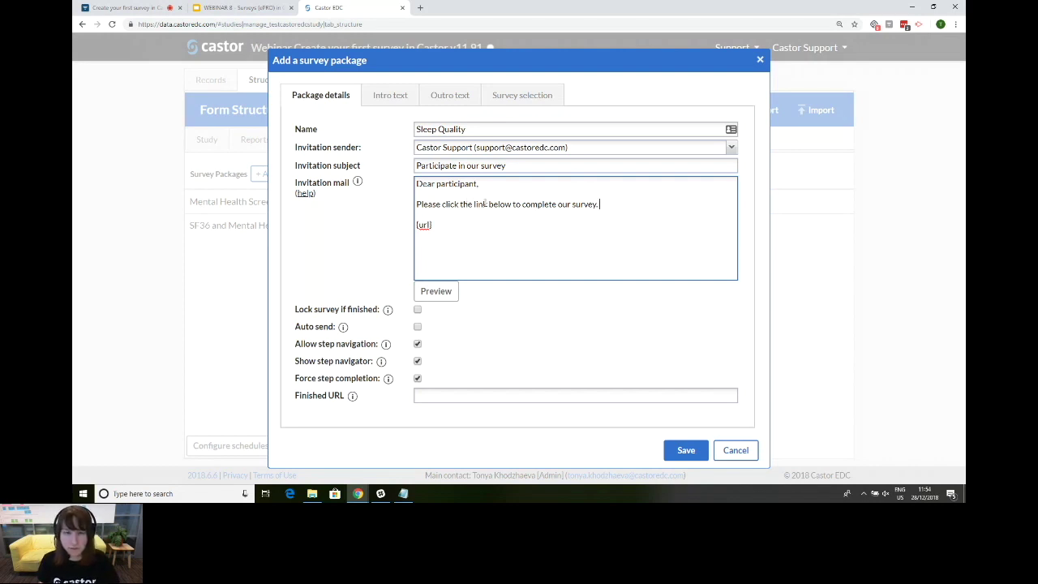
triple_click(452, 223)
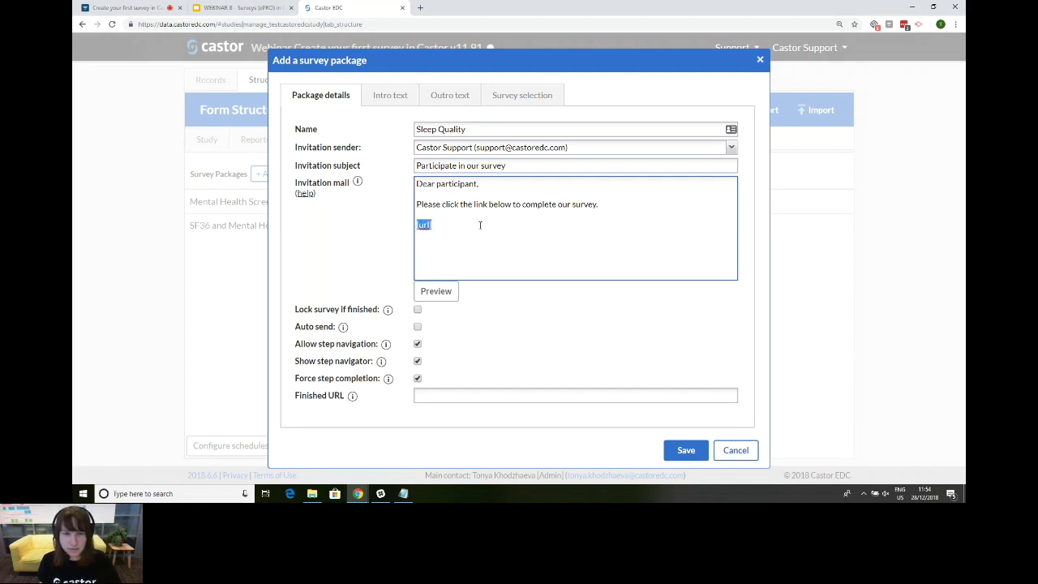
click(442, 225)
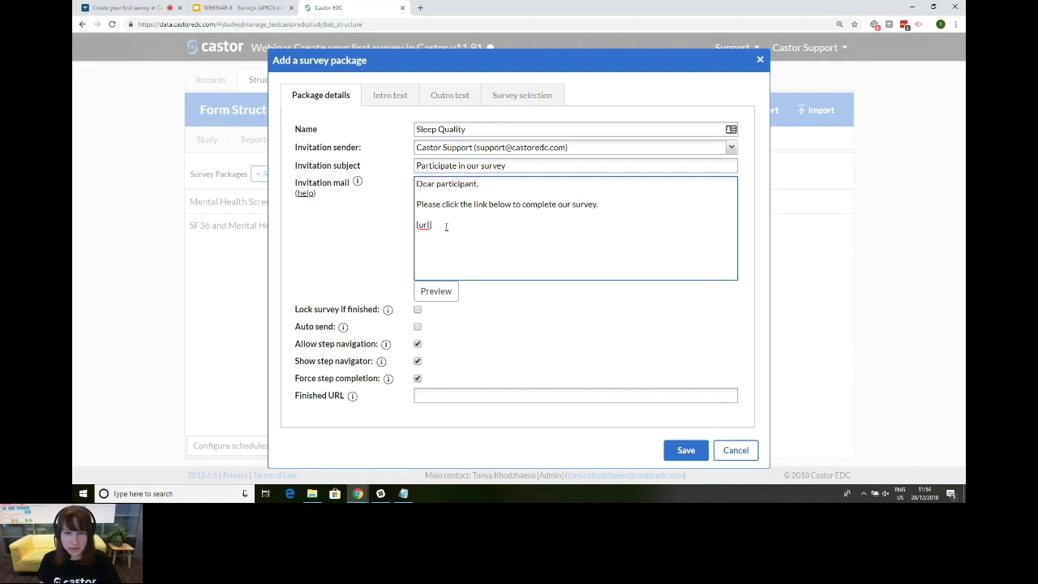
click(635, 205)
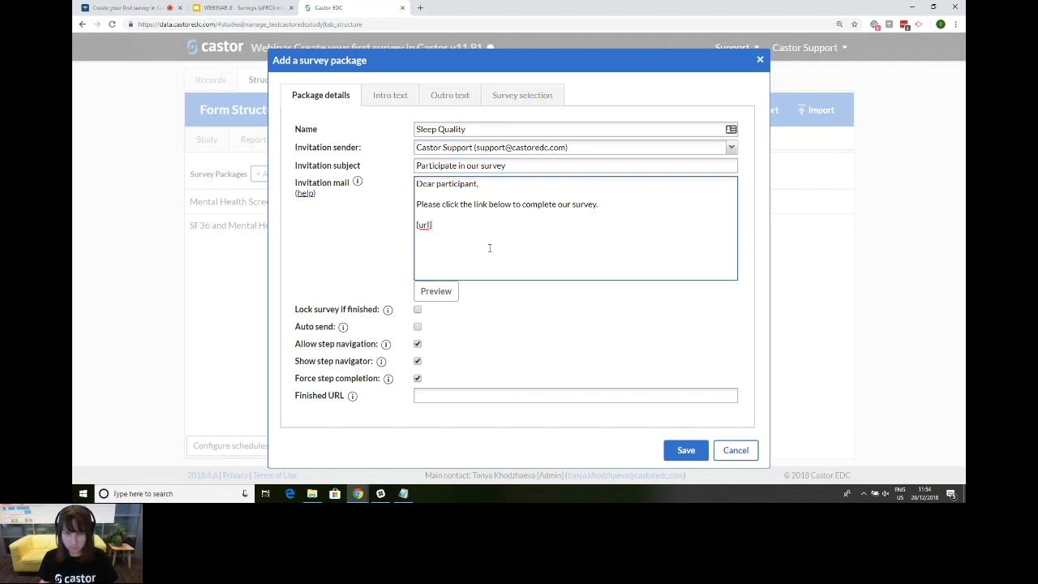
text(More in)
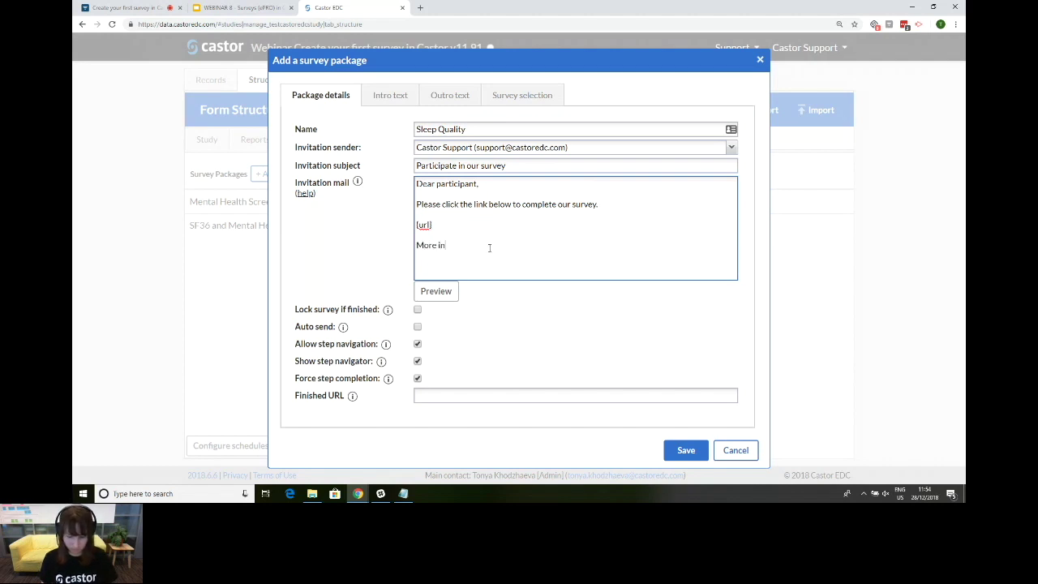
text(formation )
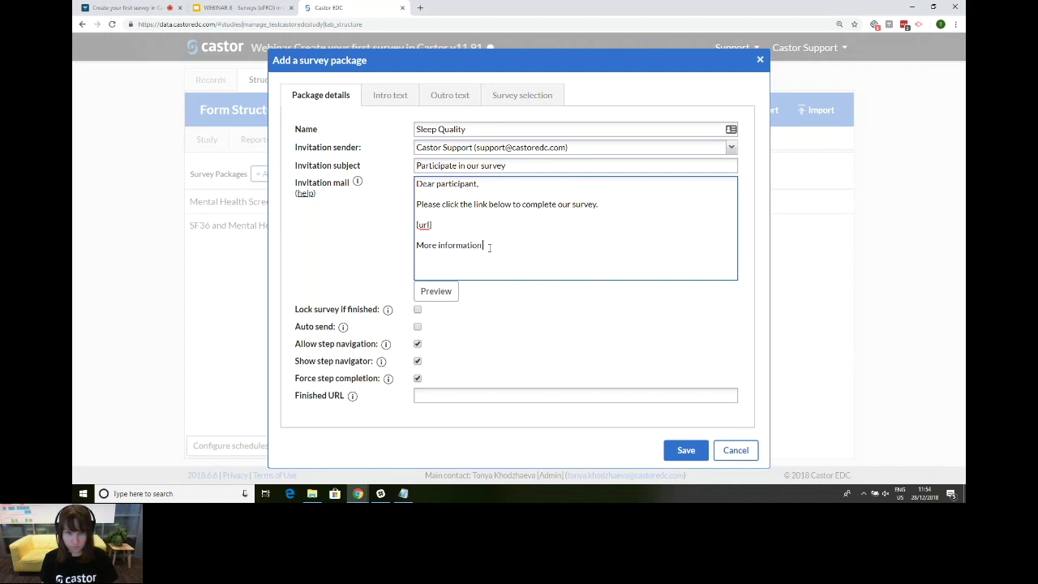
text(about the study can be)
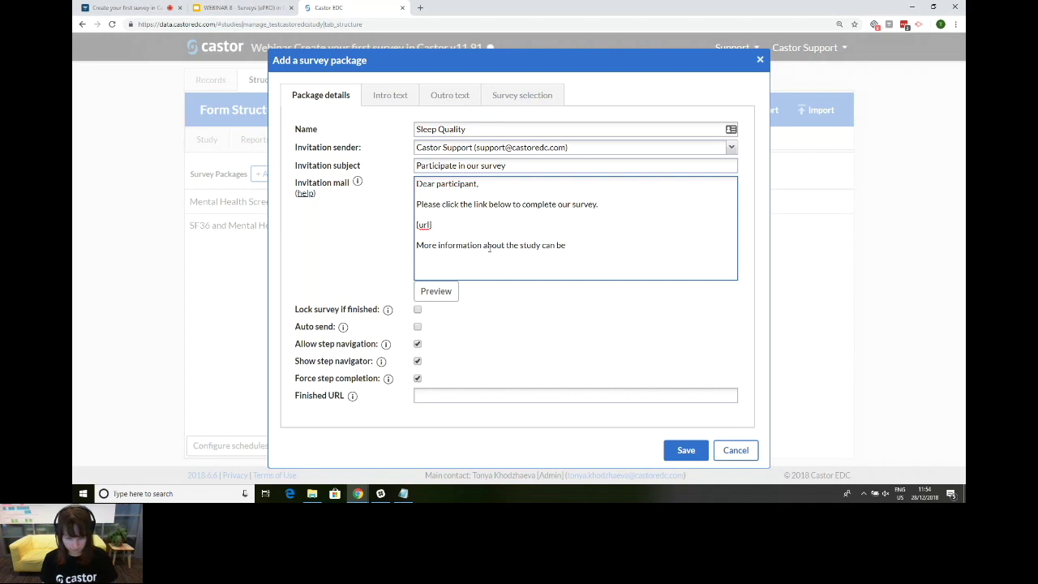
text( found o)
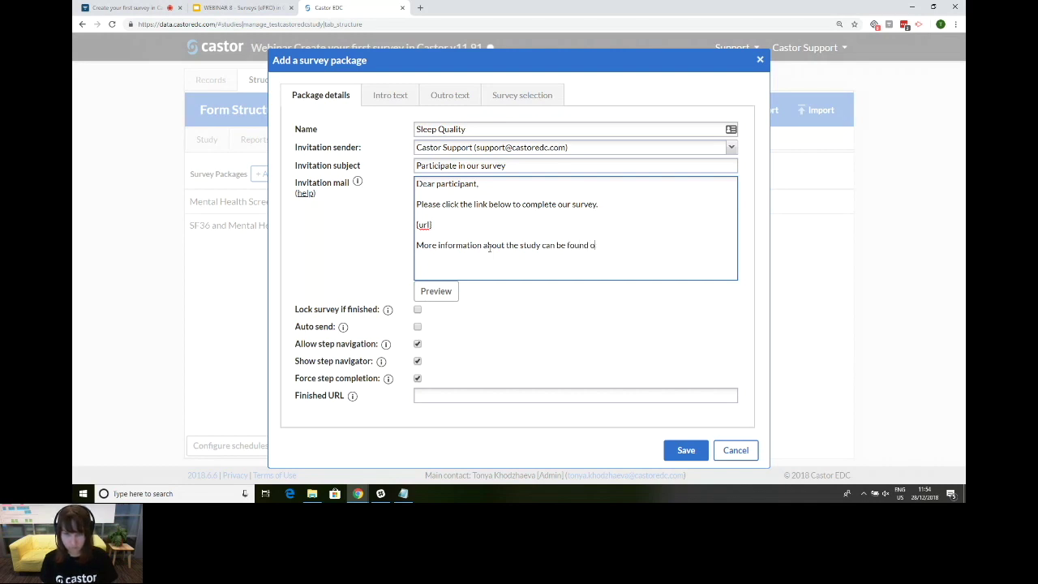
key(BackSpace)
text([her)
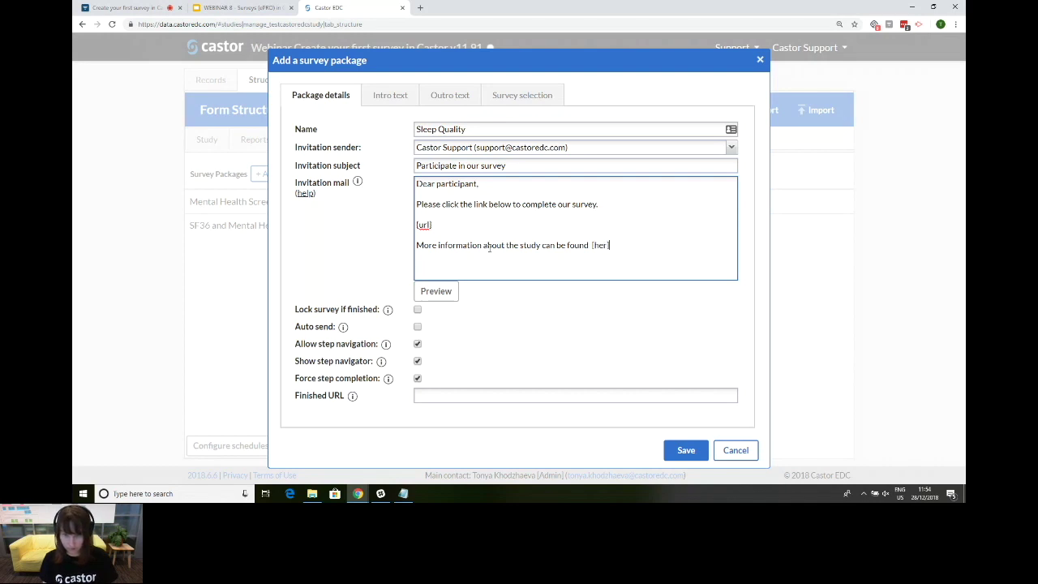
text(e)
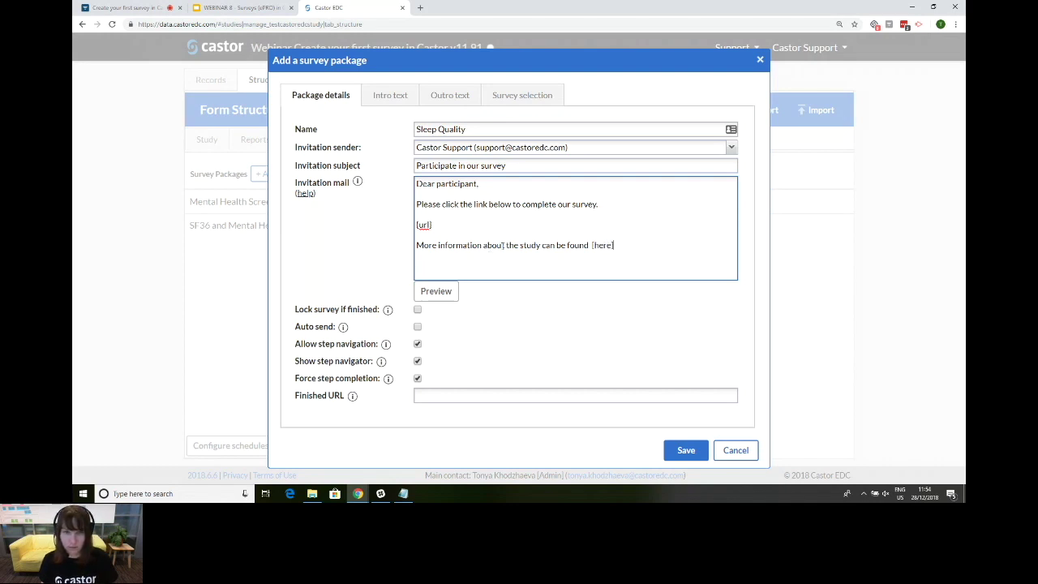
text(]()
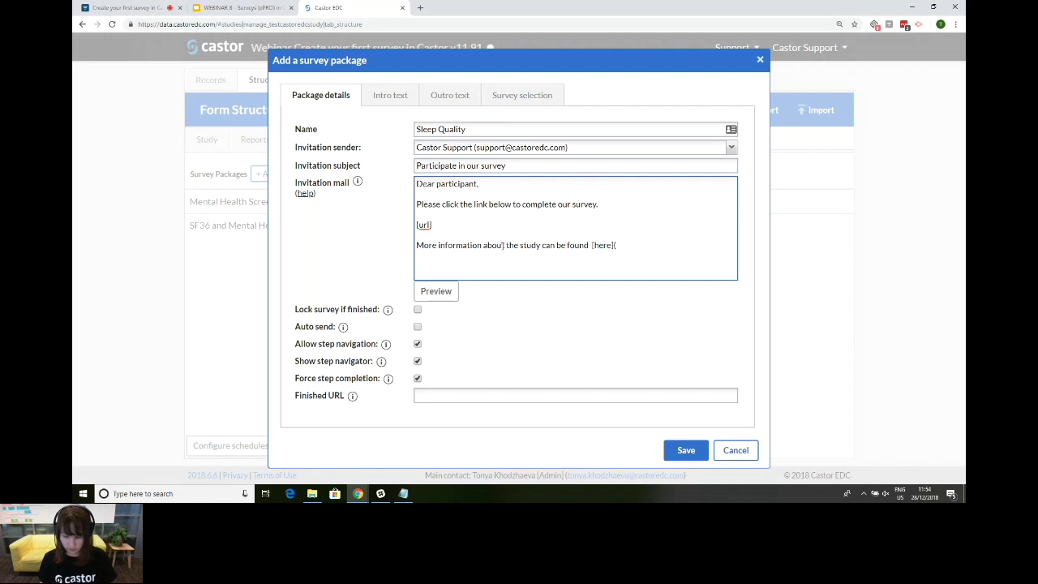
text())
text(http://cas)
text(toredc.com)
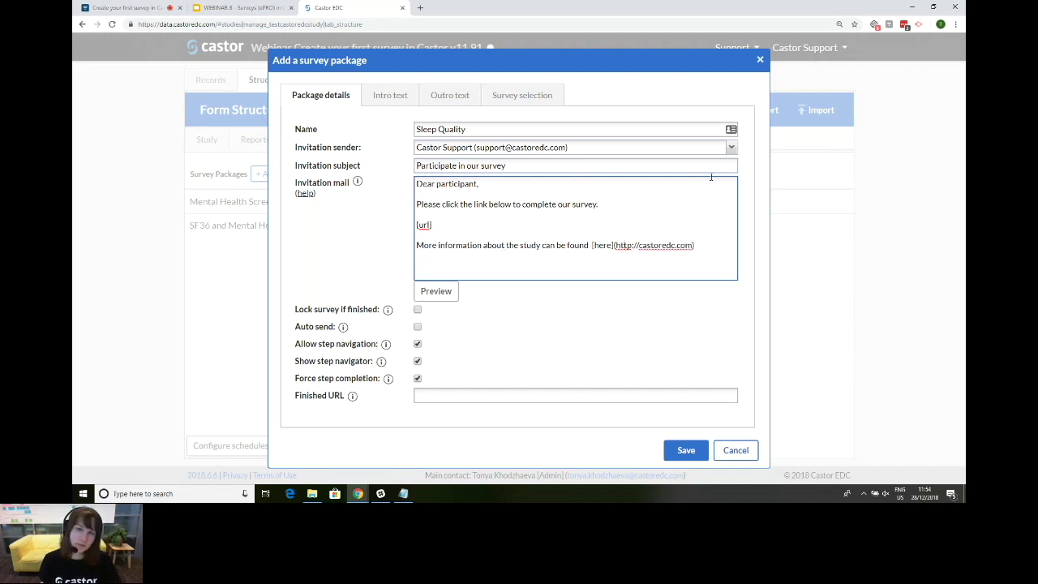
drag(694, 245, 617, 245)
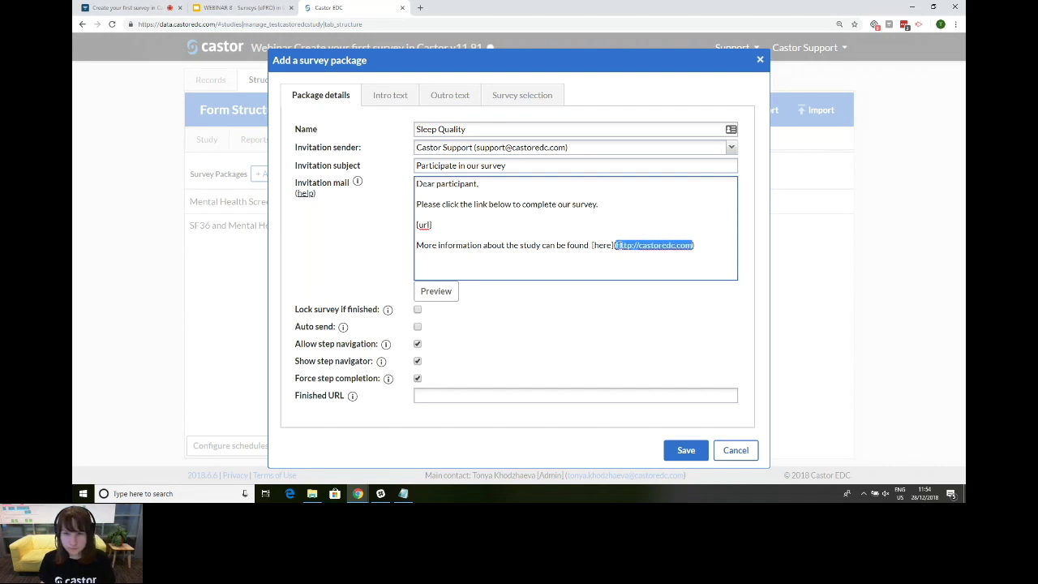
click(388, 304)
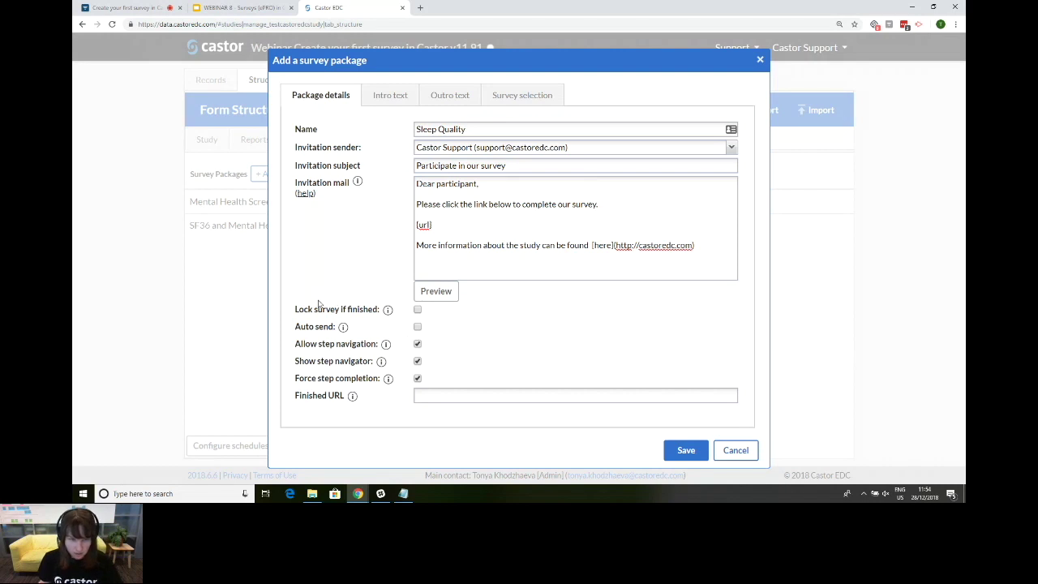
mouse_move(389, 315)
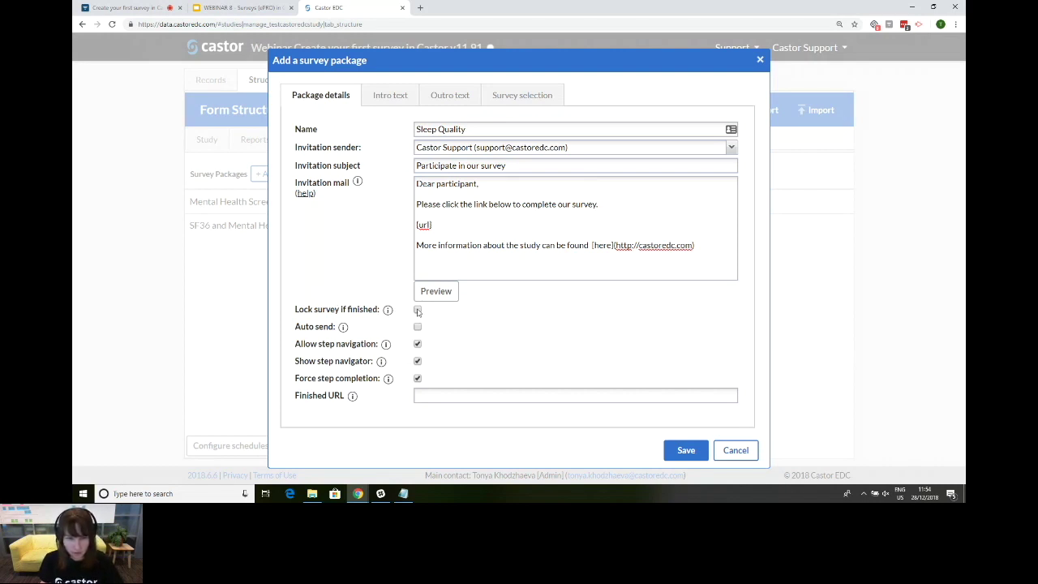
Step: Turn on 'Lock survey if finished' and turn off 'Allow step navigation' for the package
click(418, 310)
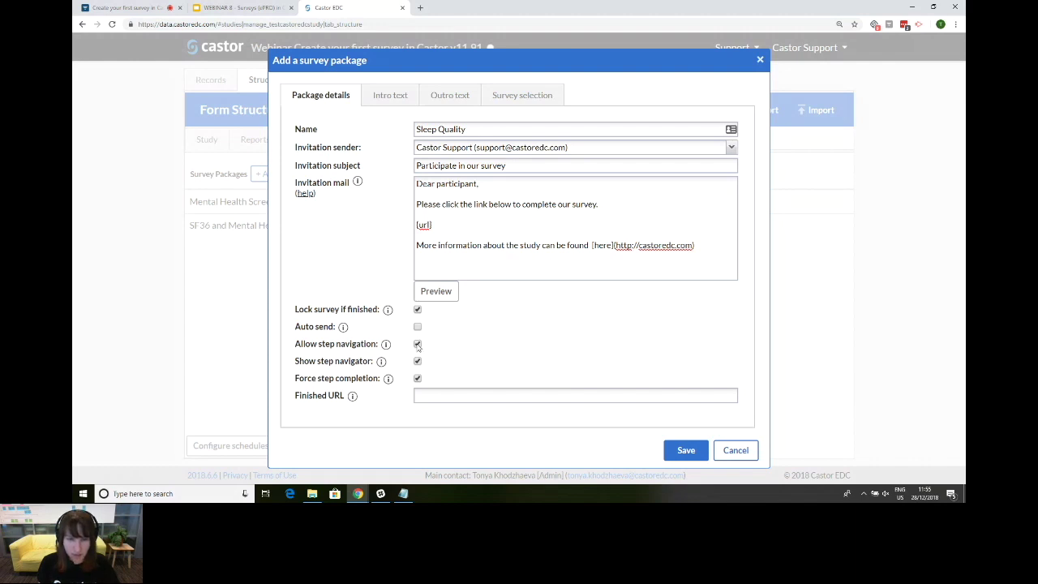
click(418, 345)
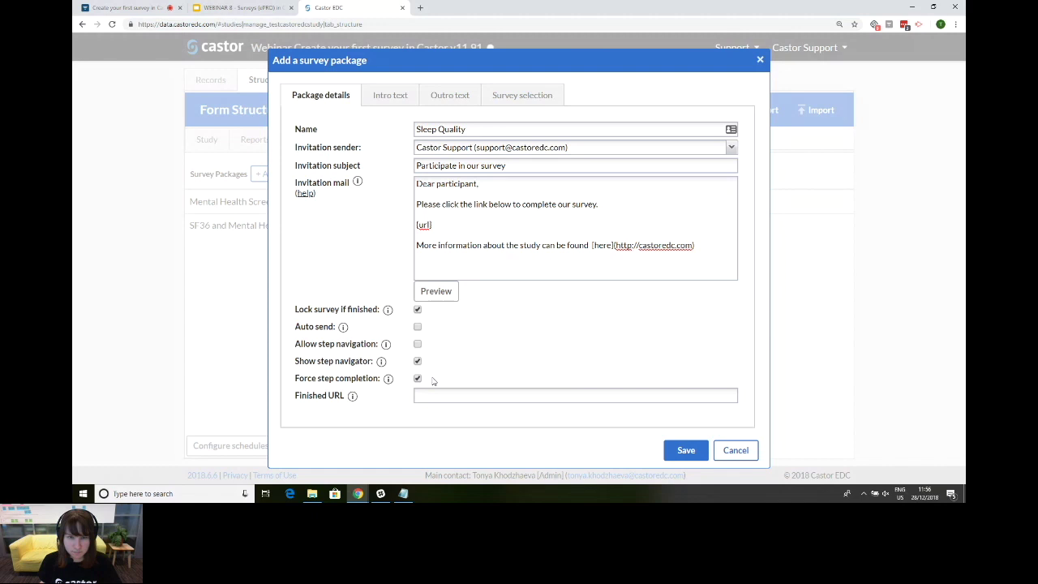
mouse_move(366, 405)
click(458, 396)
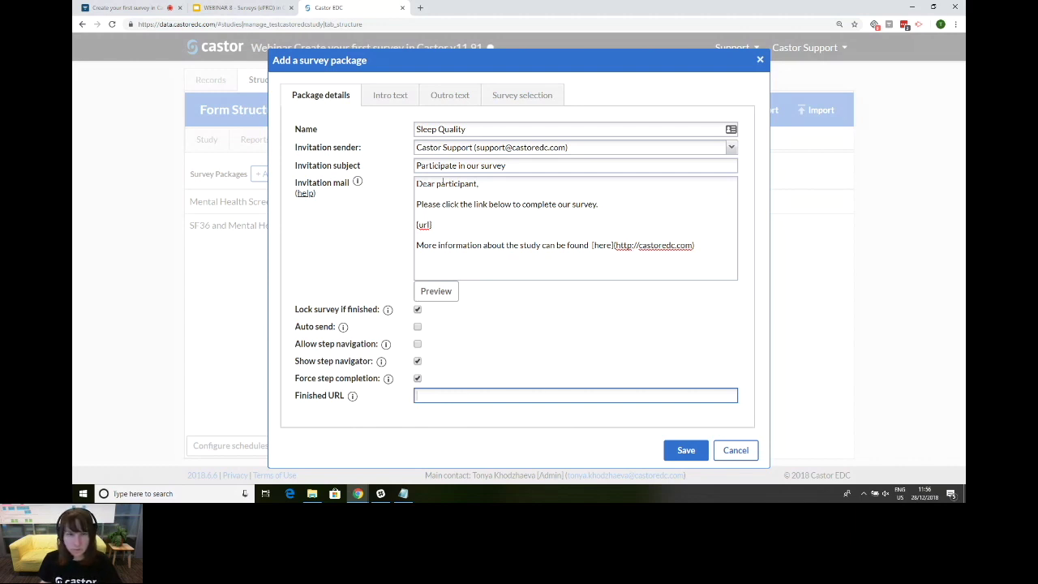
Step: Check the package's blank Intro text and Outro text, leaving both empty
click(392, 98)
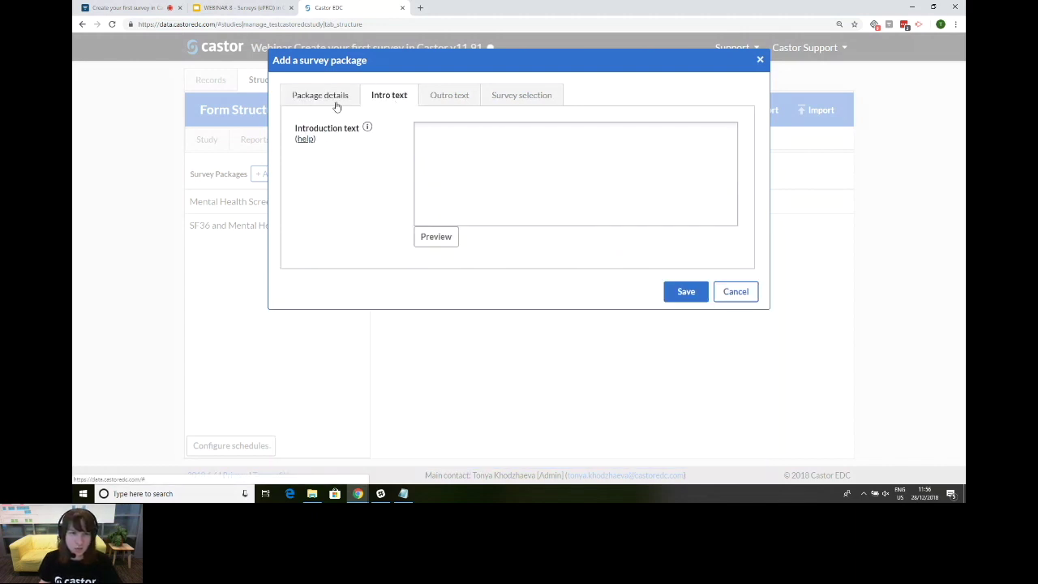
click(459, 136)
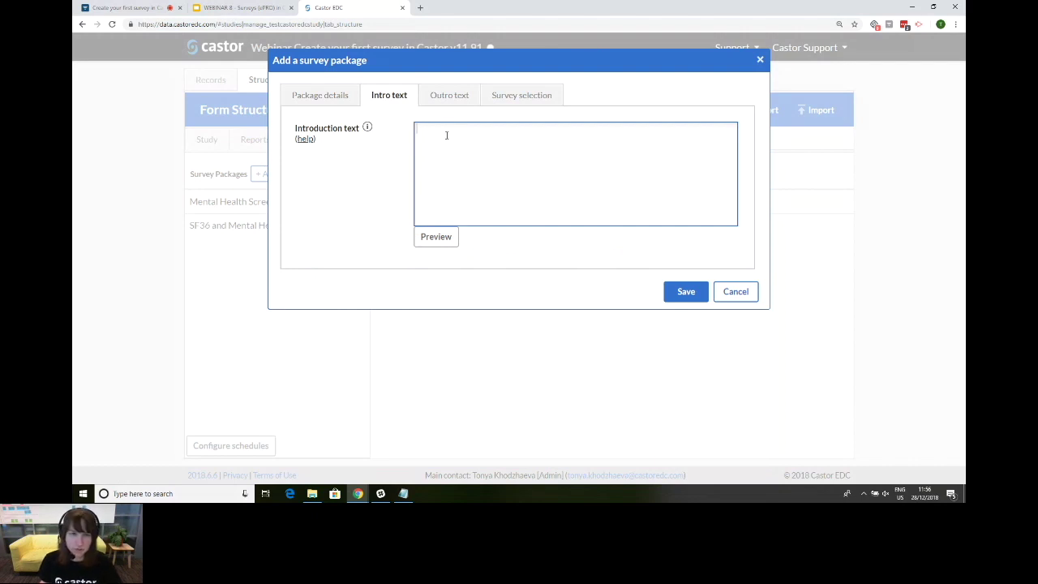
click(448, 96)
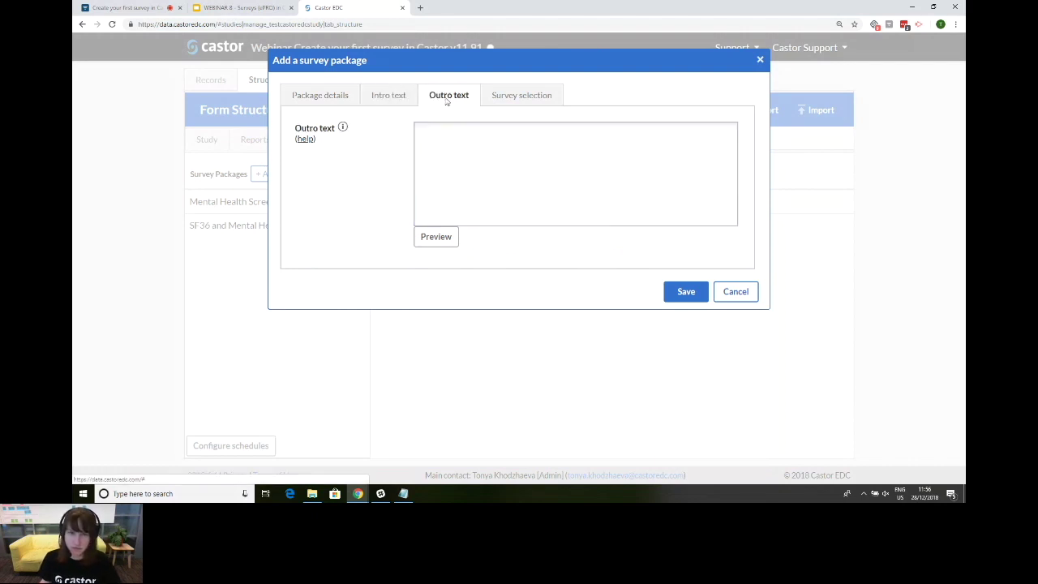
click(447, 152)
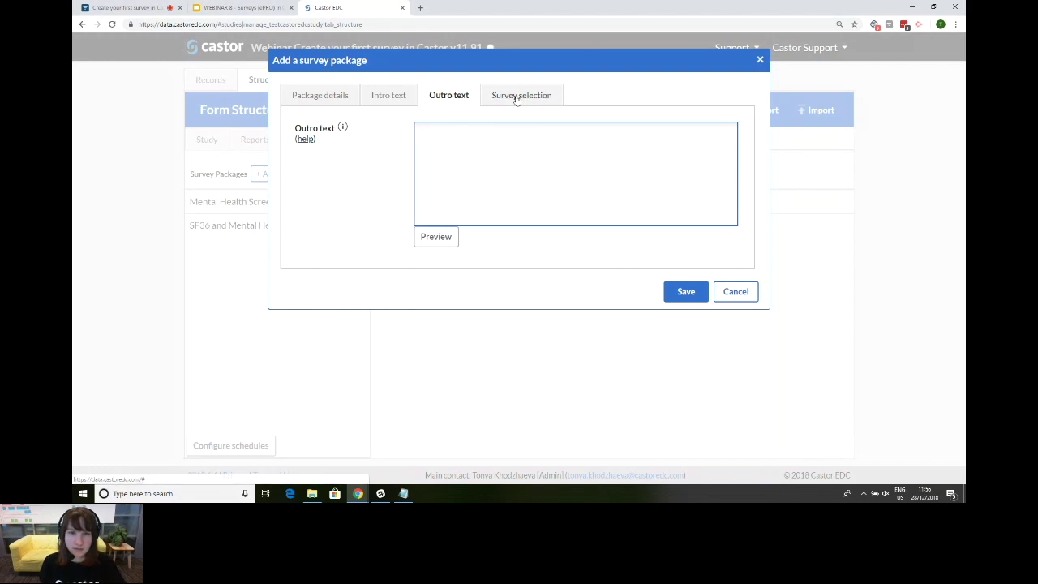
click(516, 98)
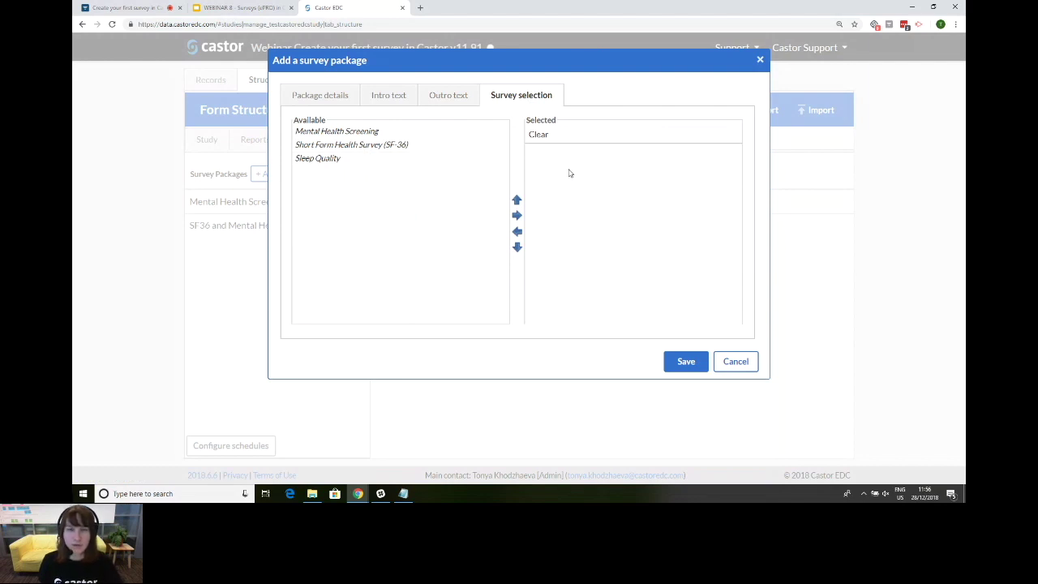
Step: Move the Sleep Quality survey from Available to Selected and save the package
click(372, 162)
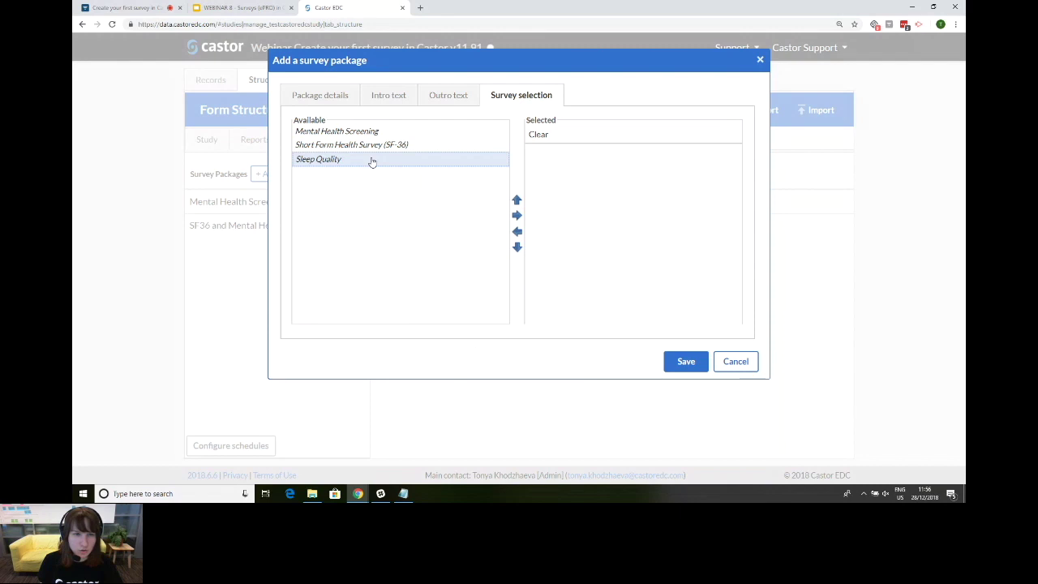
click(517, 216)
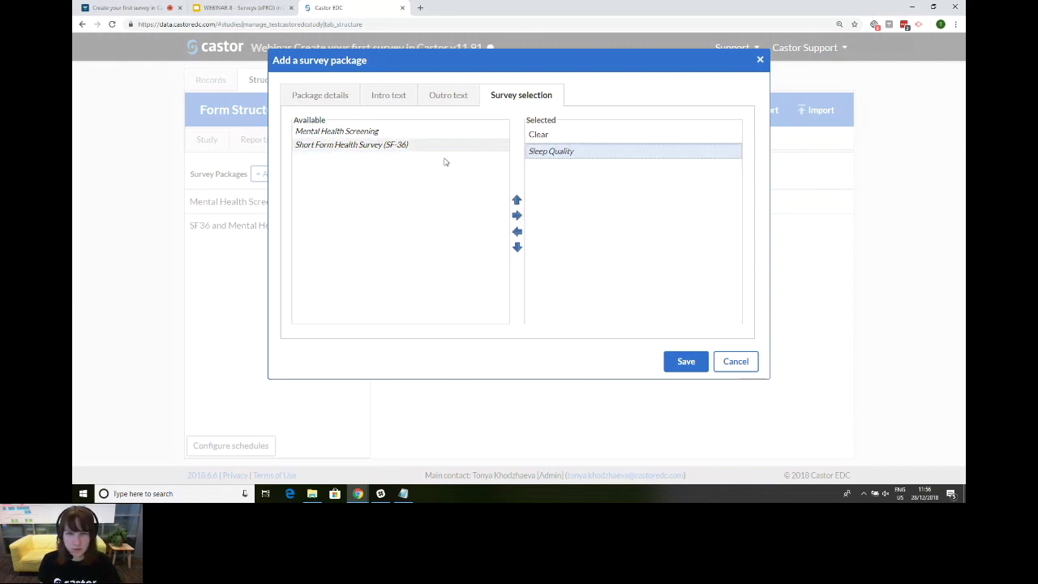
click(686, 361)
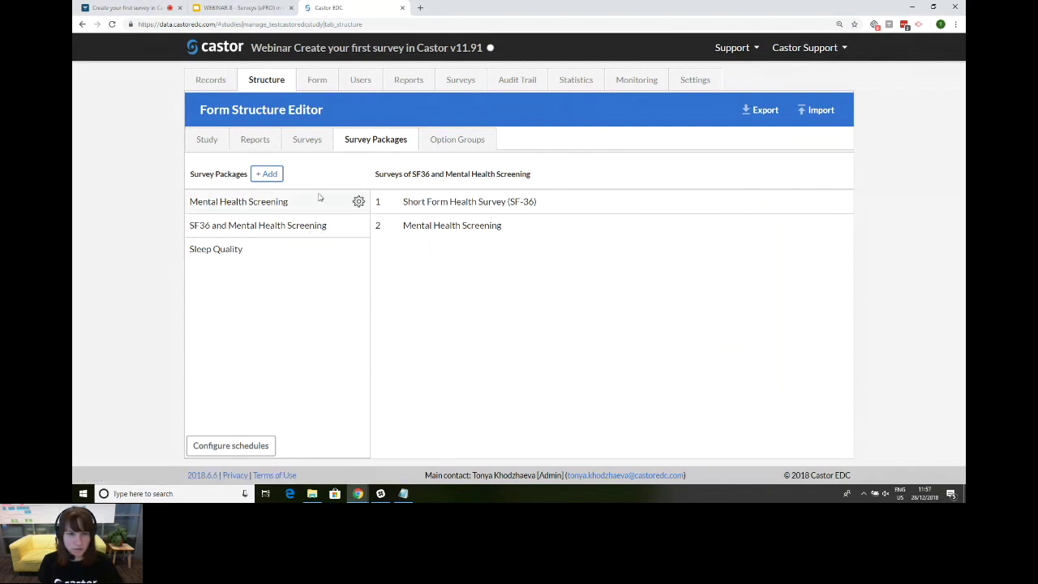
Step: Verify the Sleep Quality package contains the Sleep Quality survey, then go back to the webinar slides
click(310, 250)
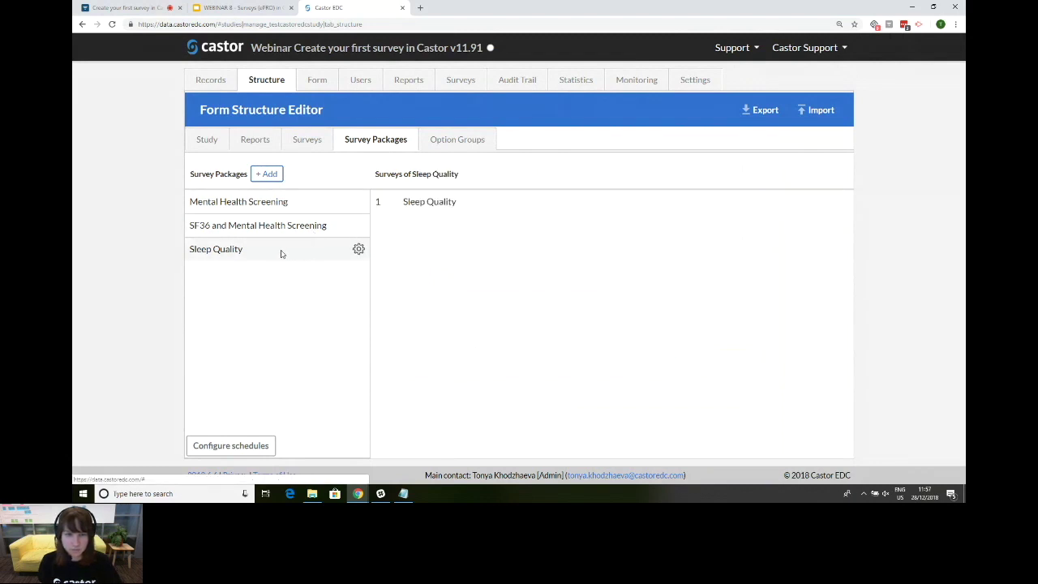
click(358, 251)
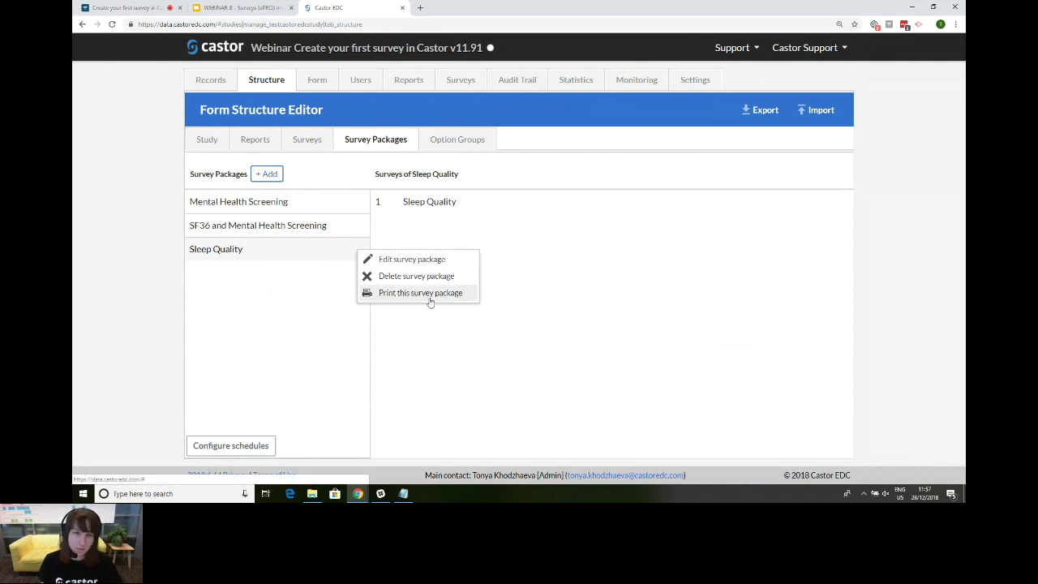
click(560, 271)
mouse_move(343, 253)
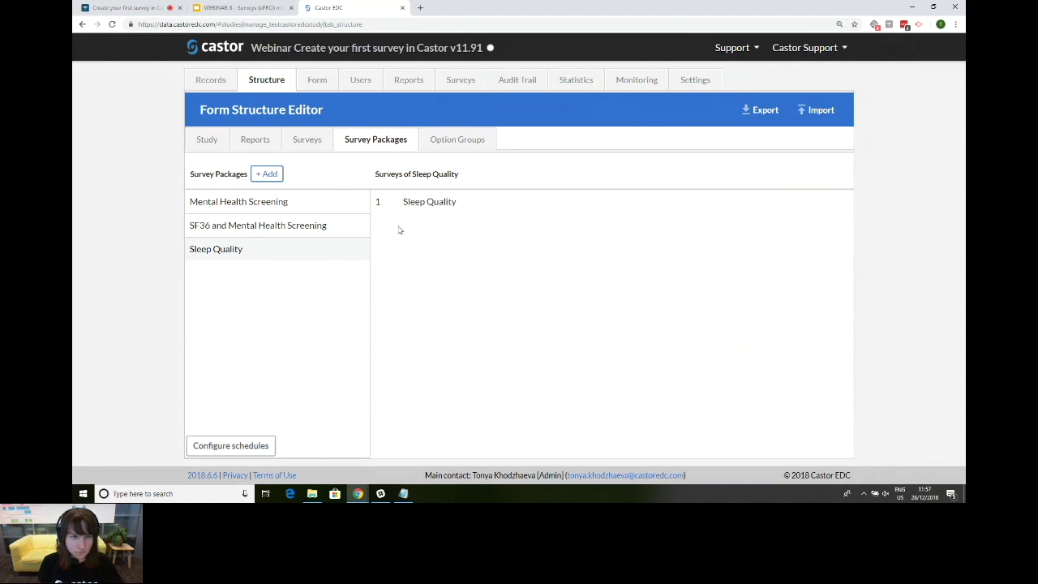
click(243, 7)
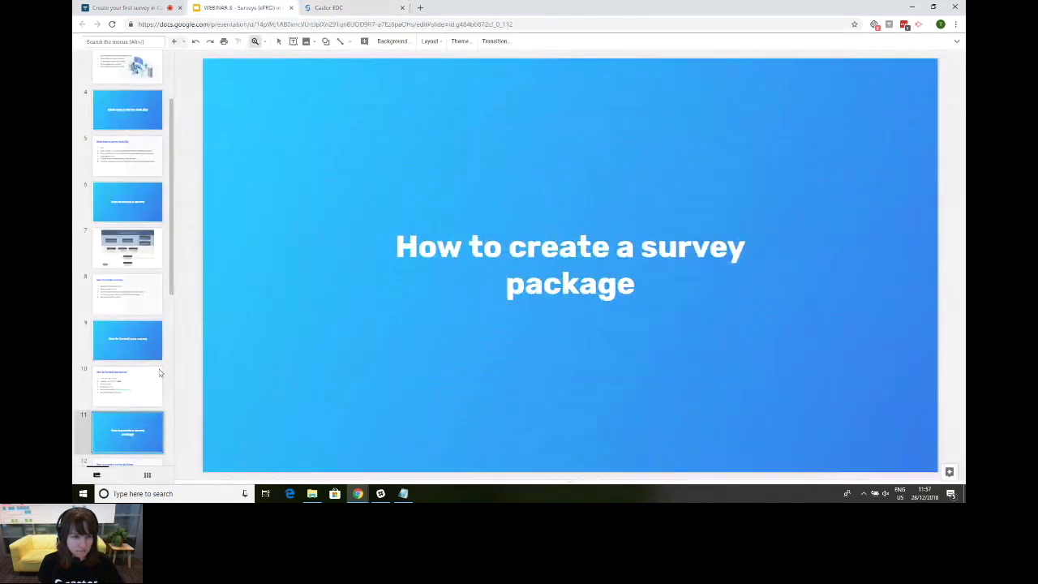
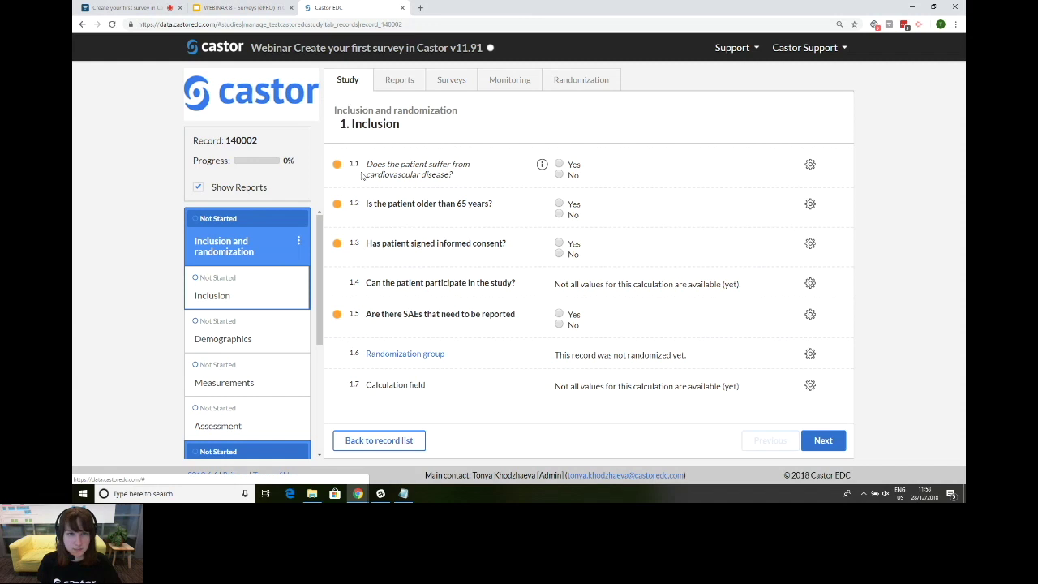
Step: Start a Sleep Quality survey invitation for record 140002 and enter the recipient's e-mail
click(458, 86)
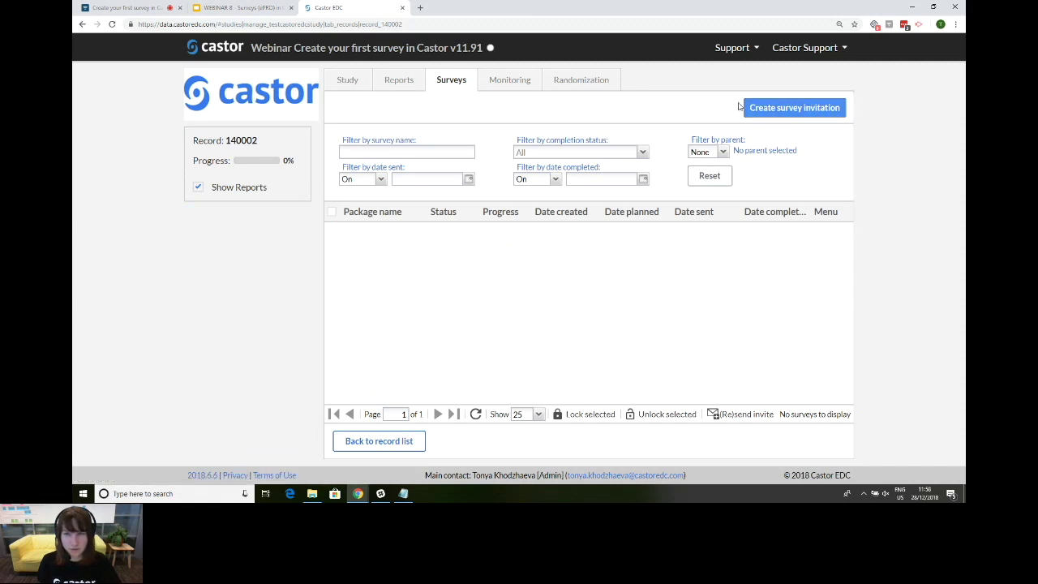
click(810, 114)
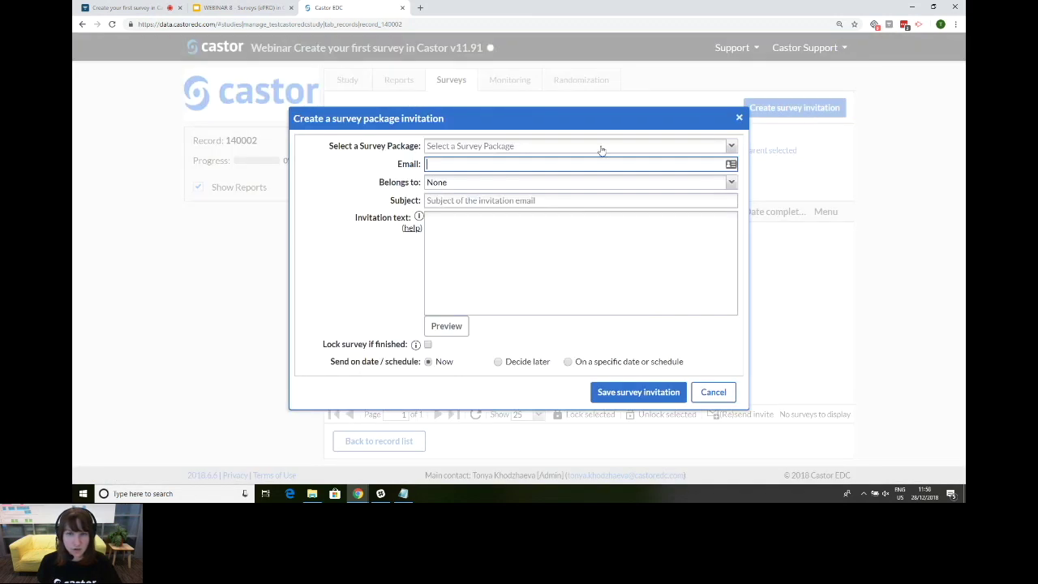
click(601, 149)
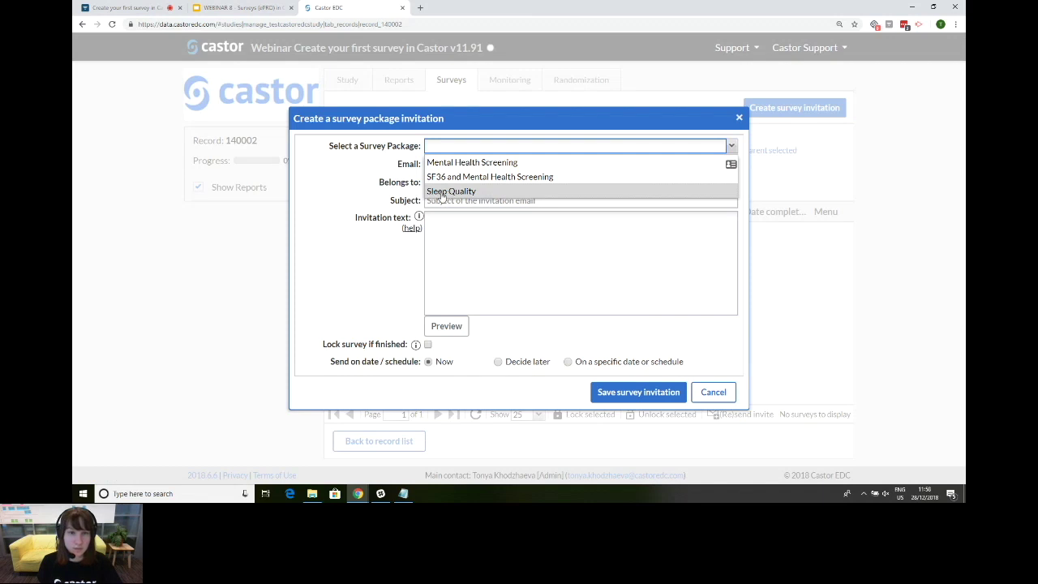
click(506, 192)
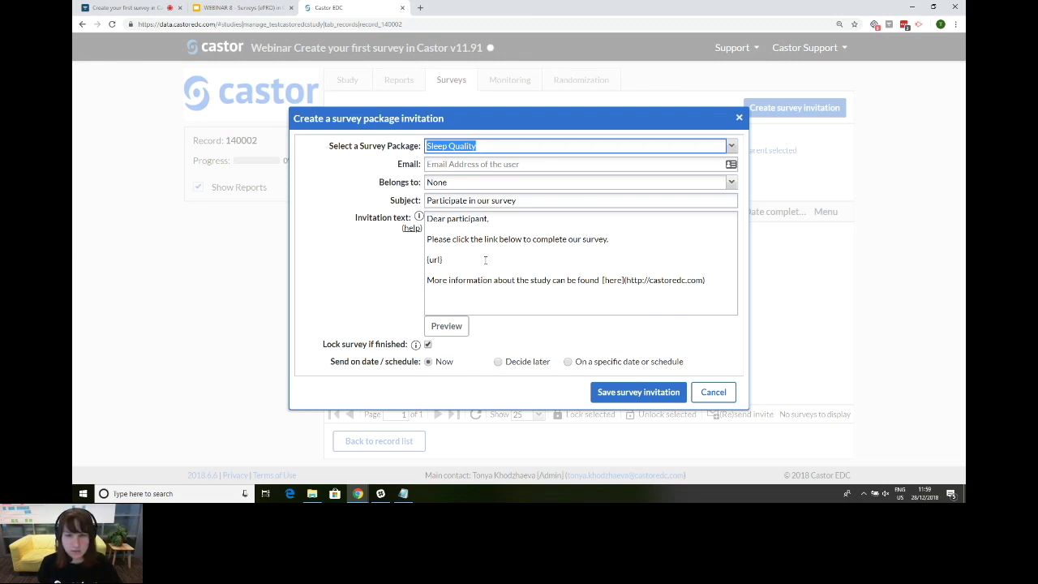
click(473, 165)
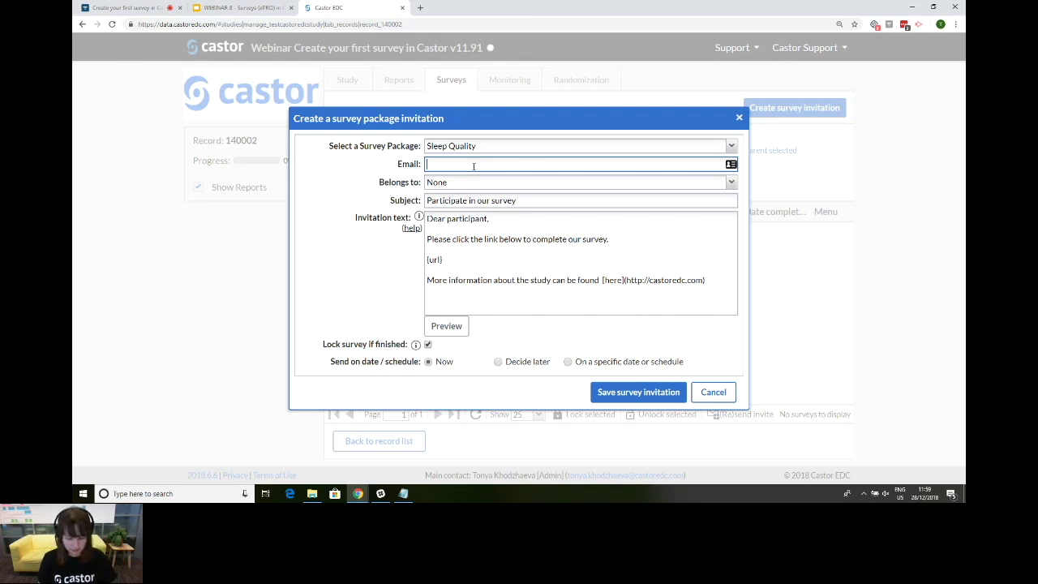
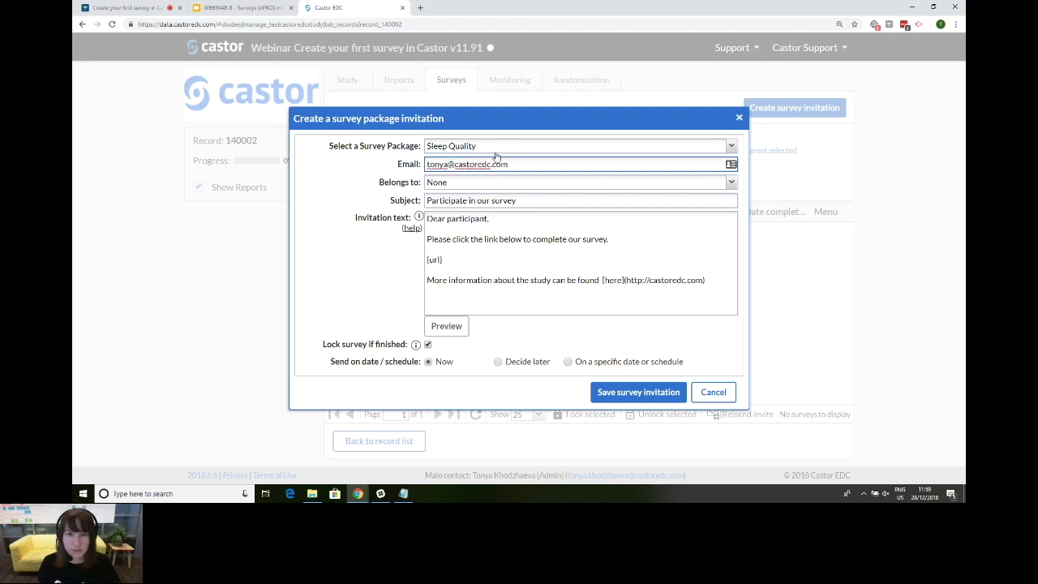
Step: Link the invitation to the Inclusion and randomization phase and save it to send now
click(562, 185)
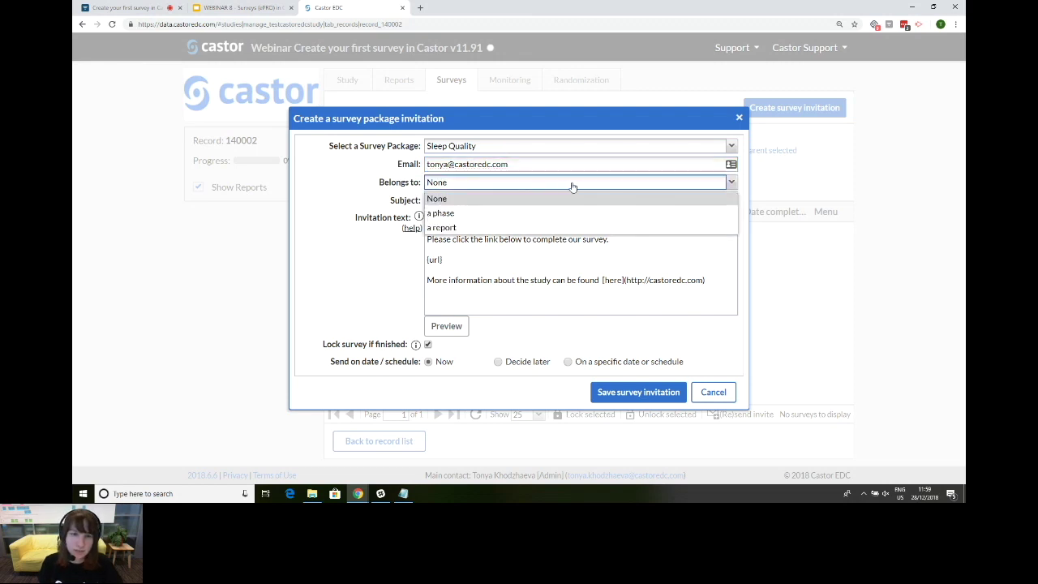
click(542, 214)
click(541, 187)
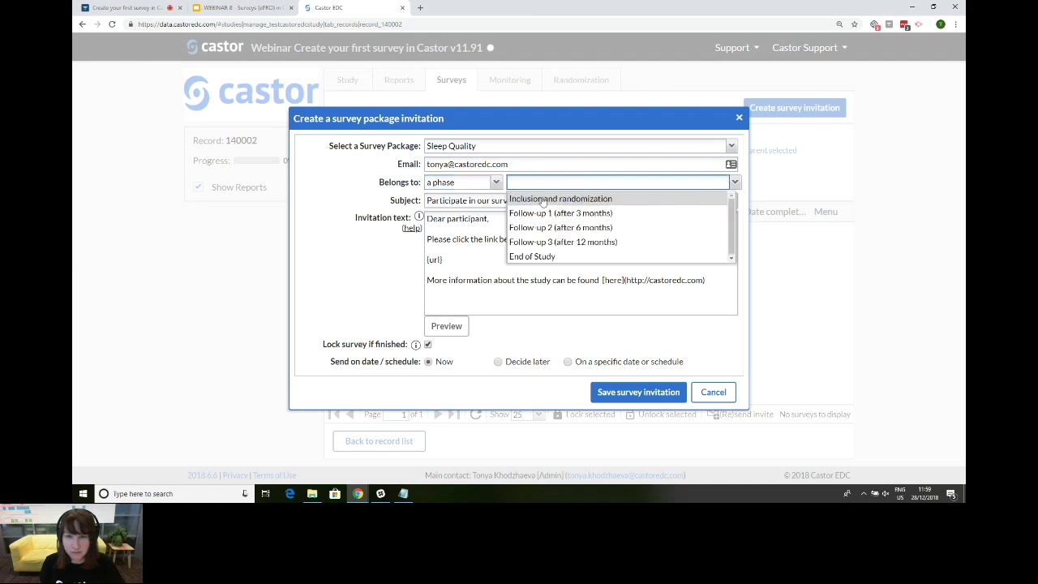
click(544, 201)
click(528, 237)
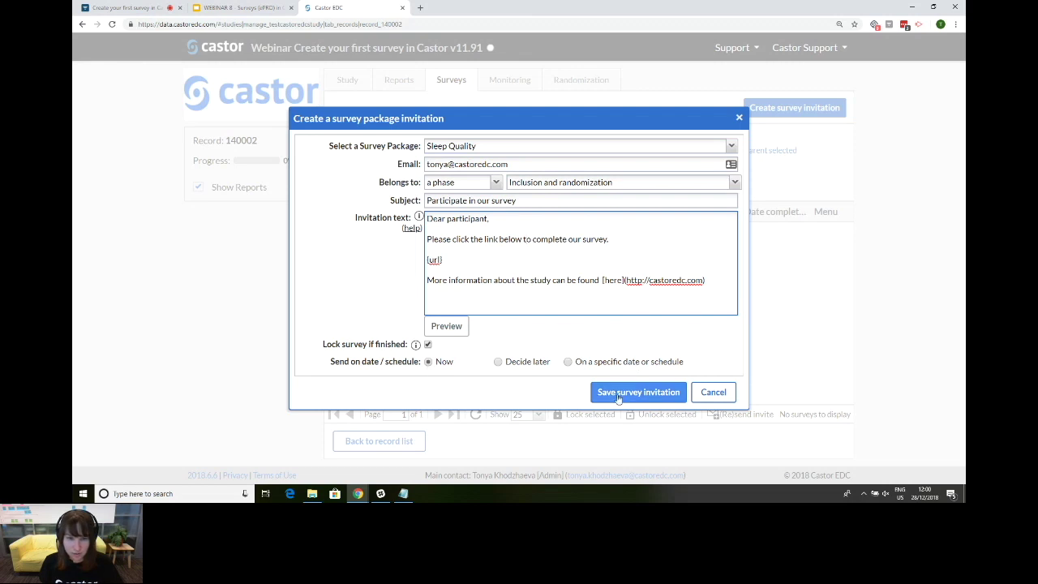
click(624, 396)
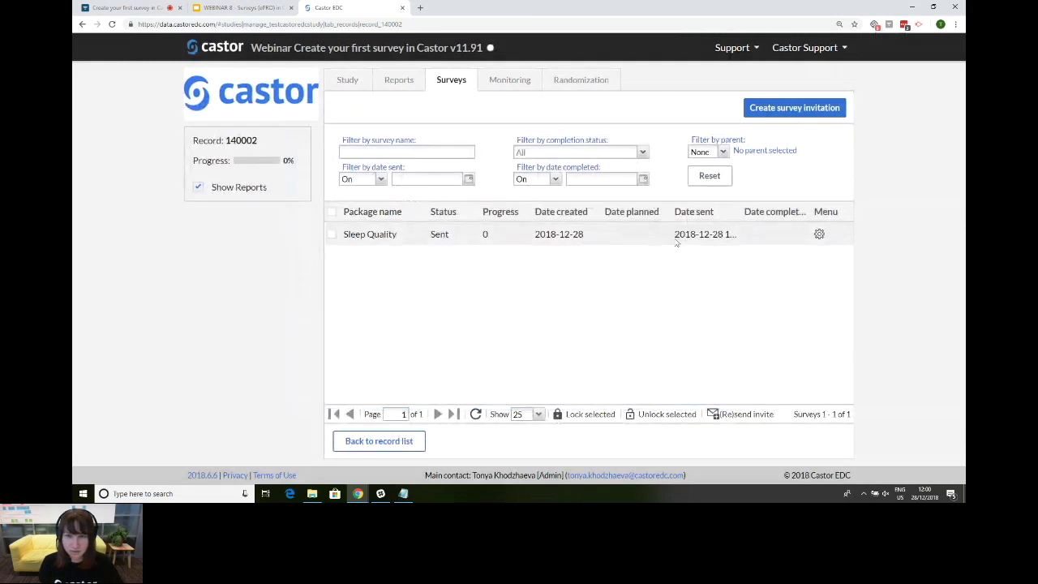
Step: Widen the Date sent column and inspect the Sleep Quality invitation's options menu
drag(742, 212, 751, 213)
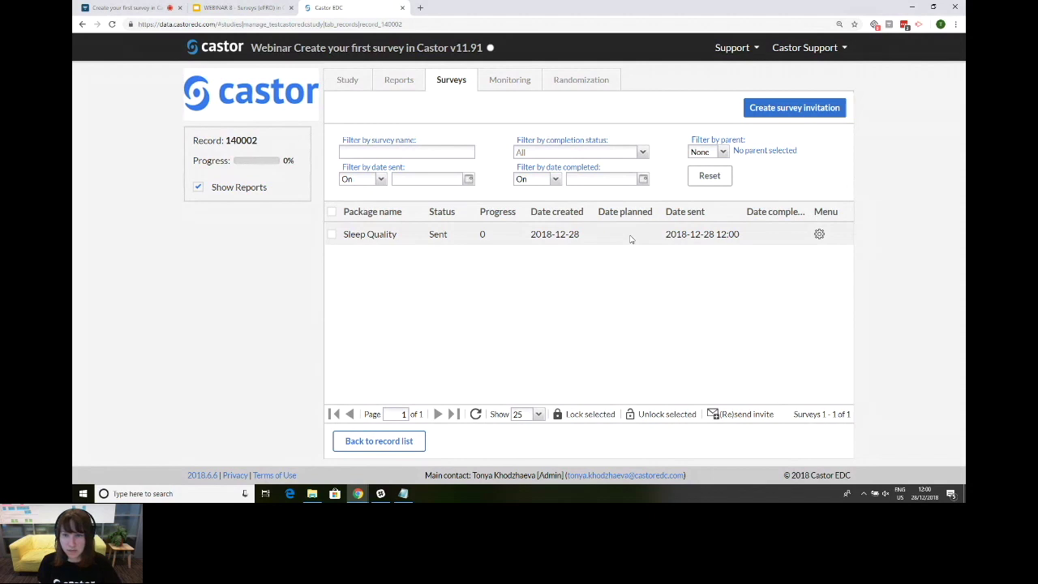
click(820, 237)
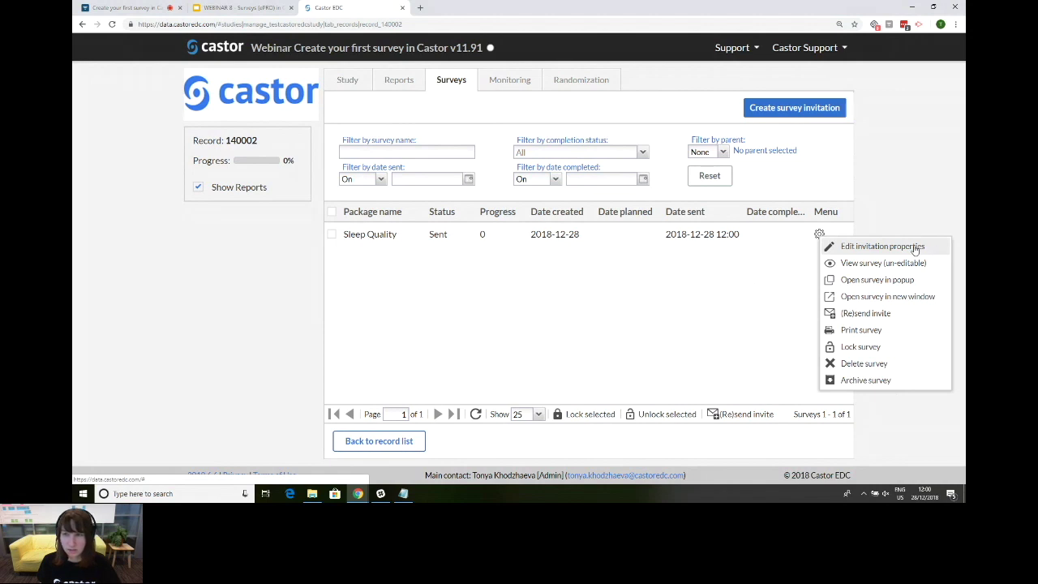
click(735, 279)
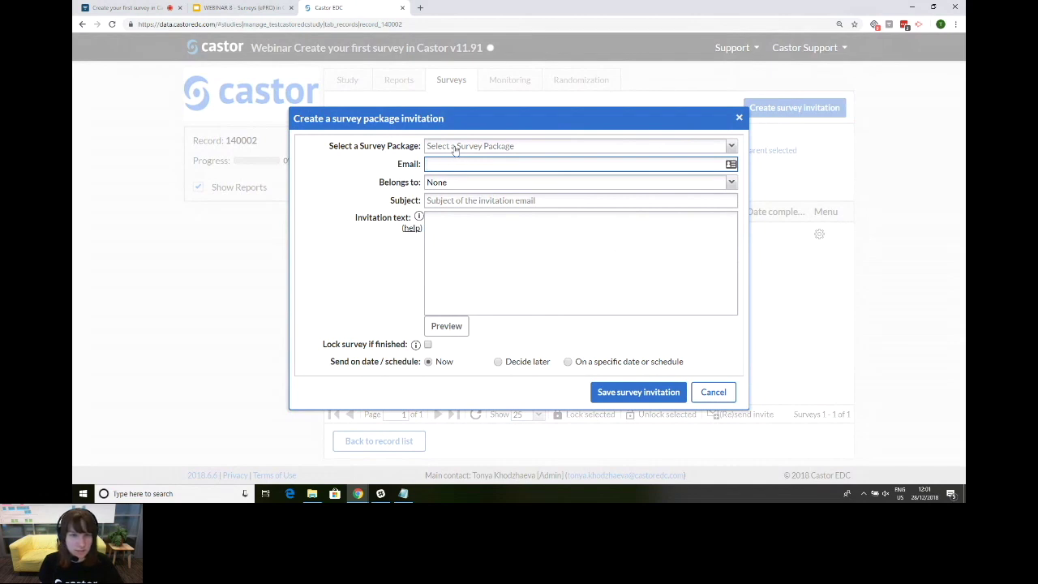
Step: Start a Sleep Quality invitation draft, then discard it
click(453, 147)
click(455, 192)
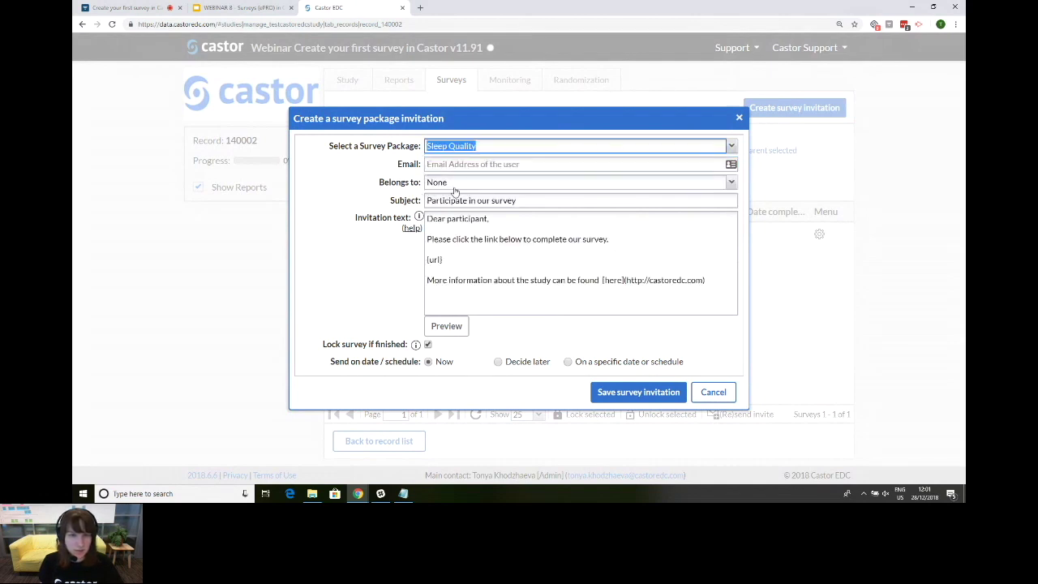
click(467, 165)
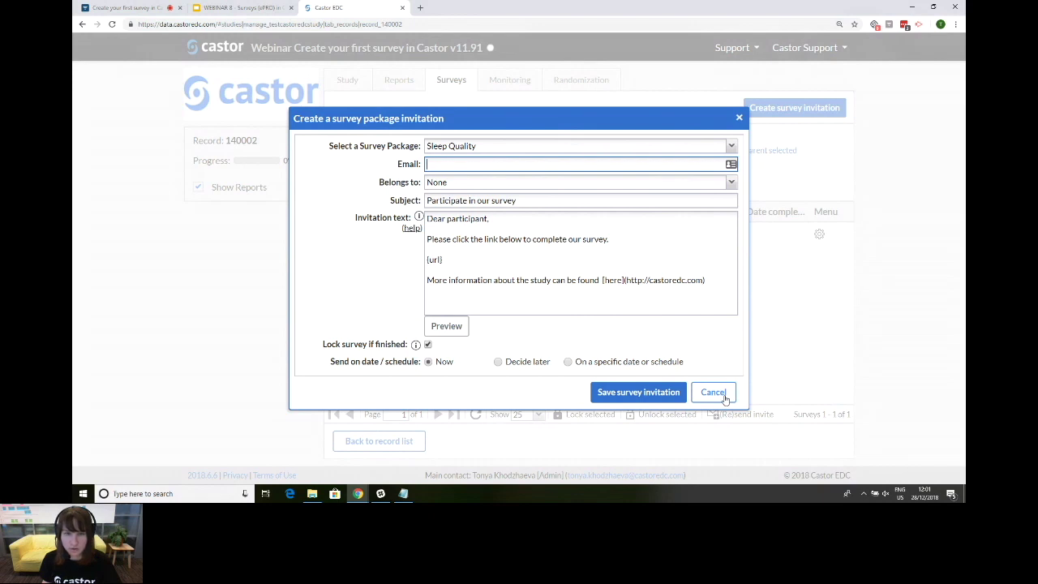
click(724, 395)
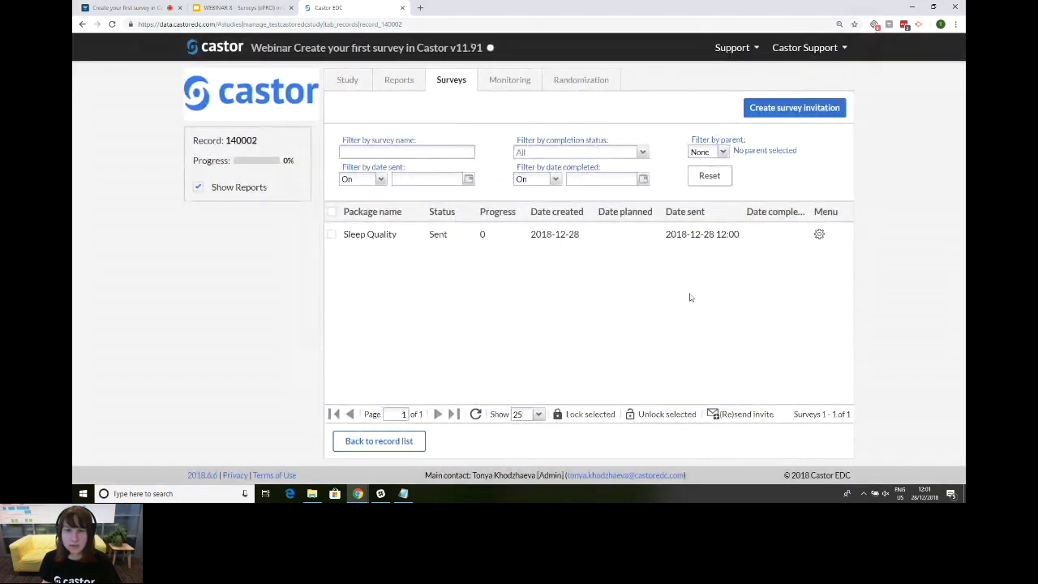
Step: Send a new Sleep Quality invitation to a different e-mail address, then return to the record list
click(800, 107)
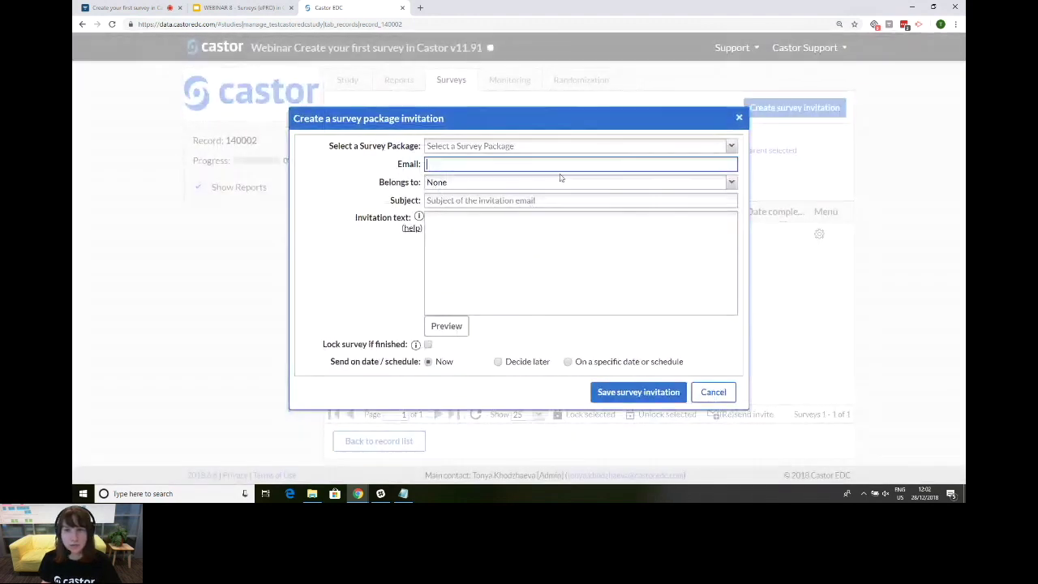
click(450, 149)
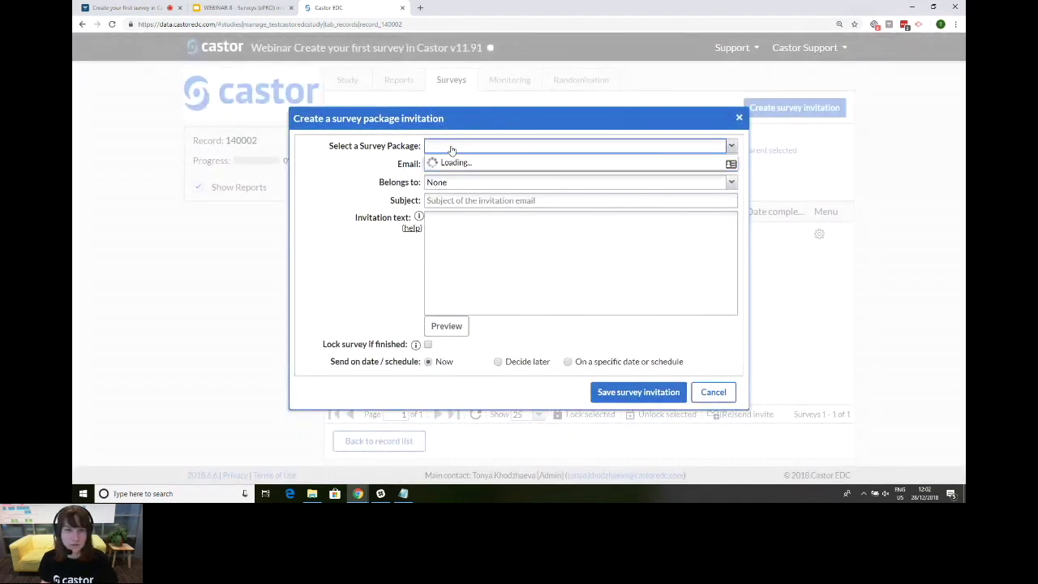
click(448, 192)
click(438, 165)
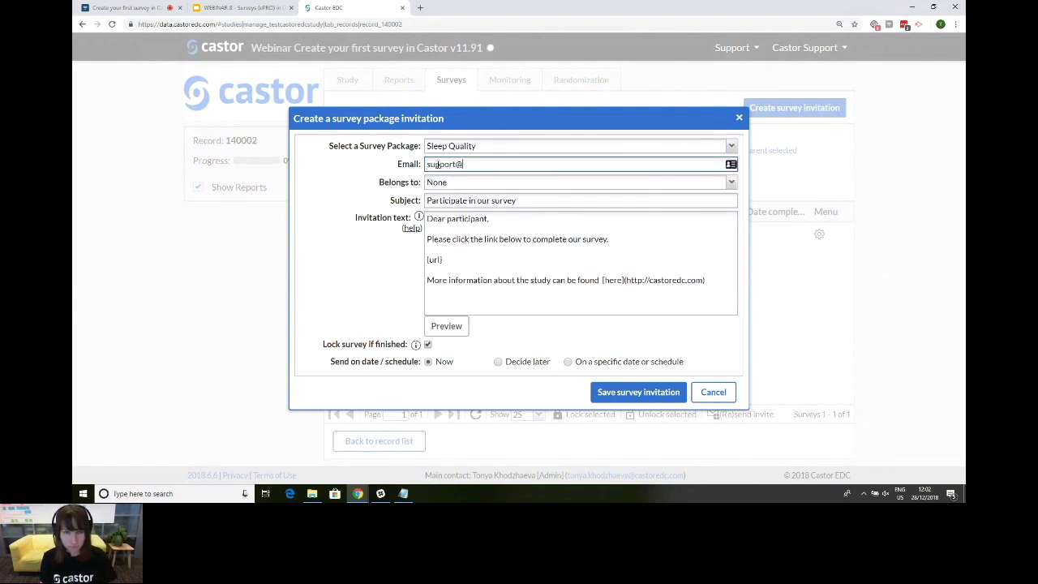
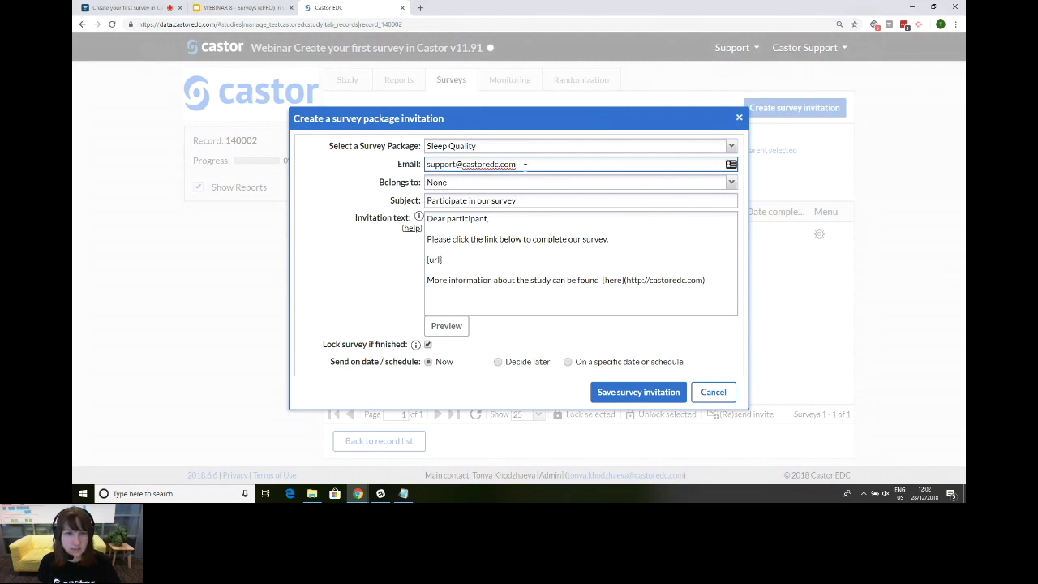
click(640, 392)
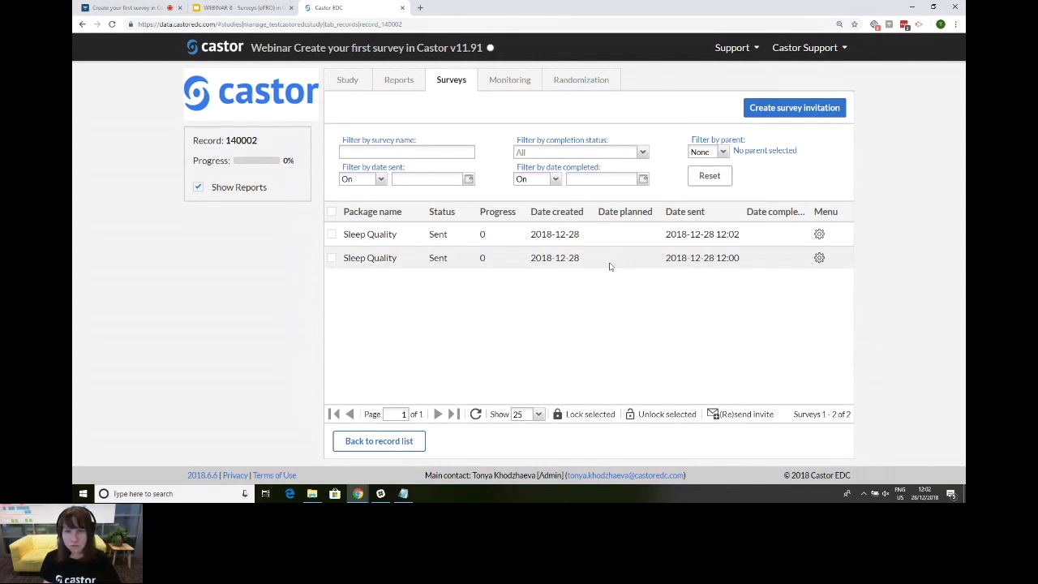
click(403, 443)
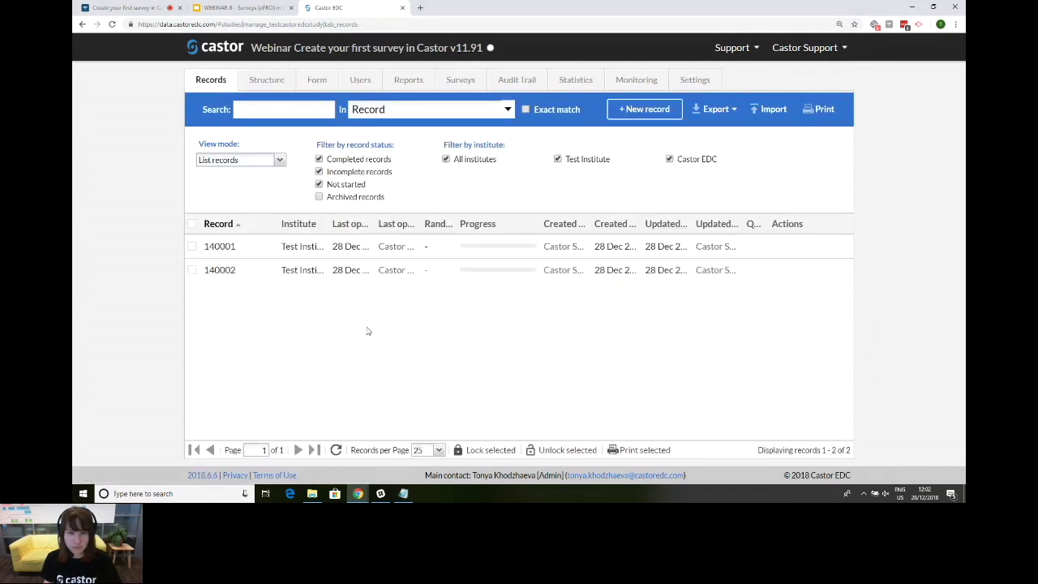
Step: Add record 140003 under Test Institute and return to the record list
click(637, 114)
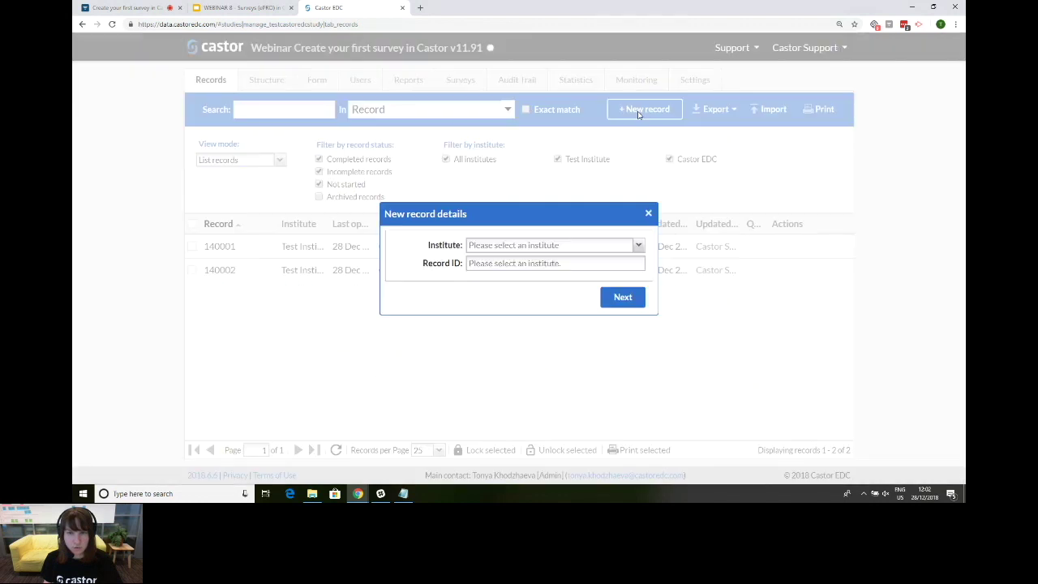
click(639, 245)
click(608, 261)
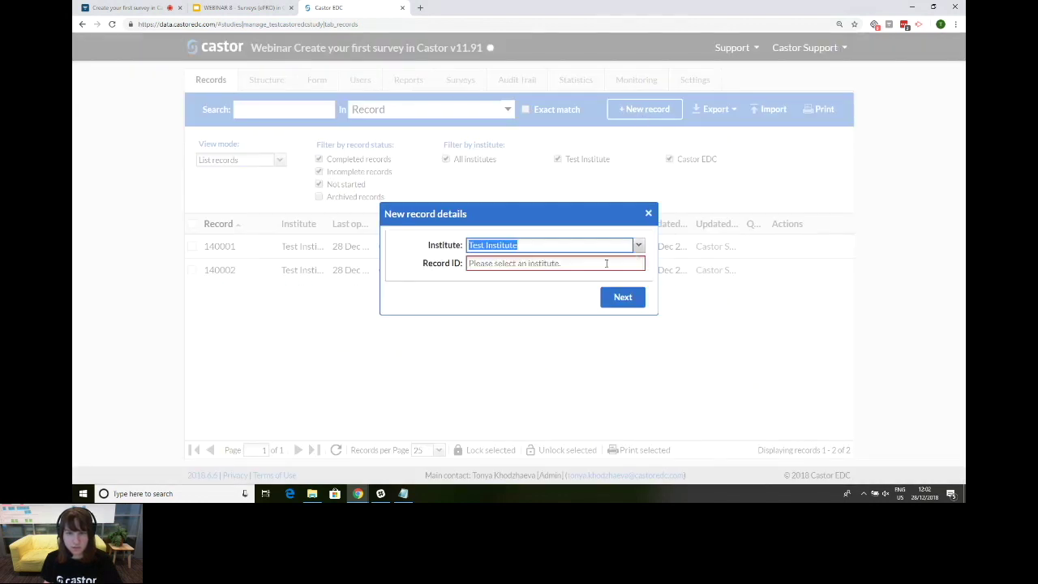
click(622, 298)
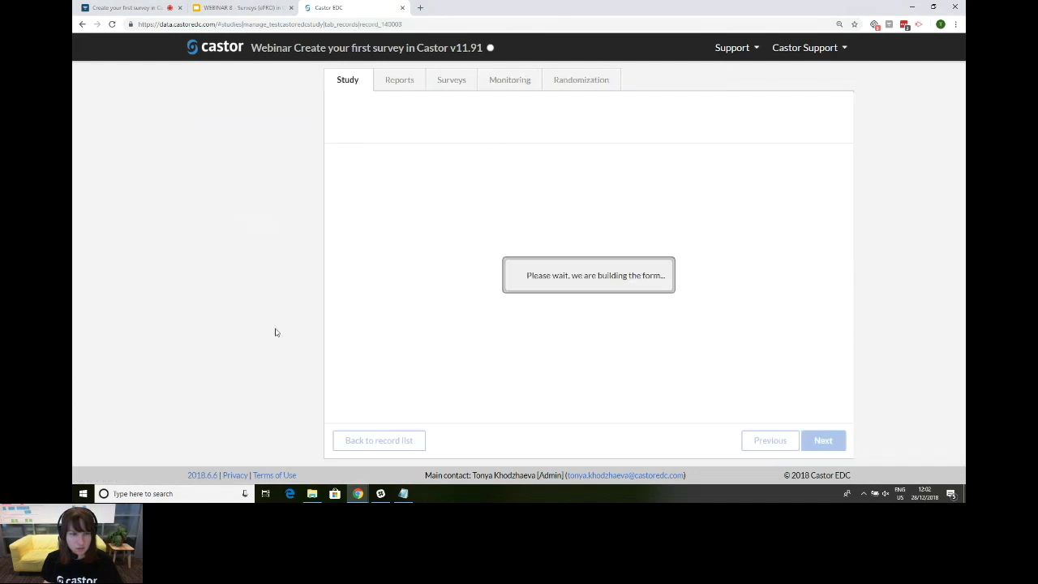
click(376, 444)
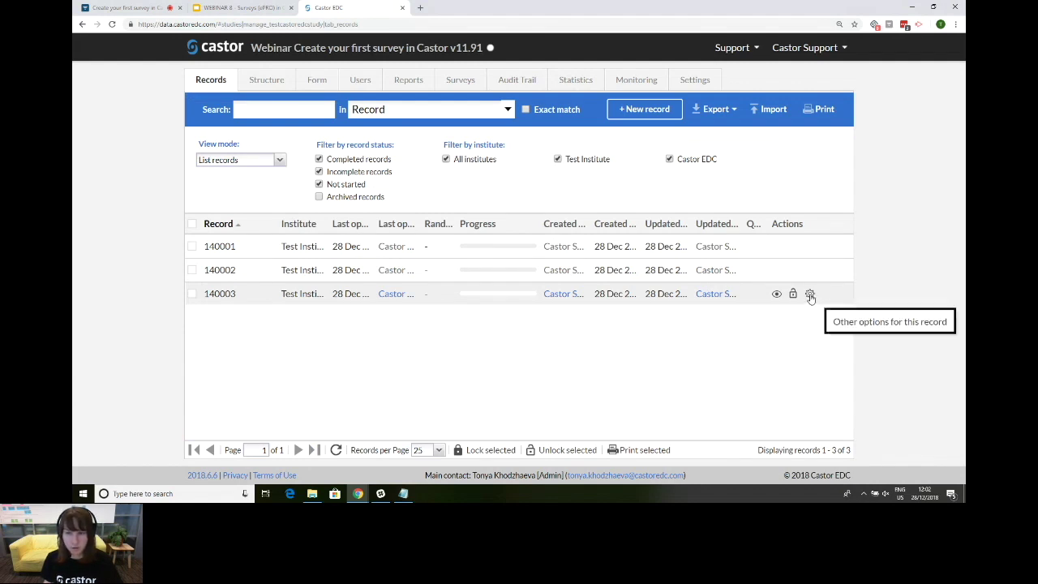
Step: Open Update email address for record 140003 and re-enter the account password after a failed attempt
click(810, 295)
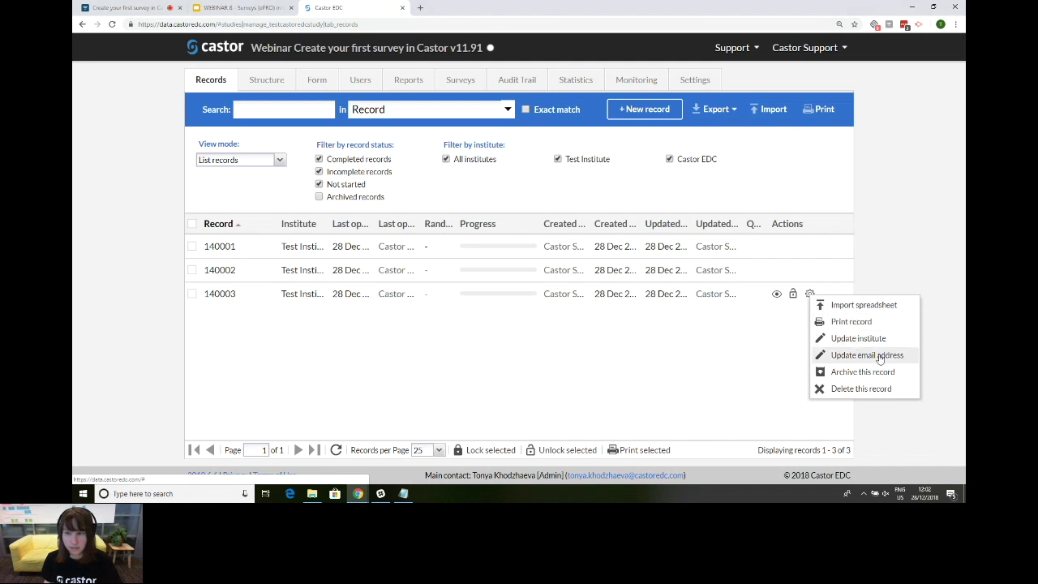
click(910, 356)
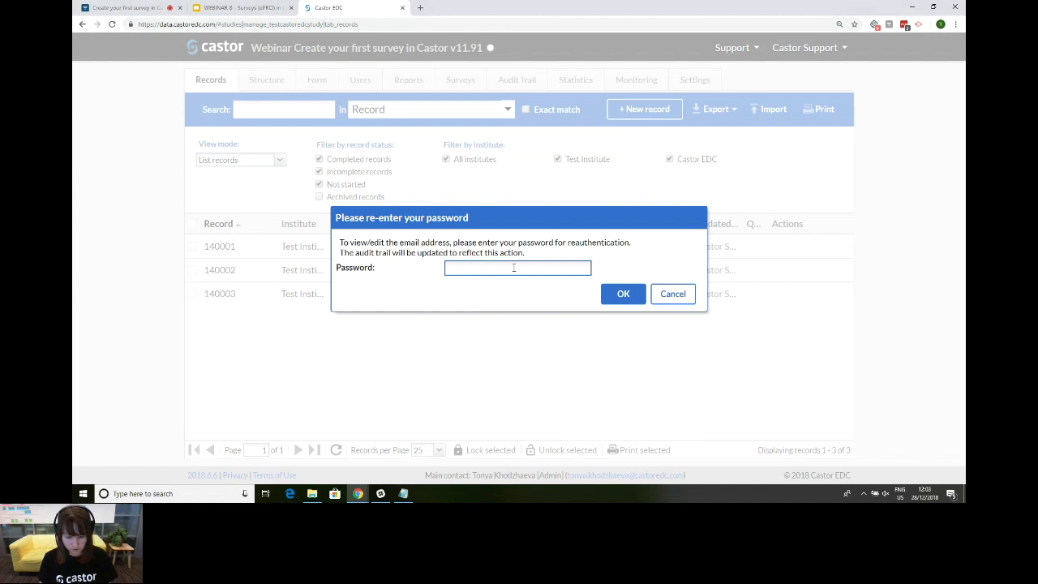
text(********)
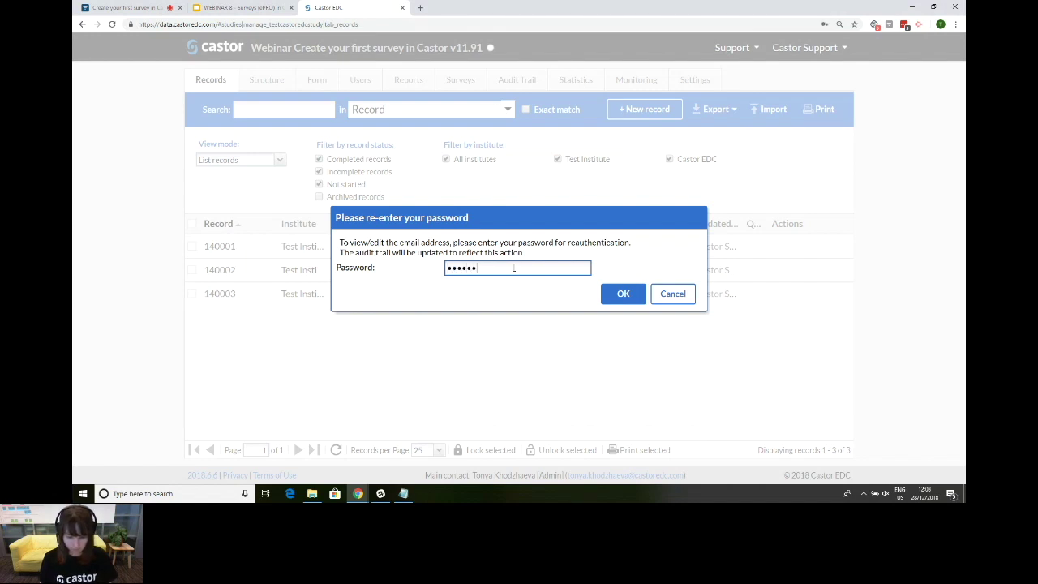
click(625, 299)
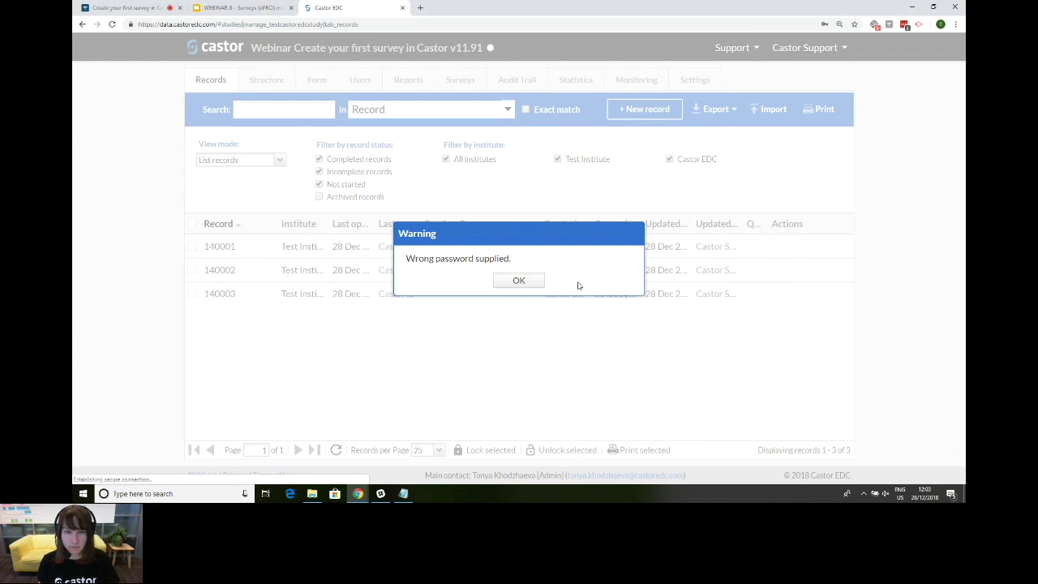
click(517, 281)
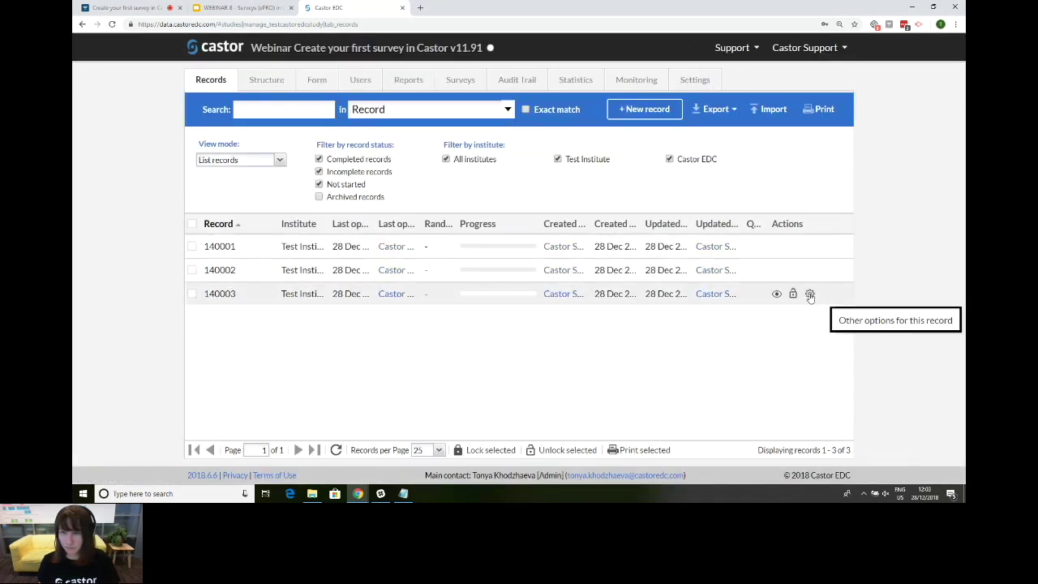
click(809, 294)
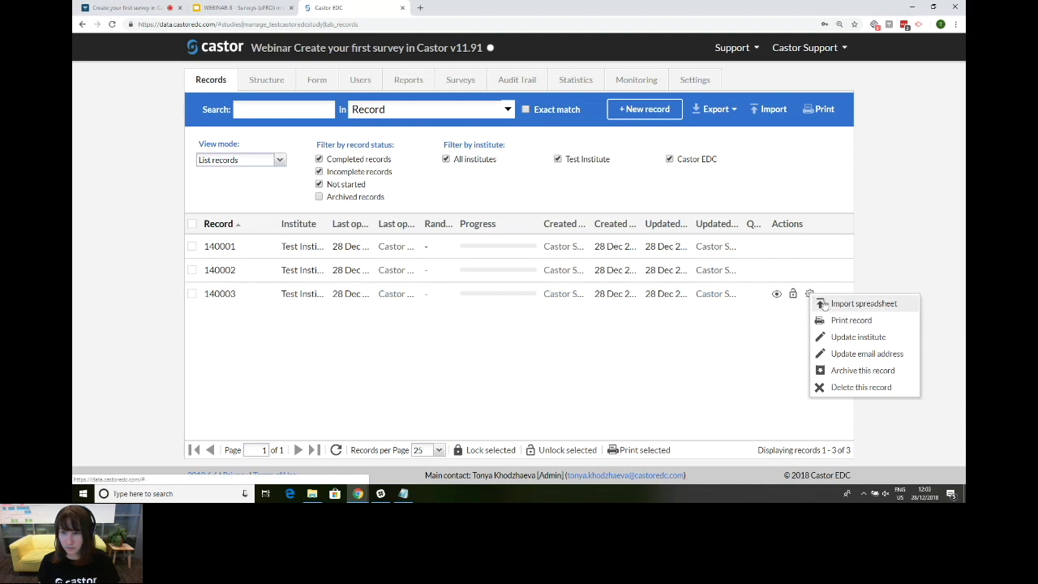
click(854, 357)
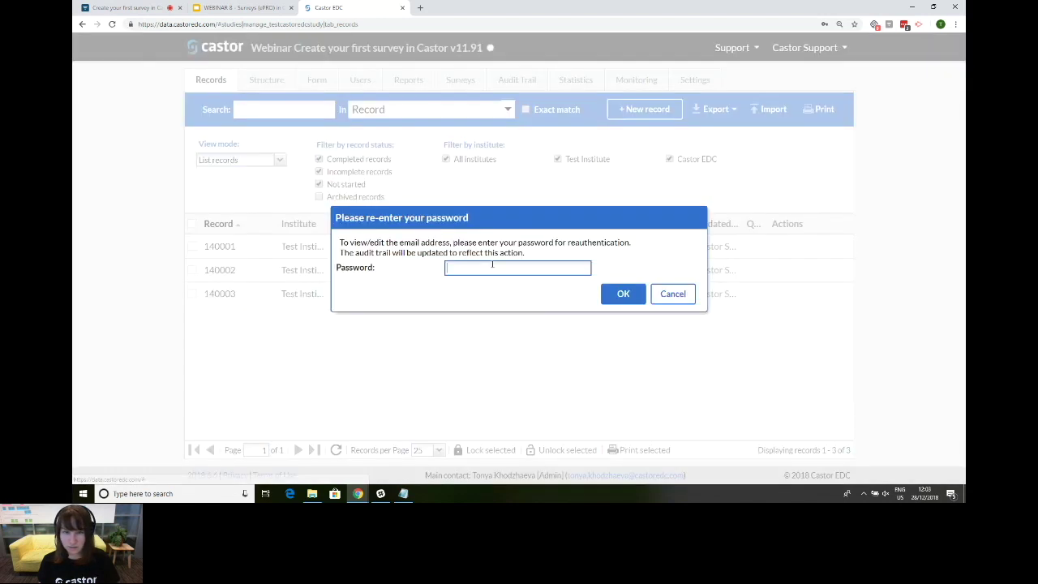
text(•••••••••)
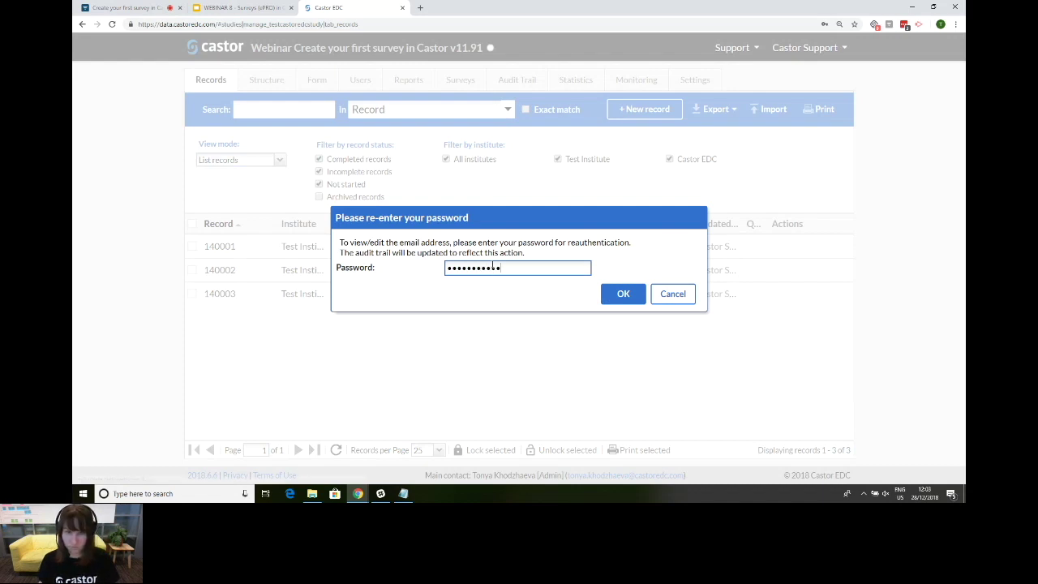
key(Return)
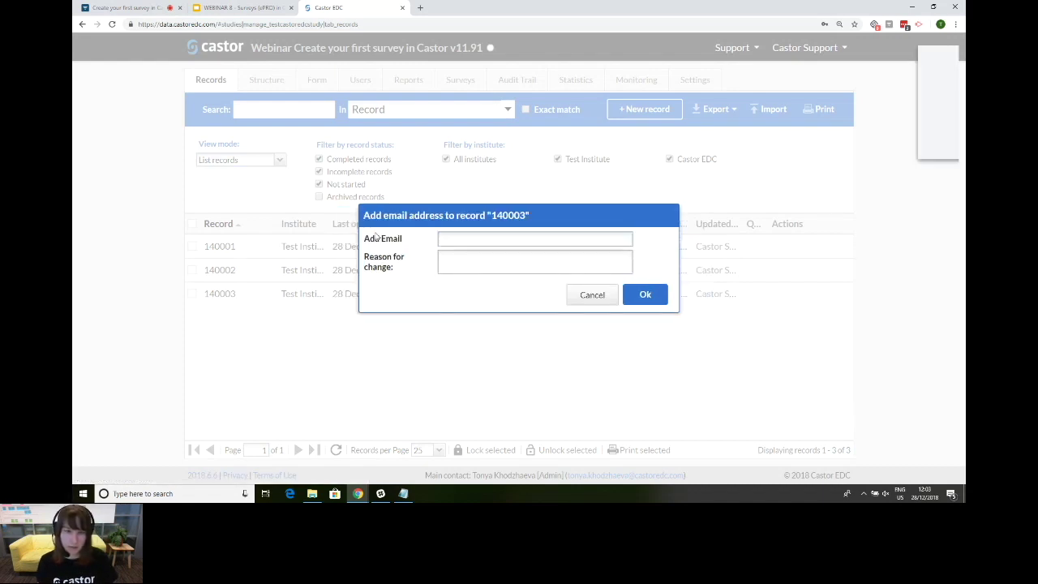
click(858, 136)
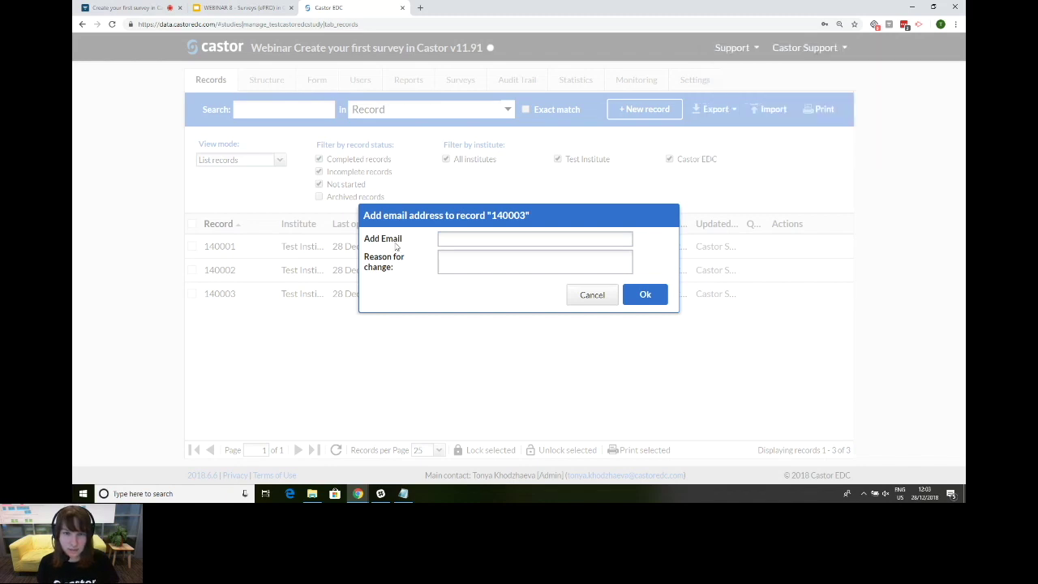
Step: Enter the participant's e-mail with reason 'Adding an email address' and save the change
click(458, 242)
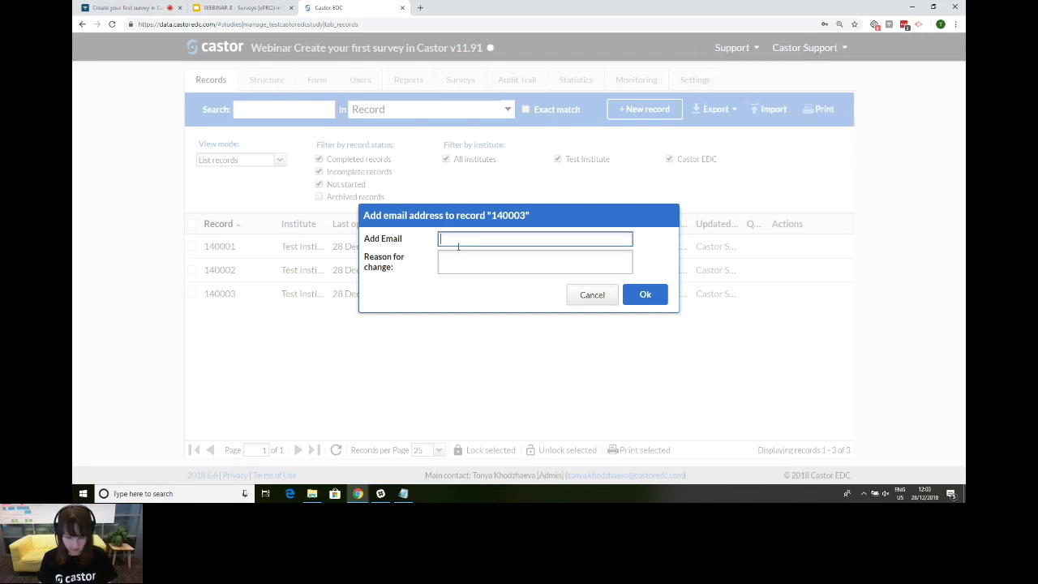
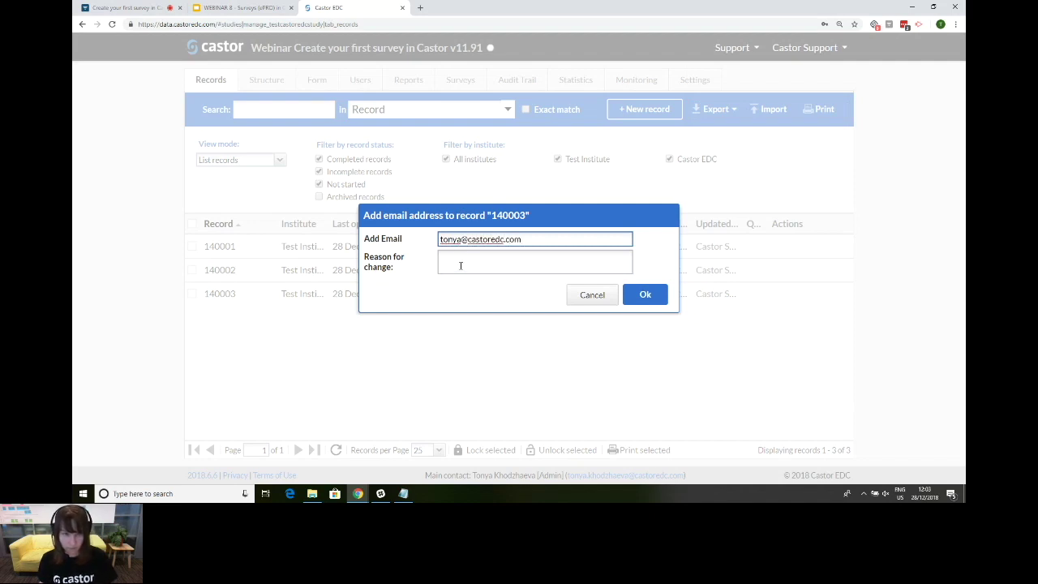
click(460, 265)
text(Addi)
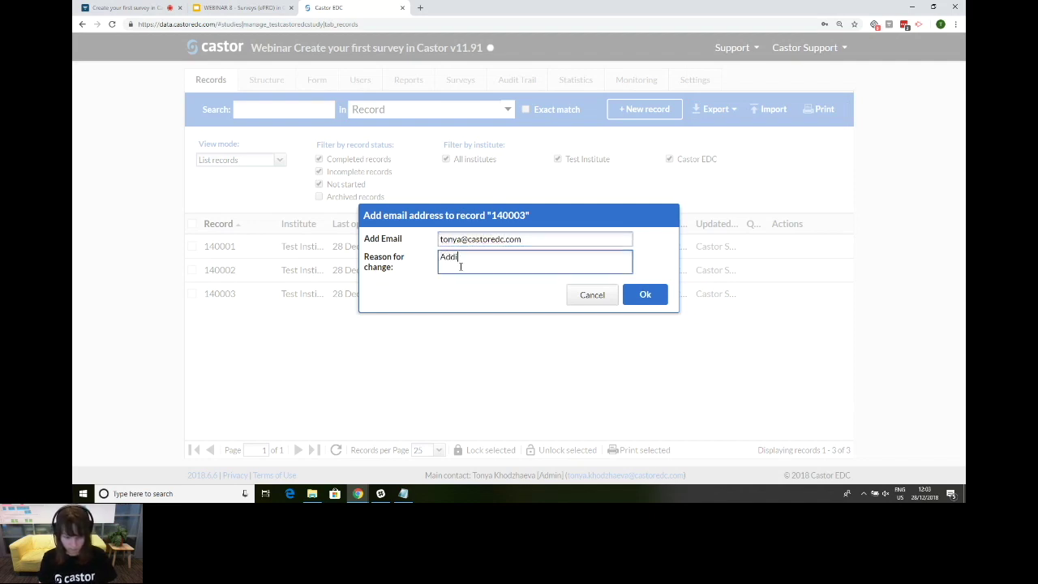
text(ng an email address)
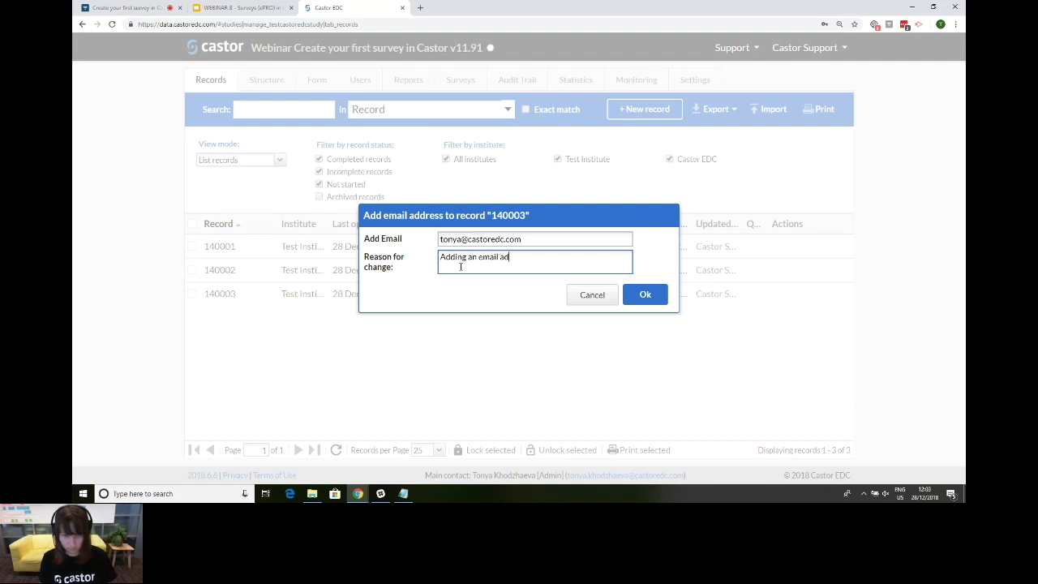
click(646, 295)
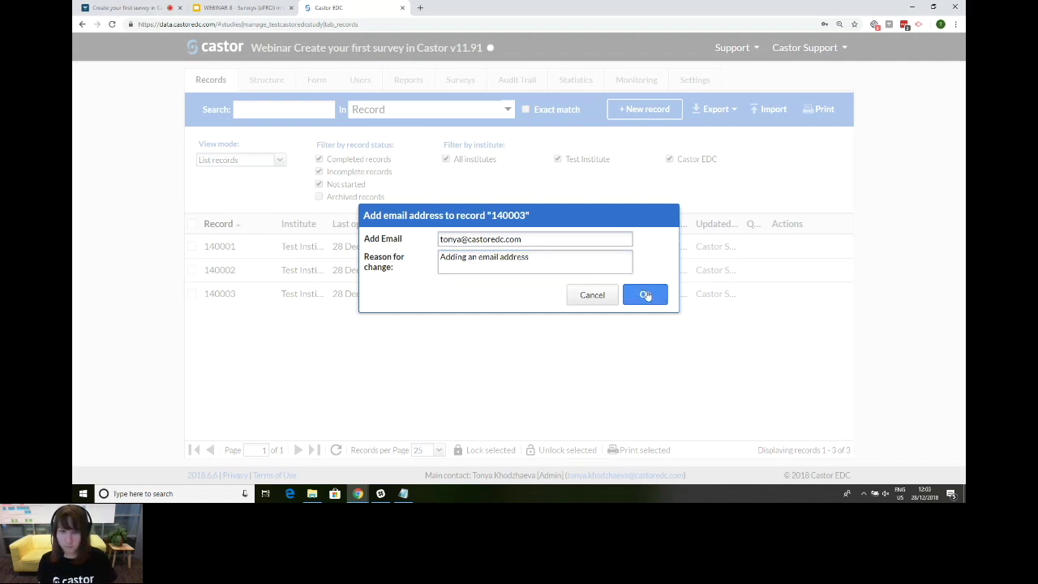
click(519, 287)
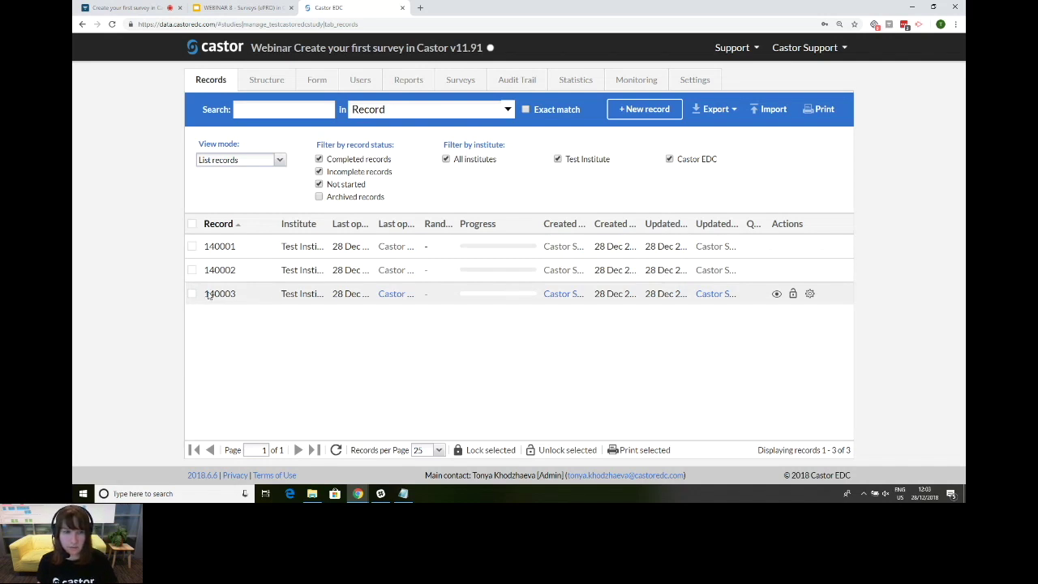
Step: Open record 140003 and save a Sleep Quality invitation with its send date set to Decide later
click(249, 297)
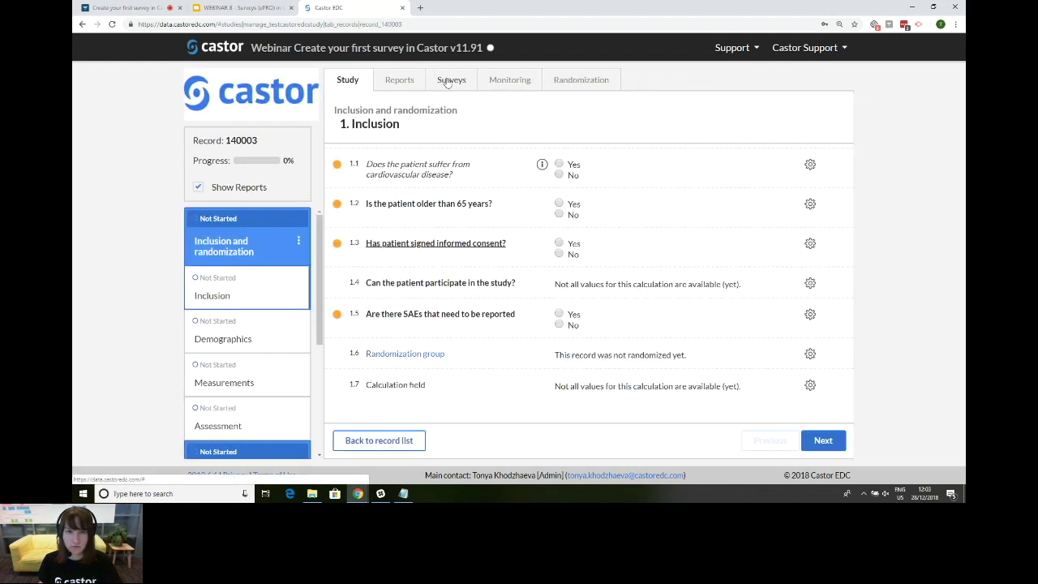
click(448, 84)
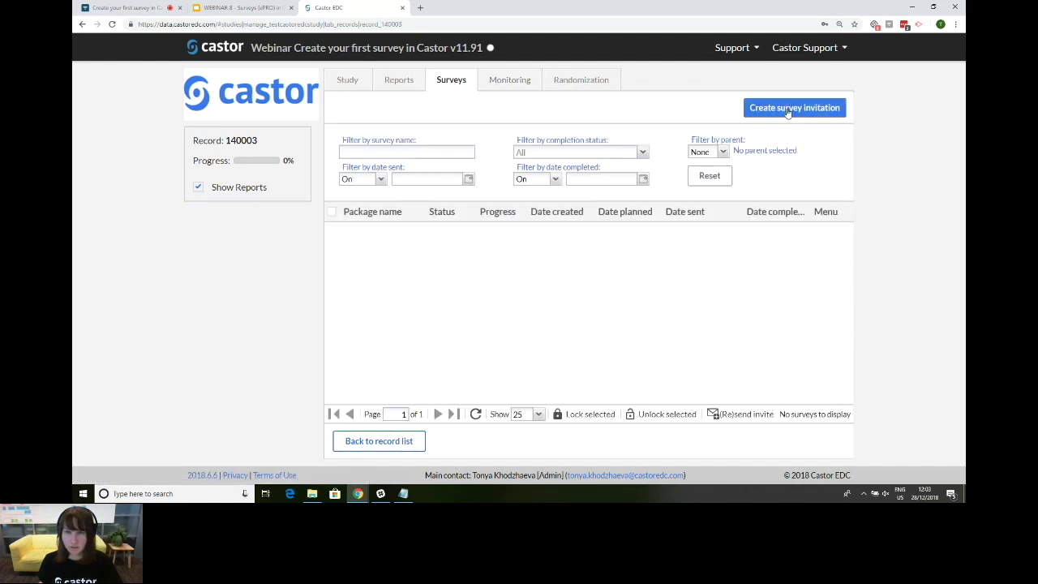
click(789, 109)
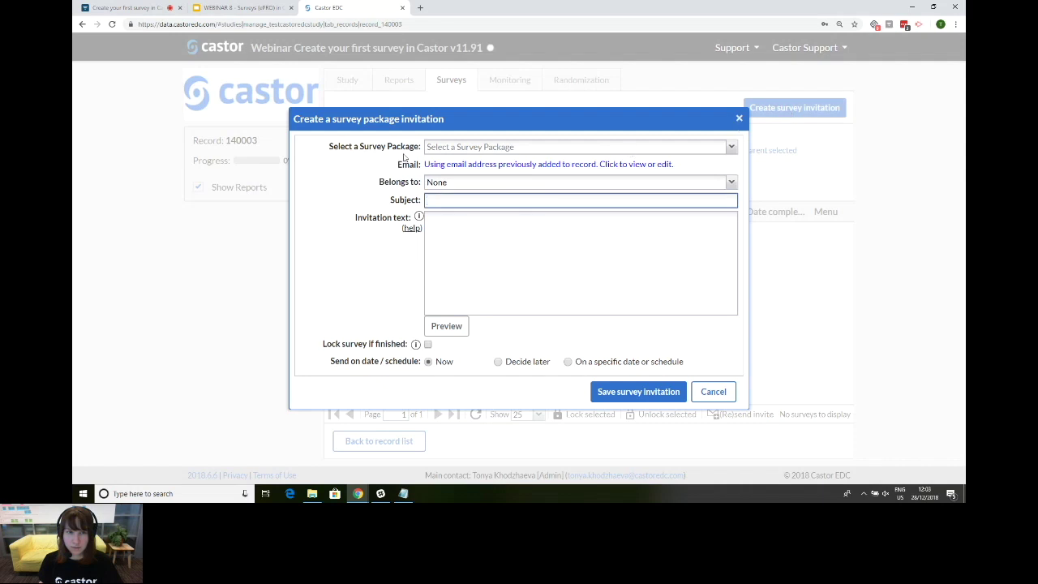
click(731, 147)
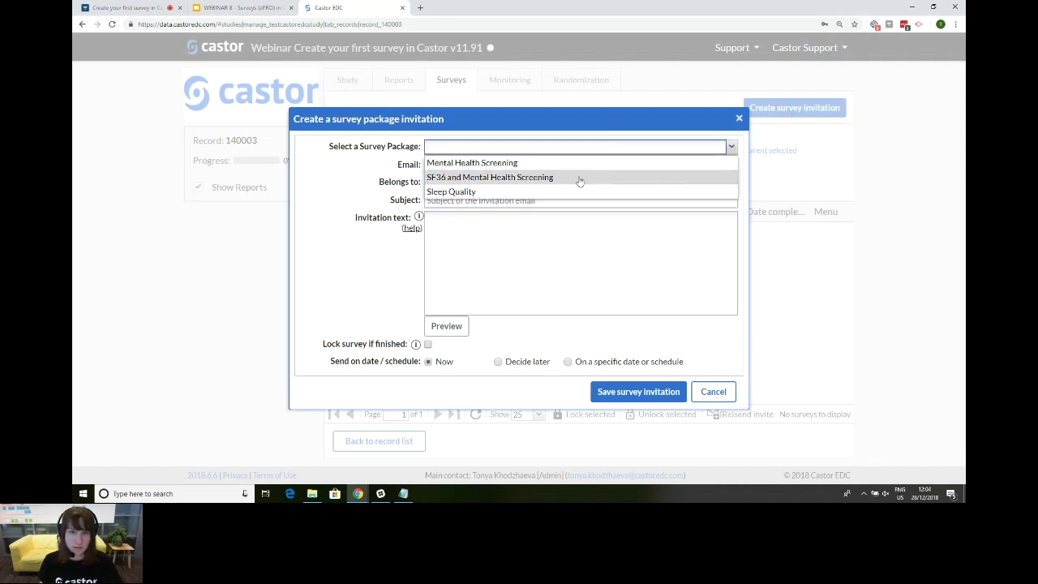
click(574, 193)
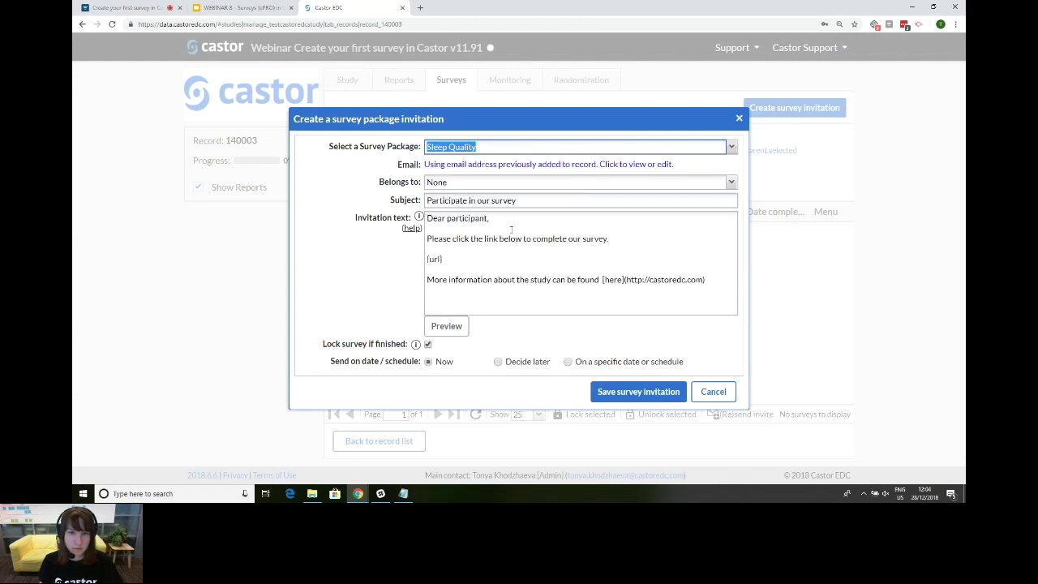
click(527, 362)
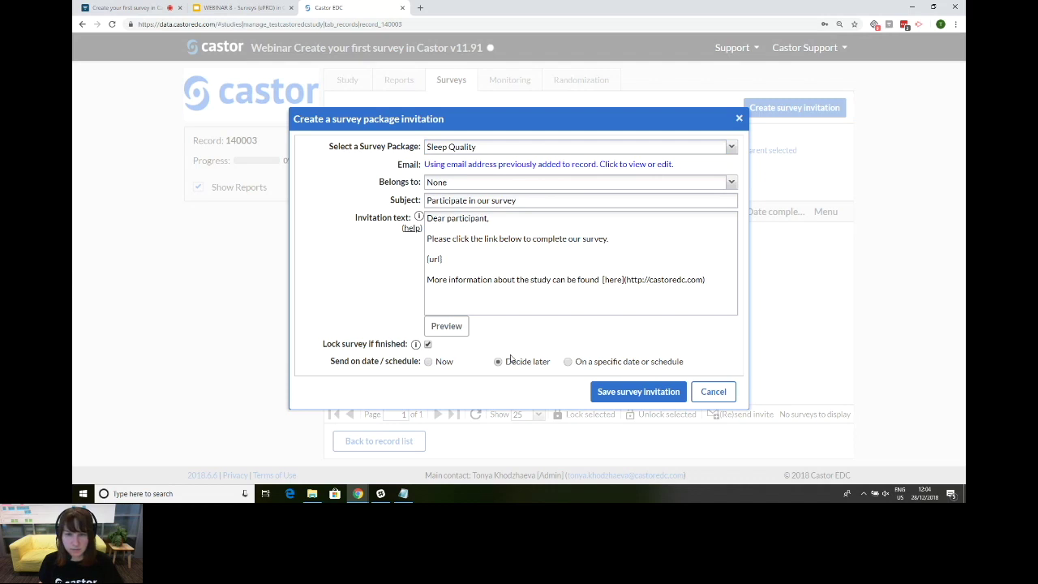
click(638, 392)
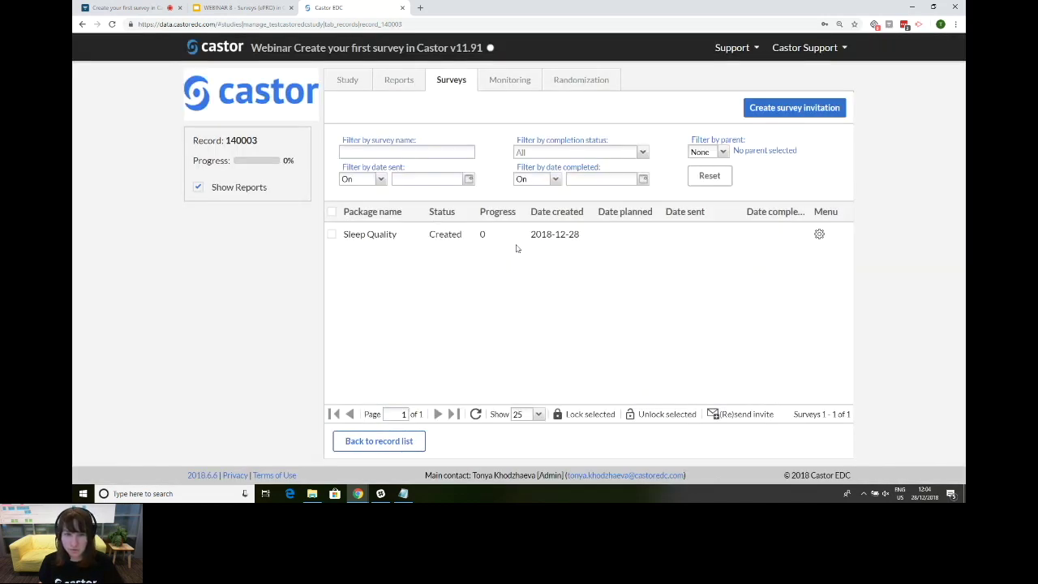
Step: Add an SF36 and Mental Health Screening invitation for record 140003, send date Decide later
click(805, 113)
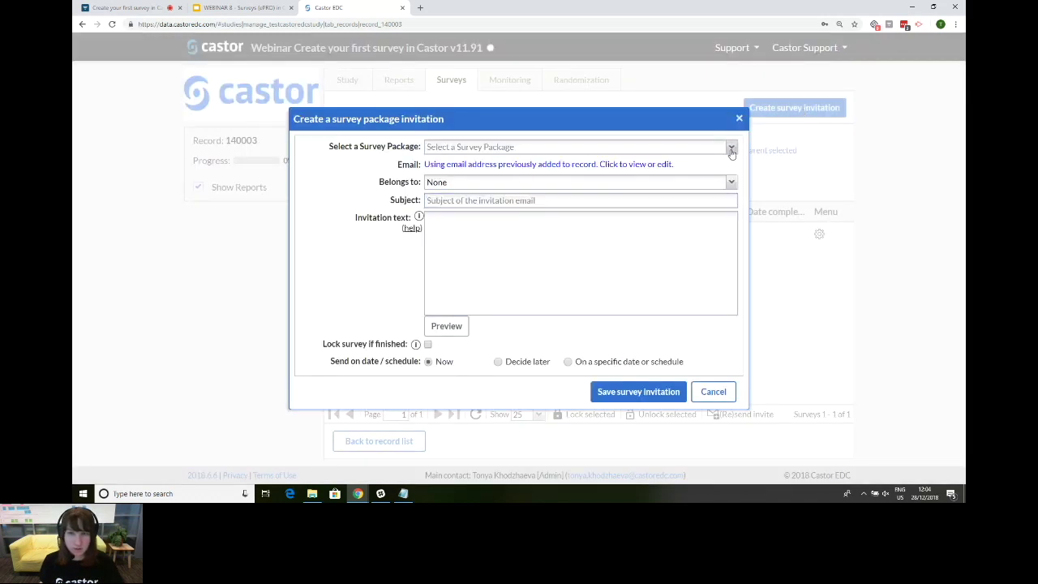
click(732, 146)
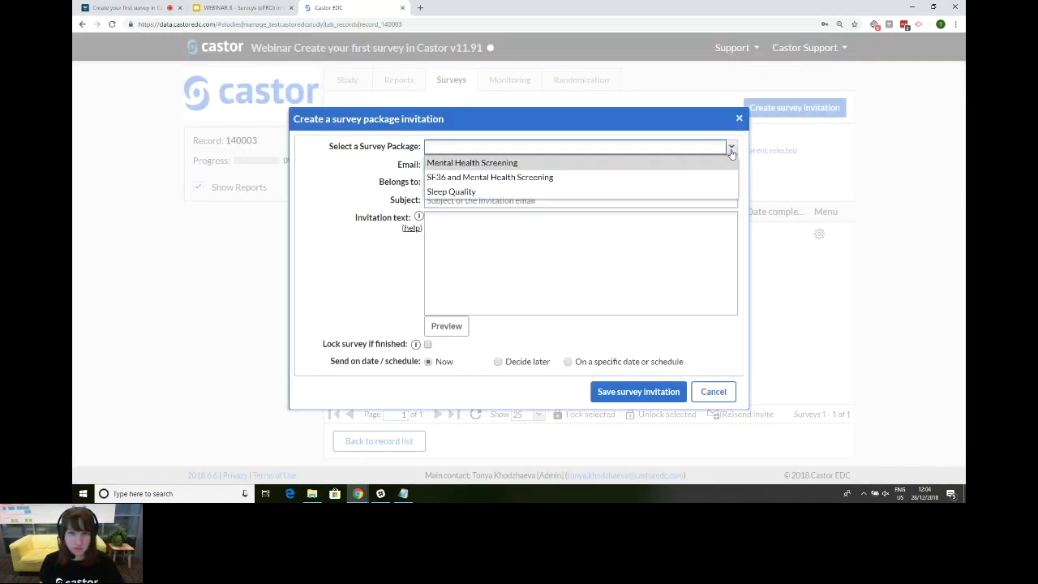
click(648, 177)
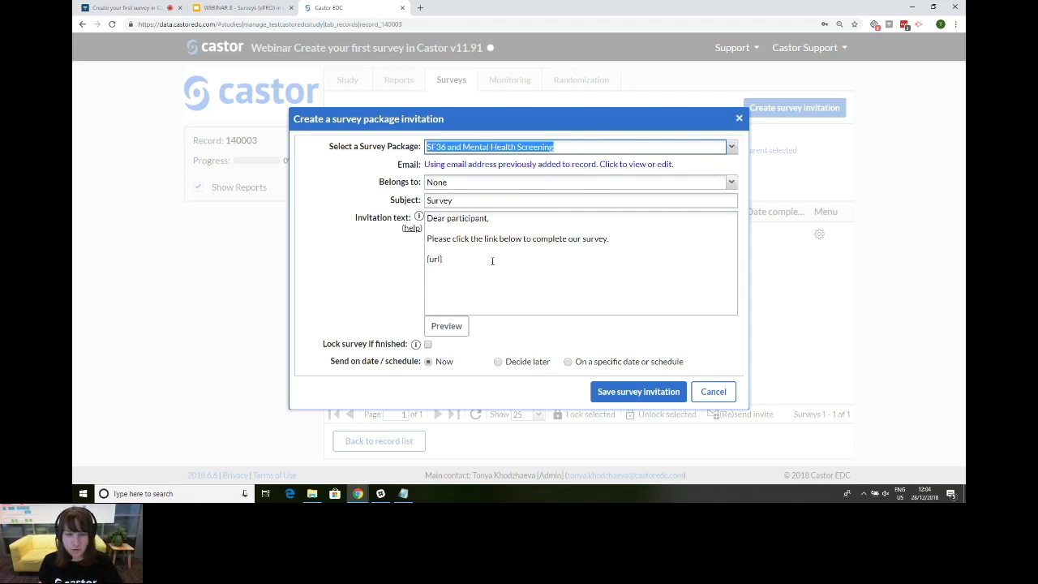
click(531, 364)
click(644, 394)
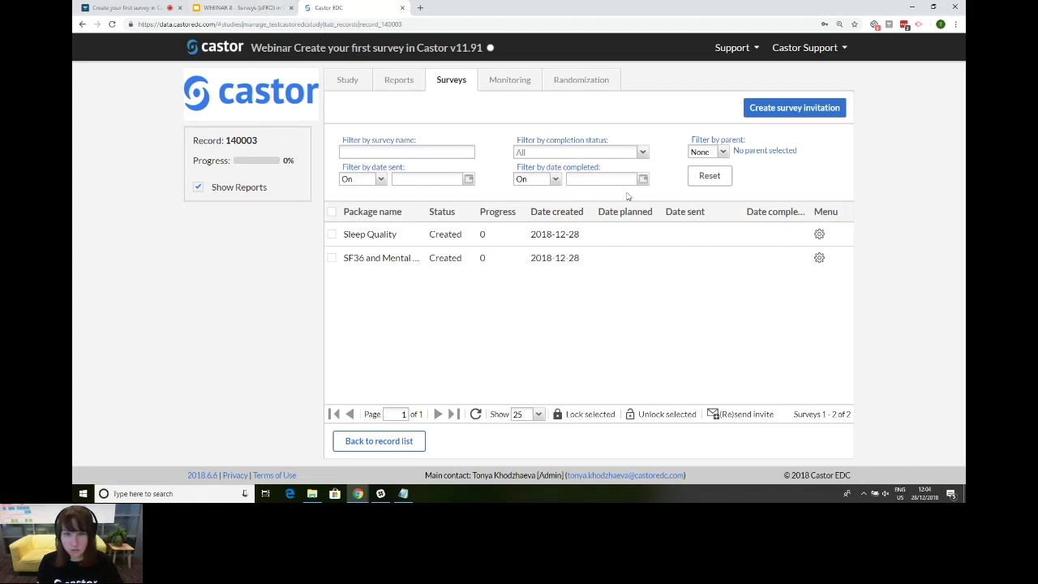
Step: Show slide 14, 'Sending out individual survey invitations', in the webinar presentation
click(239, 8)
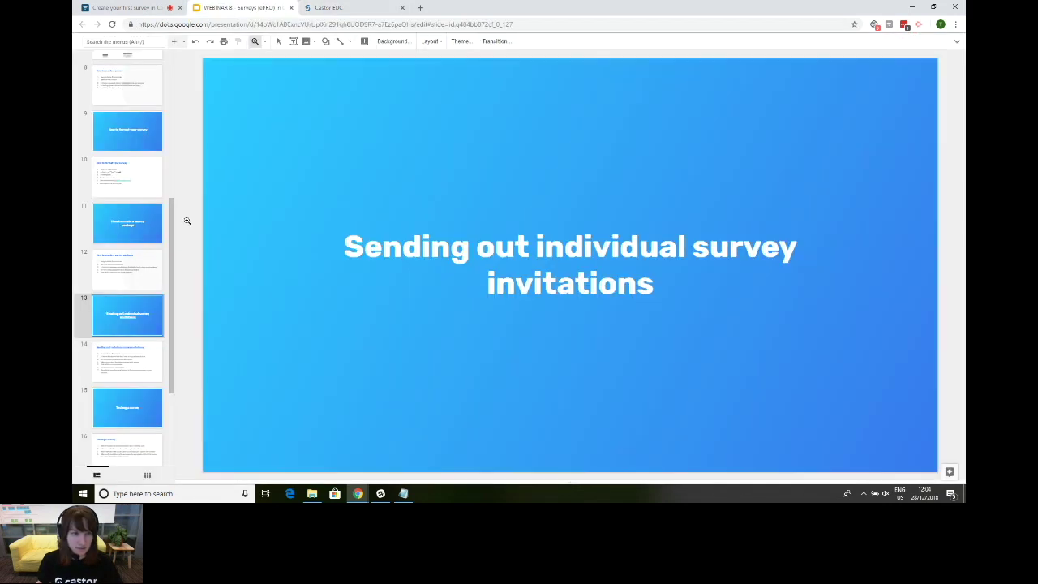
click(134, 365)
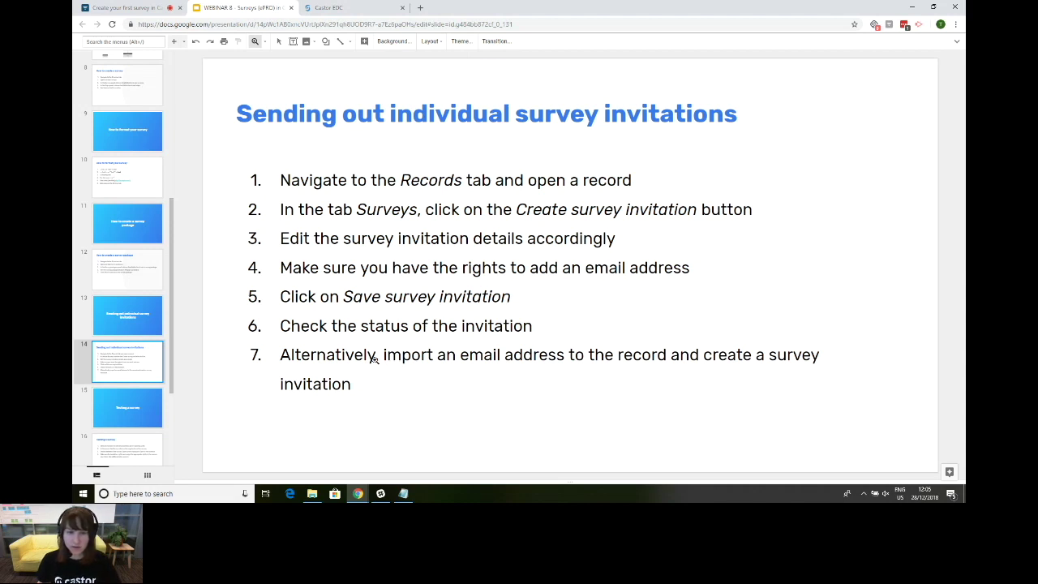
Step: Review the second user's per-institute rights, including sending surveys, then open the Structure tab
click(342, 8)
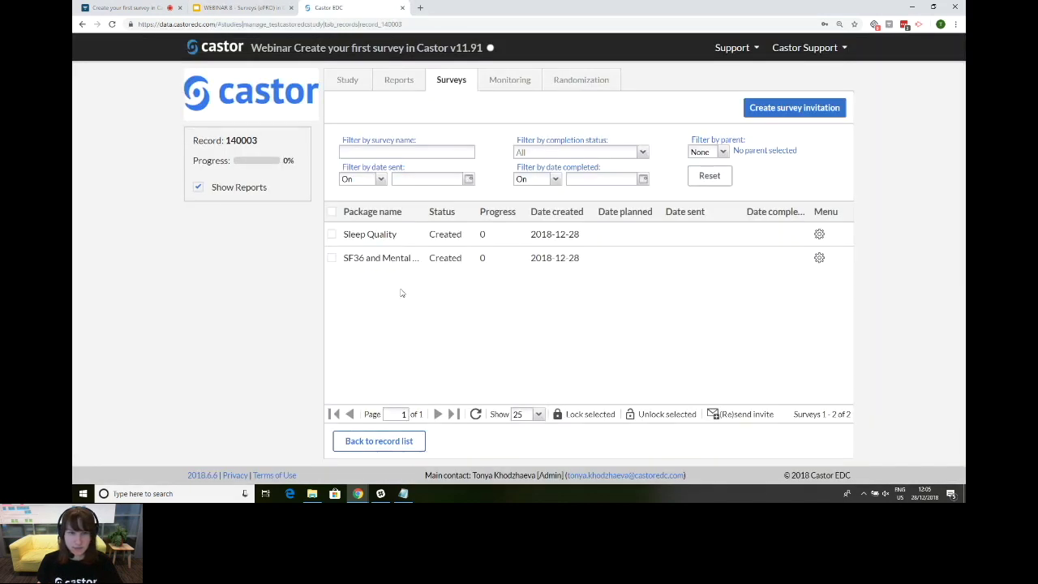
click(380, 442)
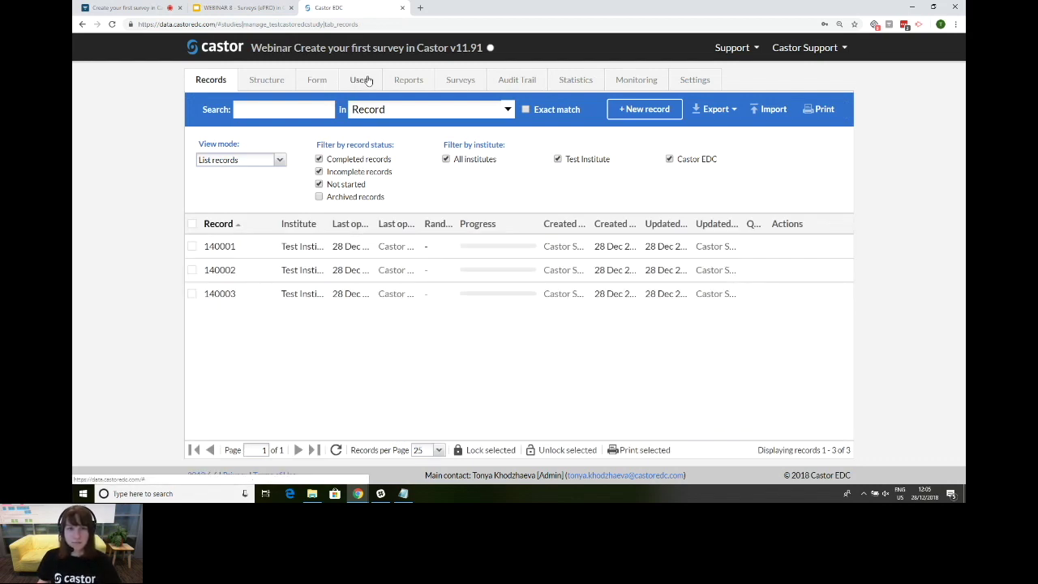
click(365, 81)
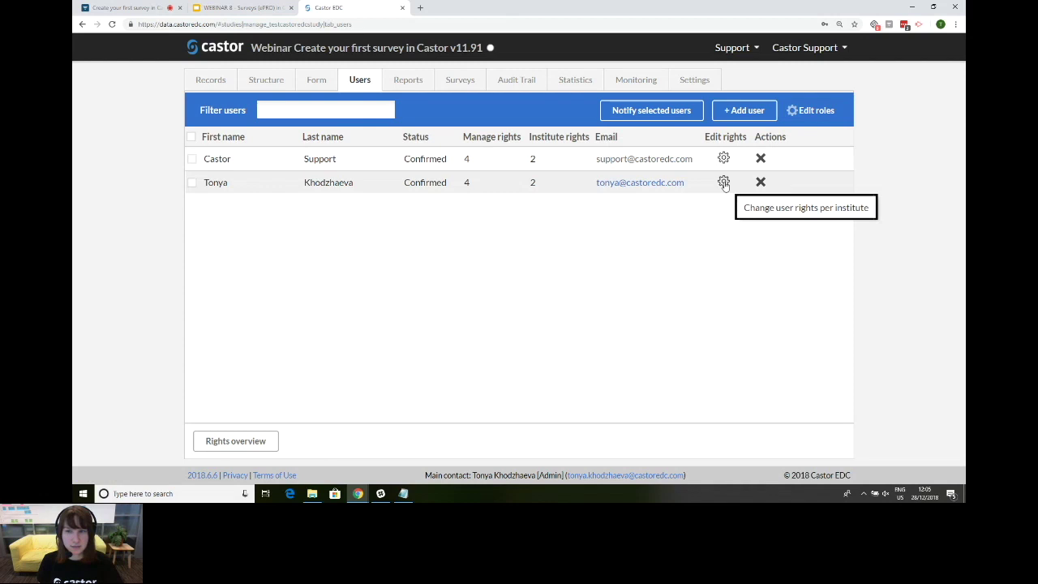
click(724, 183)
drag(478, 371, 635, 387)
mouse_move(756, 172)
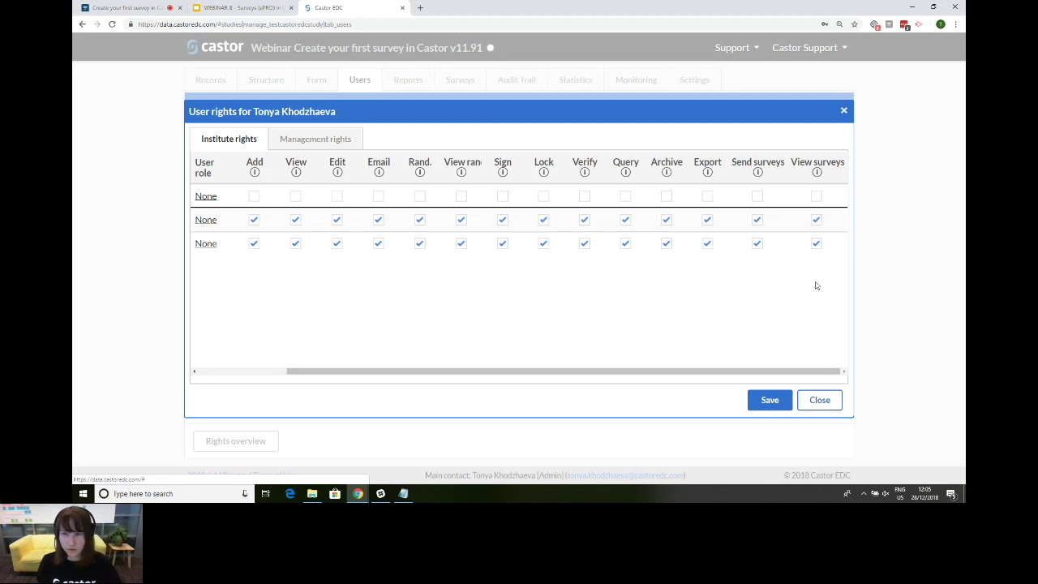
drag(659, 372, 581, 378)
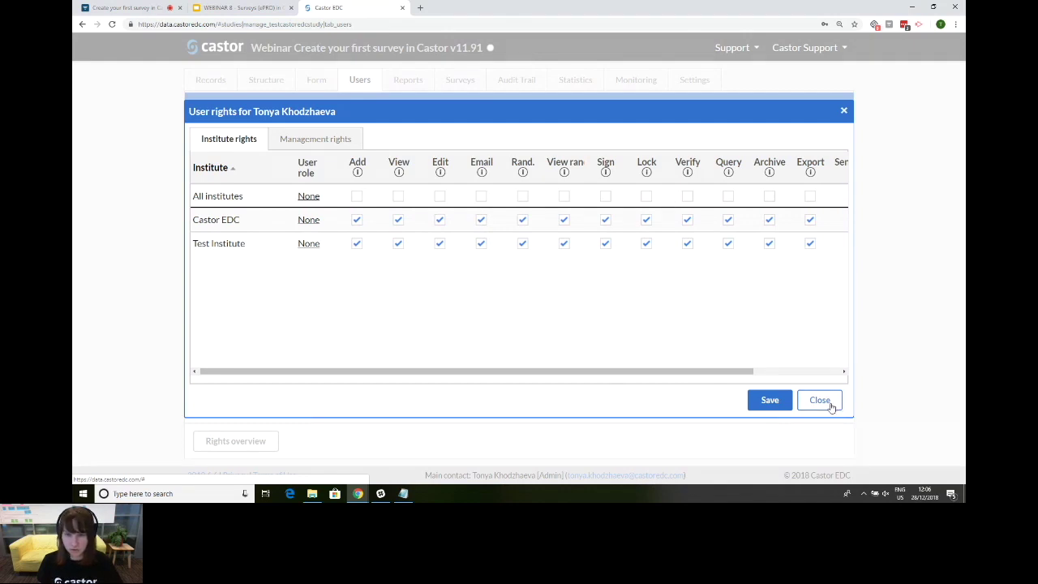
click(827, 402)
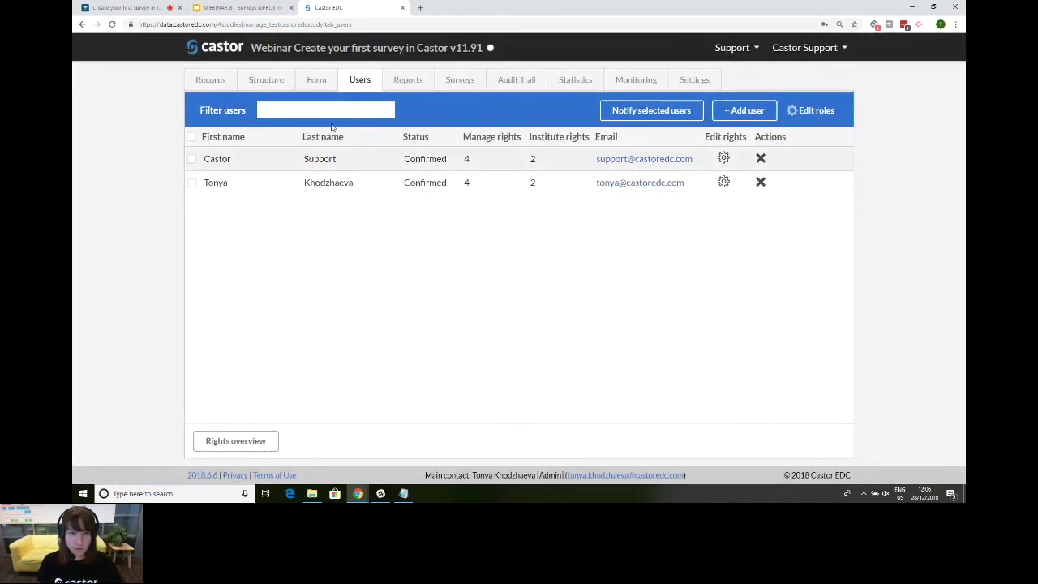
click(264, 81)
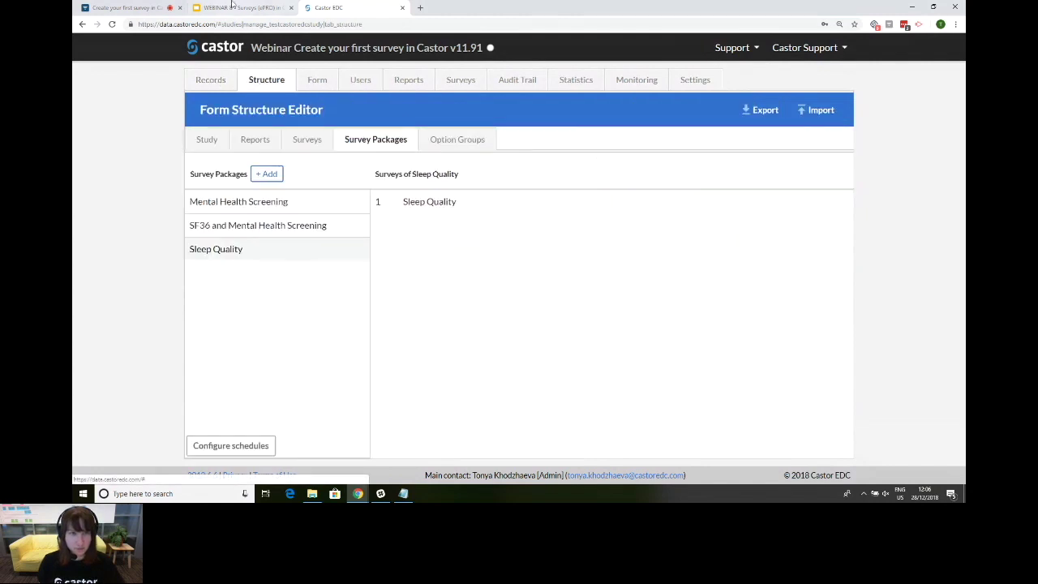
key(ctrl+shift+Tab)
Step: Select slide 15, 'Testing a survey', then return to the Castor EDC structure editor
click(137, 408)
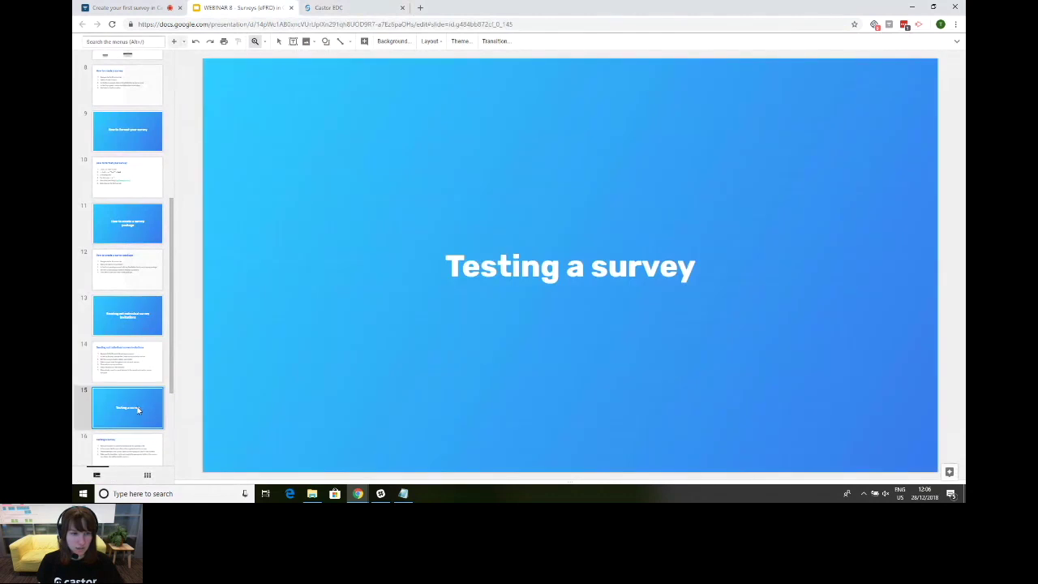
scroll(161, 322, down, 3)
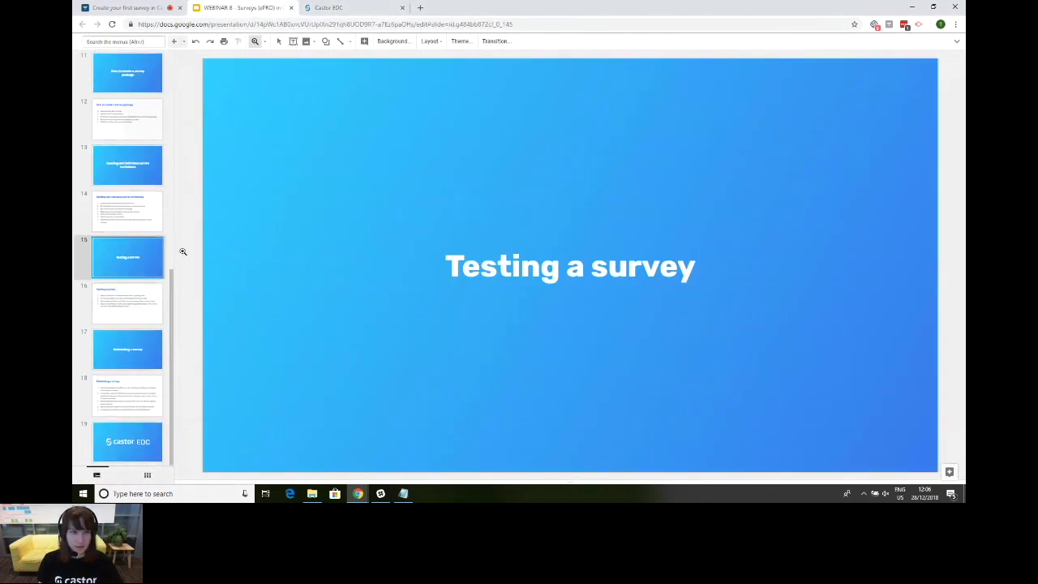
click(320, 6)
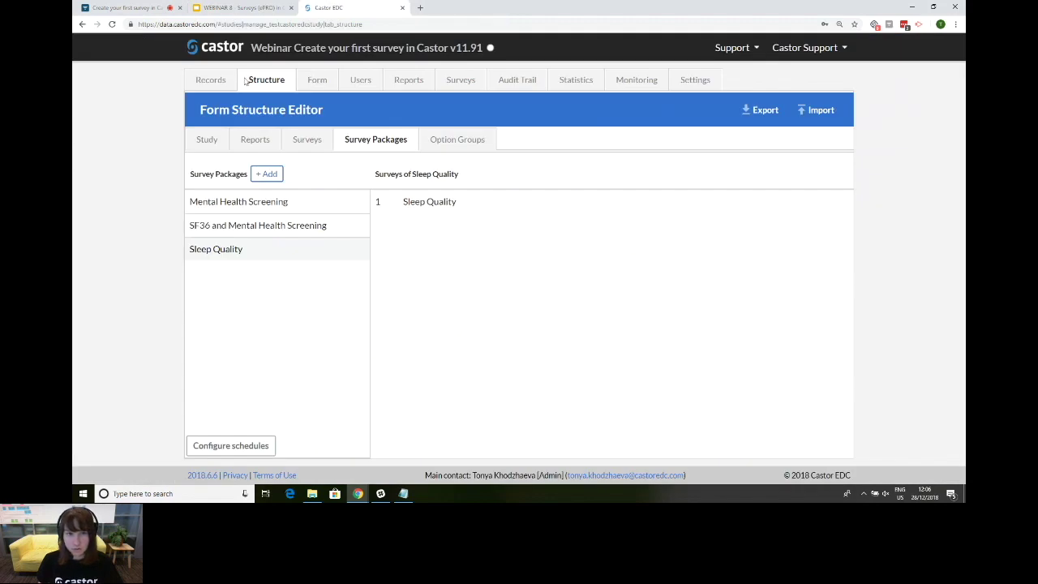
Step: Open record 140002 from the Records list and view its survey invitations
click(213, 80)
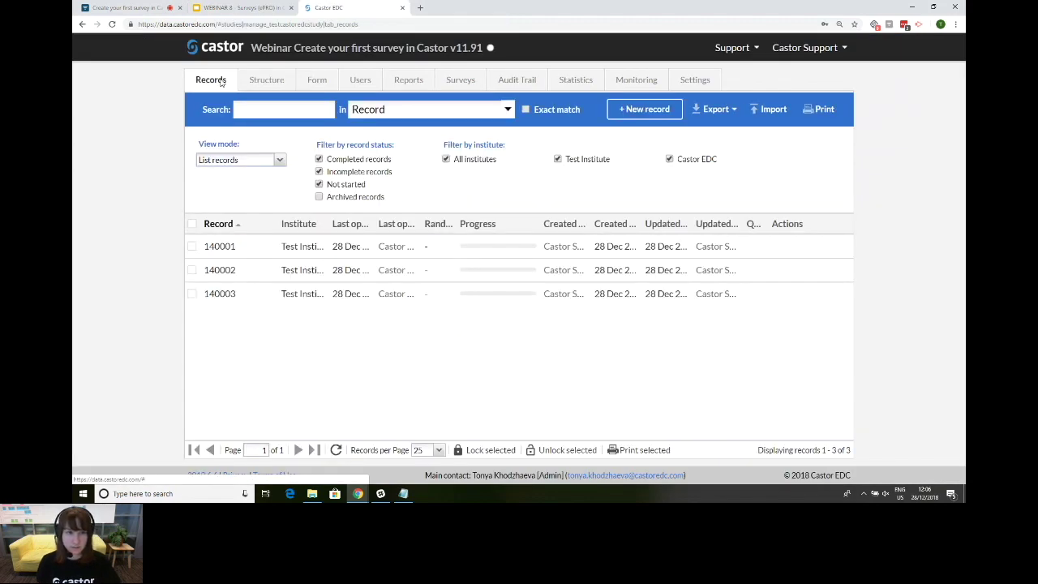
click(250, 276)
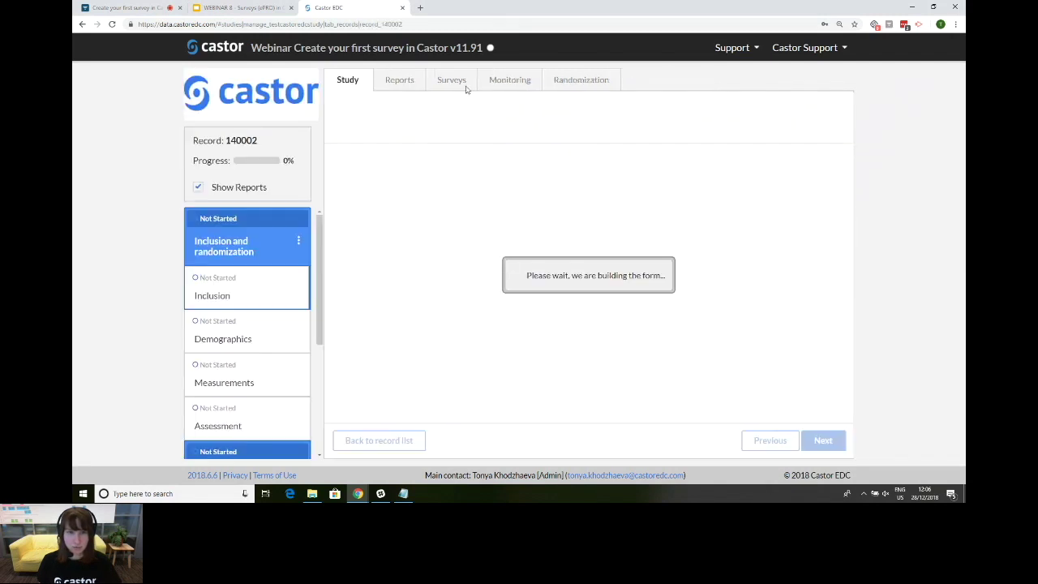
click(457, 81)
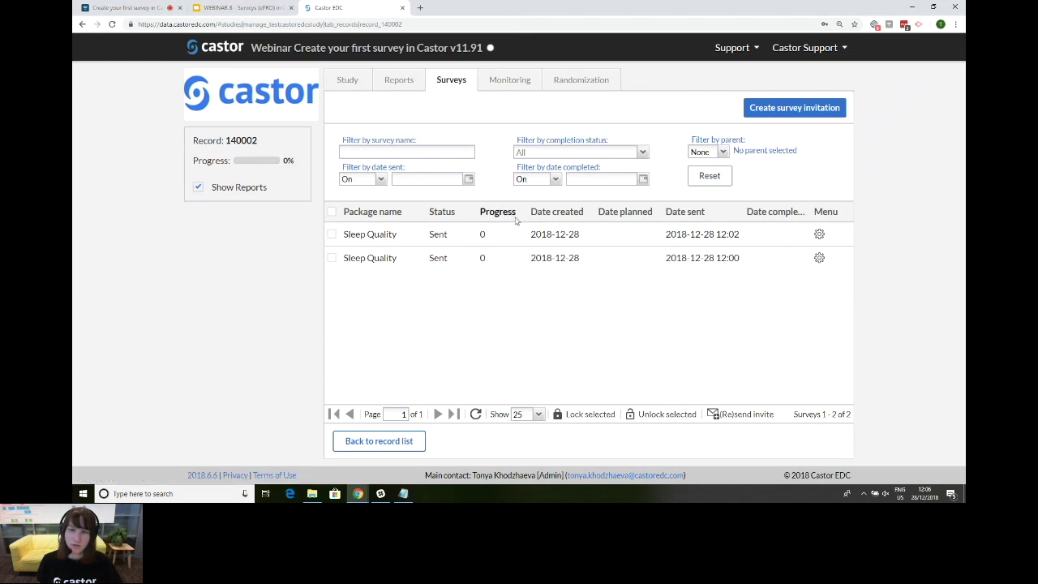
Step: Create and save a Sleep Quality survey invitation addressed to the recipient's e-mail
click(811, 113)
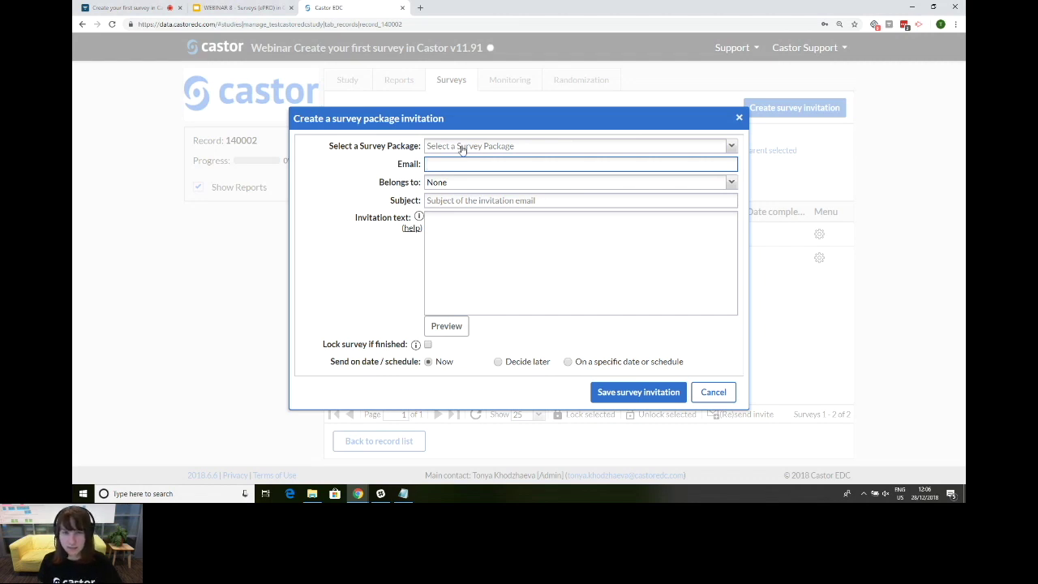
click(462, 148)
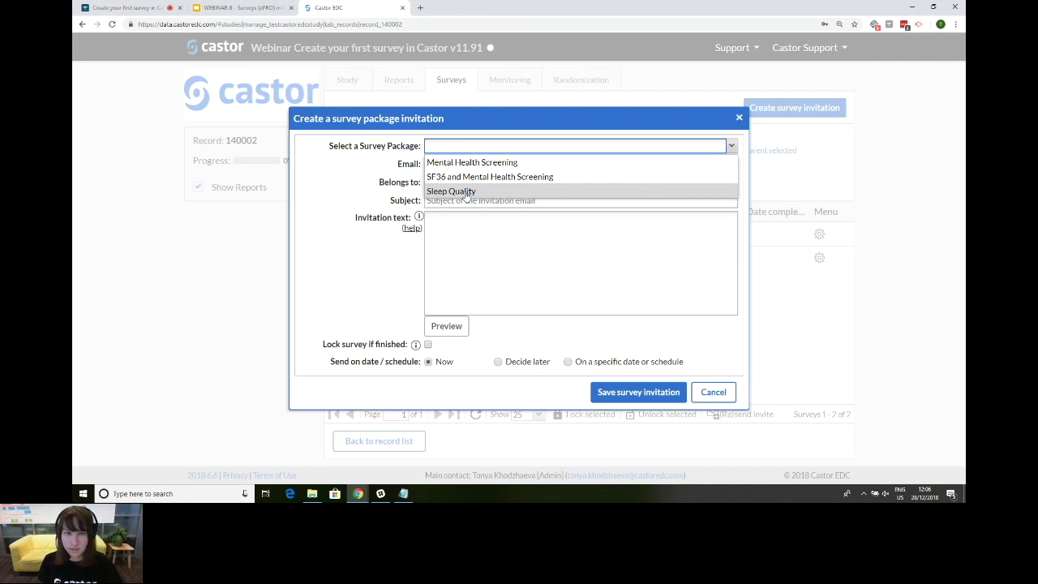
click(466, 194)
click(445, 163)
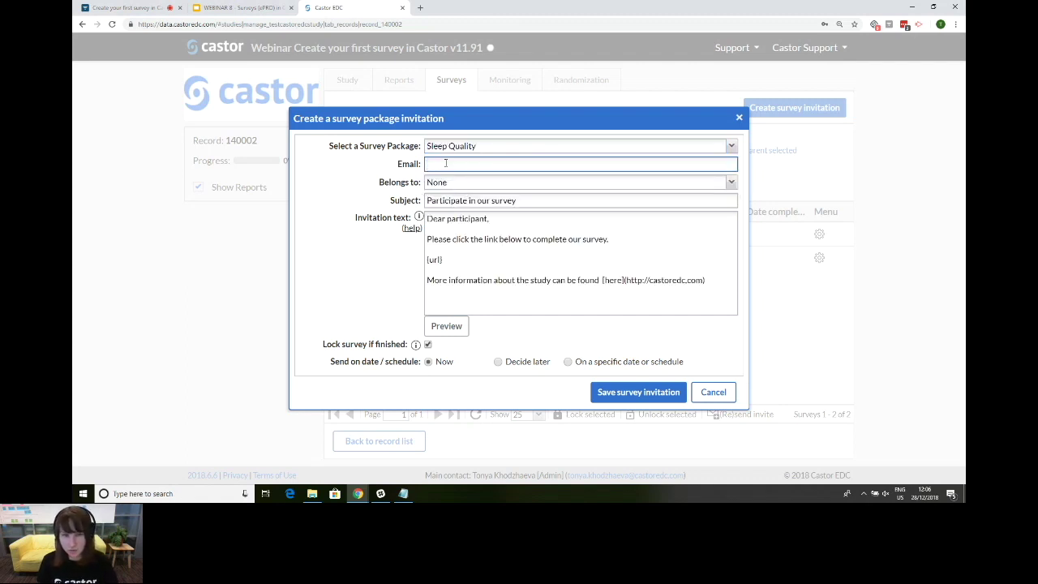
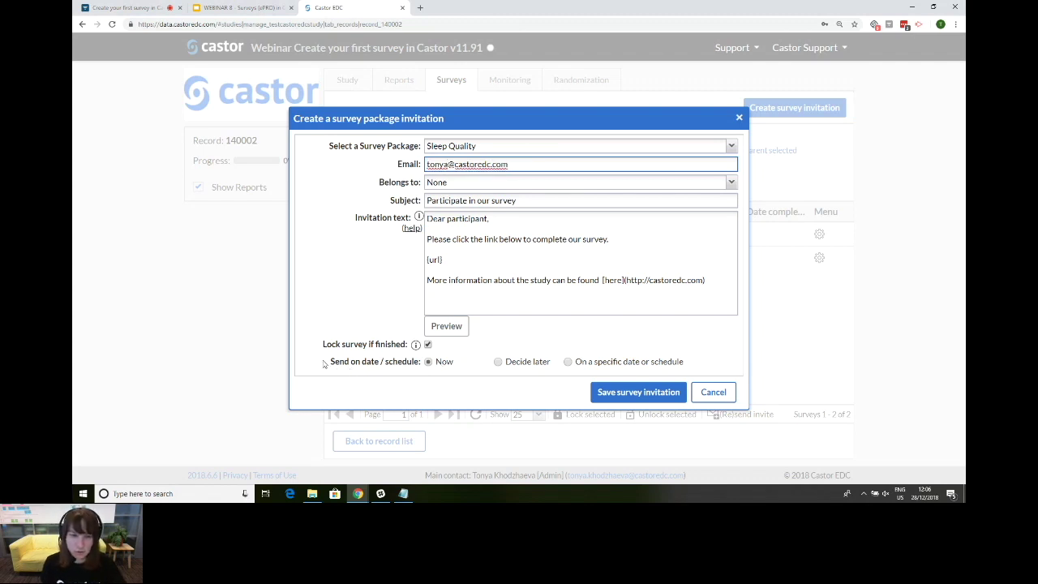
click(633, 393)
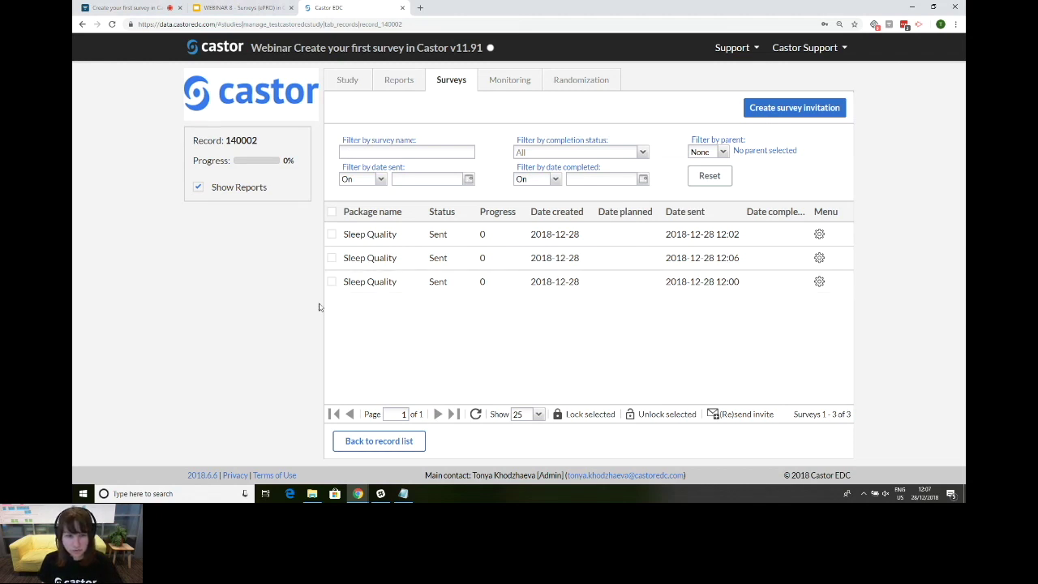
Step: Draft a Mental Health Screening invitation to the recipient's e-mail, belonging to a phase, send time decided later
click(800, 115)
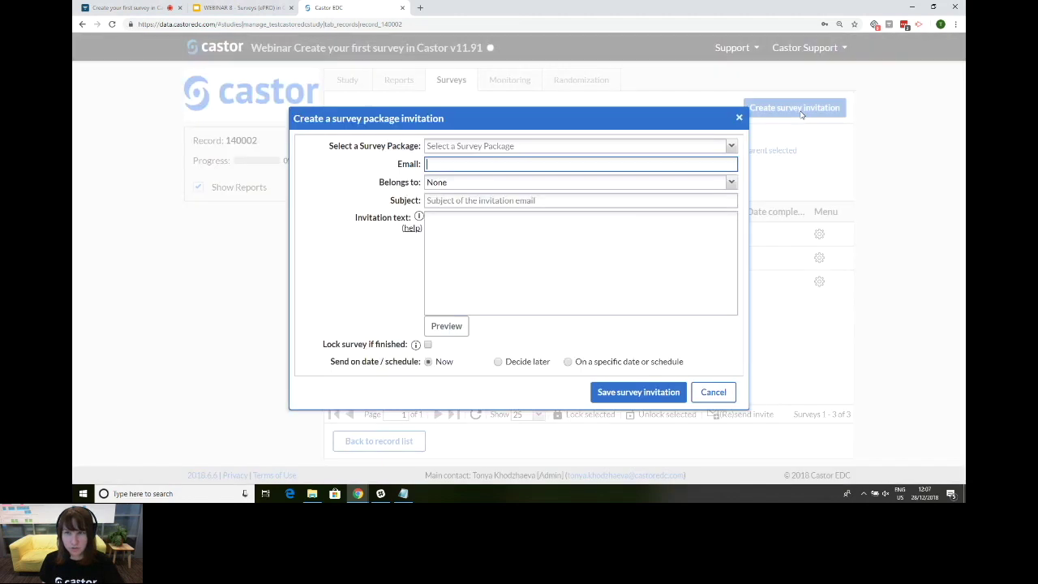
click(731, 147)
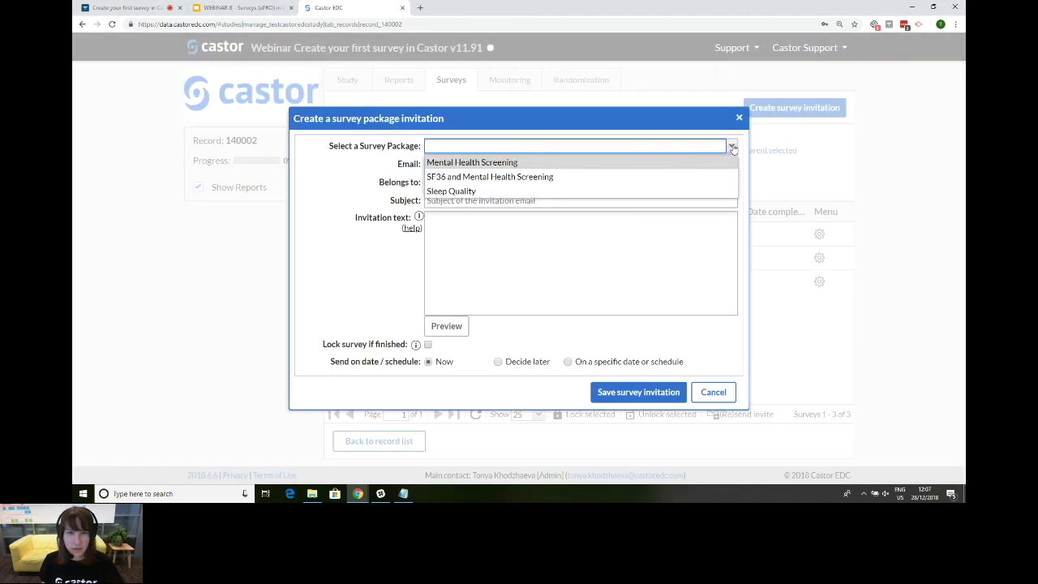
click(660, 163)
click(662, 165)
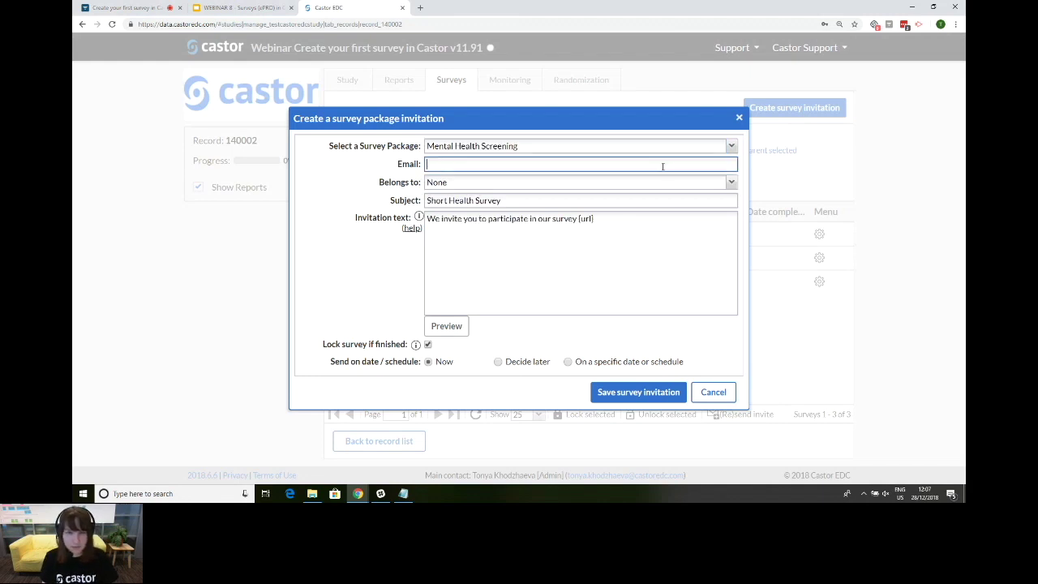
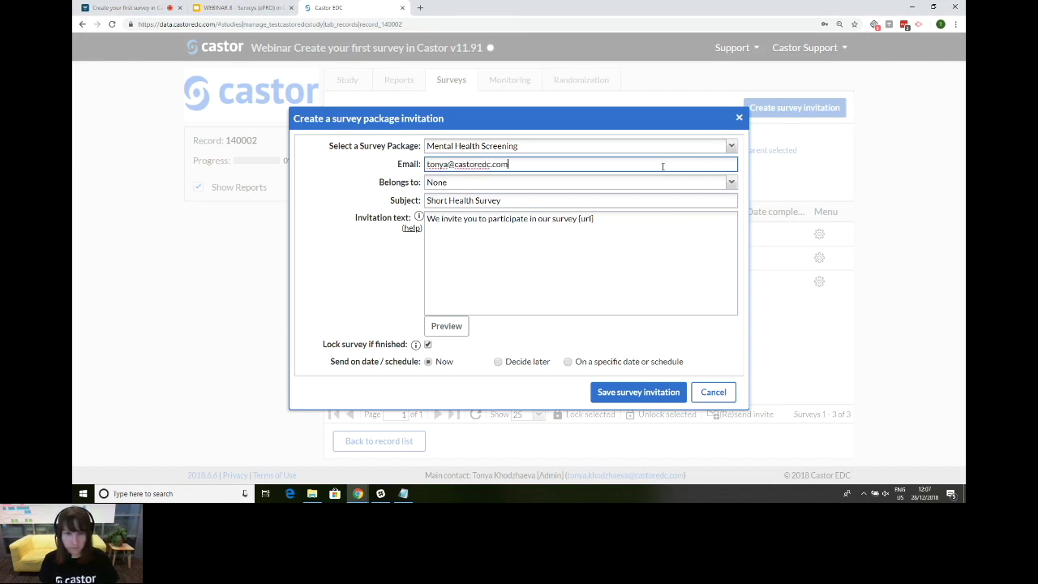
click(665, 184)
click(625, 212)
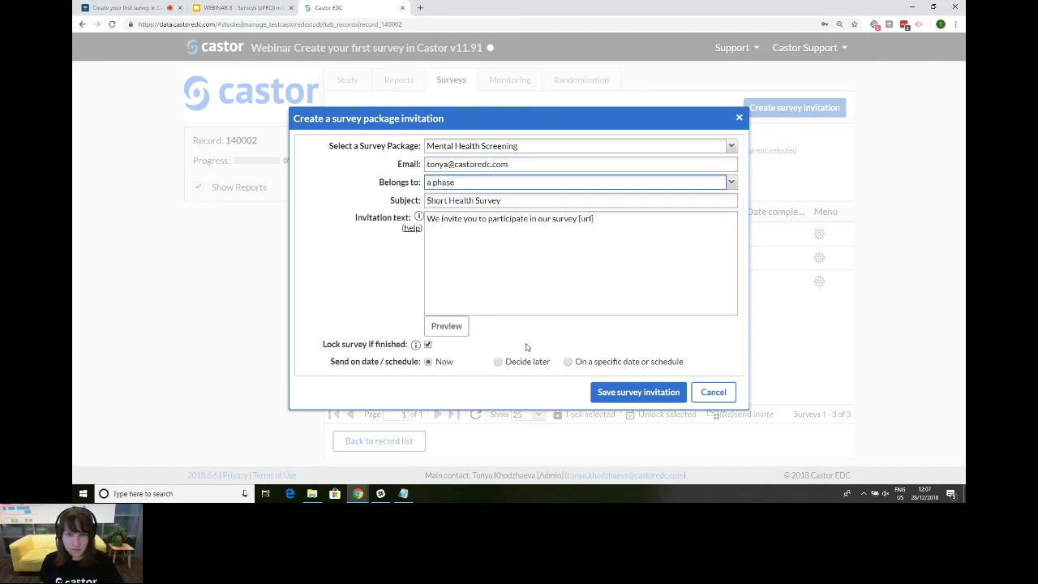
click(510, 364)
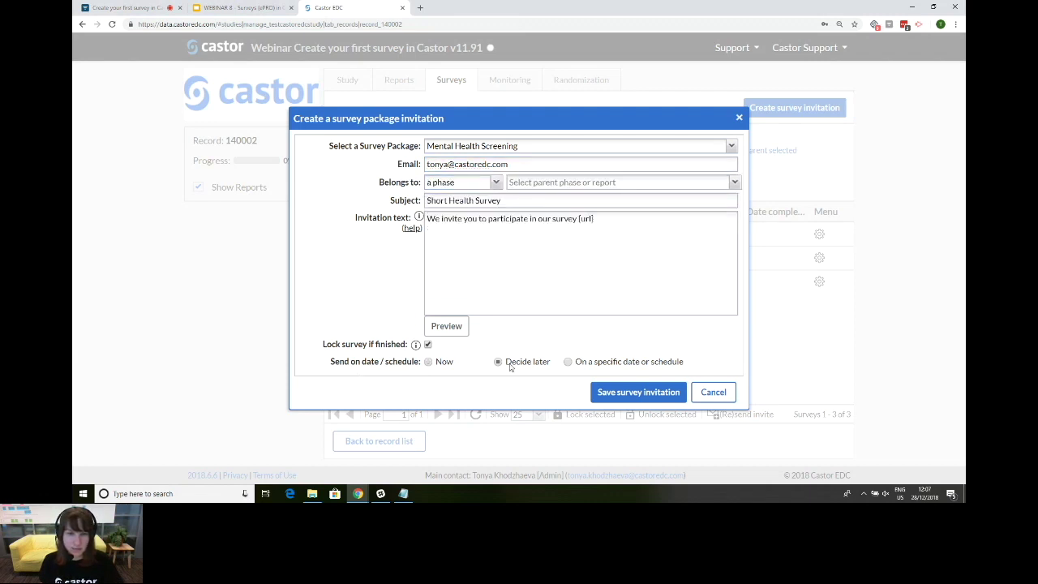
Step: Assign the Inclusion and randomization phase and save the invitation
click(643, 397)
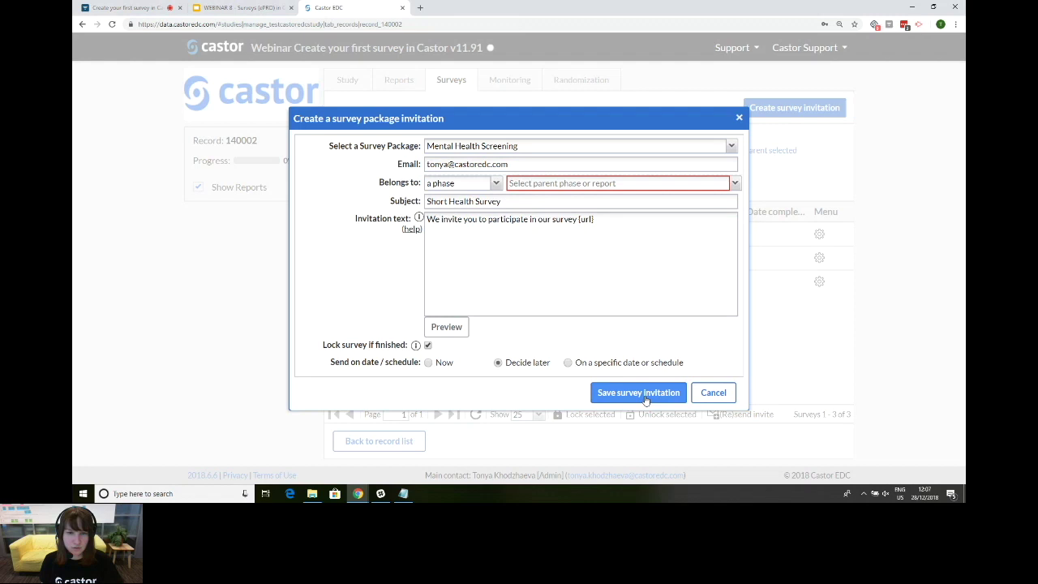
click(647, 399)
click(647, 399)
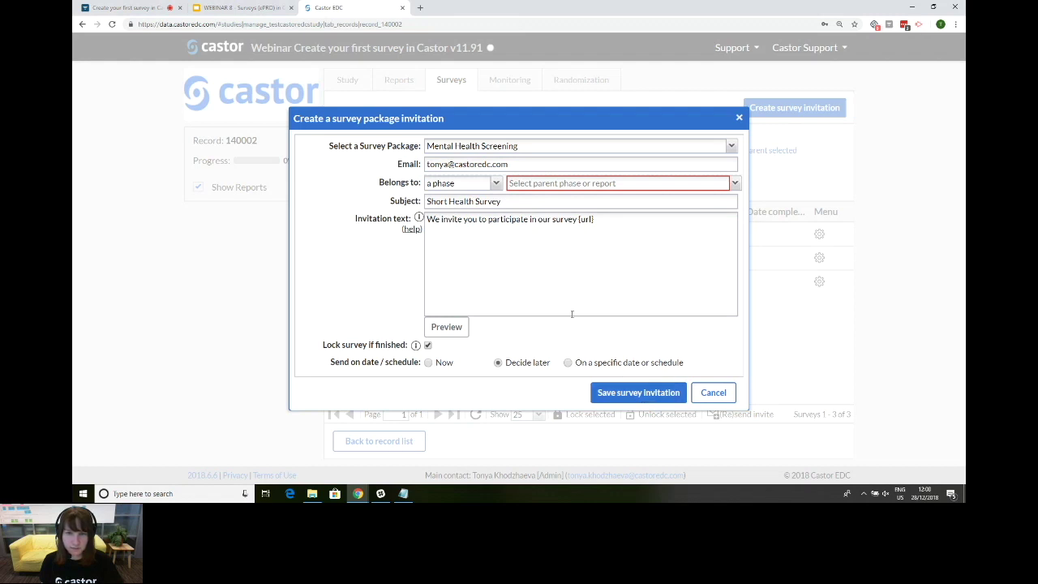
click(542, 186)
click(542, 201)
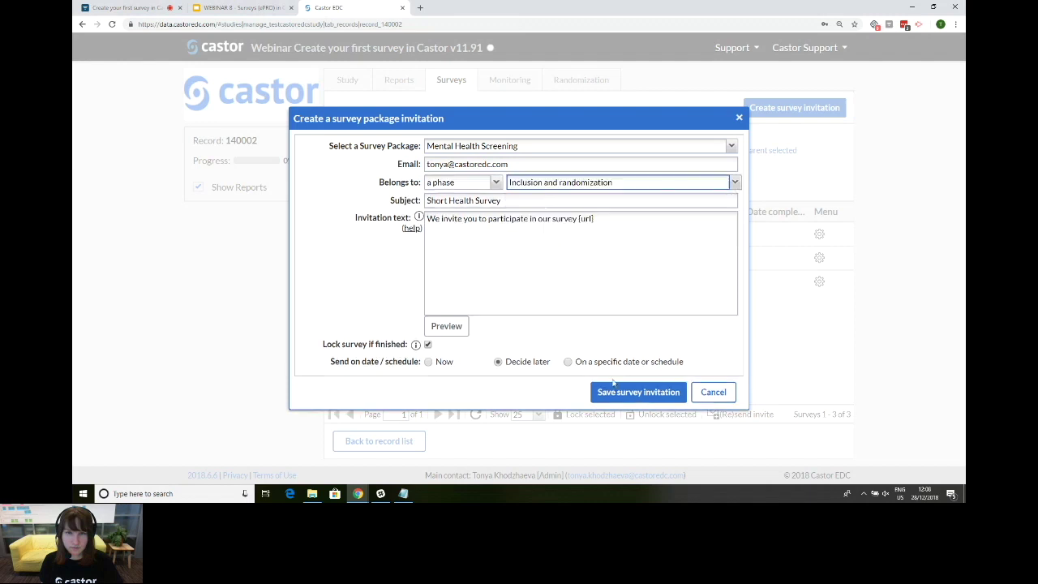
click(623, 393)
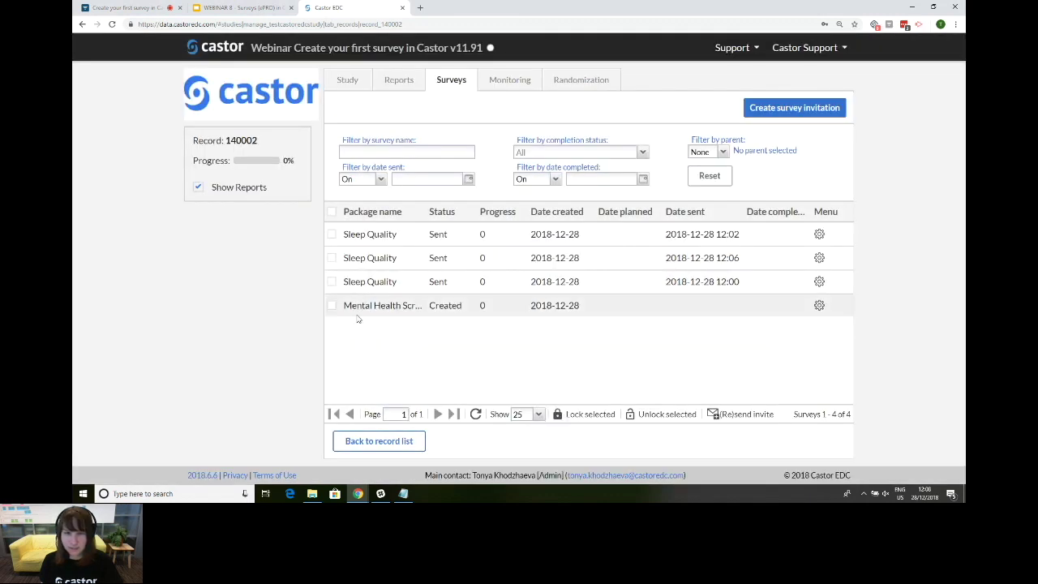
Step: Open the Mental Health Screening survey in a new window from its row's gear menu
click(819, 305)
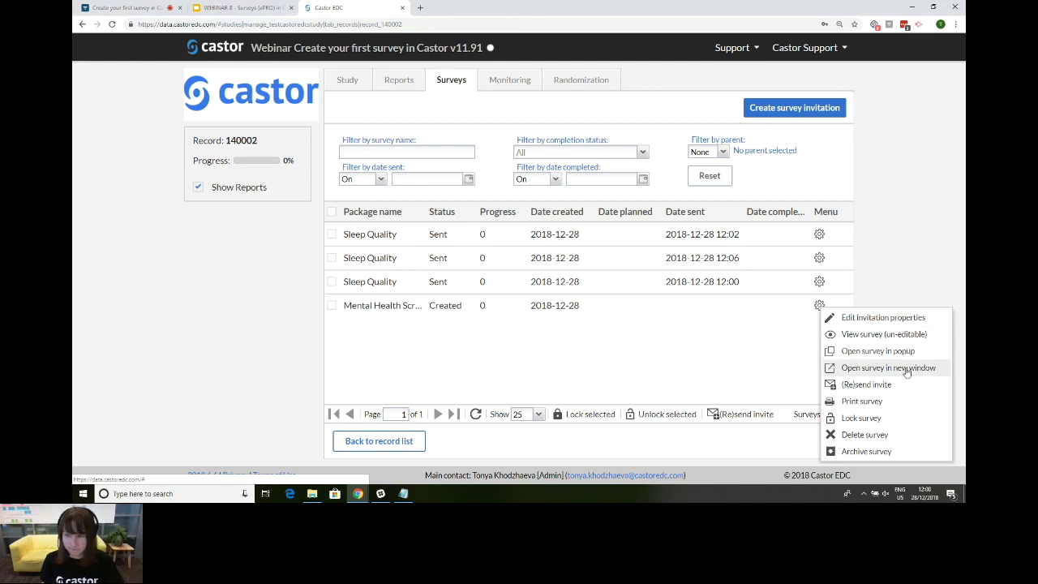
click(907, 370)
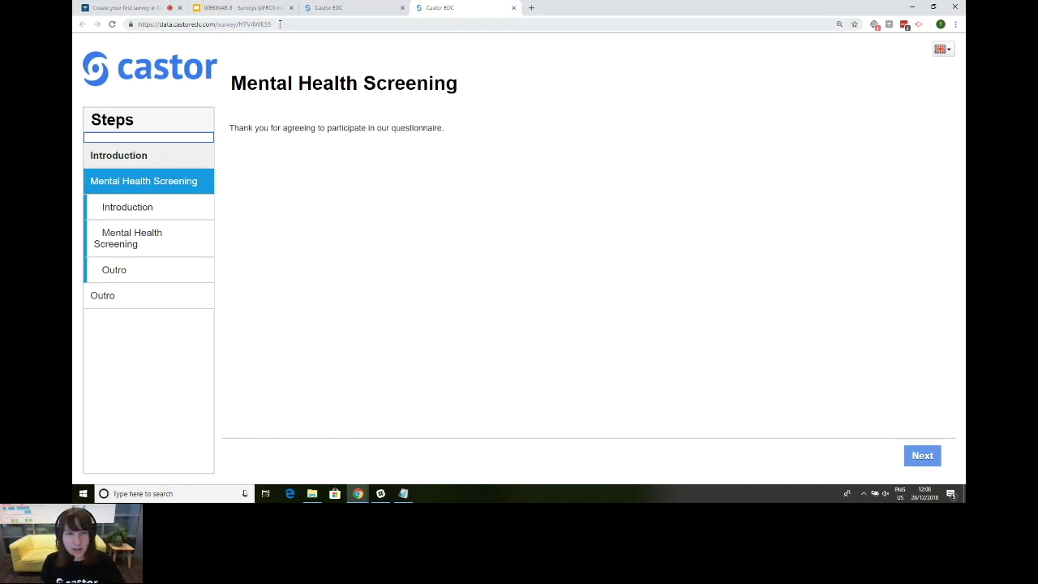
Step: Advance through the survey introduction to the questions page
click(176, 211)
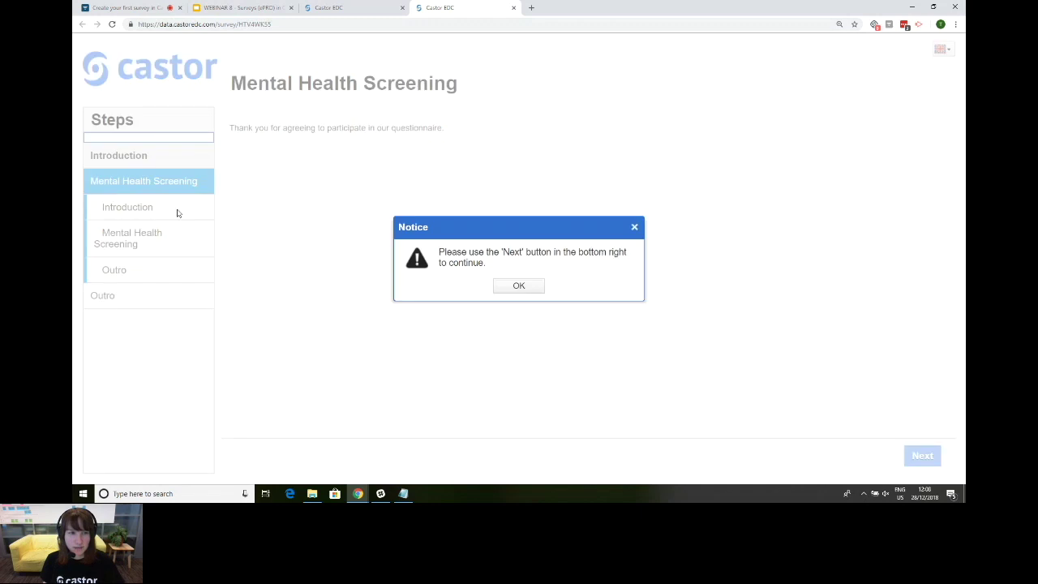
click(526, 289)
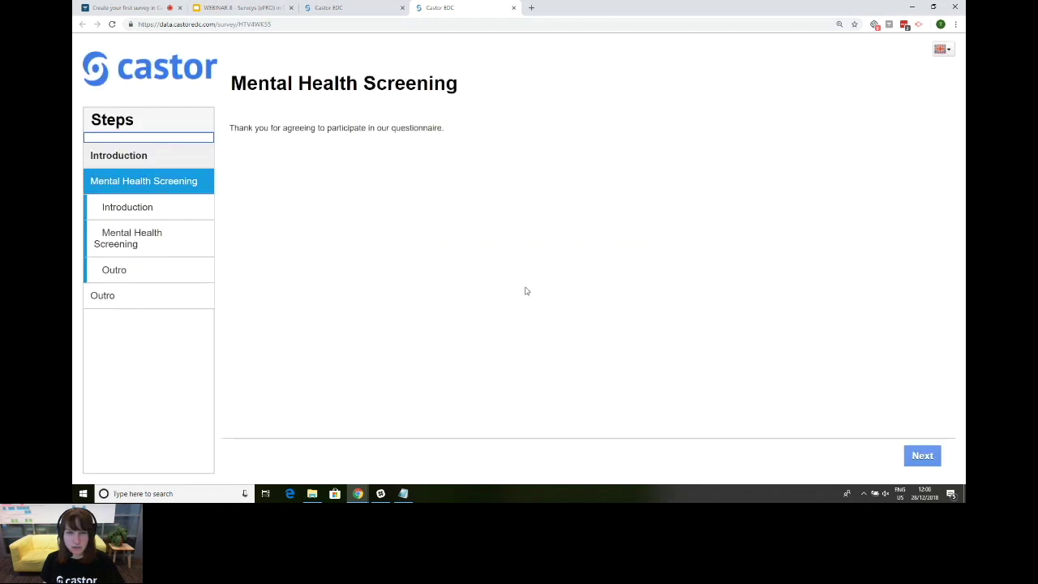
click(162, 243)
click(163, 241)
click(922, 456)
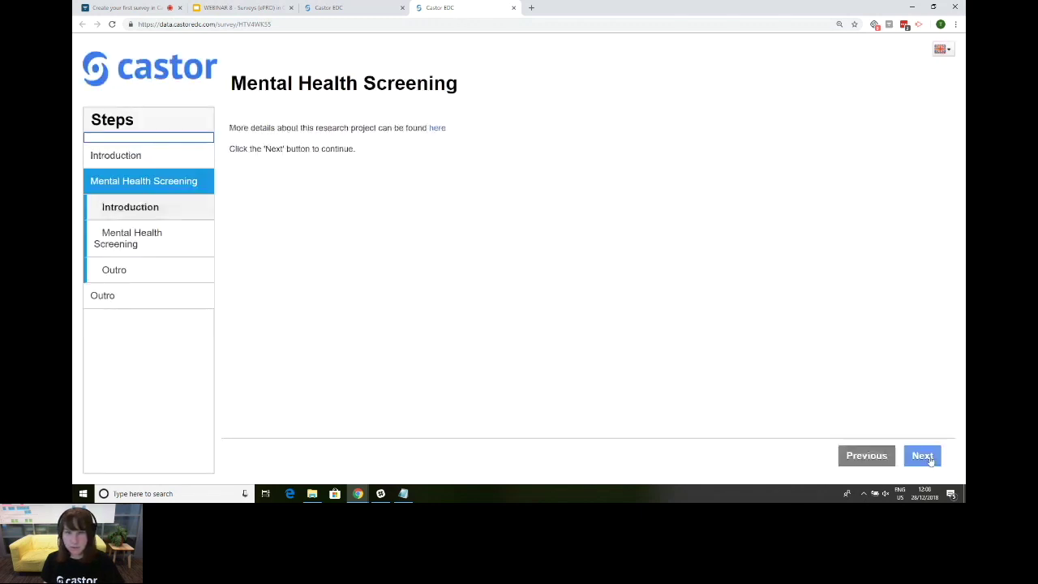
click(926, 465)
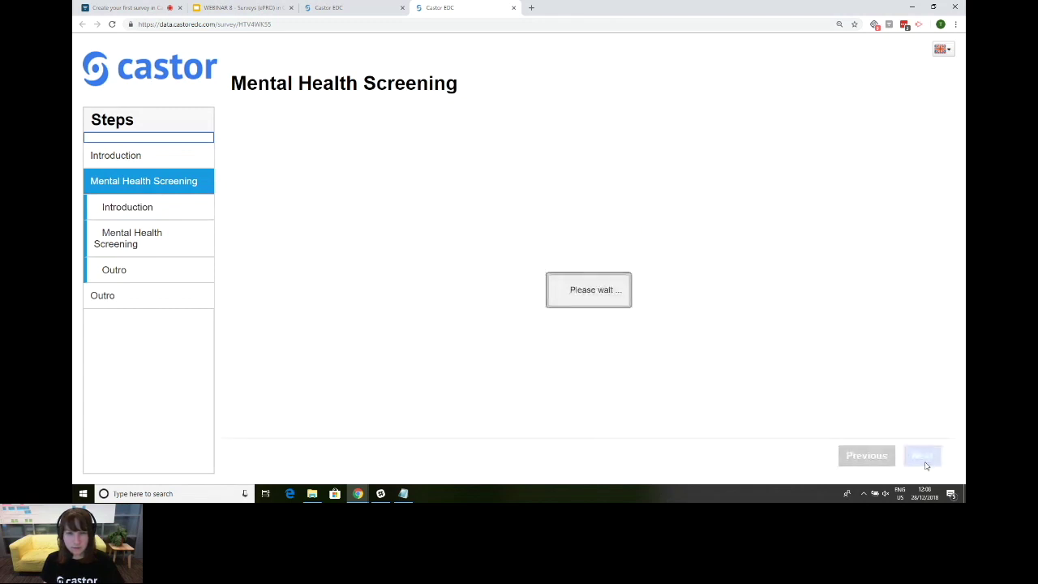
Step: Answer questions 3–5 with Not at all, Several days and Not at all
click(627, 277)
click(631, 369)
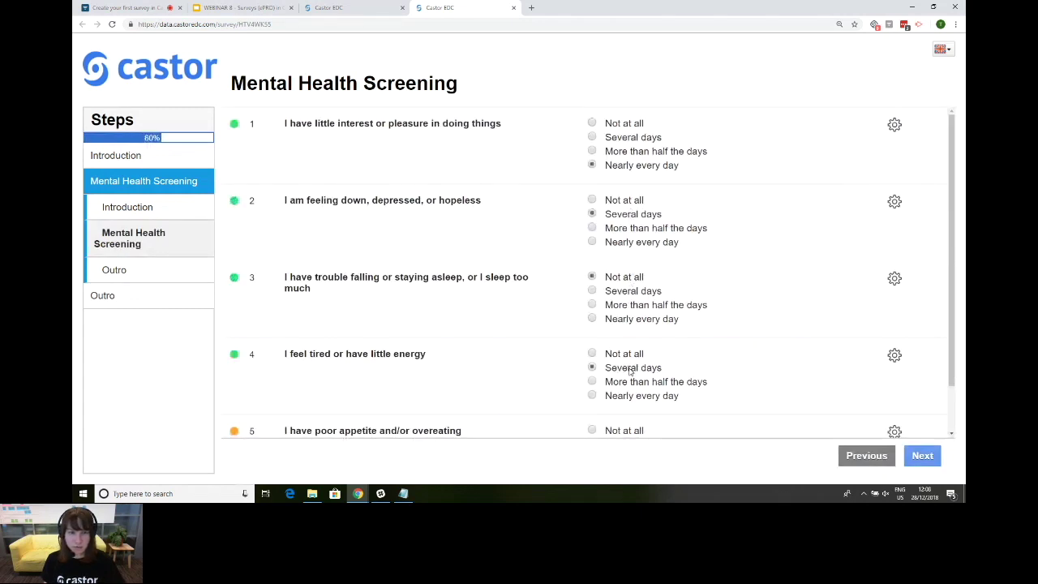
scroll(631, 371, down, 1)
click(620, 376)
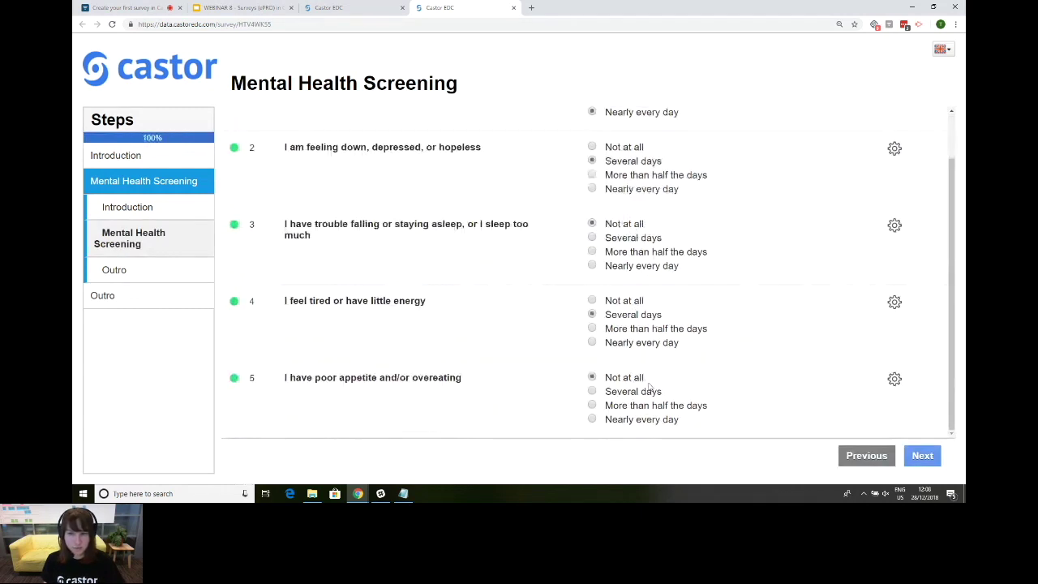
Step: Finish the survey, confirm the answers as final, and acknowledge the thank-you message
click(911, 461)
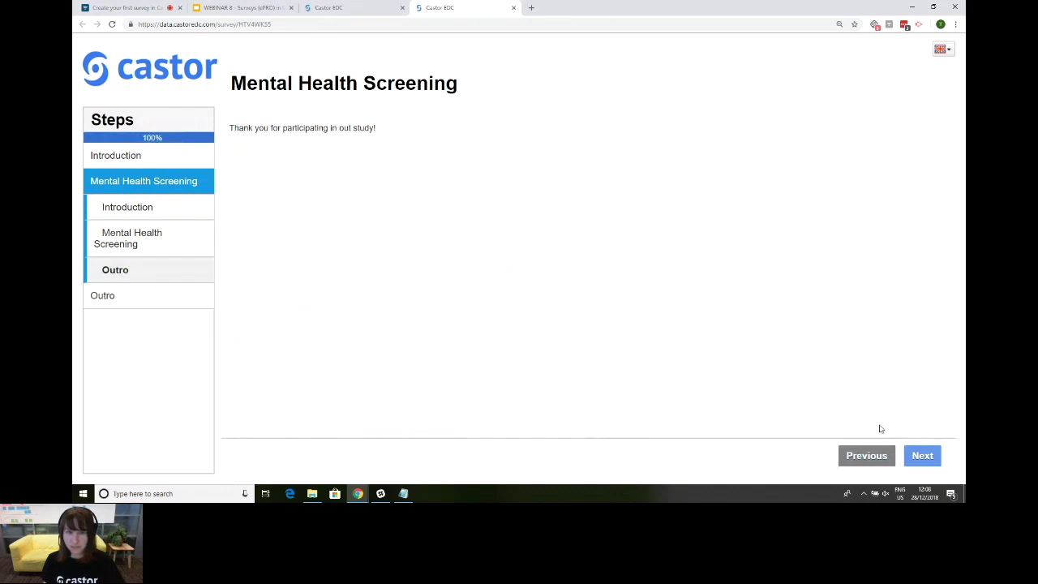
click(919, 459)
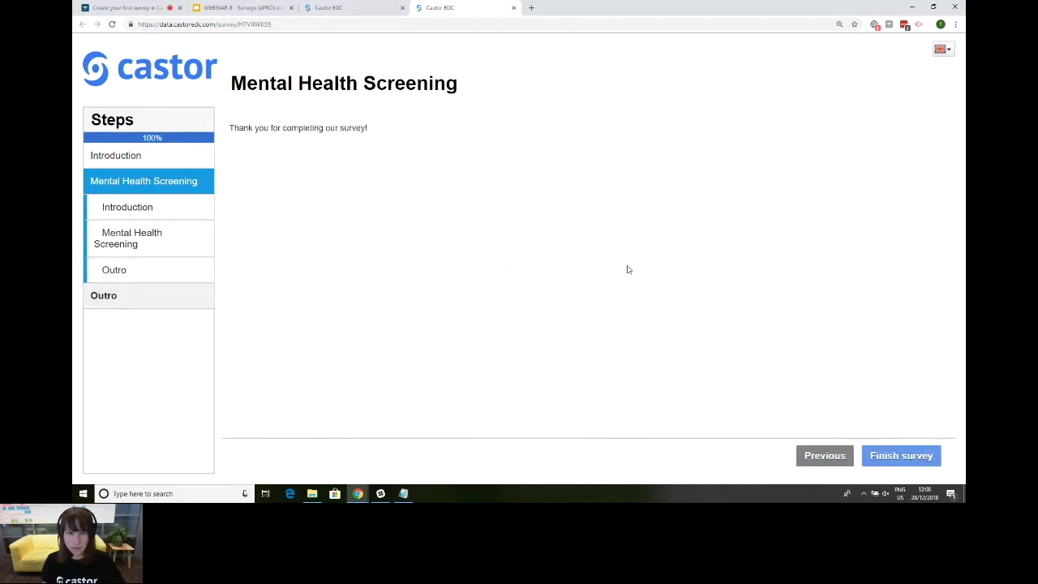
click(900, 457)
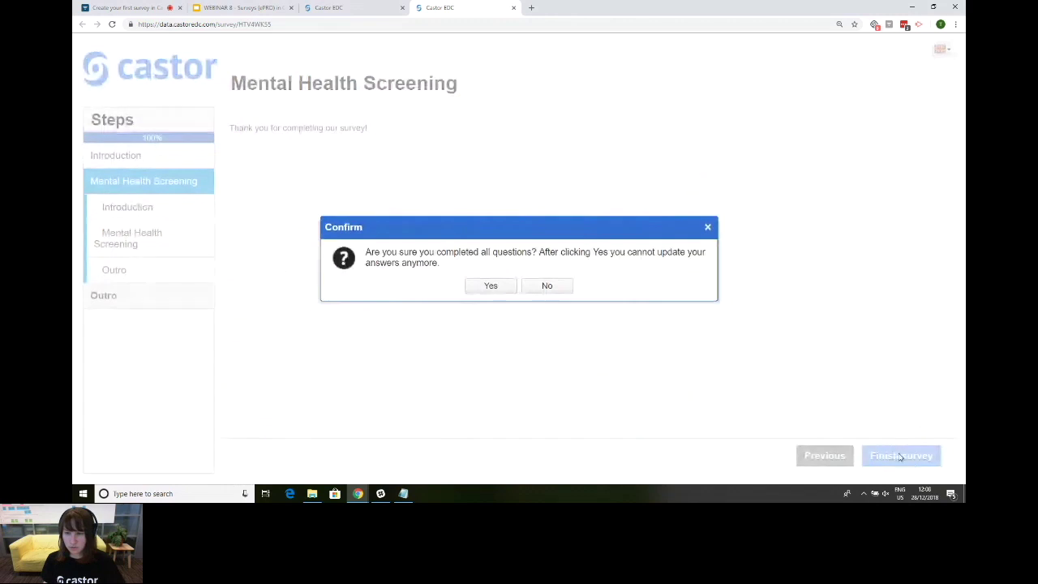
click(492, 285)
click(519, 281)
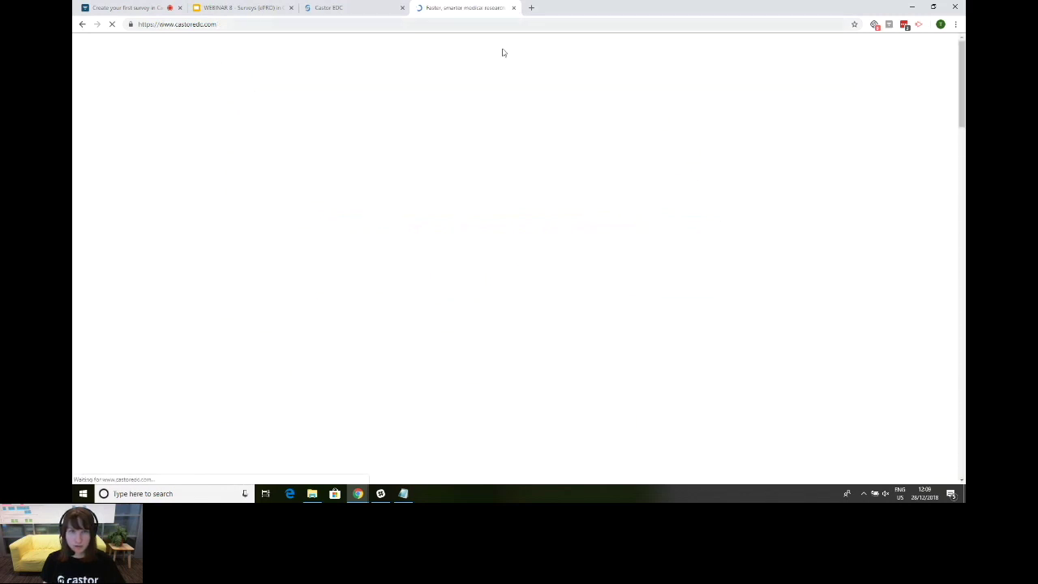
Step: Close the survey tab and refresh record 140002's survey list to show it Locked at 100%
key(ctrl+w)
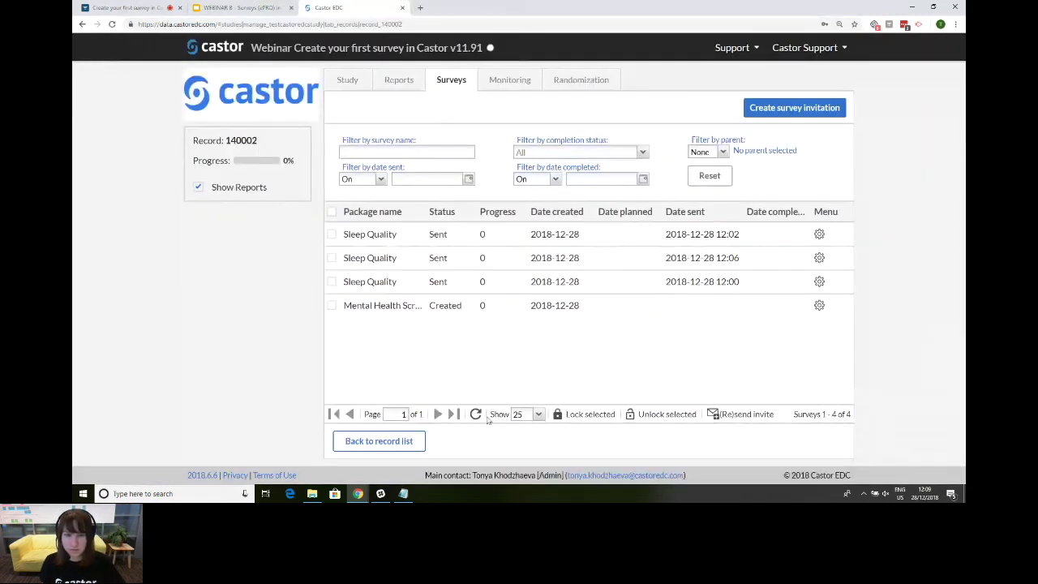
click(475, 414)
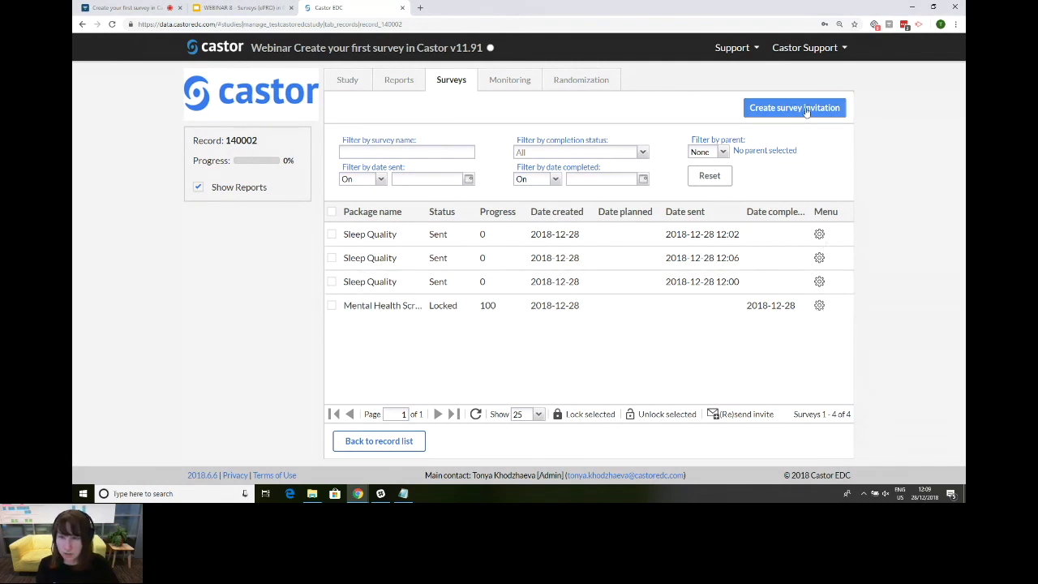
Step: Create a Mental Health Screening invitation to the support e-mail, scheduled for 02-01-2019
click(810, 111)
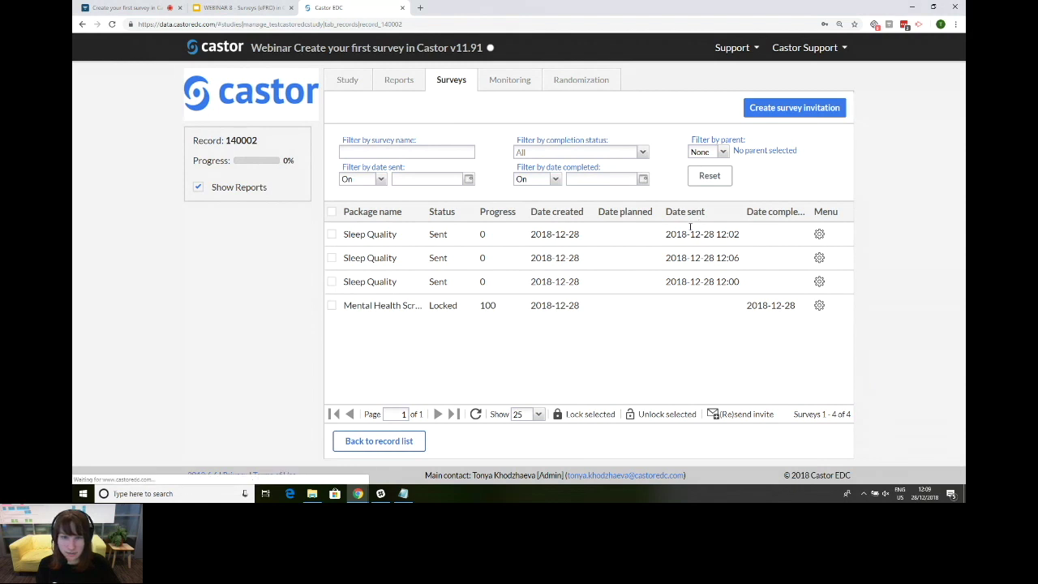
click(731, 146)
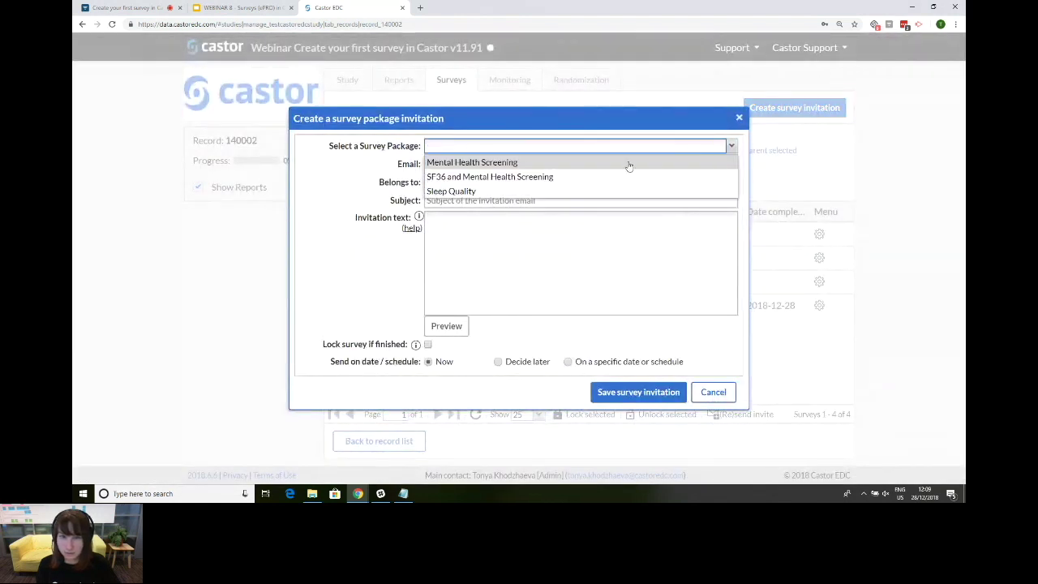
click(626, 161)
click(504, 163)
click(600, 363)
click(599, 365)
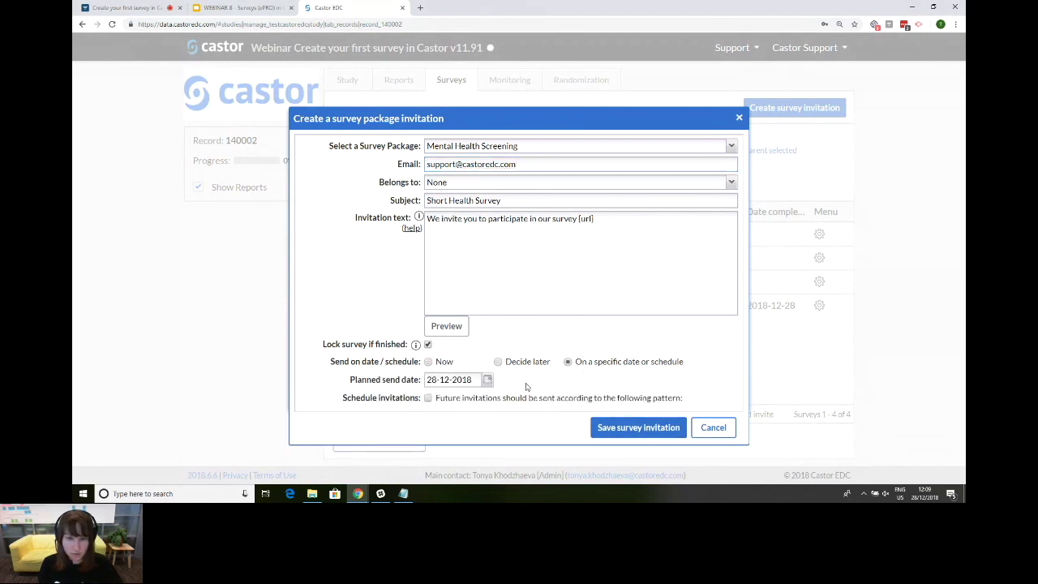
click(486, 381)
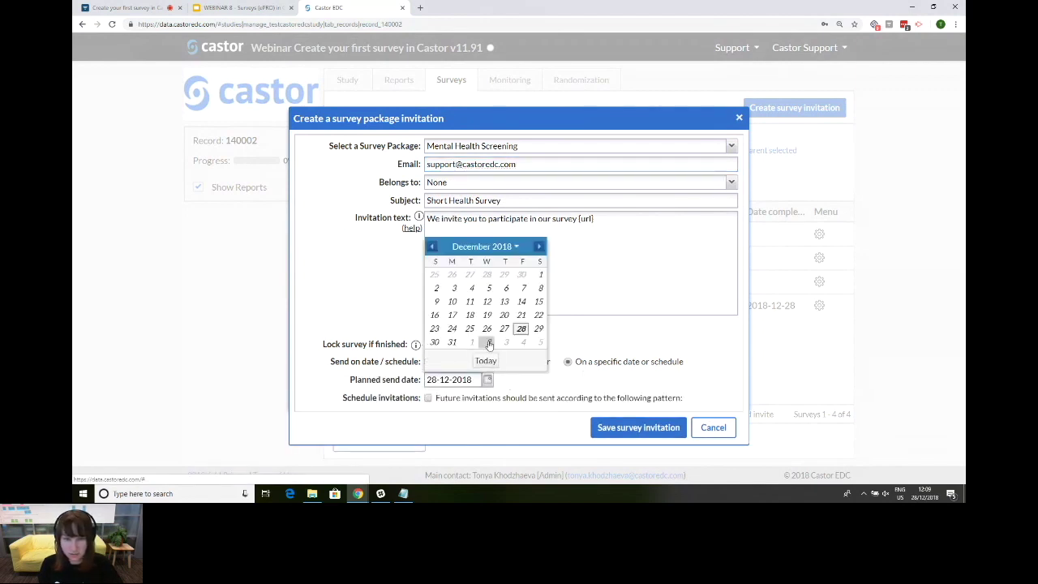
click(488, 342)
click(608, 426)
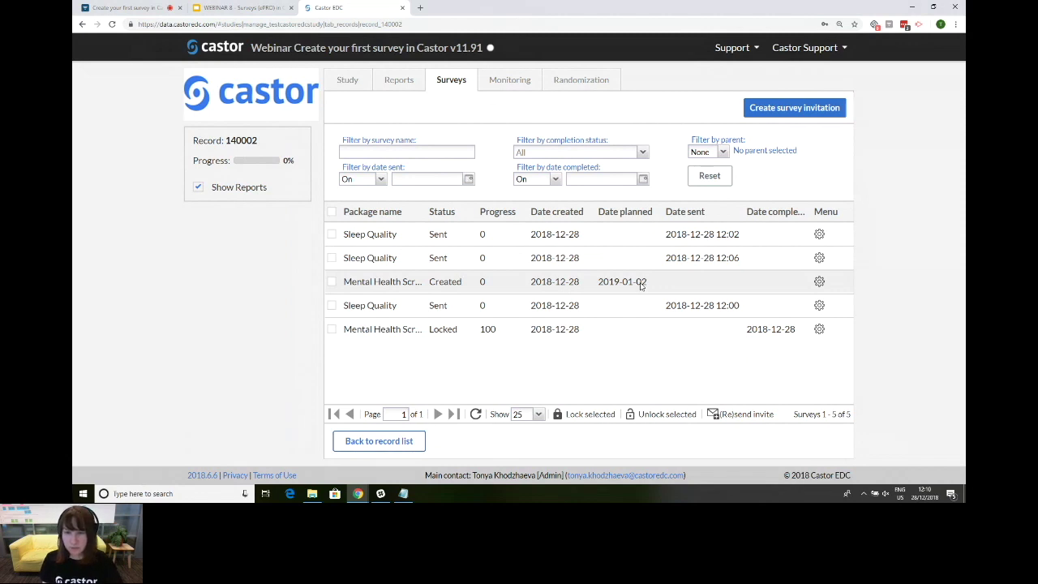
Step: Archive the scheduled Mental Health Screening invitation with the reason 'Archiving a survey'
click(819, 283)
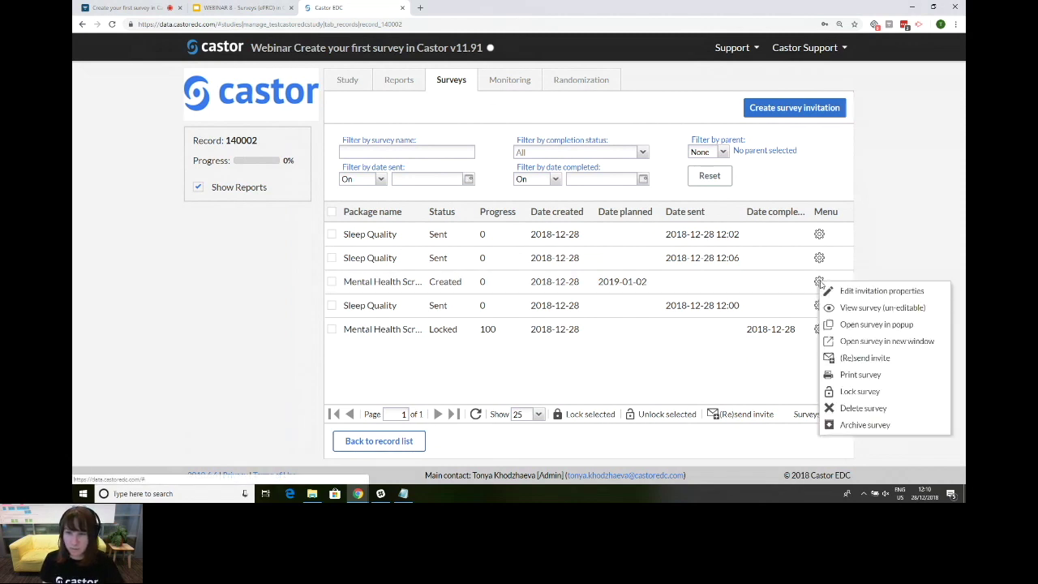
click(864, 425)
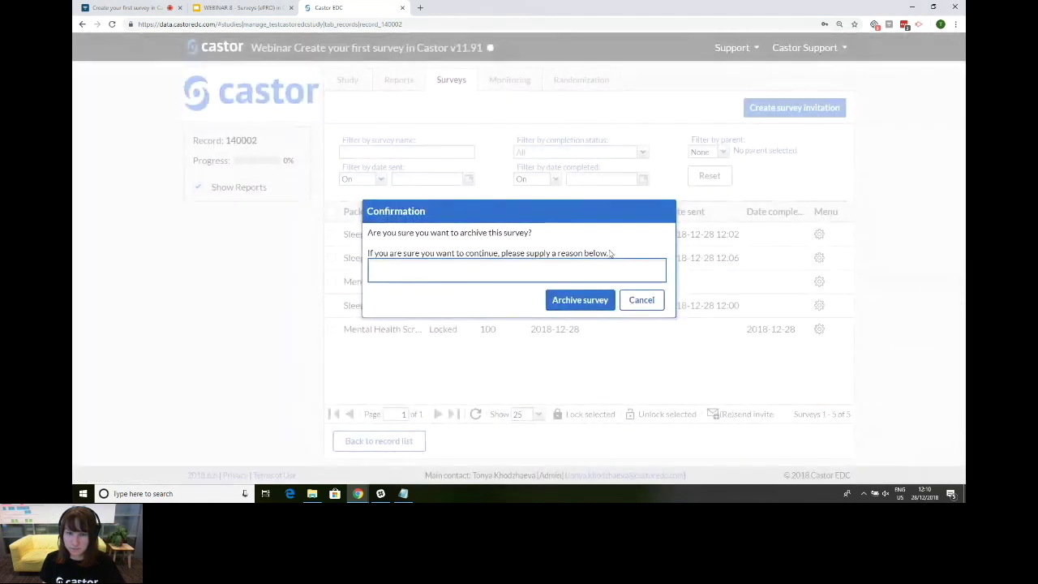
text(Ar)
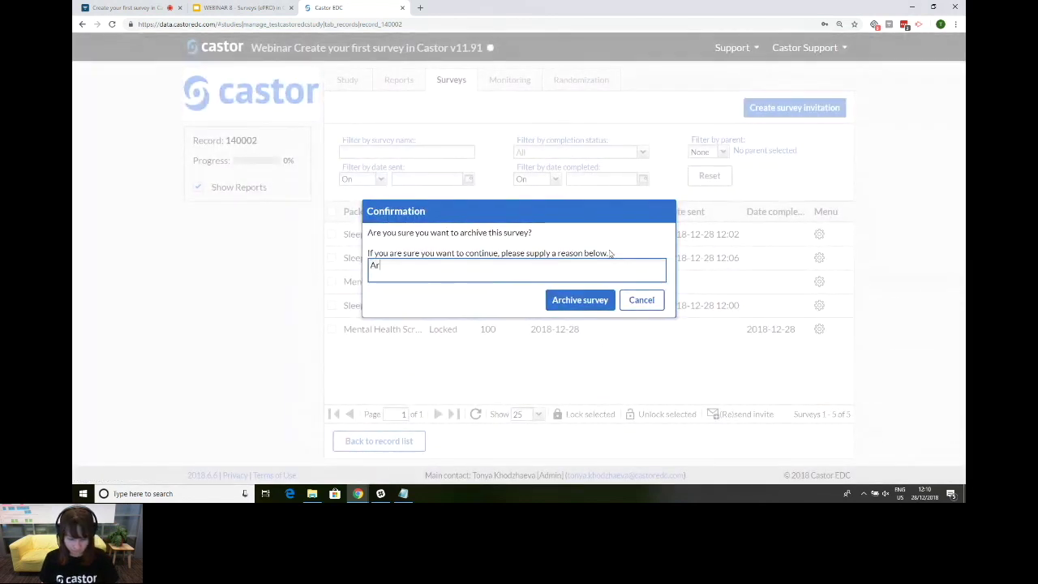
text(chiving a sur)
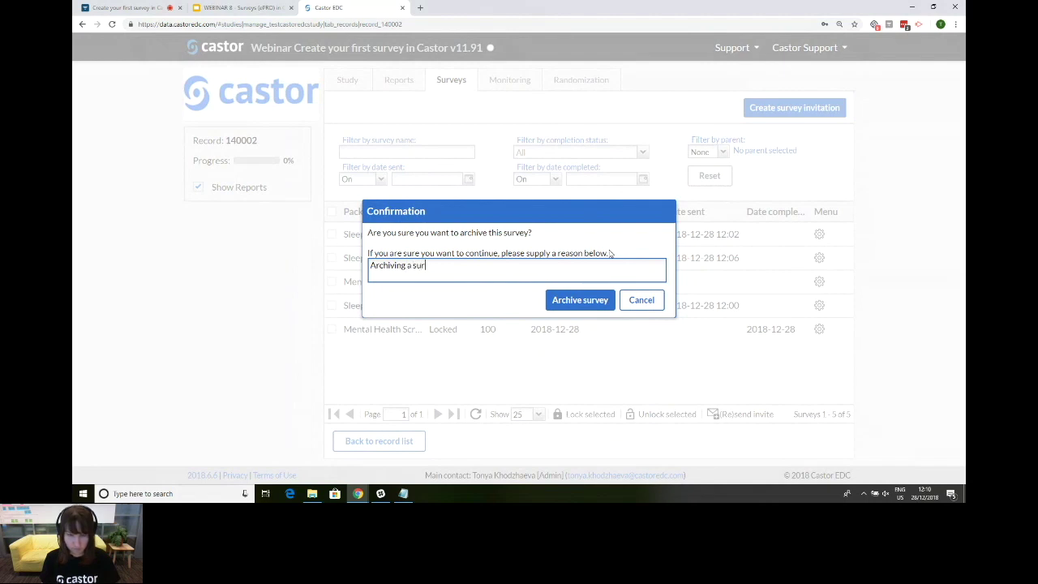
text(vey)
click(597, 306)
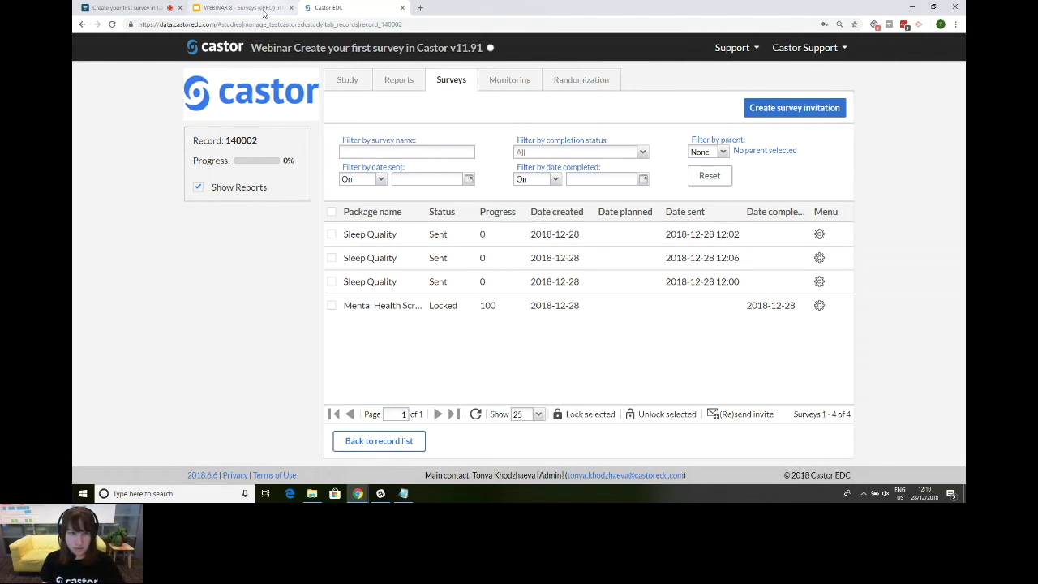
click(241, 8)
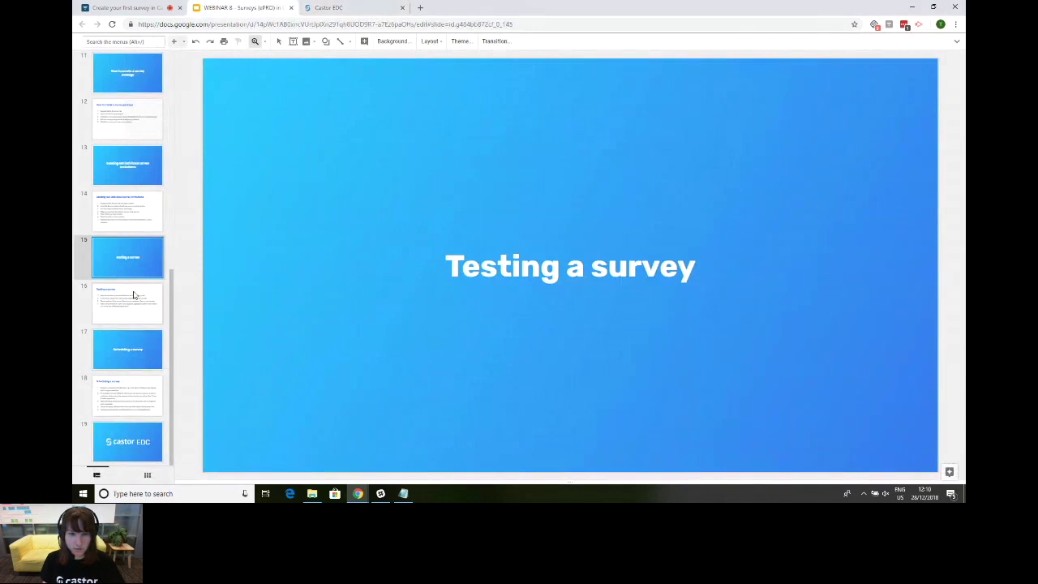
Step: Show slide 16 (Testing a survey) and slide 17 (Scheduling a survey), then return to Castor EDC
click(136, 296)
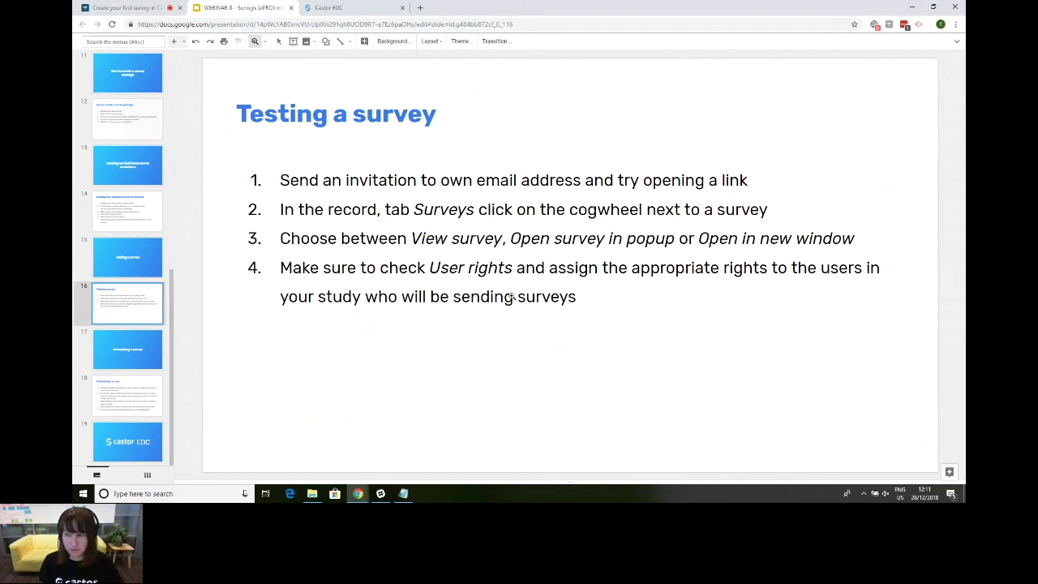
click(123, 351)
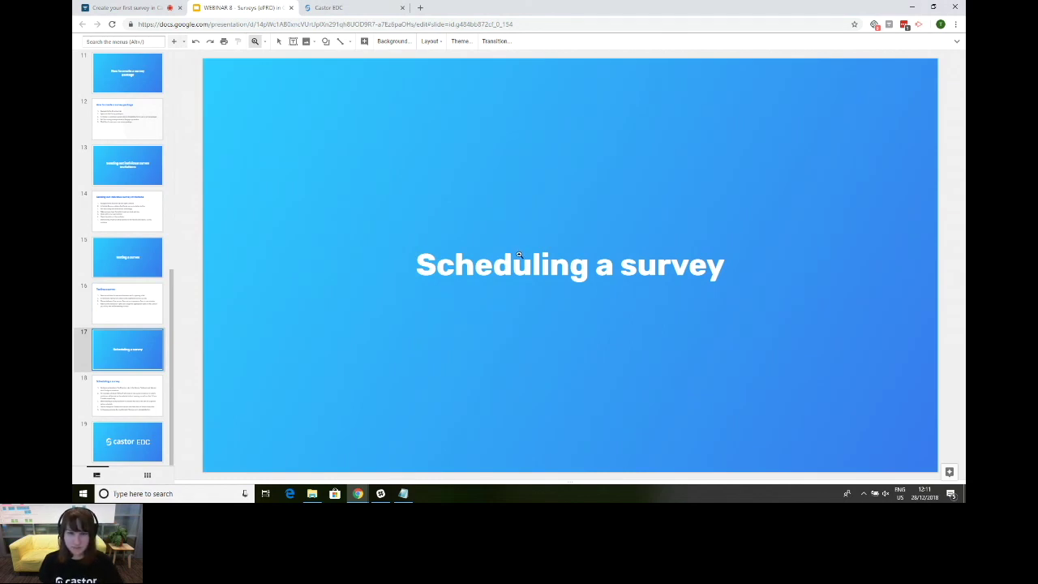
click(370, 6)
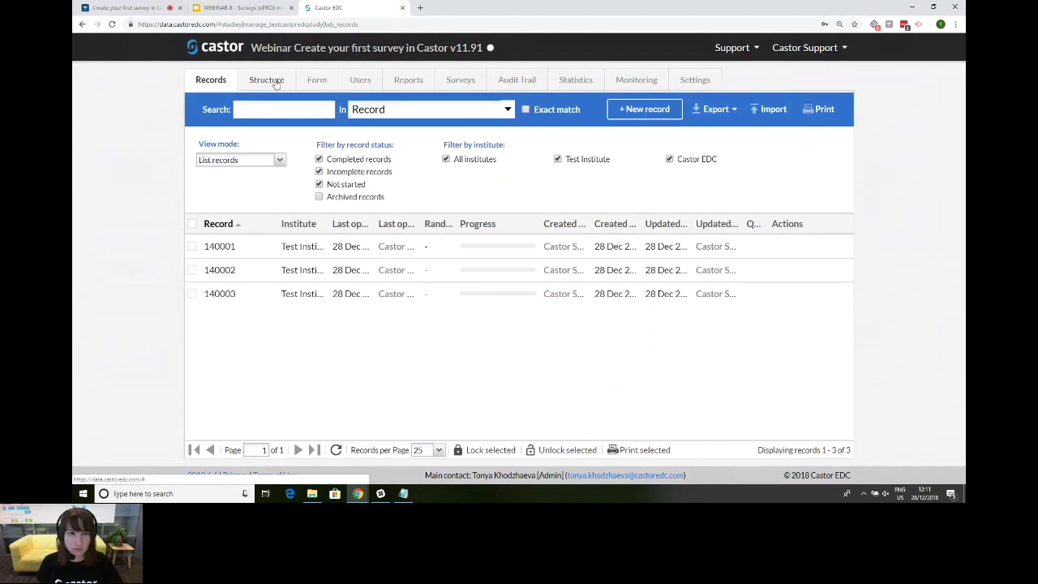
Step: Open Configure schedules under the Structure tab's Survey Packages to see the weekly and bi-weekly schedules
click(268, 81)
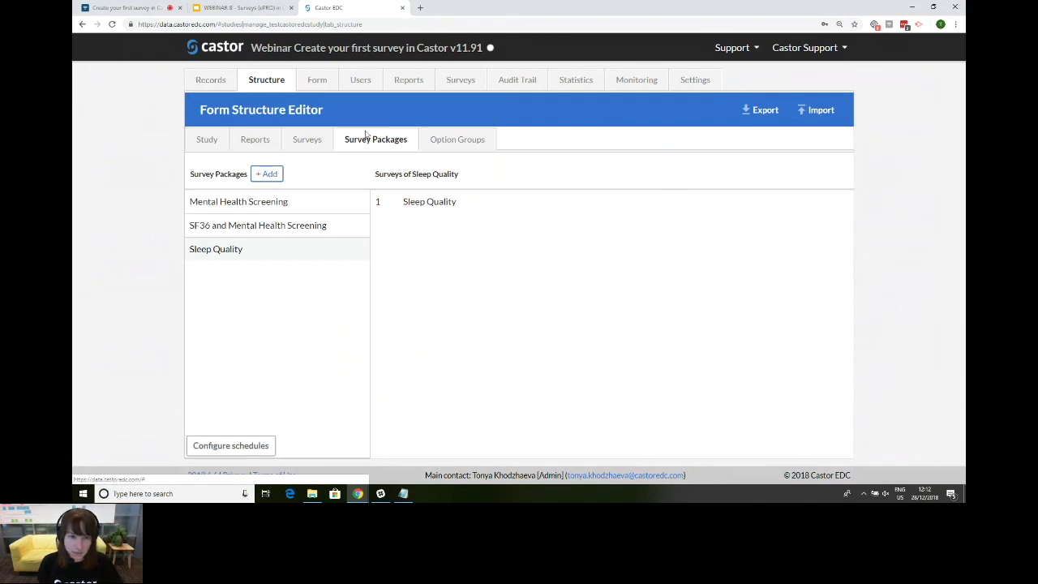
click(253, 451)
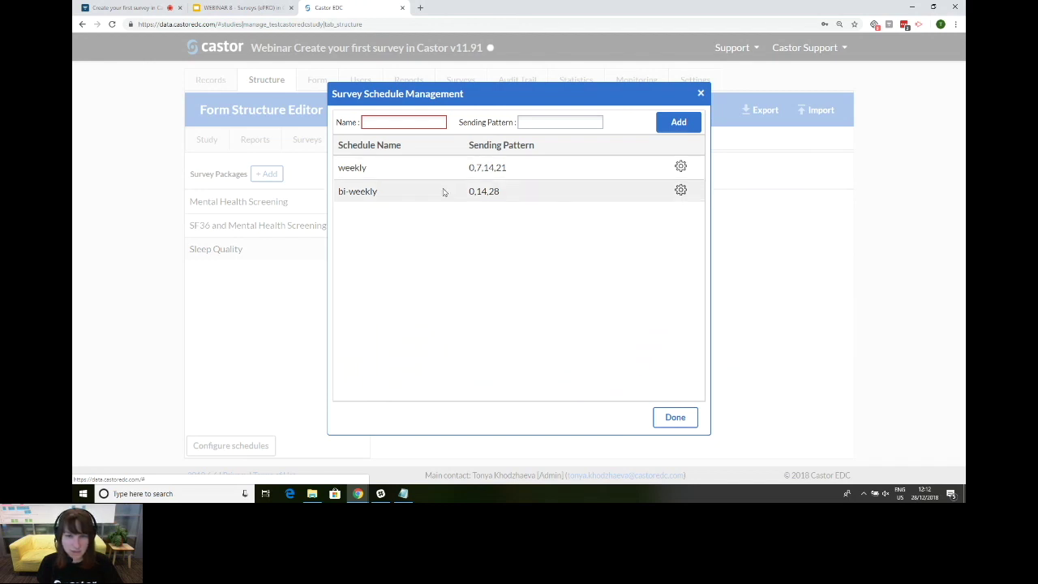
Step: Add a 'monthly' schedule with sending pattern 0,30,60,90 and close the schedule manager
click(380, 120)
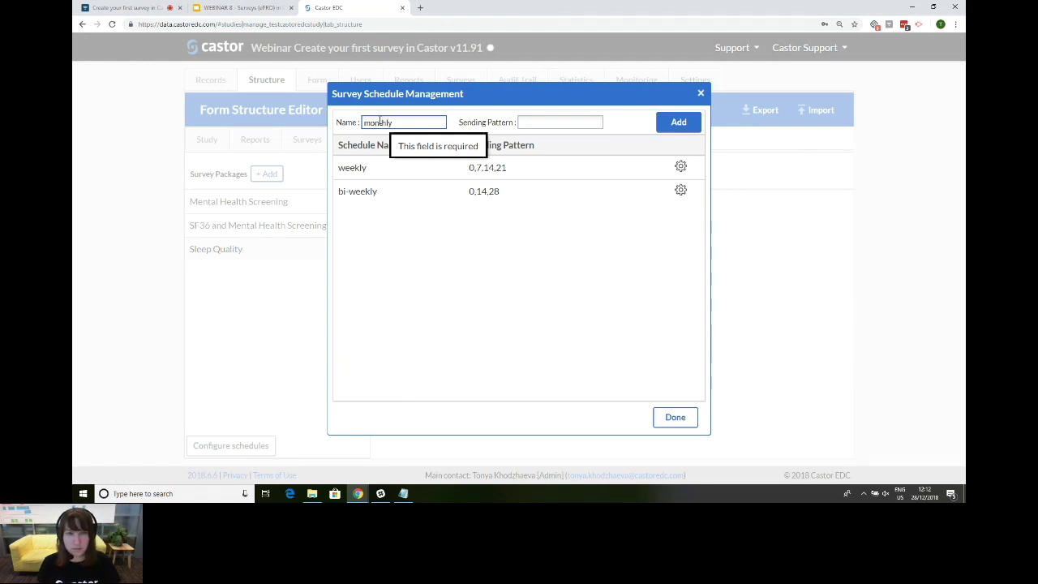
click(539, 122)
text(0,30,60,90)
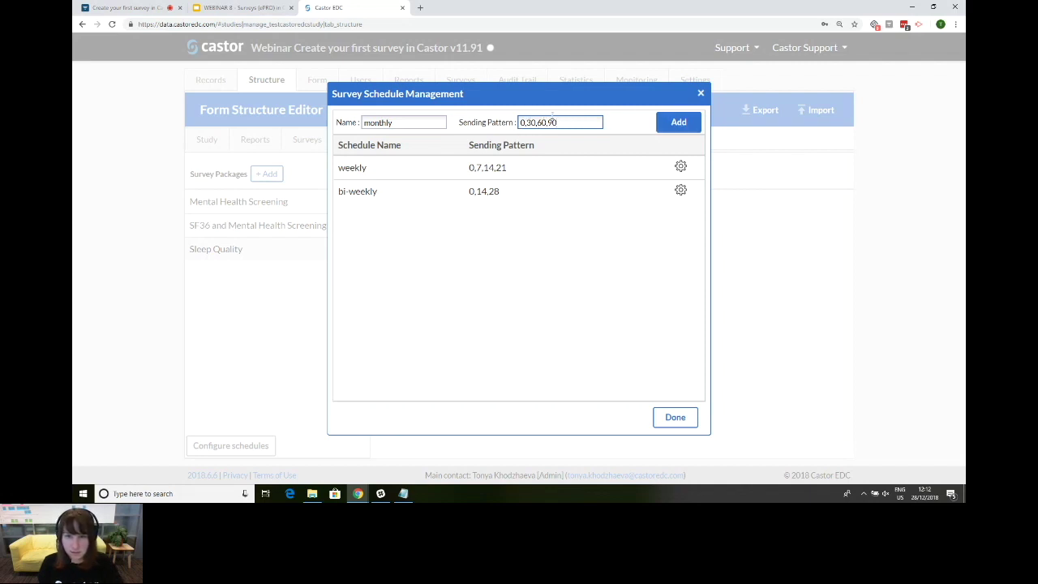
click(687, 127)
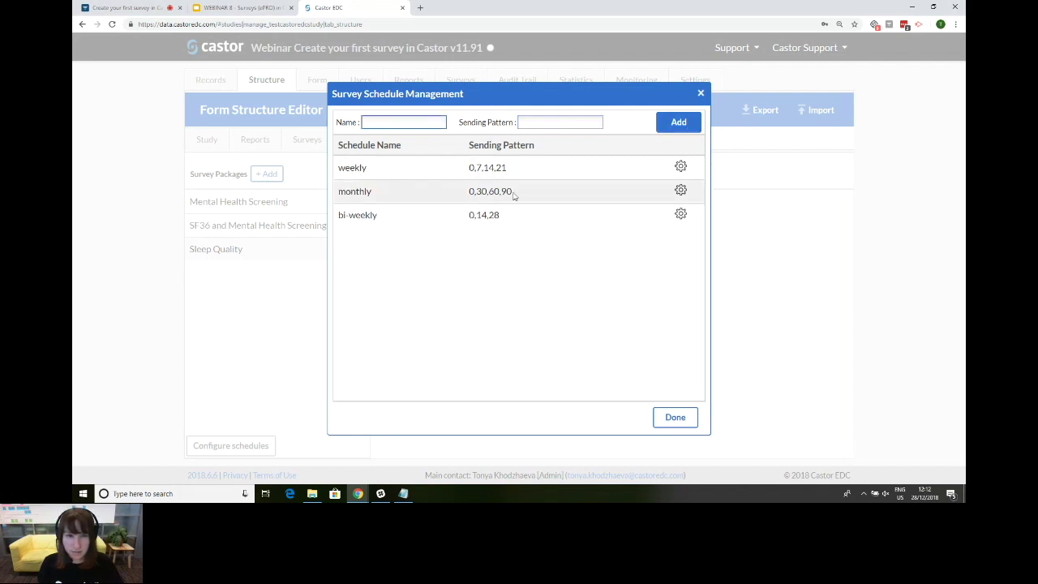
click(681, 192)
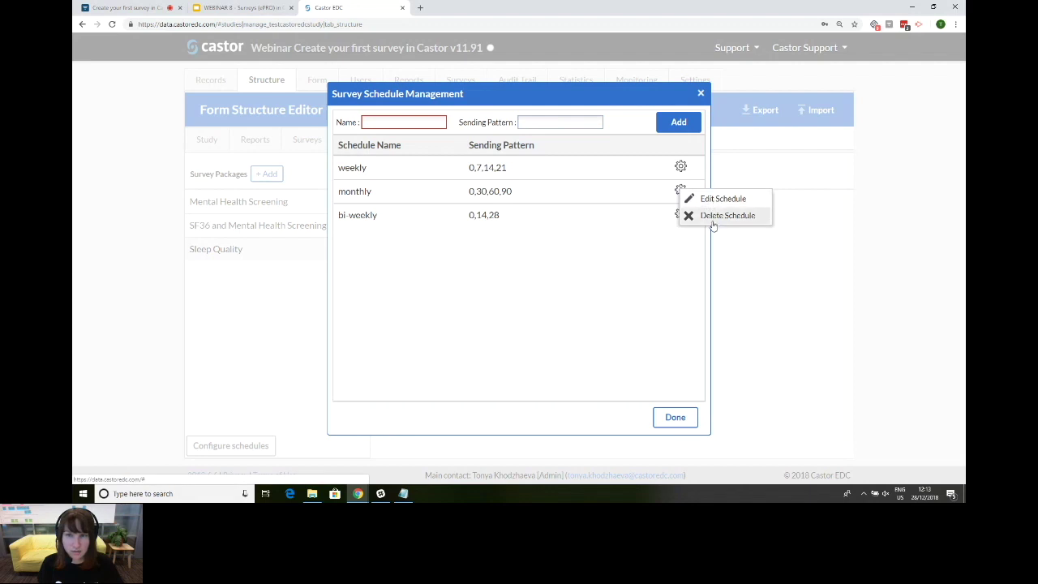
click(676, 418)
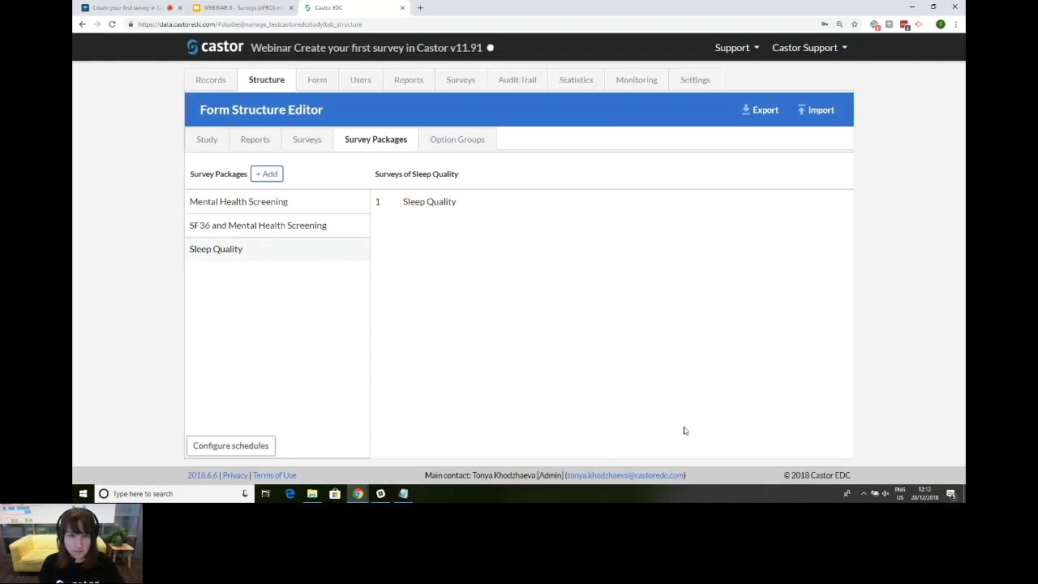
click(215, 83)
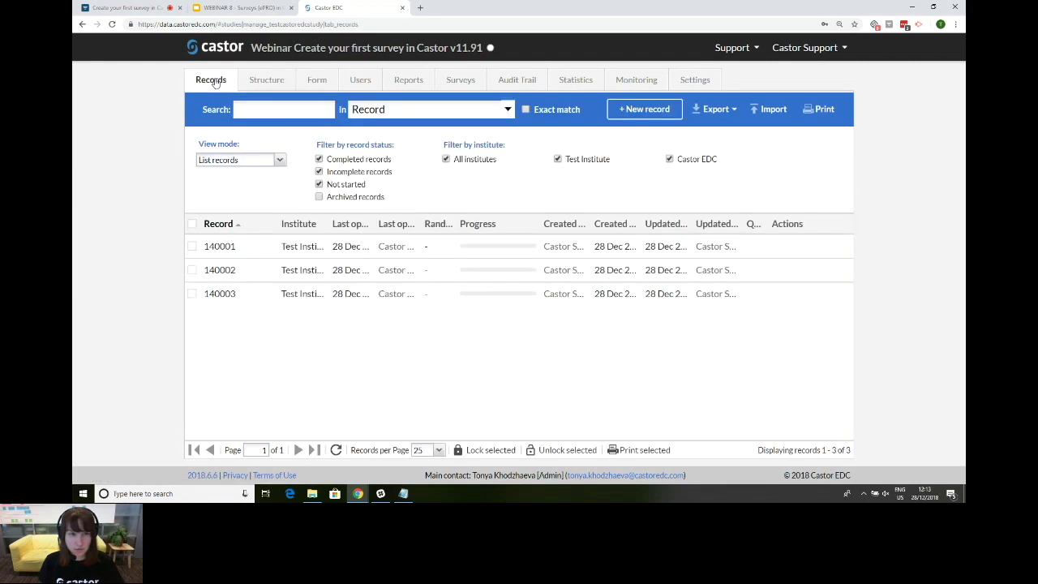
Step: Open record 140003 and start a new Sleep Quality survey invitation
click(251, 294)
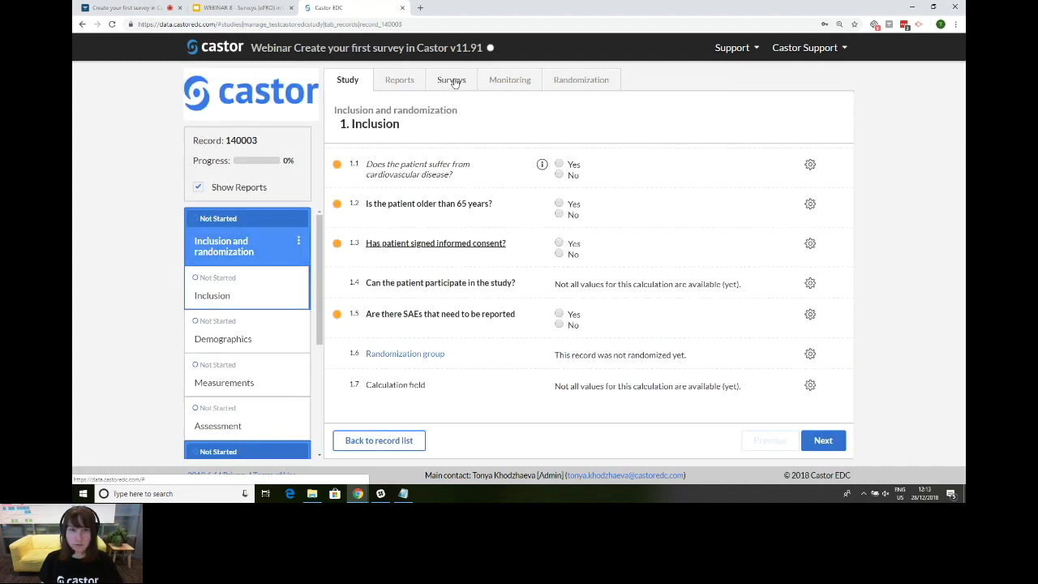
click(452, 81)
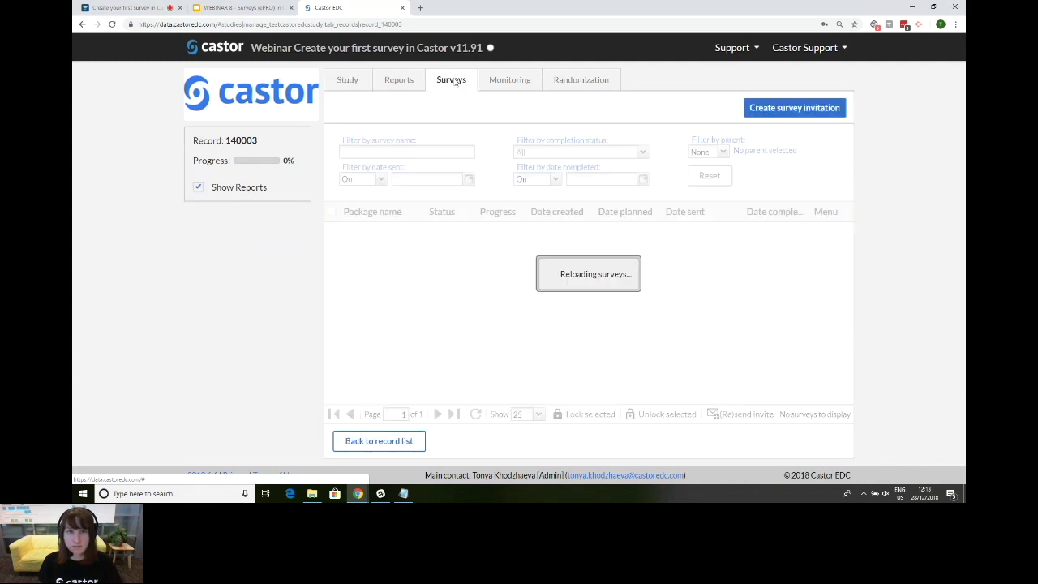
click(785, 114)
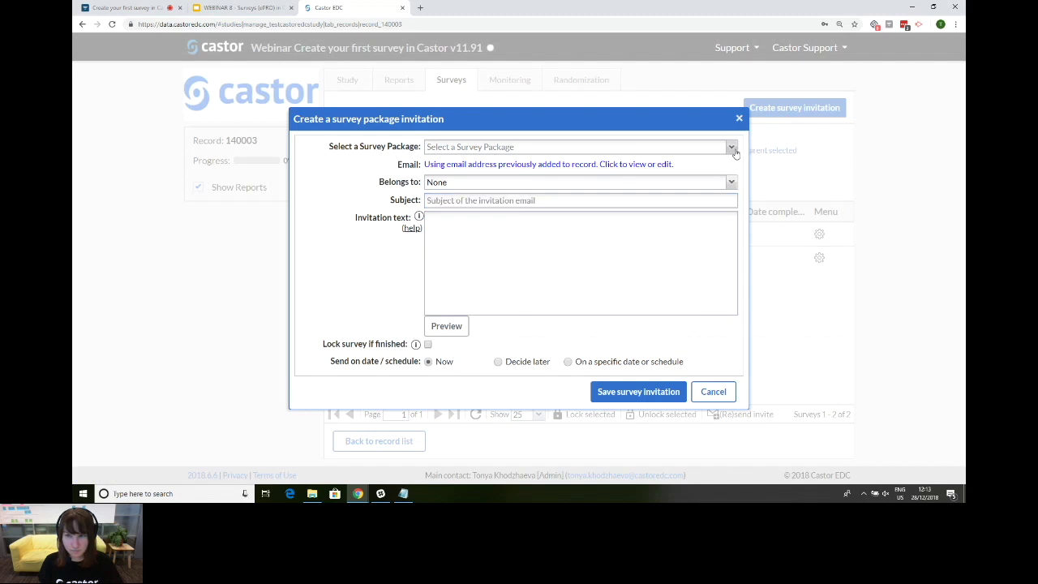
click(731, 147)
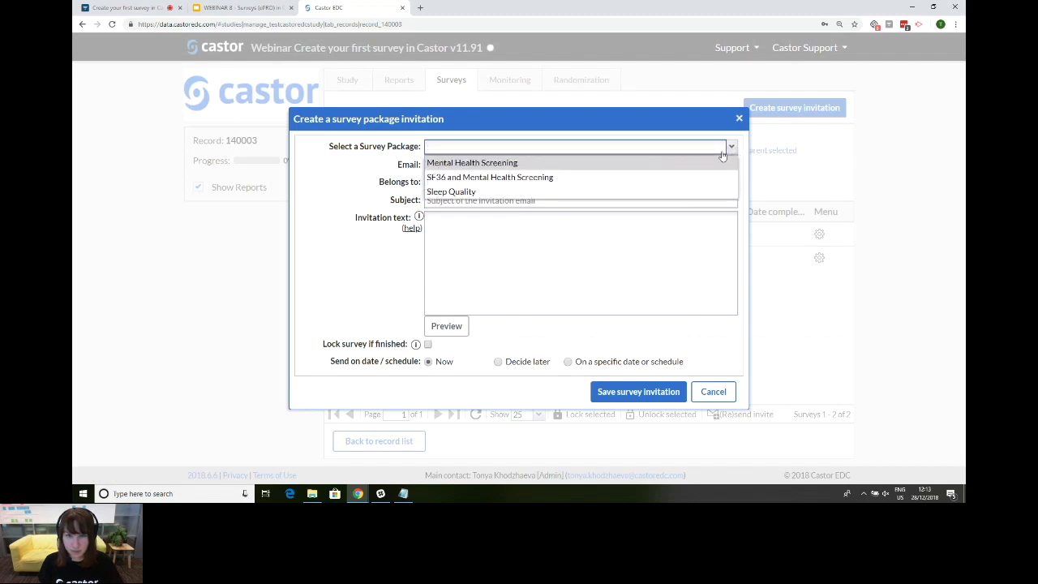
click(467, 192)
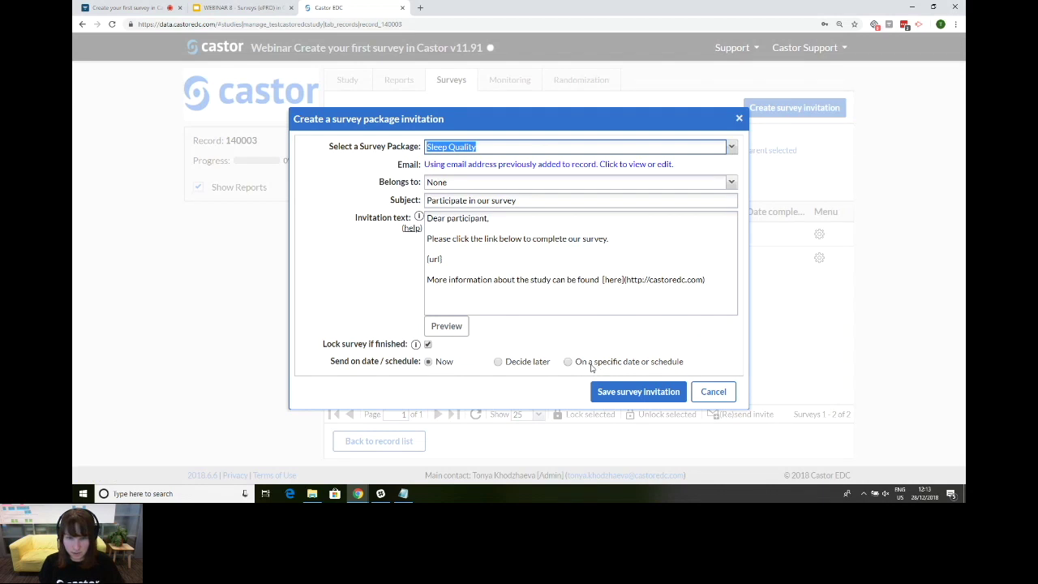
Step: Plan it for 01-01-2019, schedule it on the monthly schedule, and save
click(591, 367)
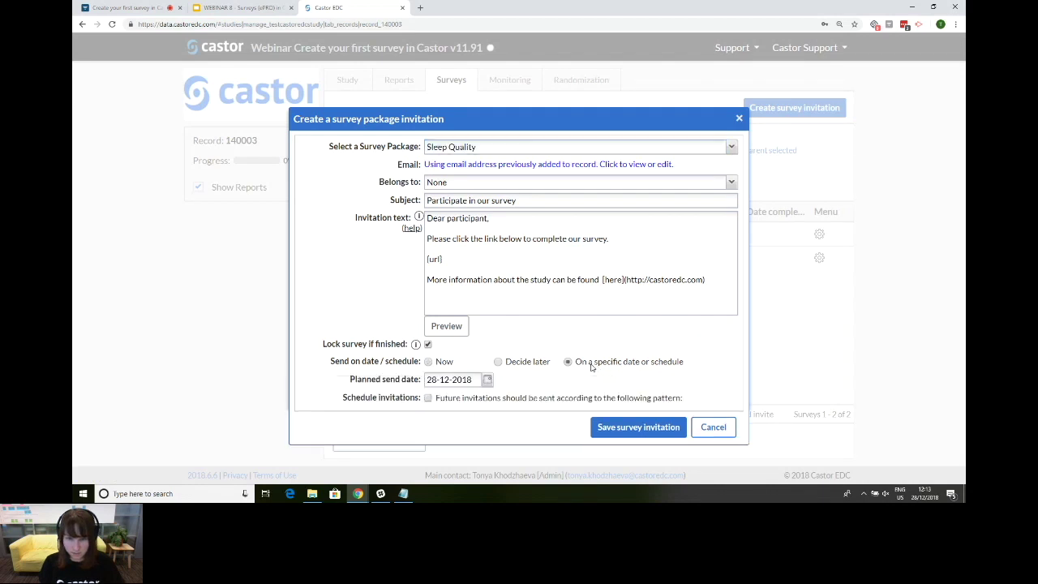
click(488, 379)
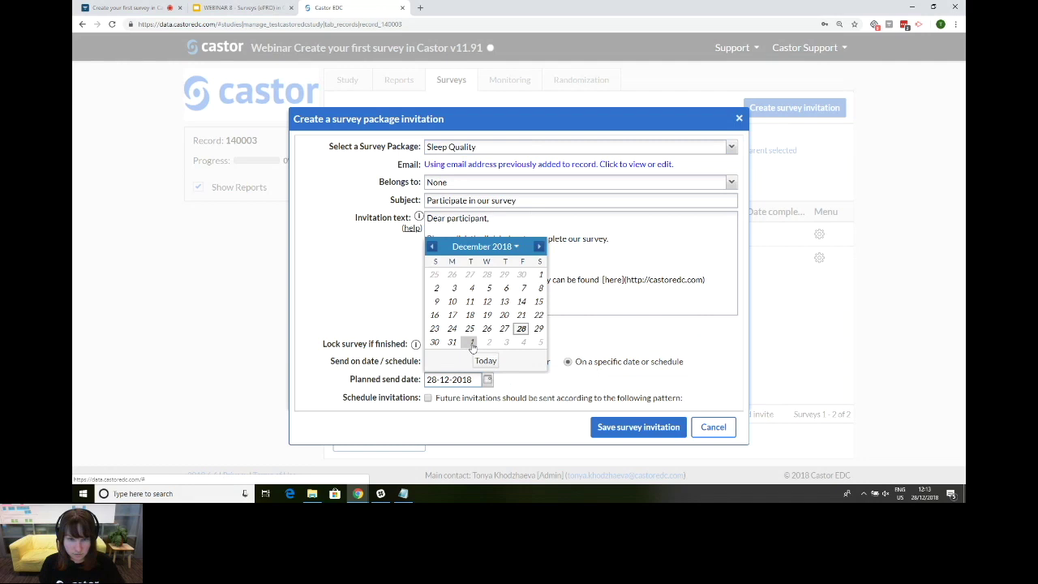
click(471, 343)
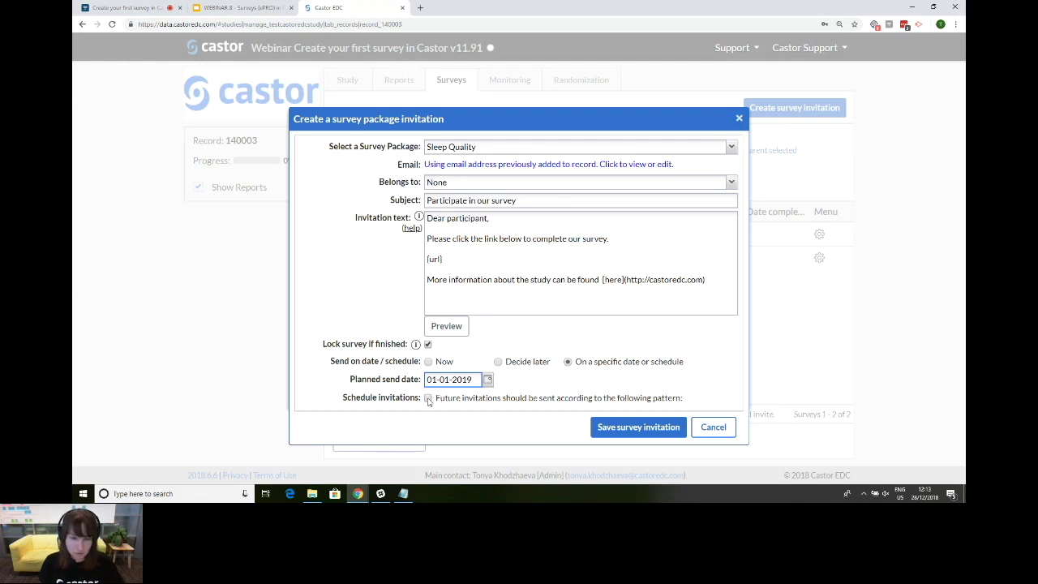
click(428, 398)
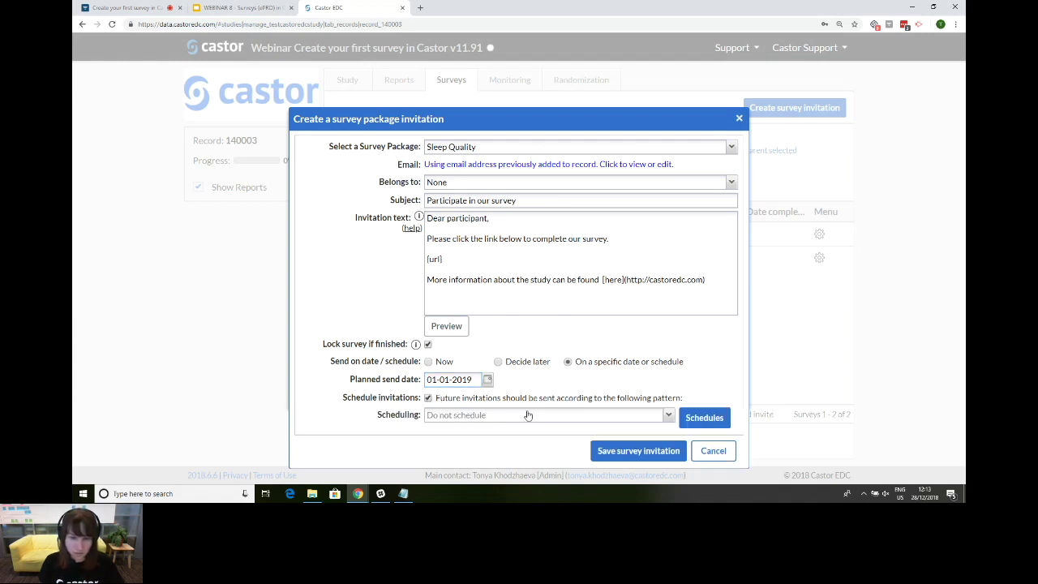
click(669, 416)
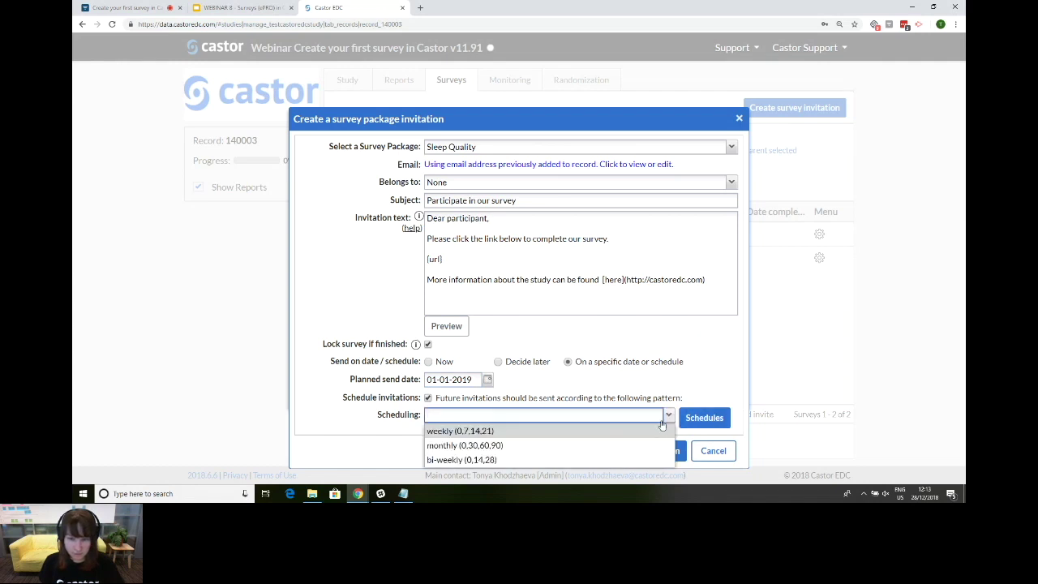
click(570, 447)
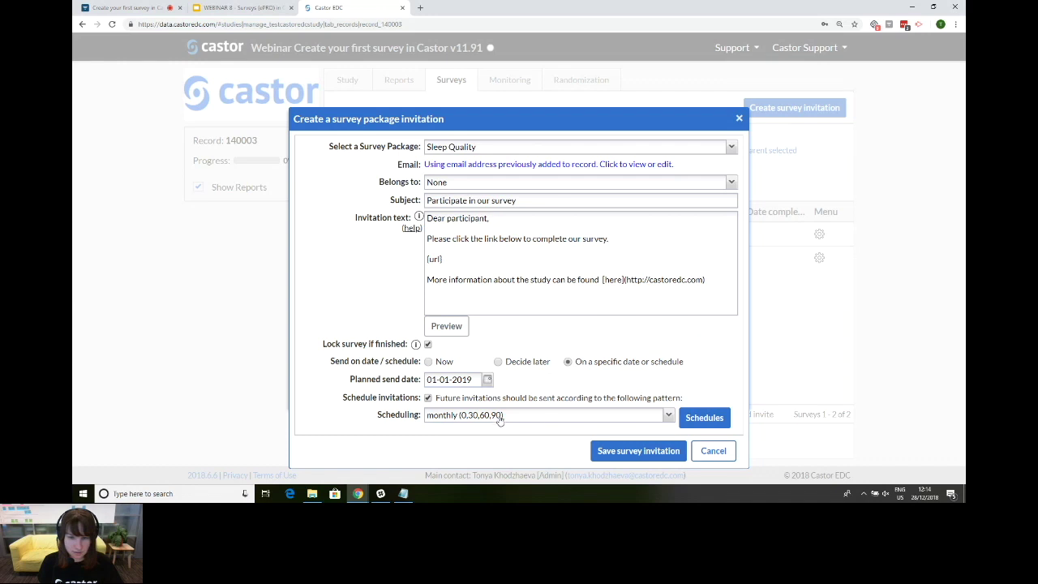
click(629, 452)
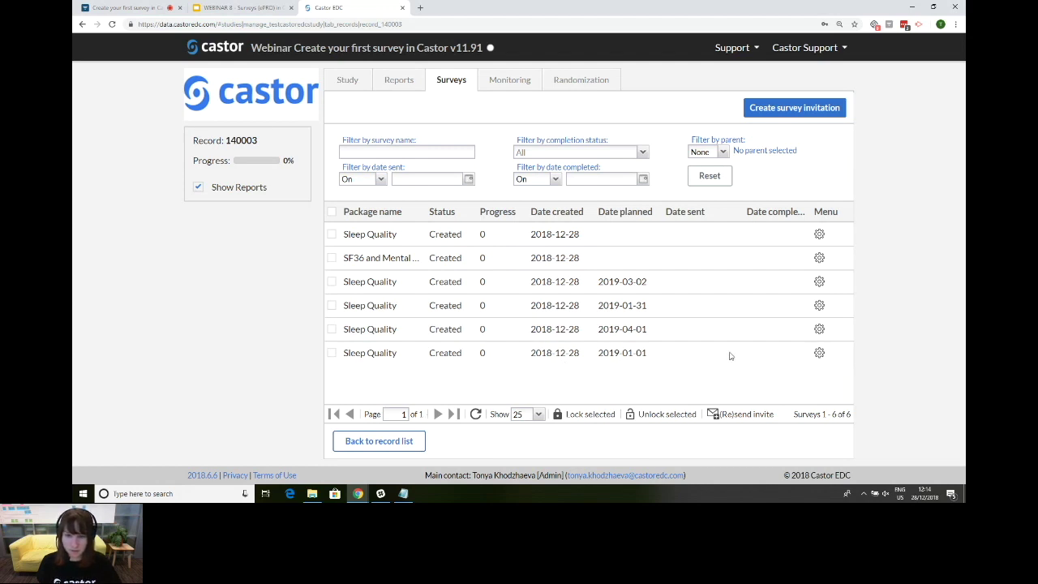
Step: Start a new Mental Health Screening survey invitation with no parent
click(793, 110)
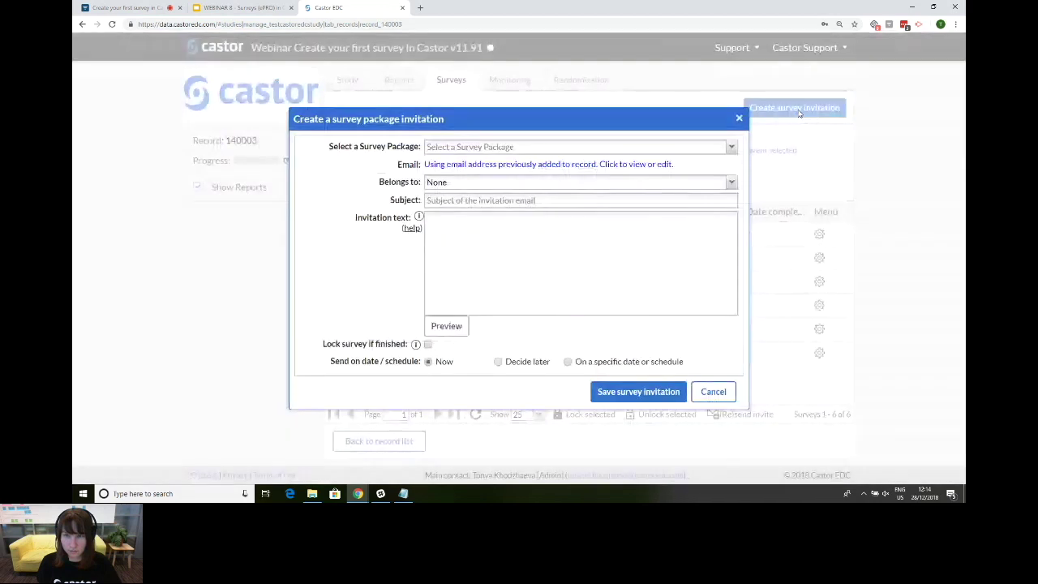
click(732, 147)
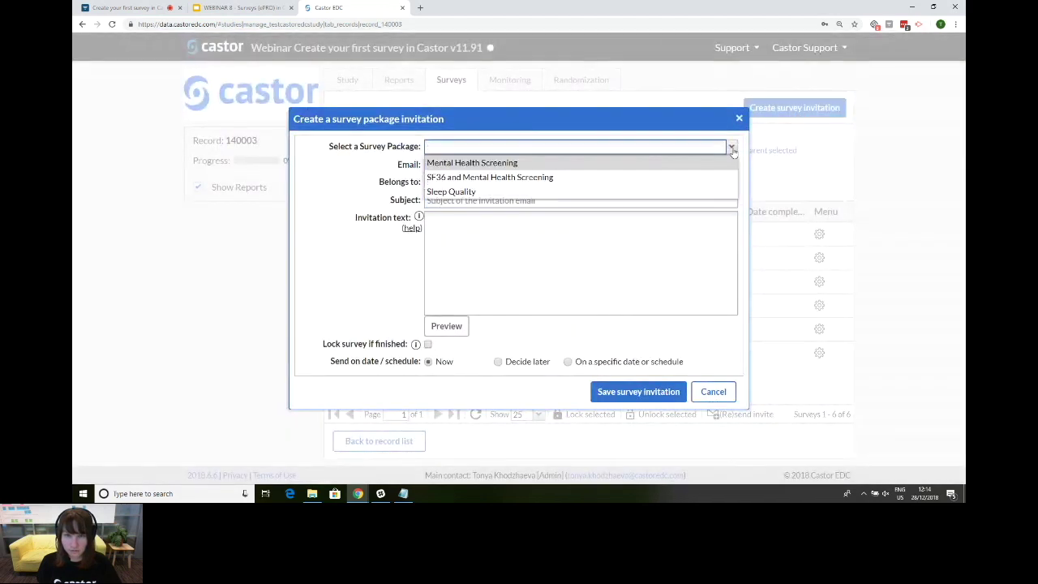
click(679, 163)
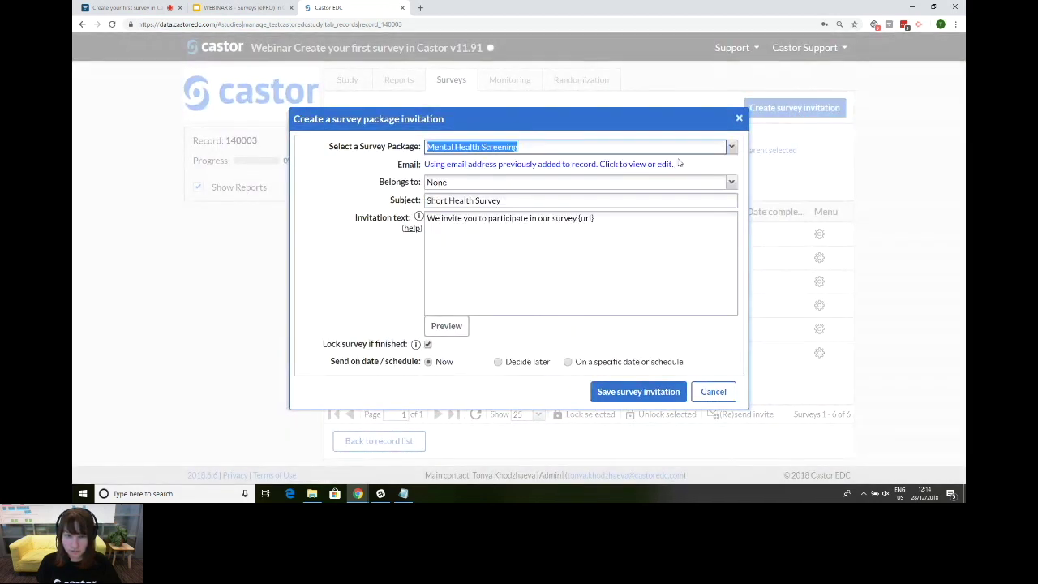
click(467, 182)
click(467, 183)
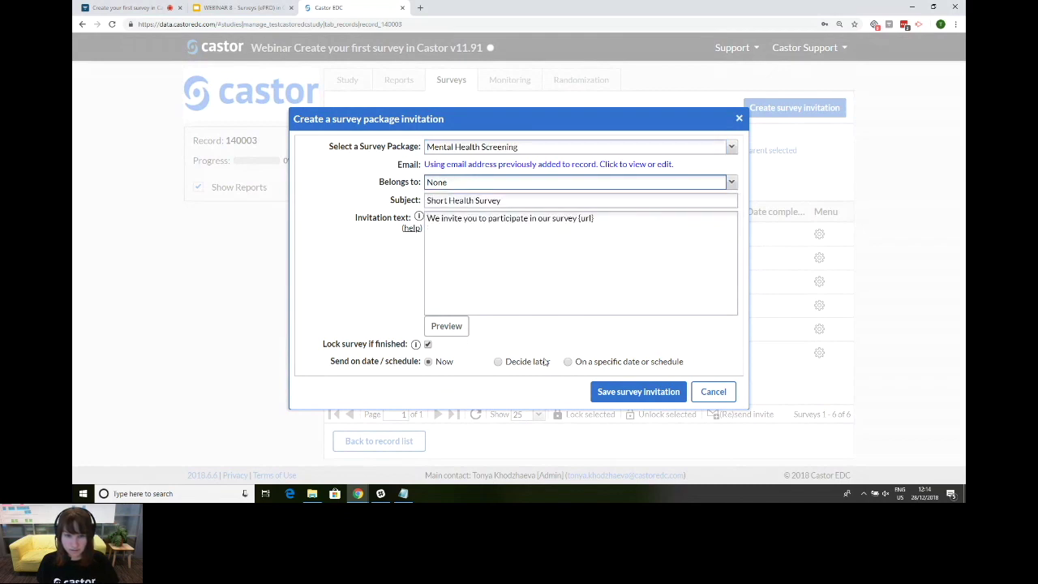
Step: Plan it for 01-01-2019 with scheduling turned on, then bring up the schedule list
click(604, 365)
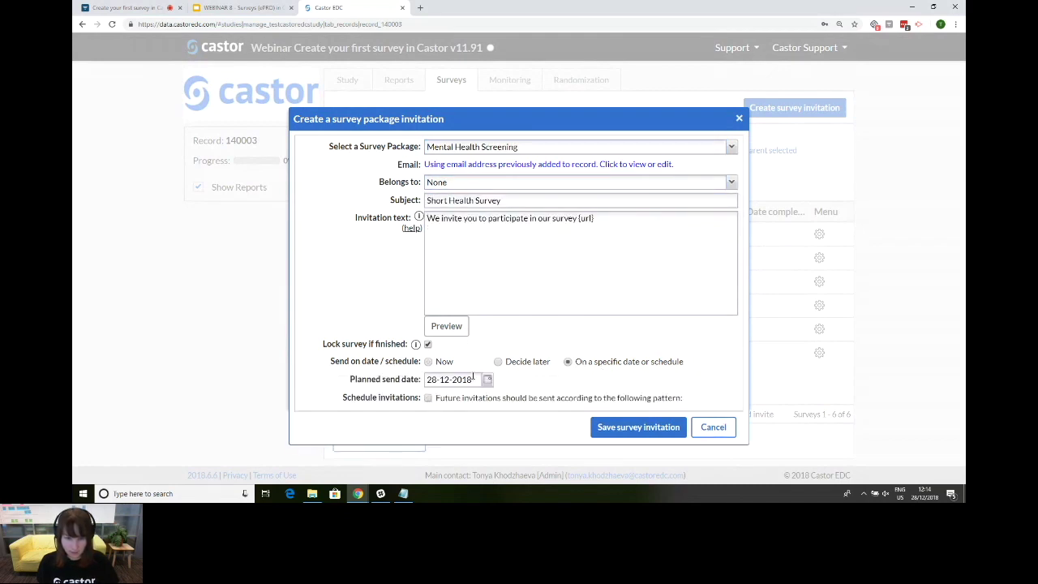
click(487, 380)
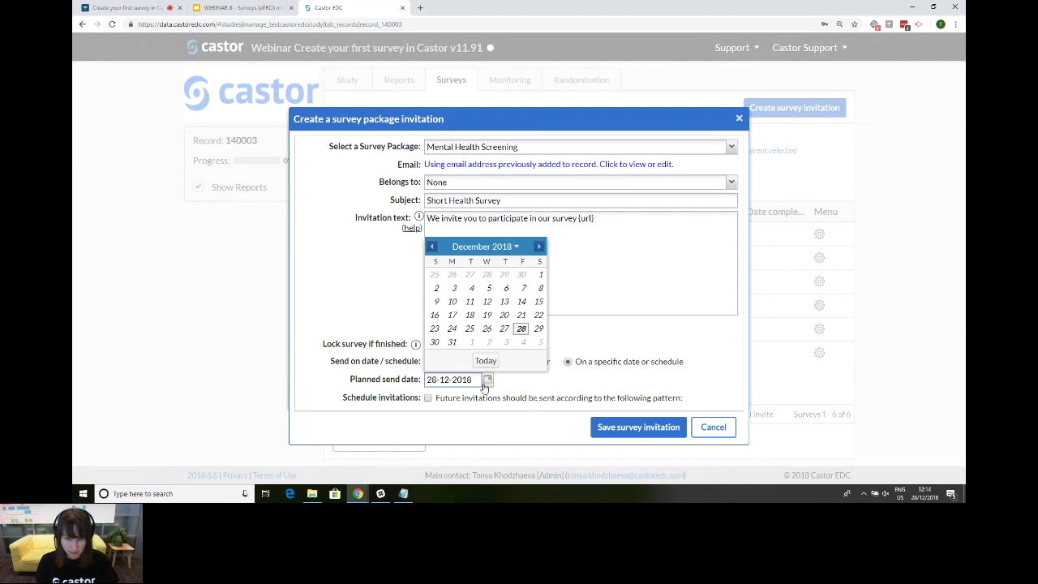
click(470, 342)
click(469, 399)
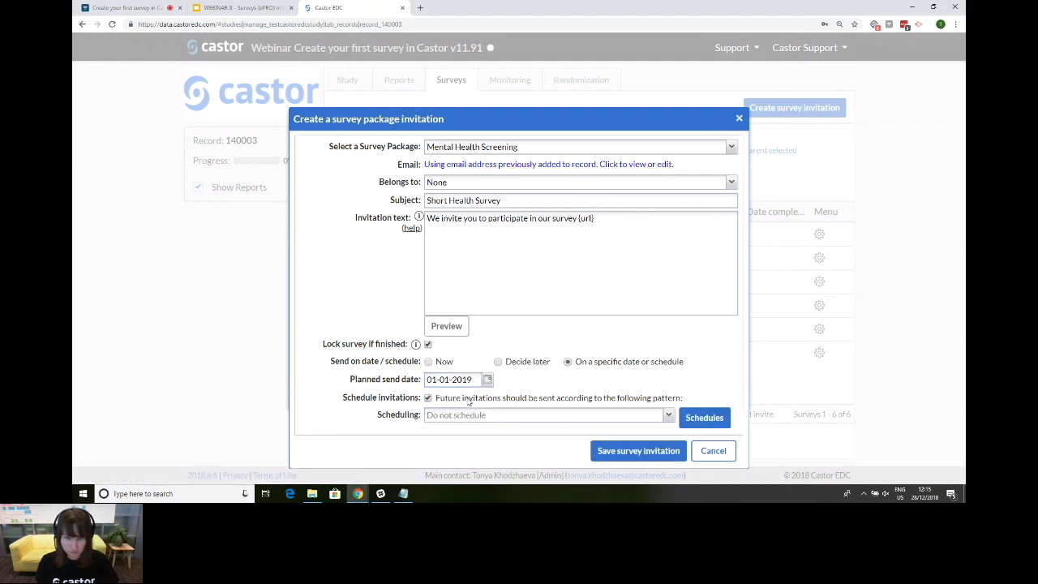
click(690, 418)
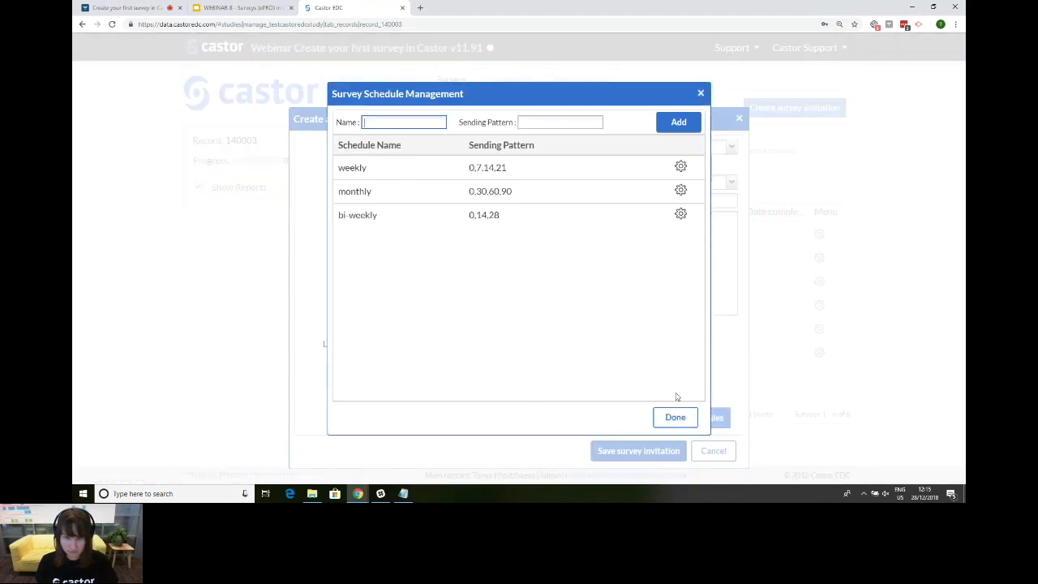
Step: Add a schedule named 'daily' with sending pattern 0,1,2,3,4,5,6 in Survey Schedule Management
click(675, 415)
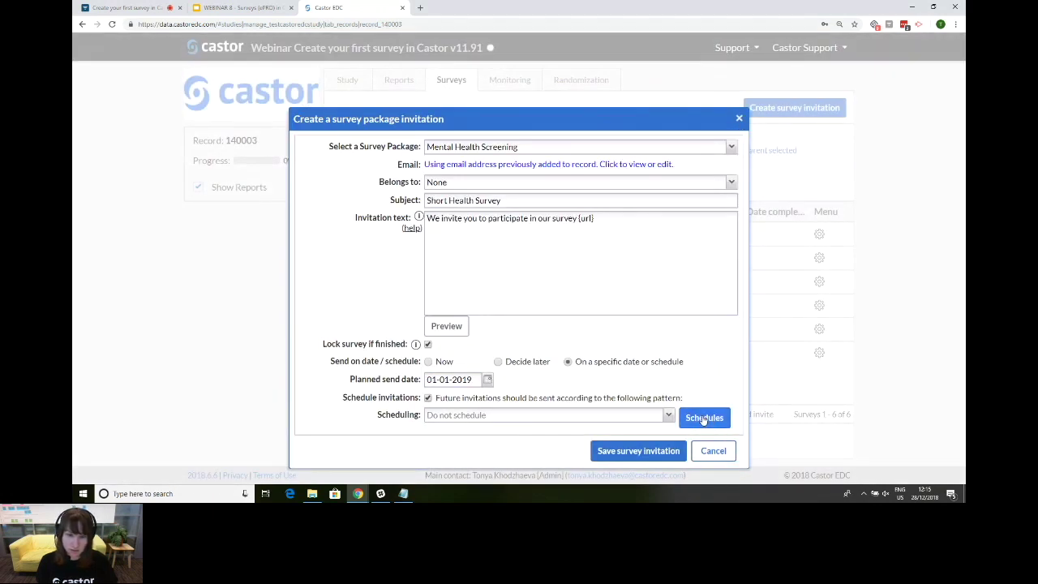
click(703, 418)
click(384, 122)
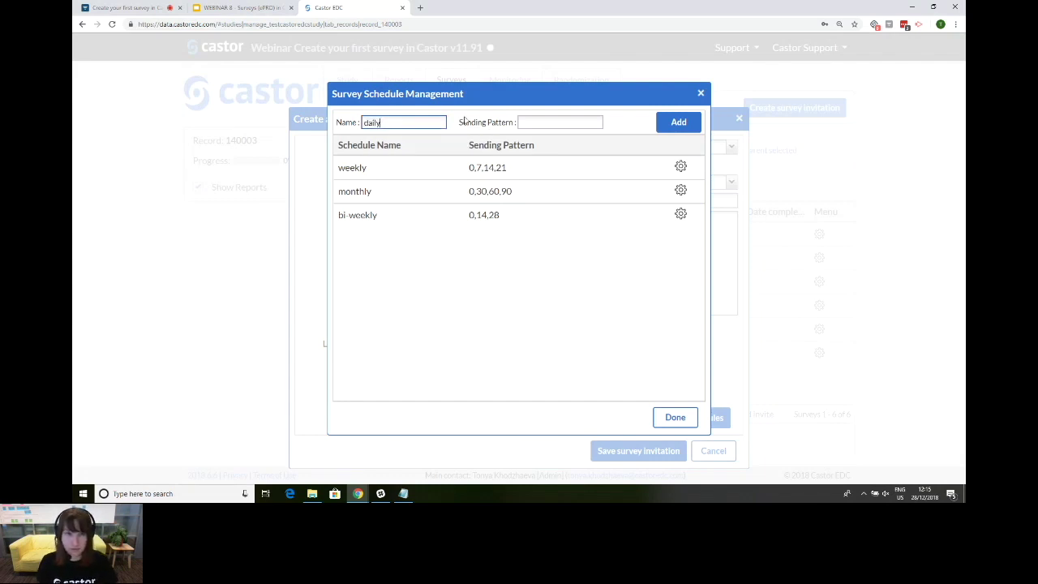
click(542, 122)
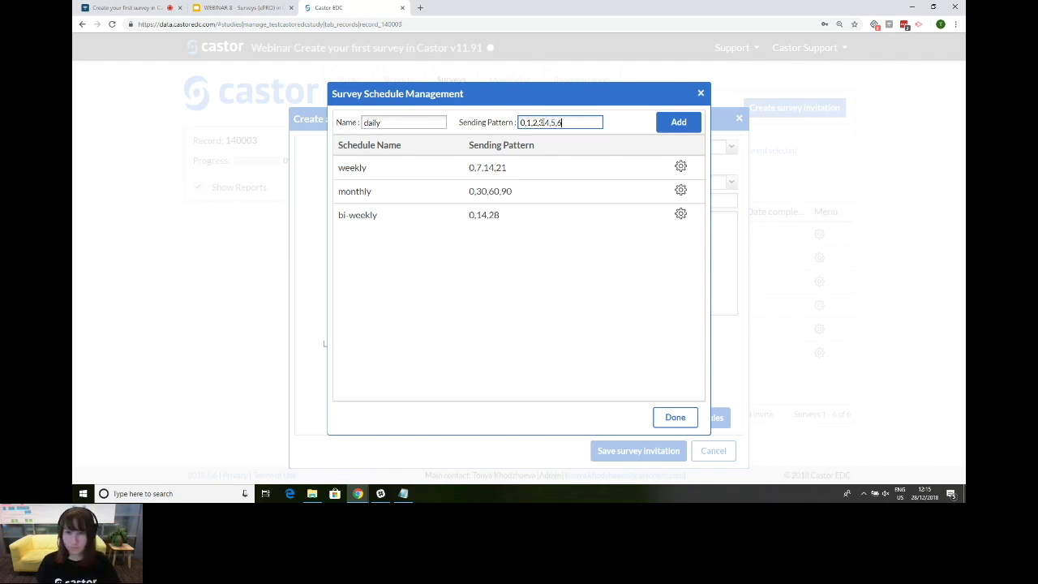
click(679, 122)
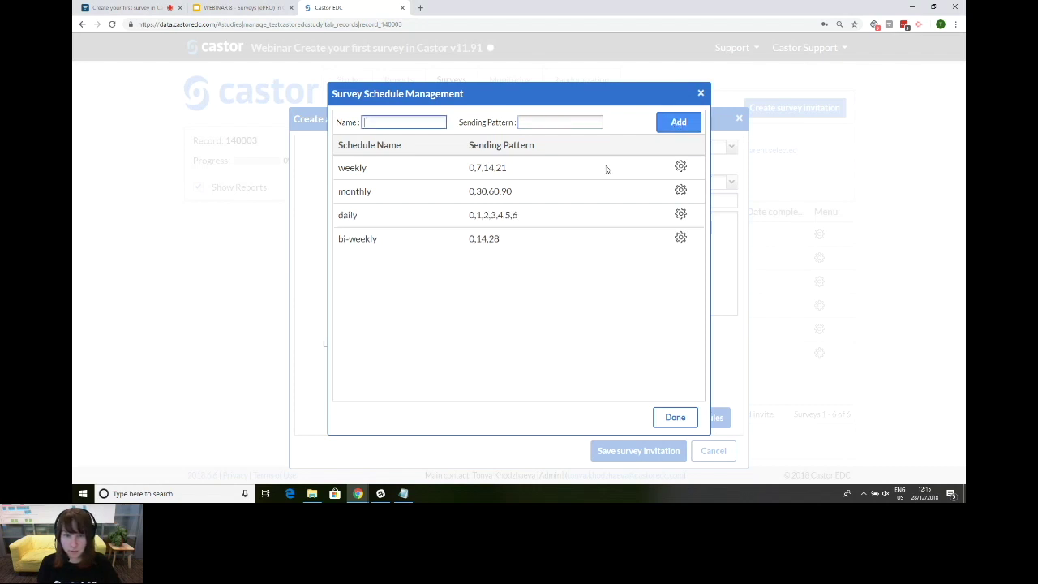
click(680, 419)
Step: Assign the daily (0,1,2,3,4,5,6) schedule to the Mental Health Screening invitation and save it
click(668, 415)
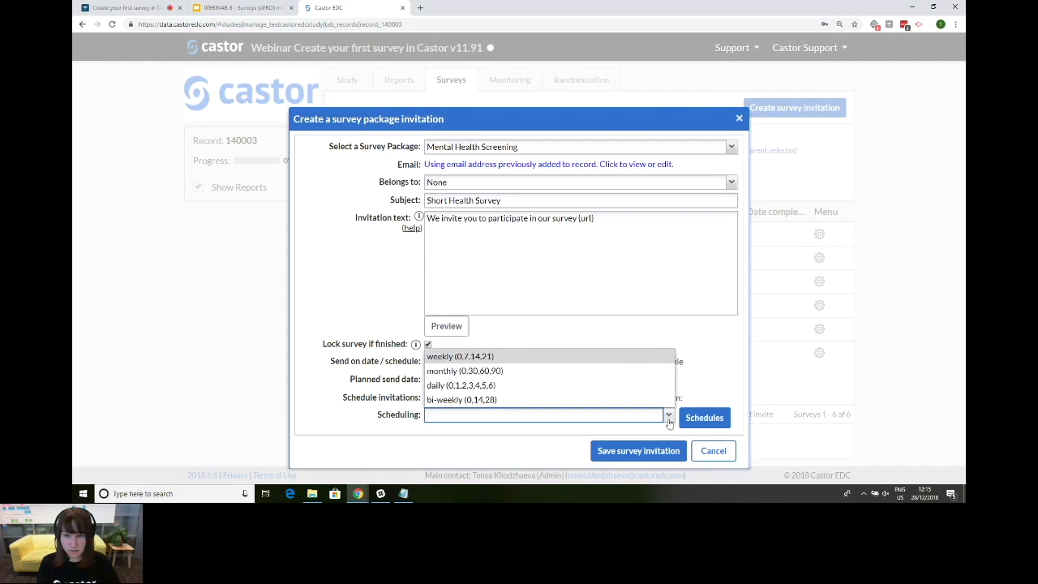
click(623, 390)
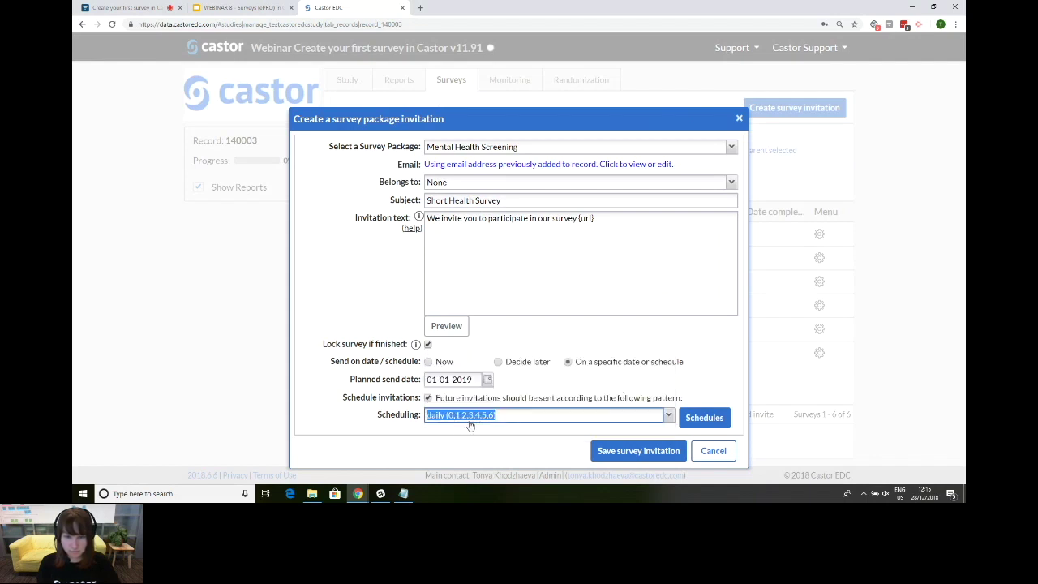
click(624, 453)
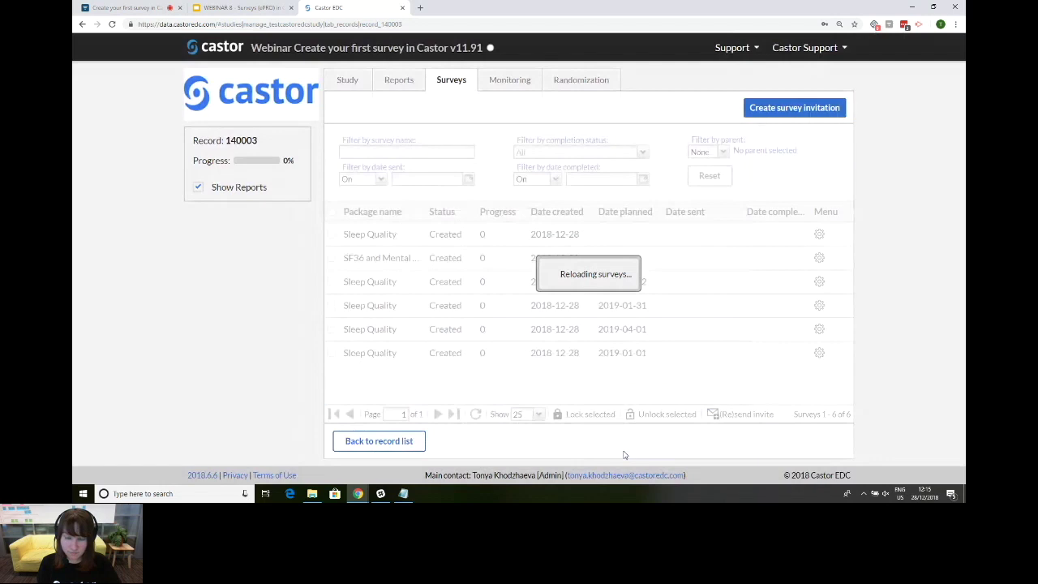
scroll(611, 331, down, 1)
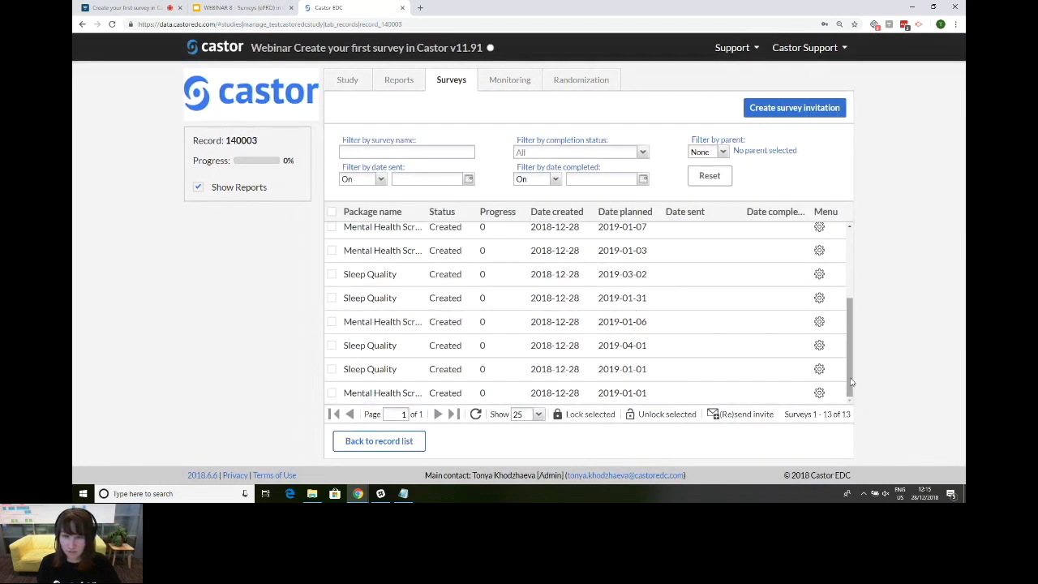
mouse_move(846, 376)
mouse_down()
mouse_move(857, 306)
mouse_move(865, 390)
mouse_move(859, 243)
mouse_up()
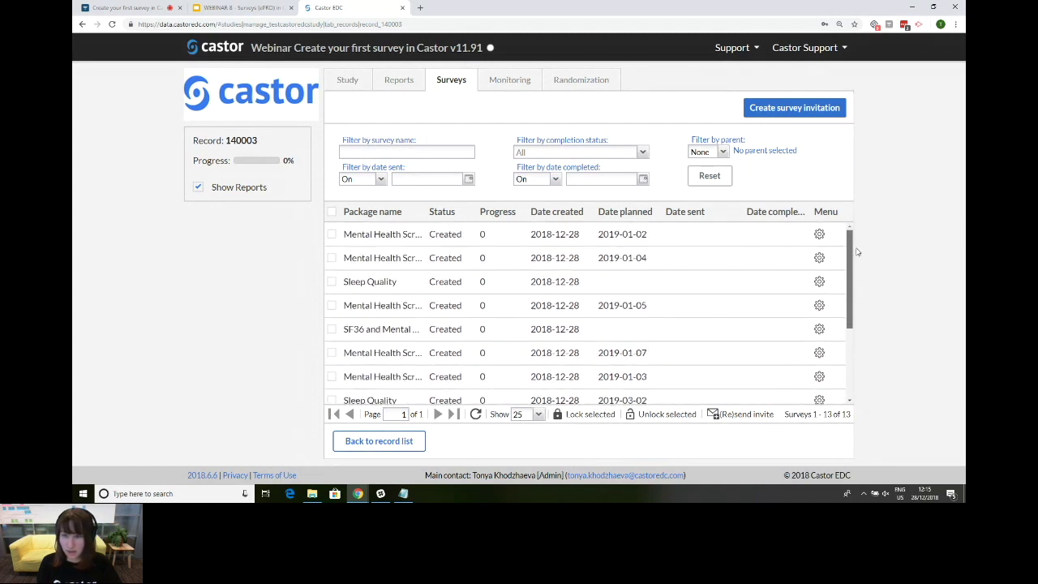
Step: Filter the invitations by survey name 'Ment', then clear the name filter
click(416, 151)
text(Mental)
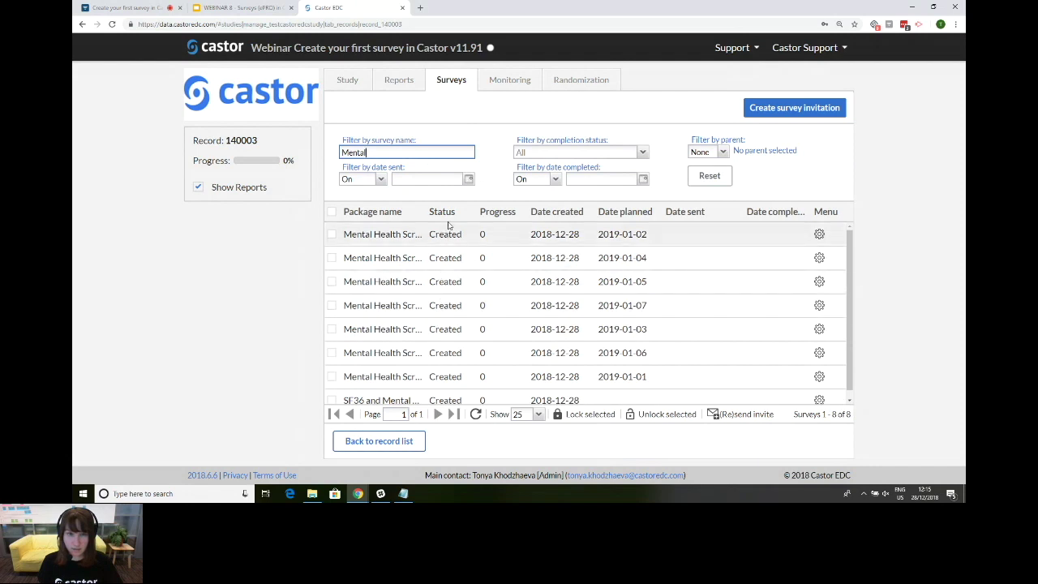
key(ctrl+a)
key(BackSpace)
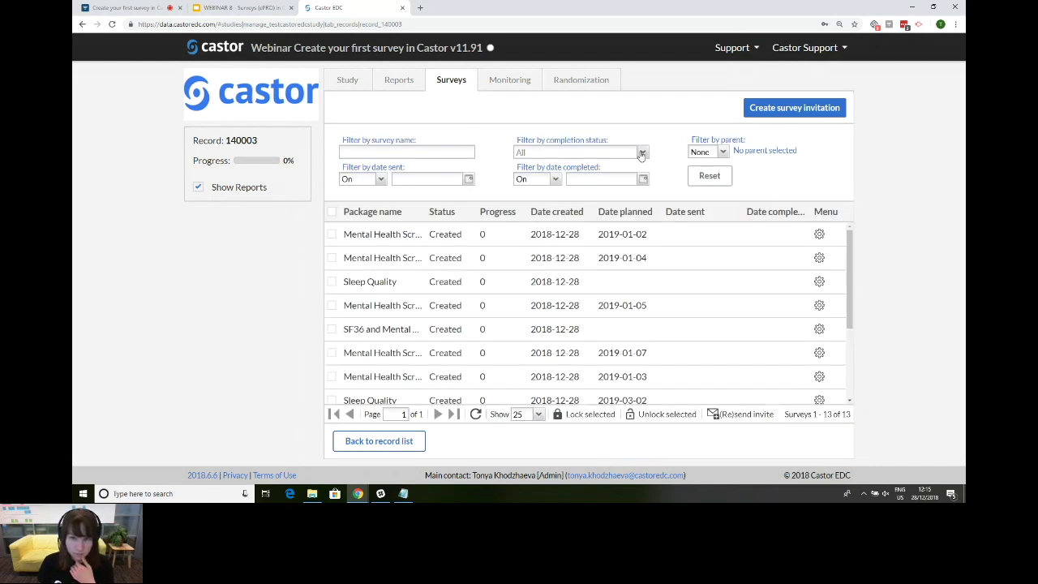
Step: Filter the invitations by completion status Sent, then switch to Created
click(643, 154)
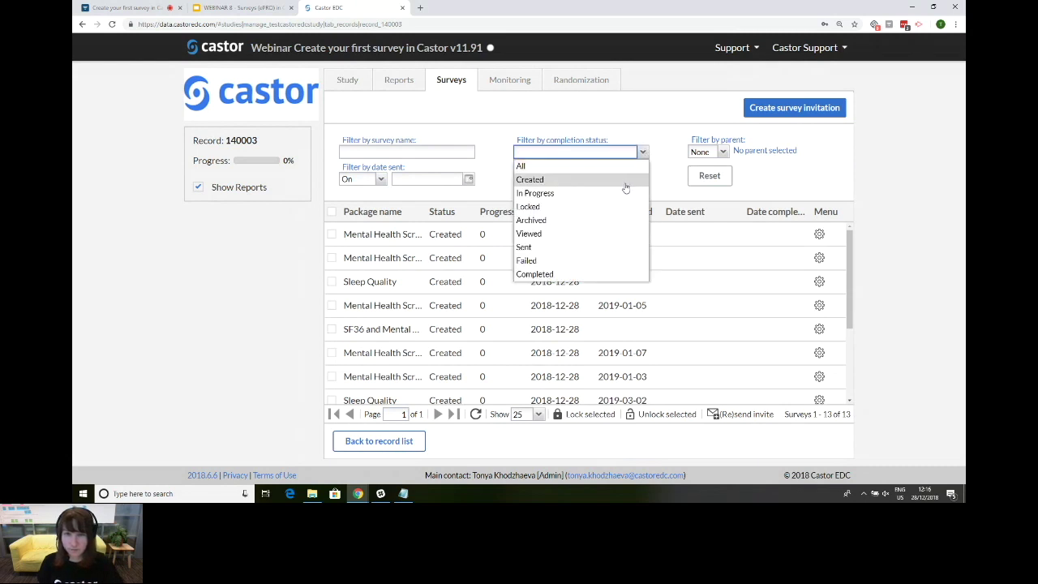
click(607, 247)
click(642, 153)
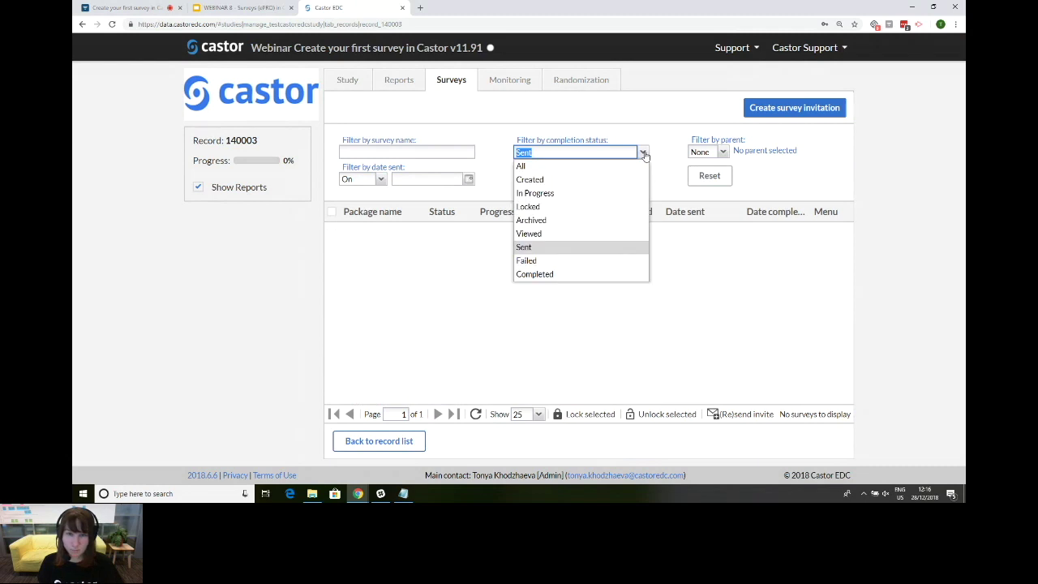
click(597, 180)
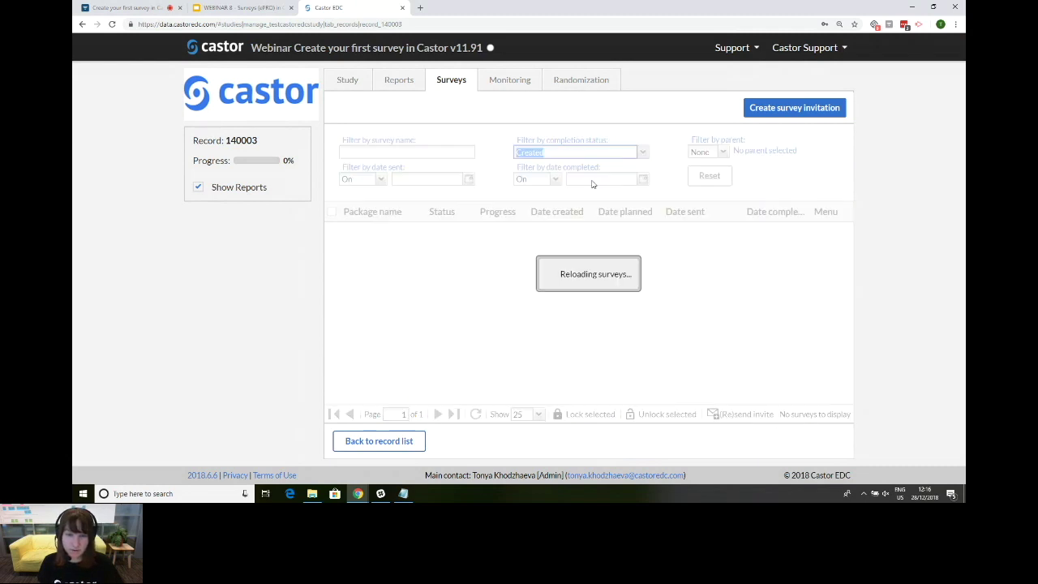
Step: Review the filtered list, then return to slide 18, 'Scheduling a survey', in Google Slides
scroll(458, 369, down, 3)
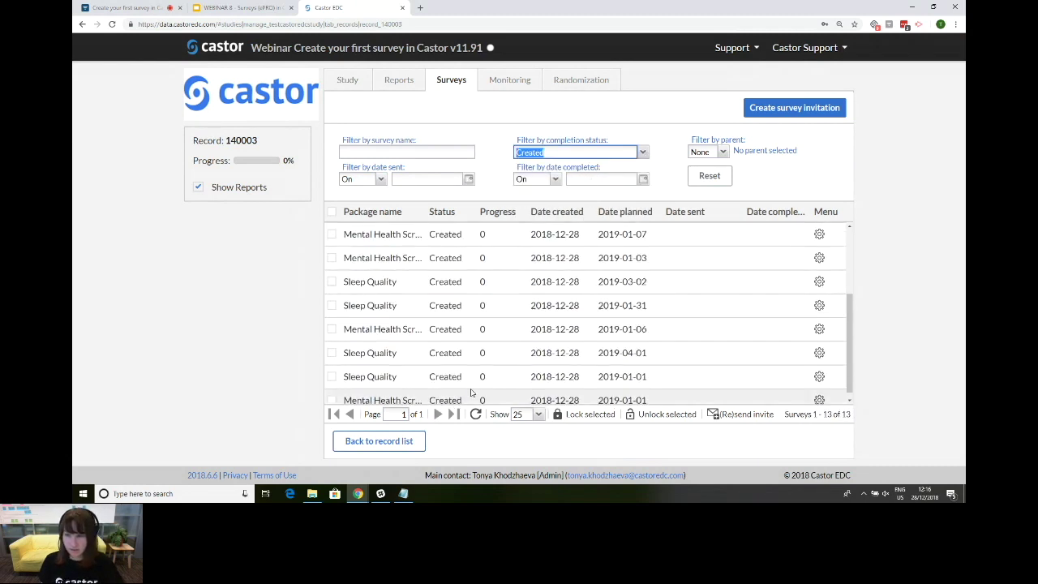
scroll(498, 365, up, 3)
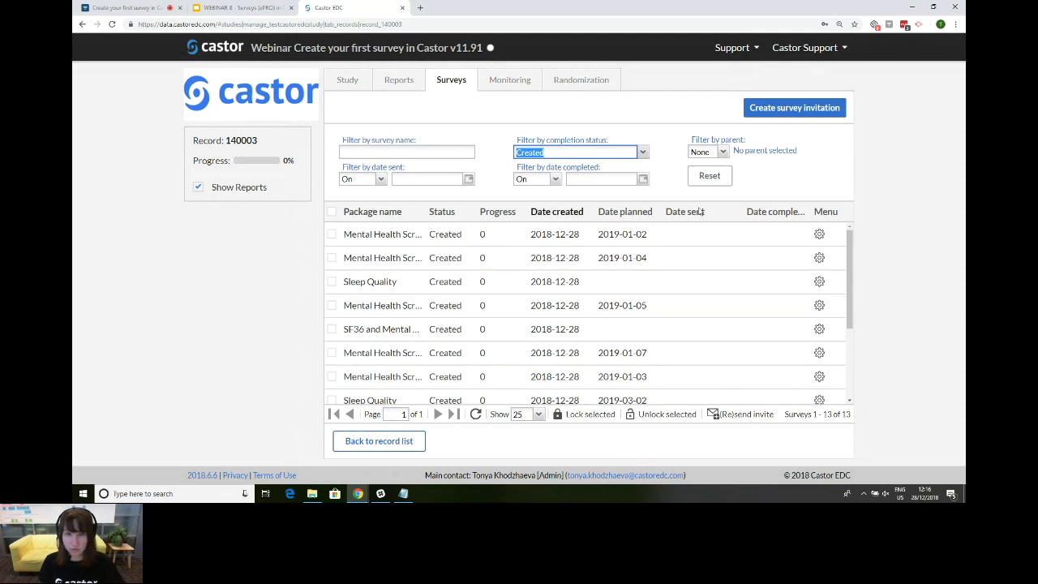
scroll(645, 340, down, 3)
scroll(641, 342, up, 3)
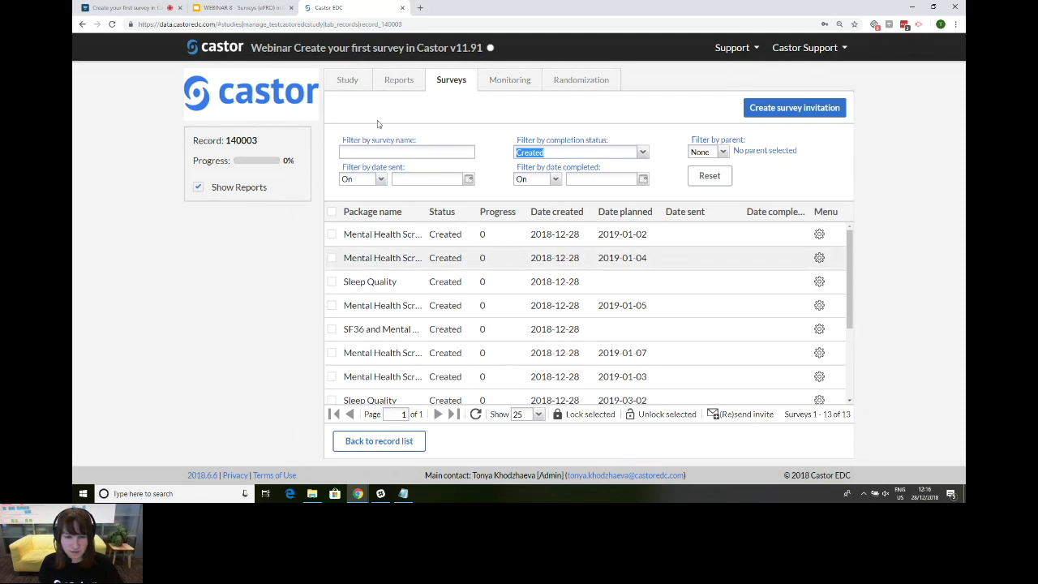
click(239, 8)
click(132, 398)
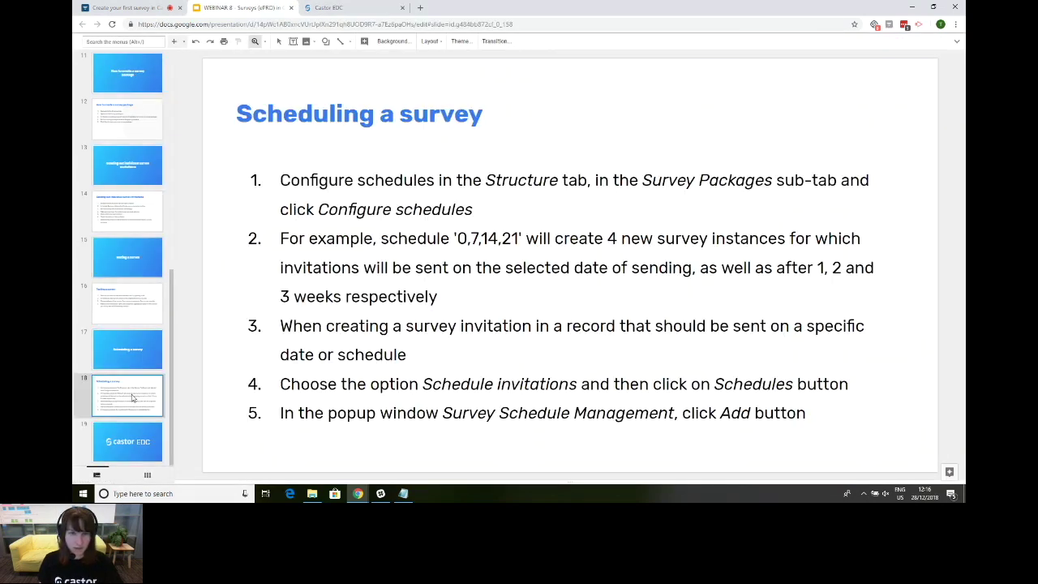